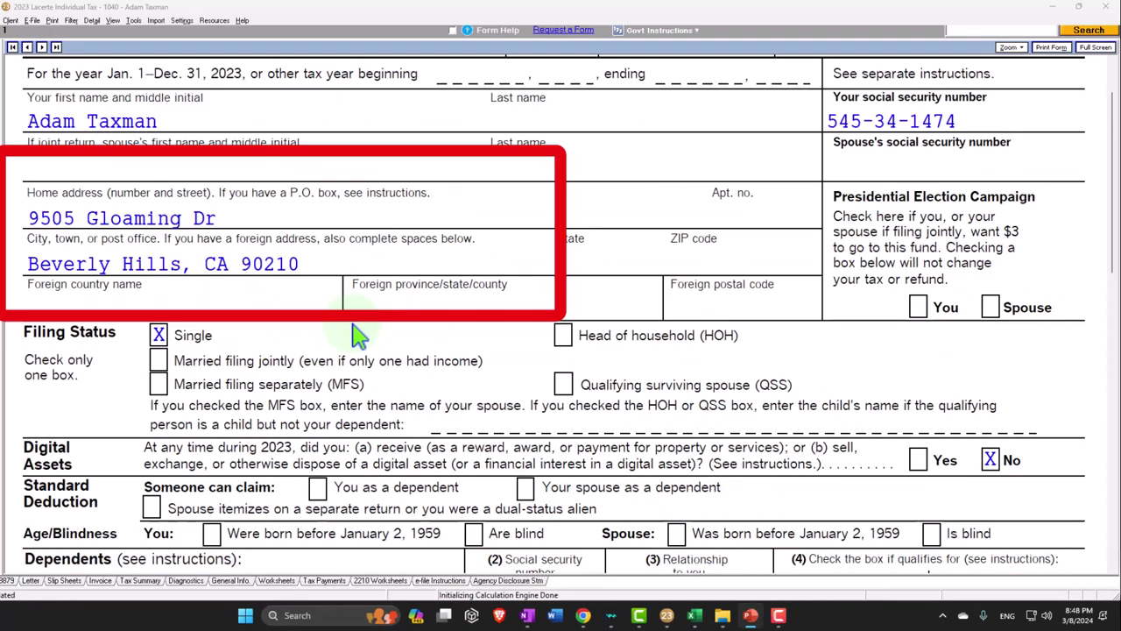
Scroll down through the tax return to review it
scroll(418, 358, "down", 2)
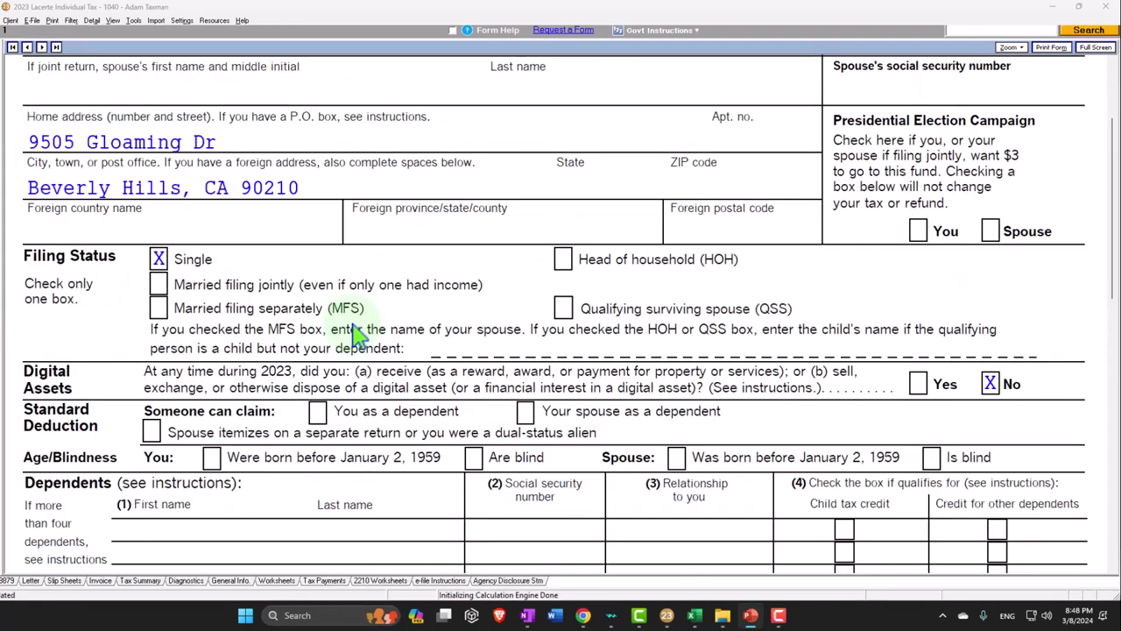
scroll(359, 332, "down", 2)
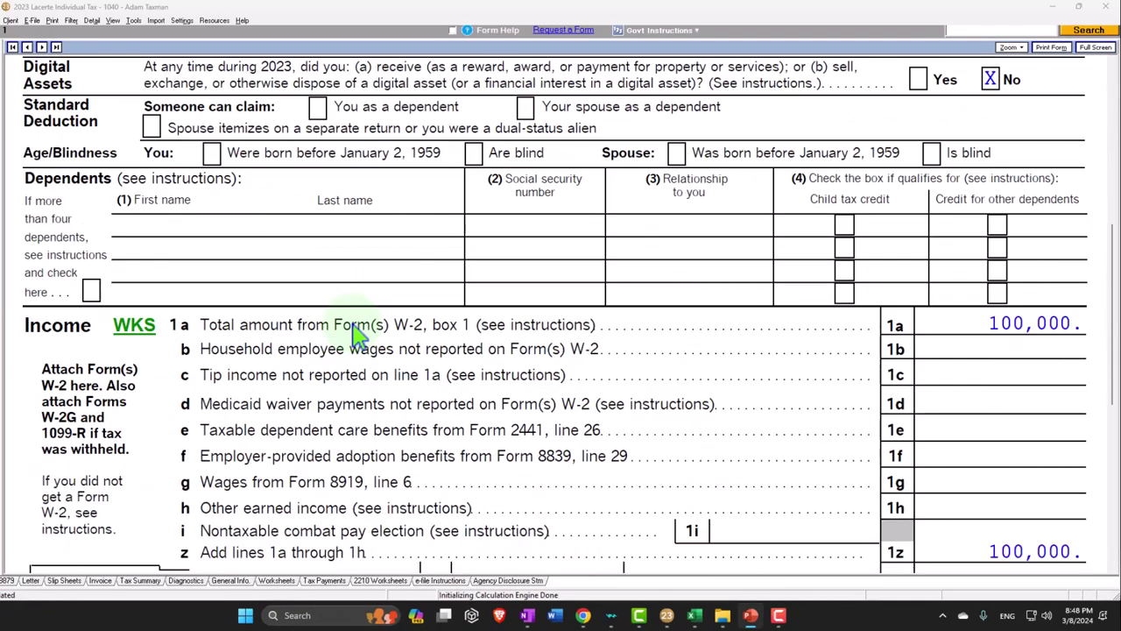
scroll(359, 333, "down", 1)
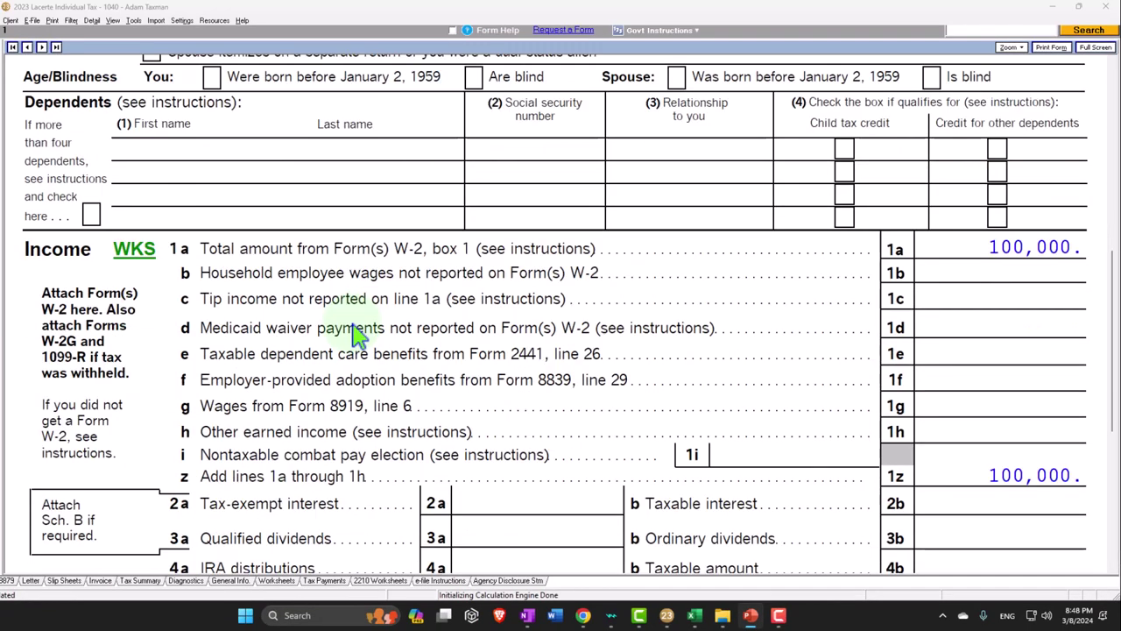
scroll(359, 333, "down", 1)
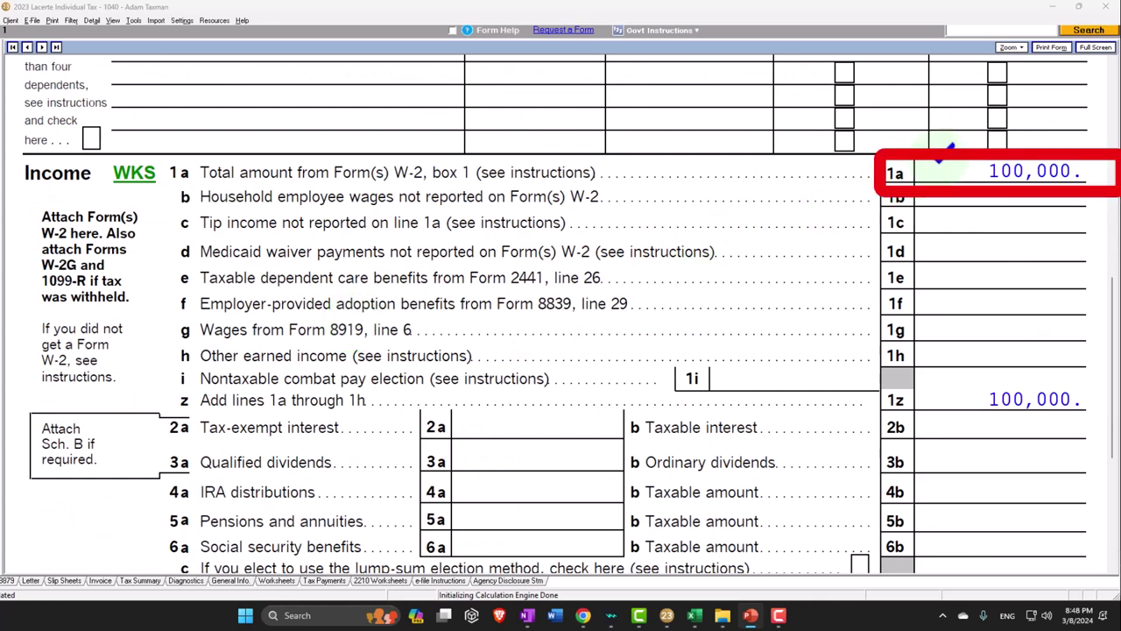
scroll(934, 356, "down", 3)
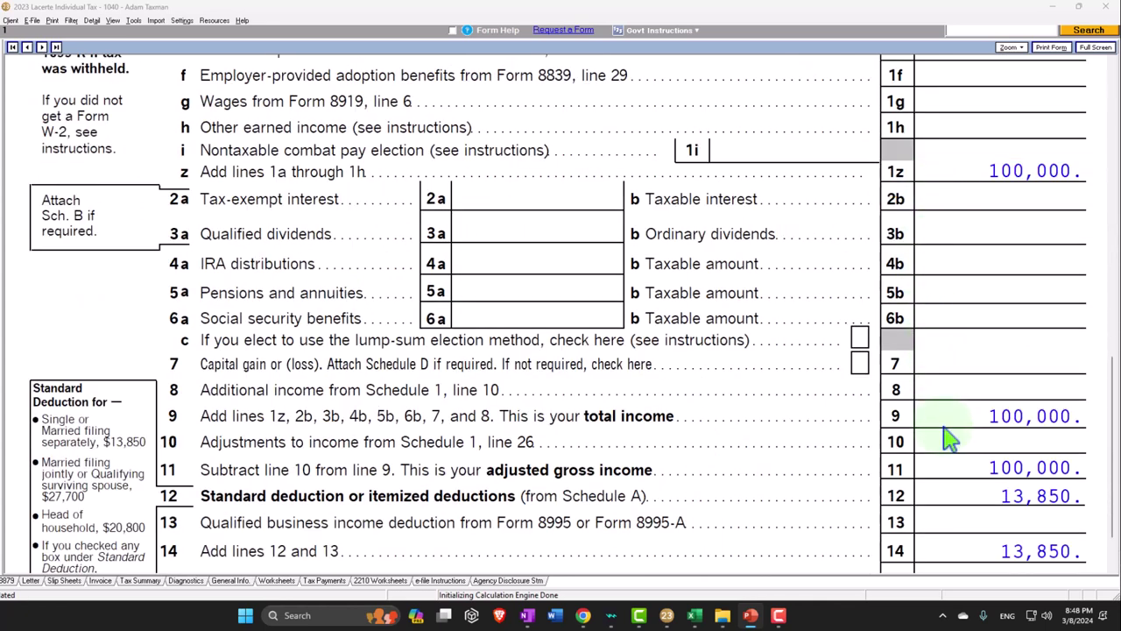
scroll(931, 486, "down", 1)
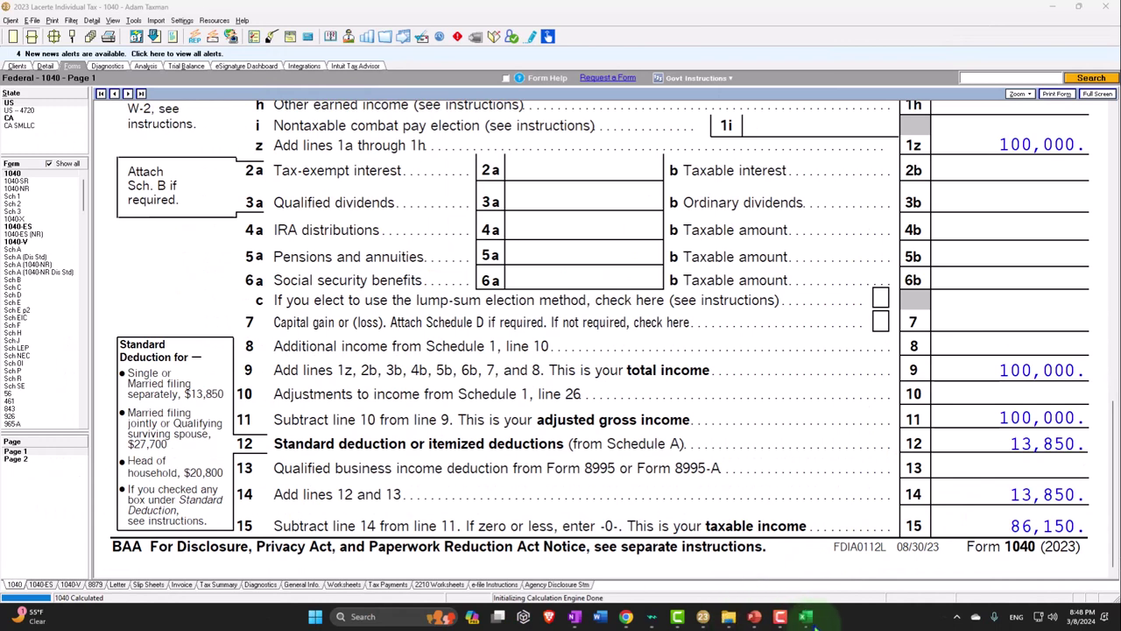
In the Excel tax workbook, inspect the Income total, standard deduction and Taxable Income formulas
left_click(806, 616)
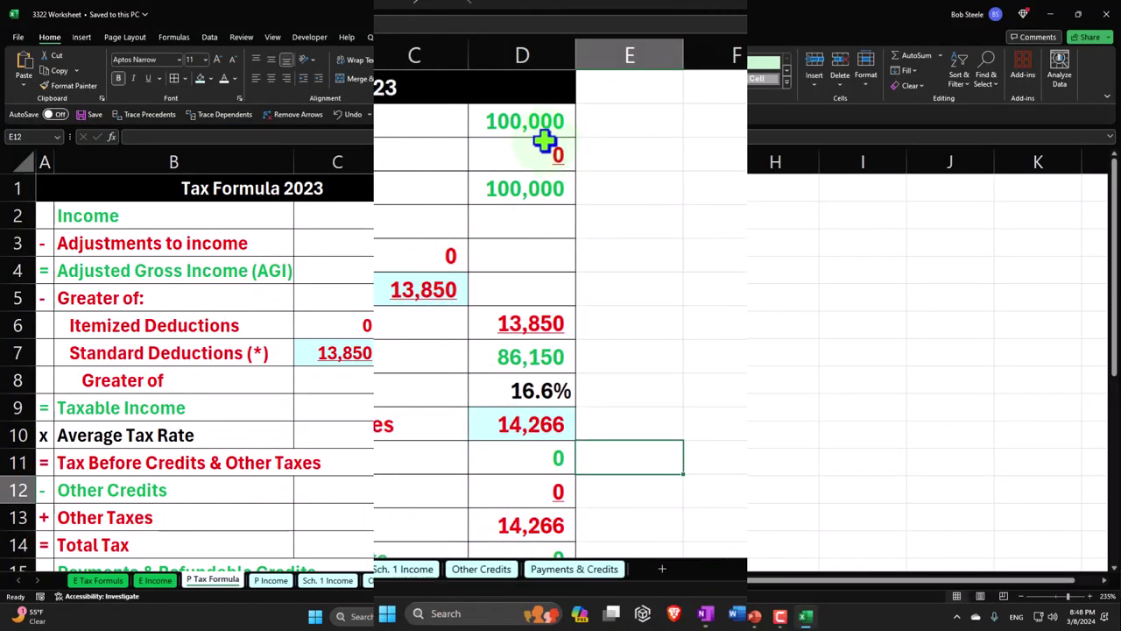
left_click(427, 217)
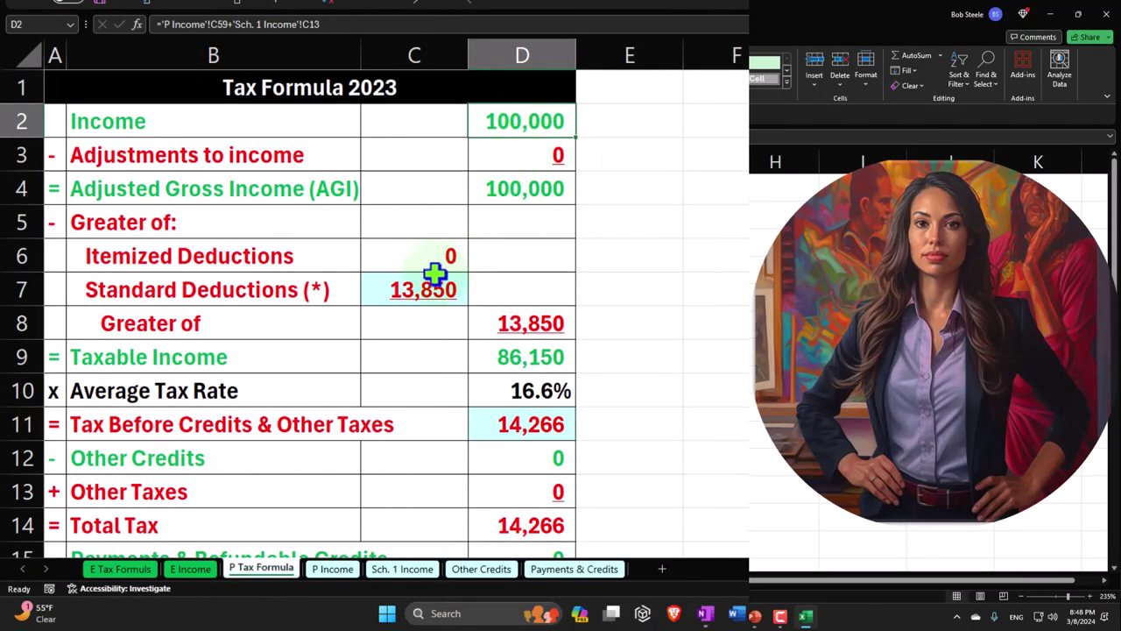
left_click(420, 289)
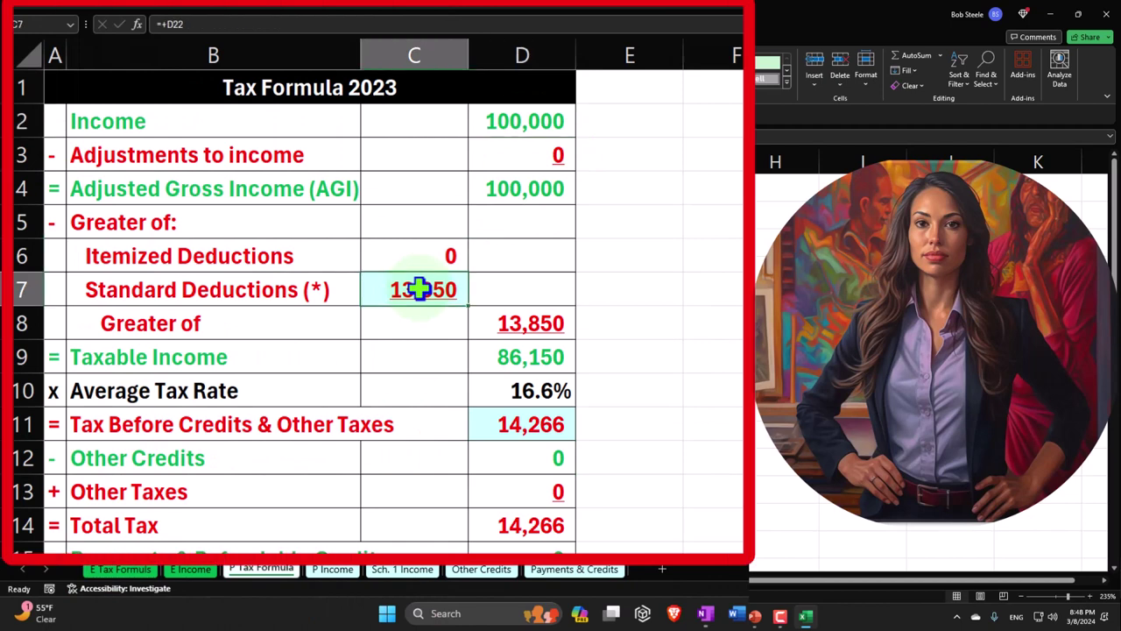
left_click(515, 354)
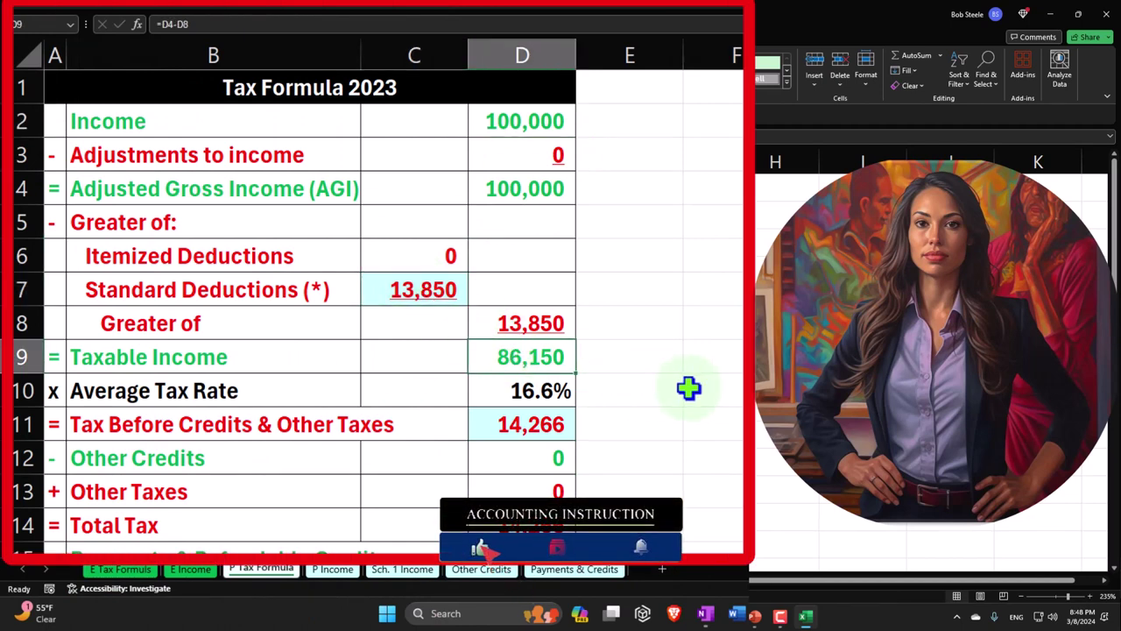
left_click(651, 415)
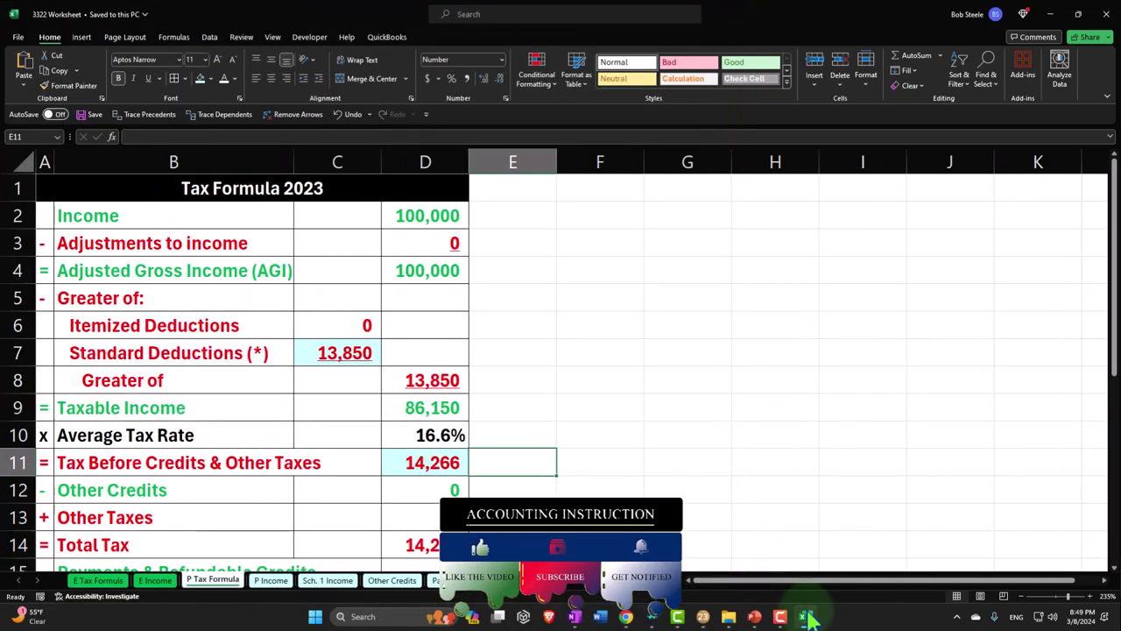
Back in Lacerte, view Form 1040 page 2, return to page 1 and scroll through it
left_click(808, 617)
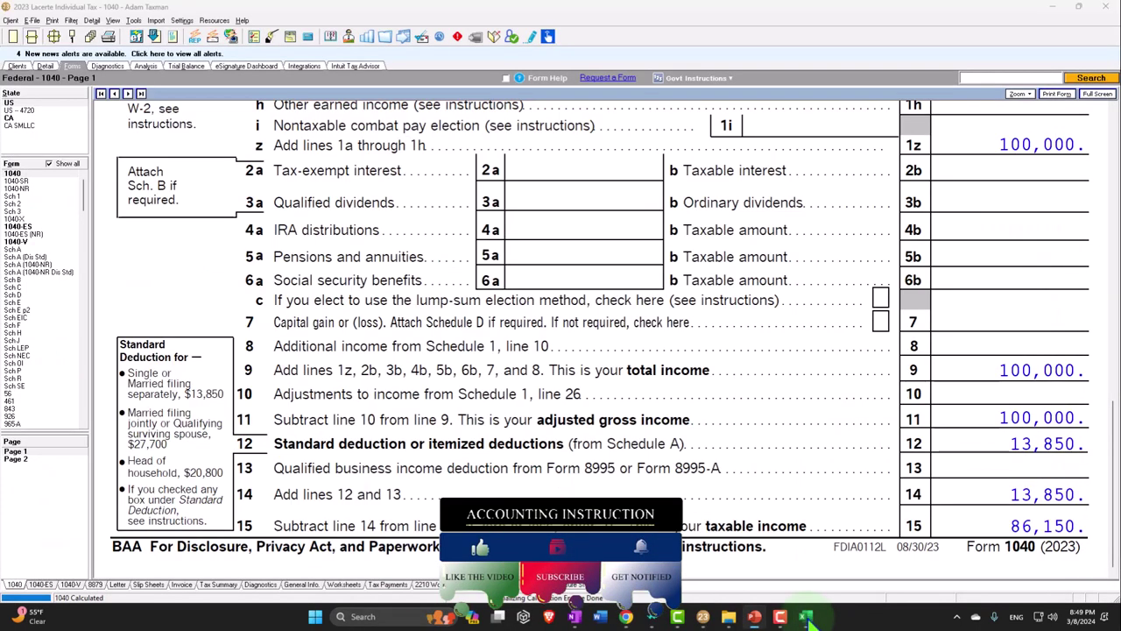
left_click(16, 458)
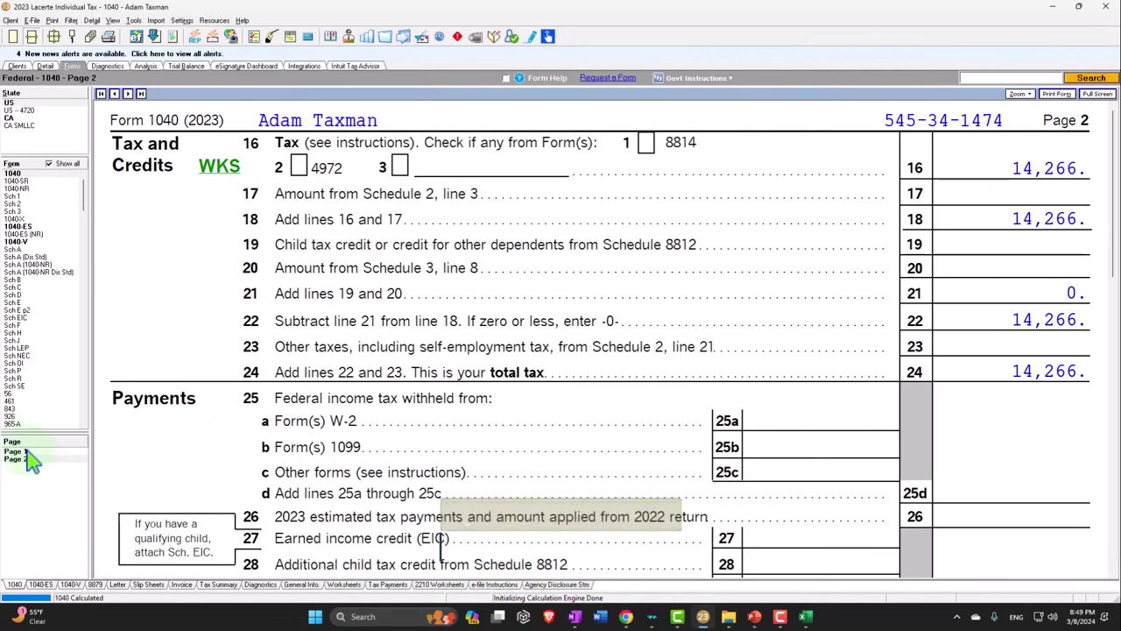
left_click(18, 451)
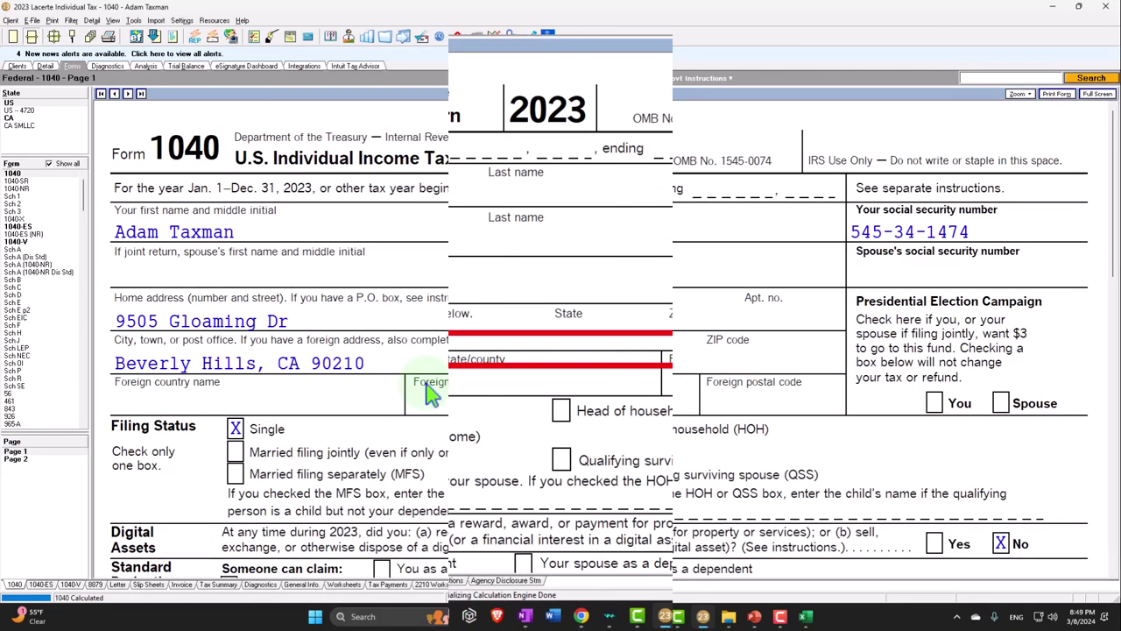
scroll(368, 374, "down", 5)
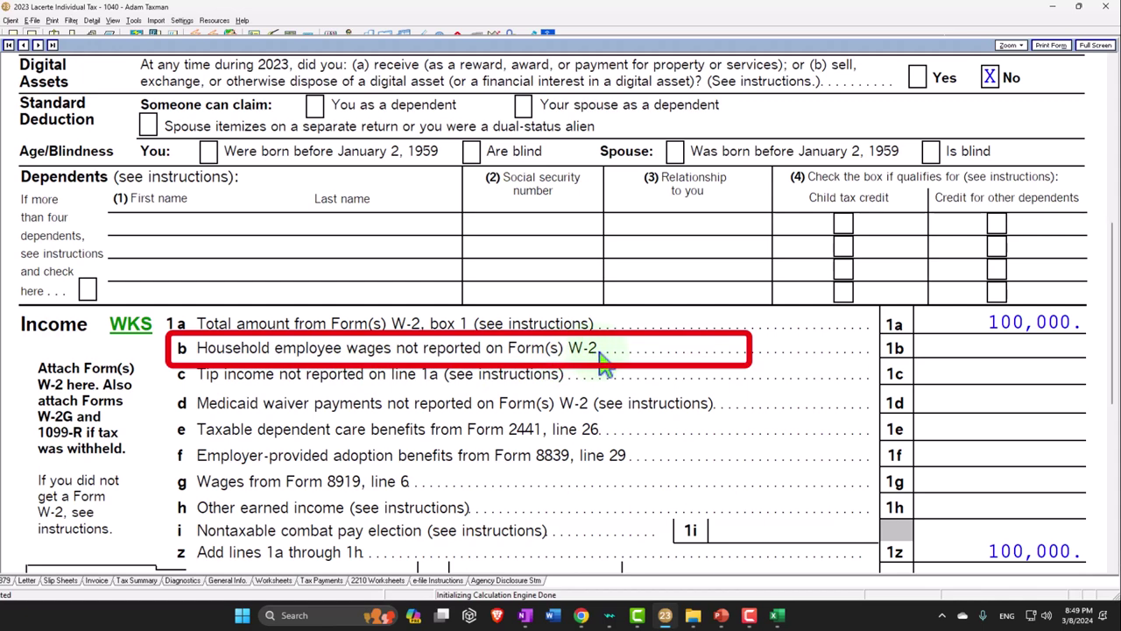
scroll(602, 363, "down", 5)
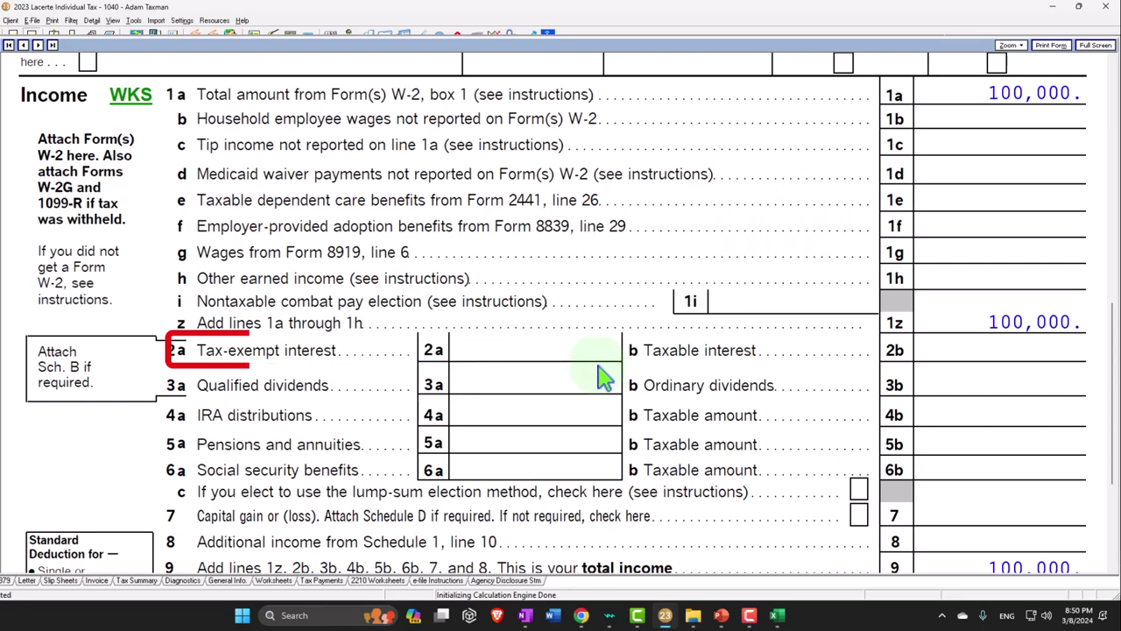
scroll(602, 376, "down", 1)
scroll(603, 377, "down", 1)
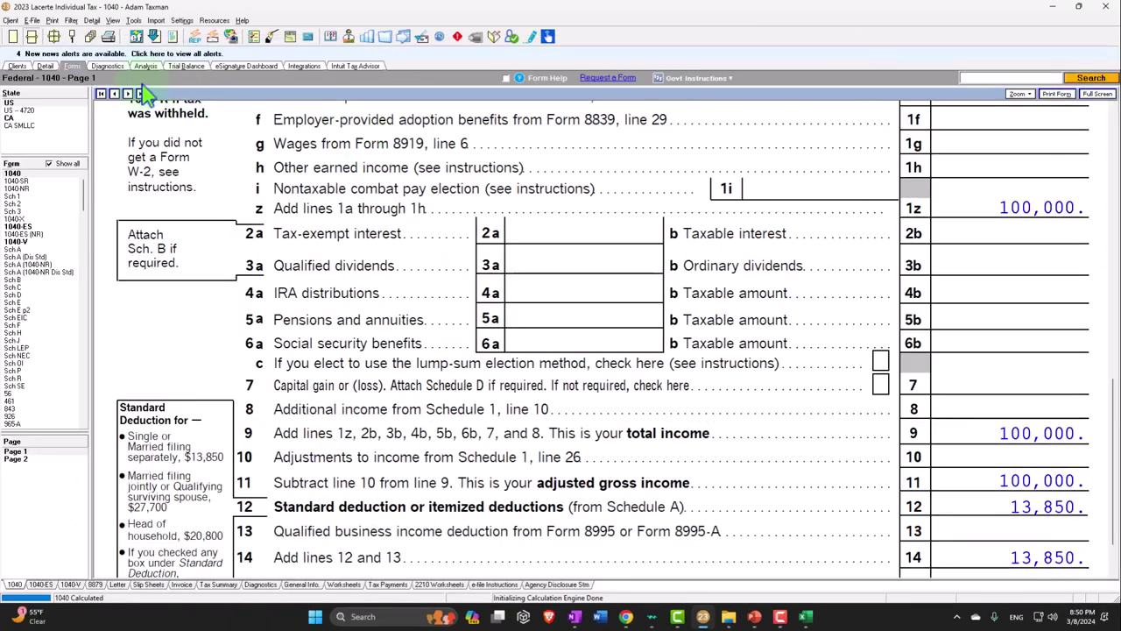
Delete the existing 100,000 W-2 record from the Wages, Salaries, Tips detail screen
left_click(47, 68)
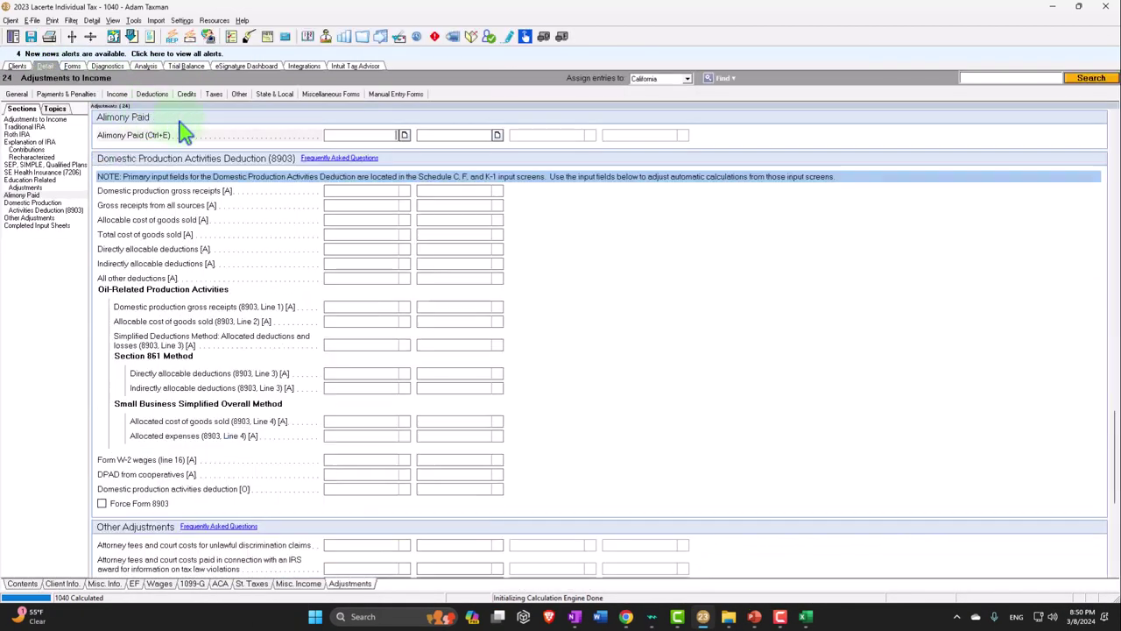
left_click(116, 93)
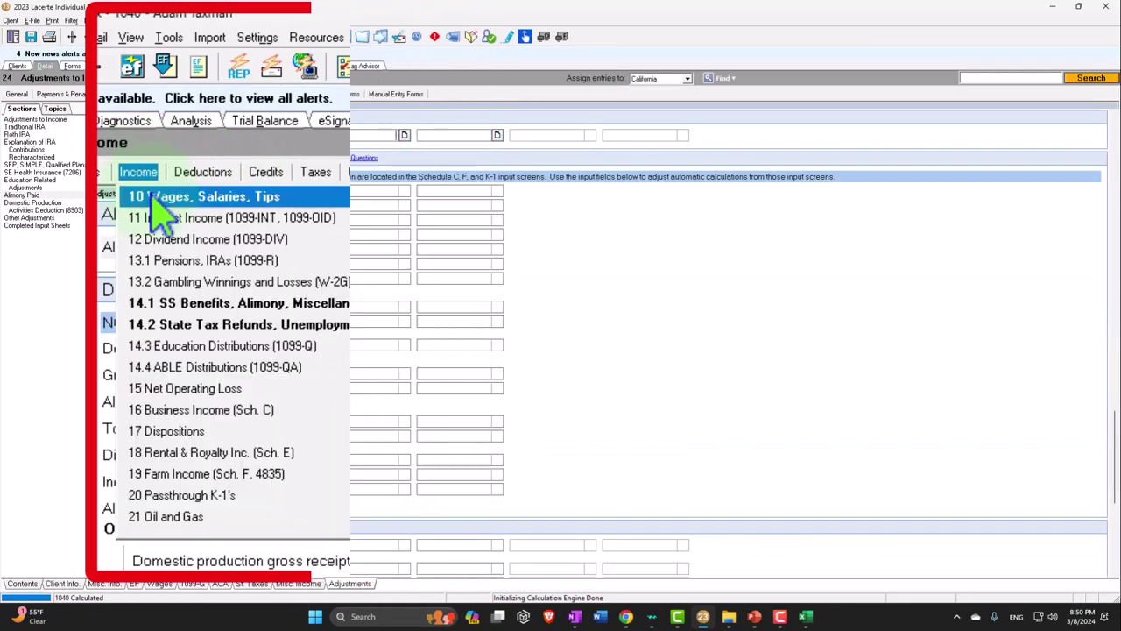
left_click(115, 108)
left_click(243, 166)
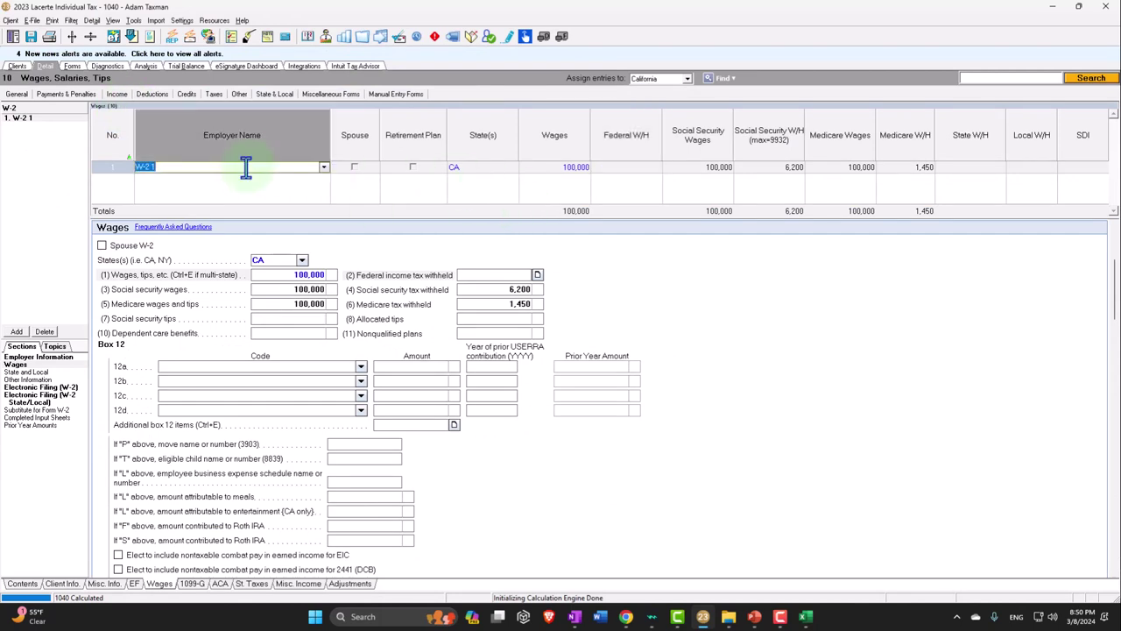
left_click(46, 332)
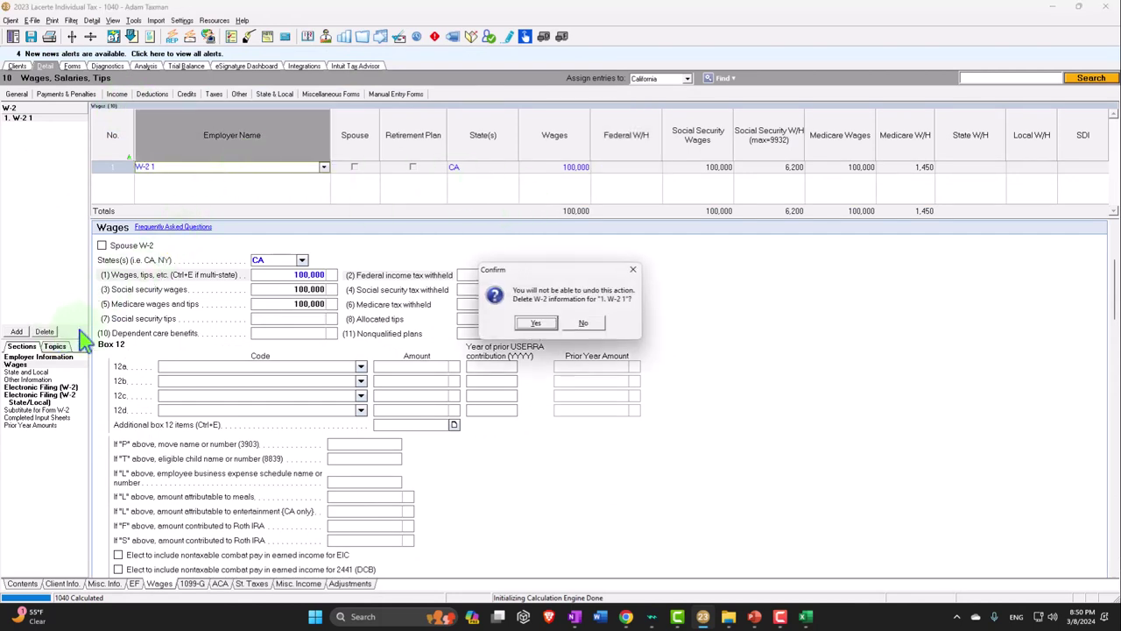
left_click(534, 322)
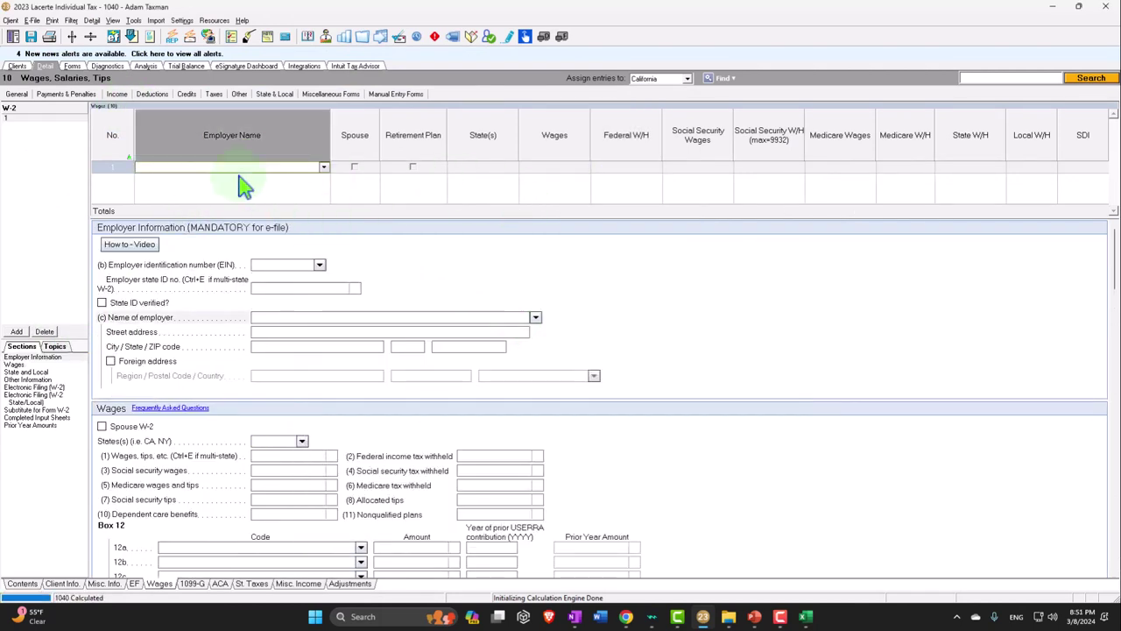
left_click(116, 93)
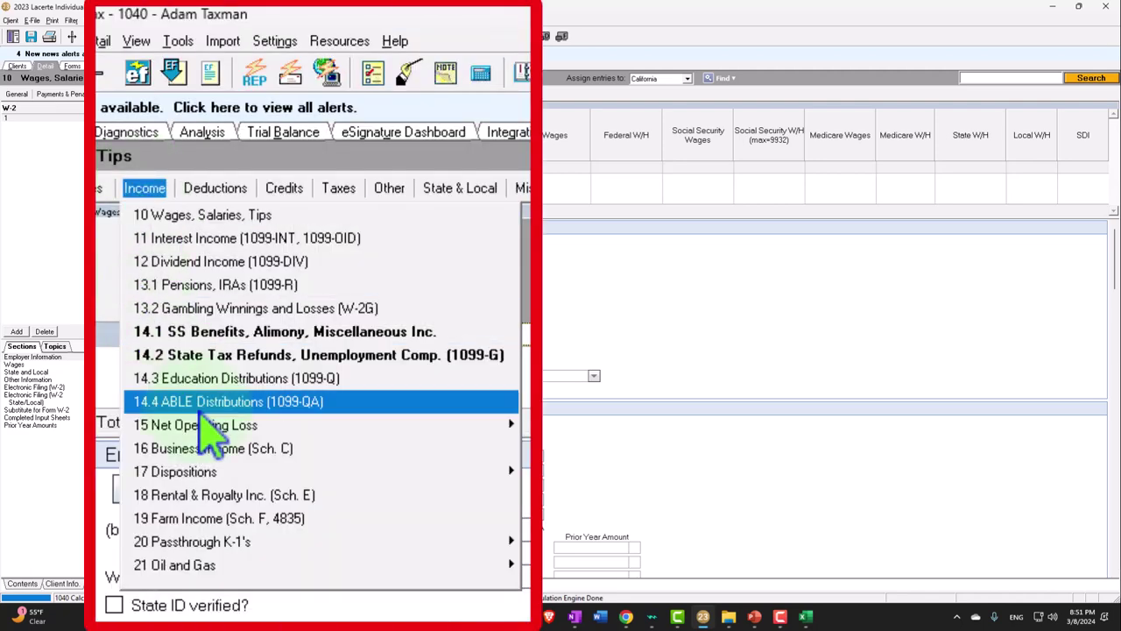
Open the Schedule C business income screen and select its Federal gross receipts field
left_click(160, 225)
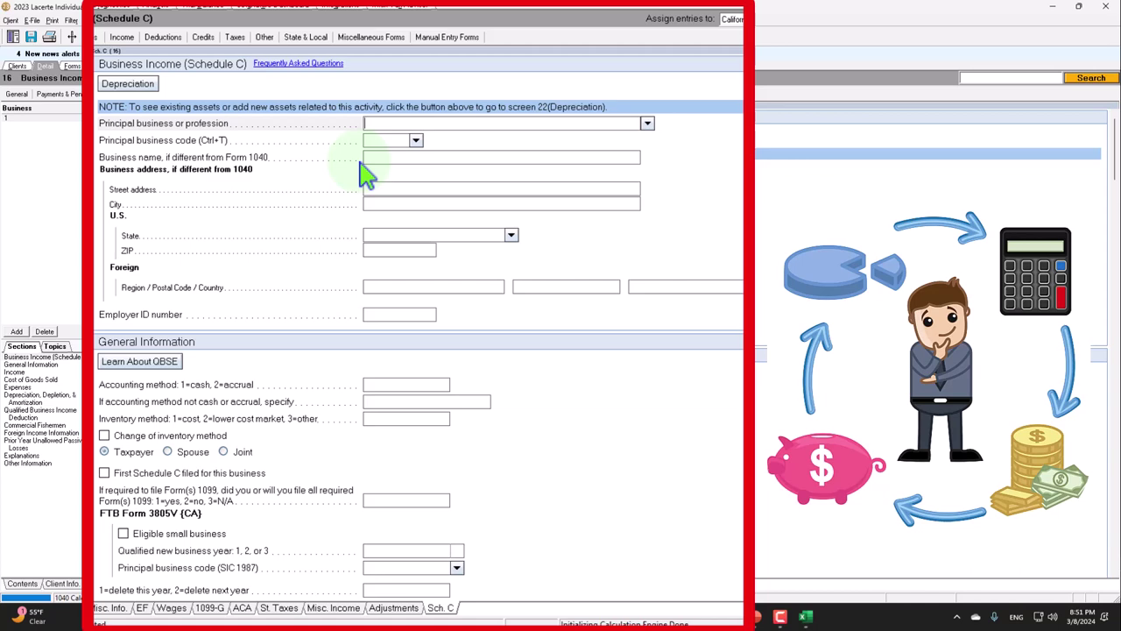
scroll(366, 175, "down", 5)
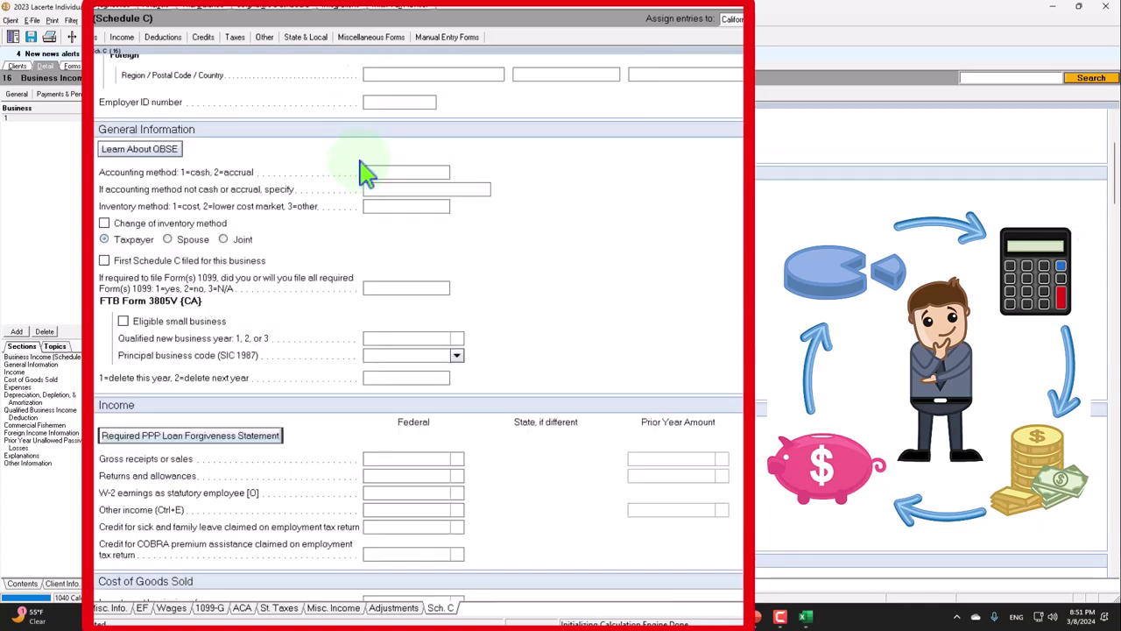
scroll(363, 180, "down", 7)
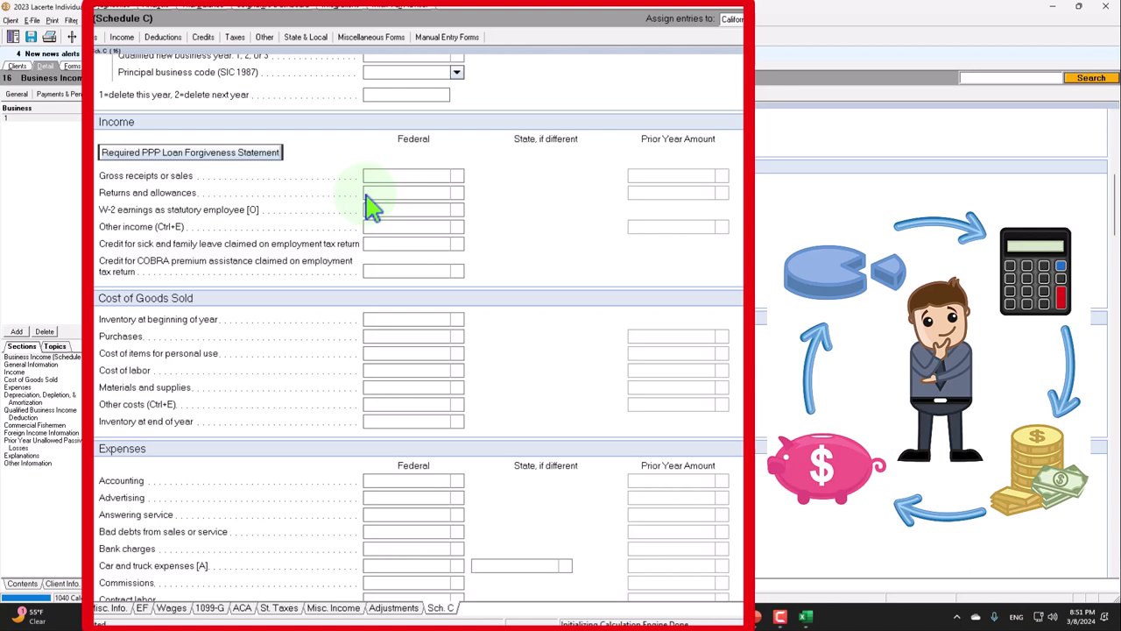
left_click(394, 177)
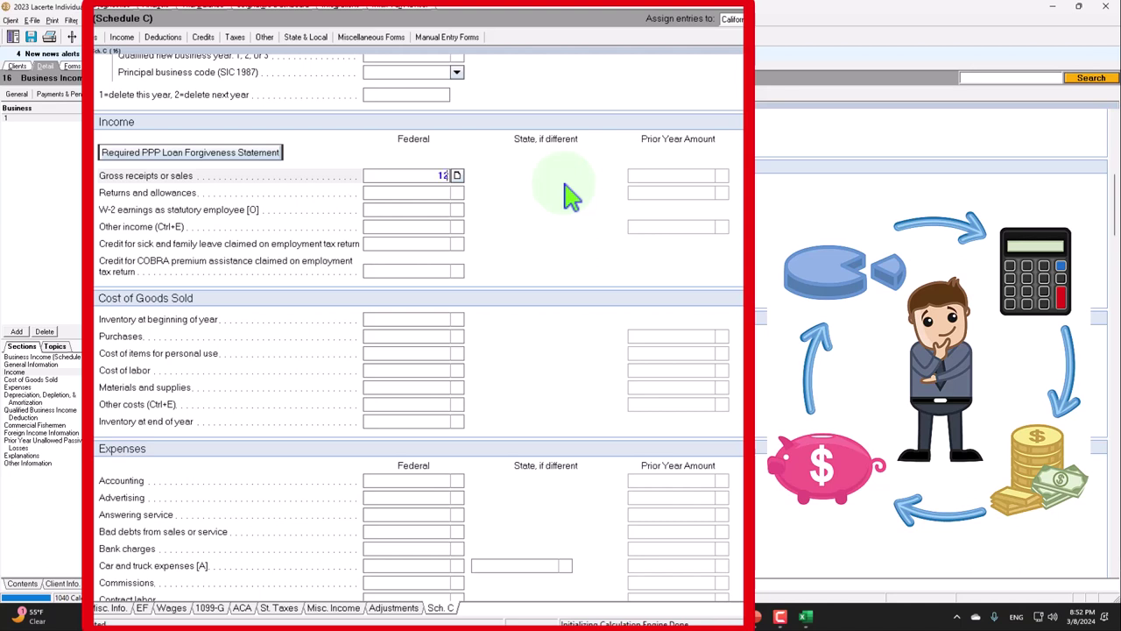
Enter 120,000 gross receipts and a 20,000 Advertising expense on Schedule C
type("0000")
key("Return")
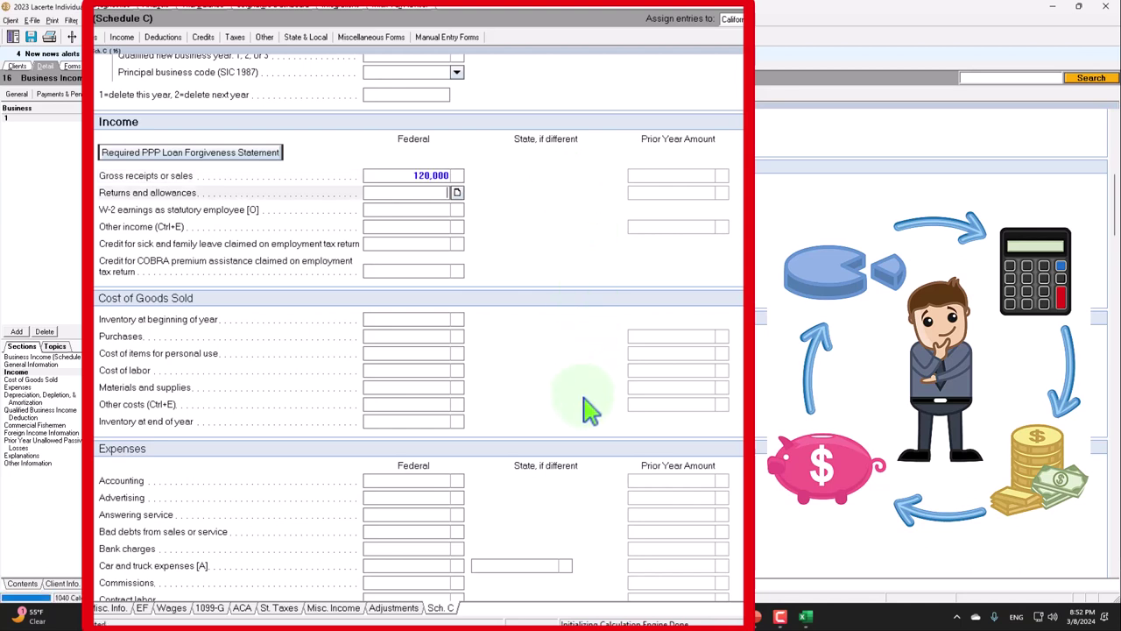
left_click(432, 482)
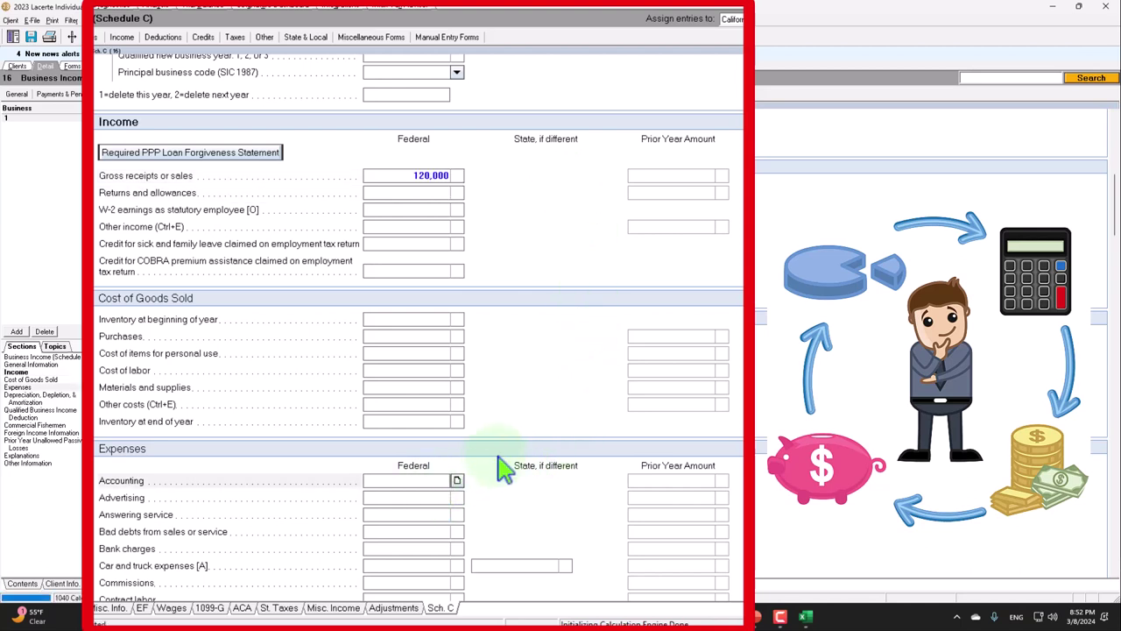
left_click(449, 499)
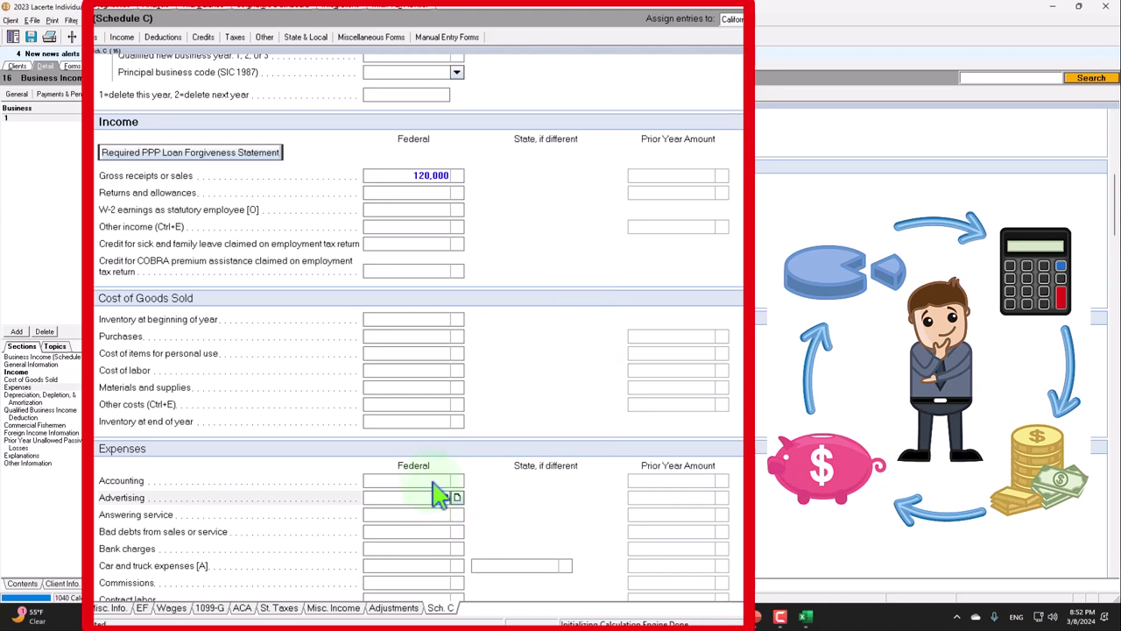
type("20000")
key("Return")
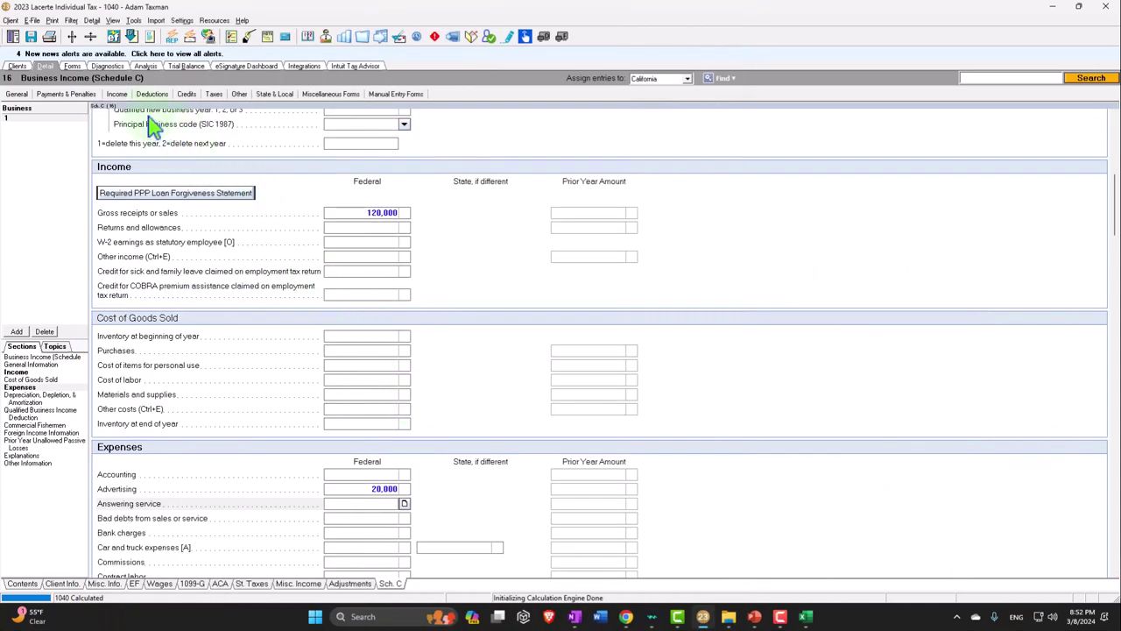
left_click(72, 66)
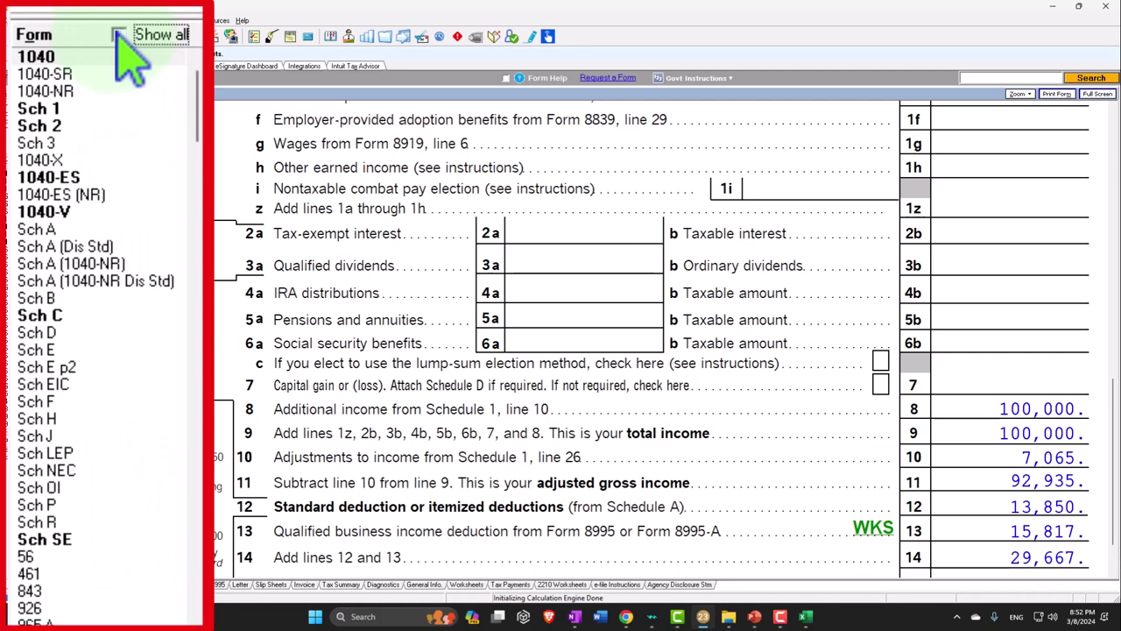
Limit the form list to used forms, open Schedule C and scroll to Part I Income
left_click(49, 163)
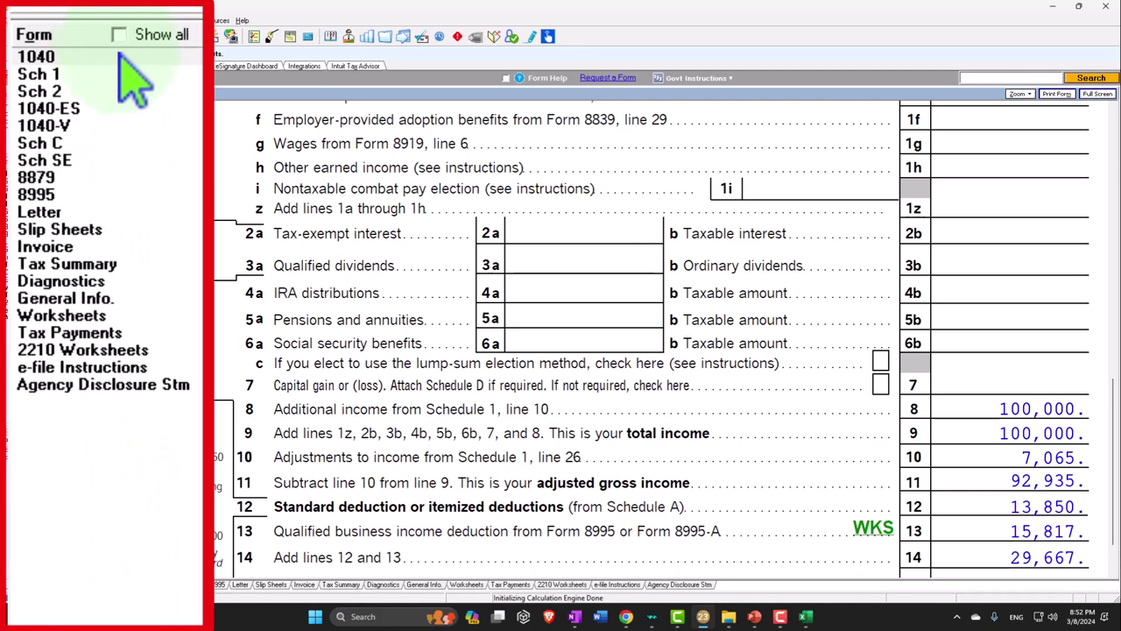
left_click(62, 144)
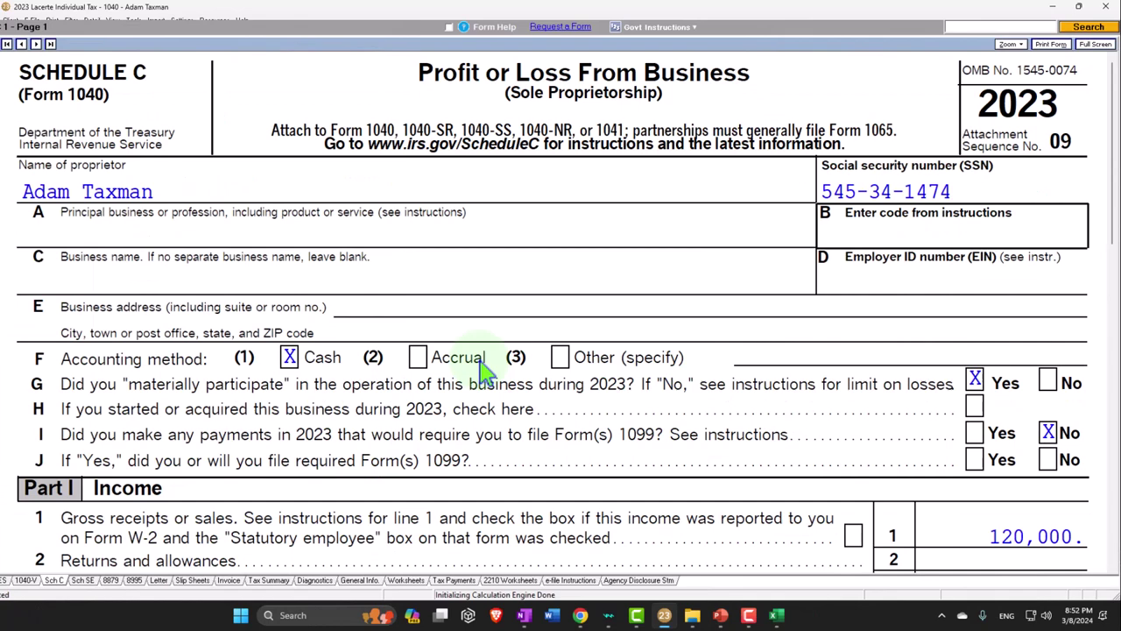
scroll(487, 372, "down", 5)
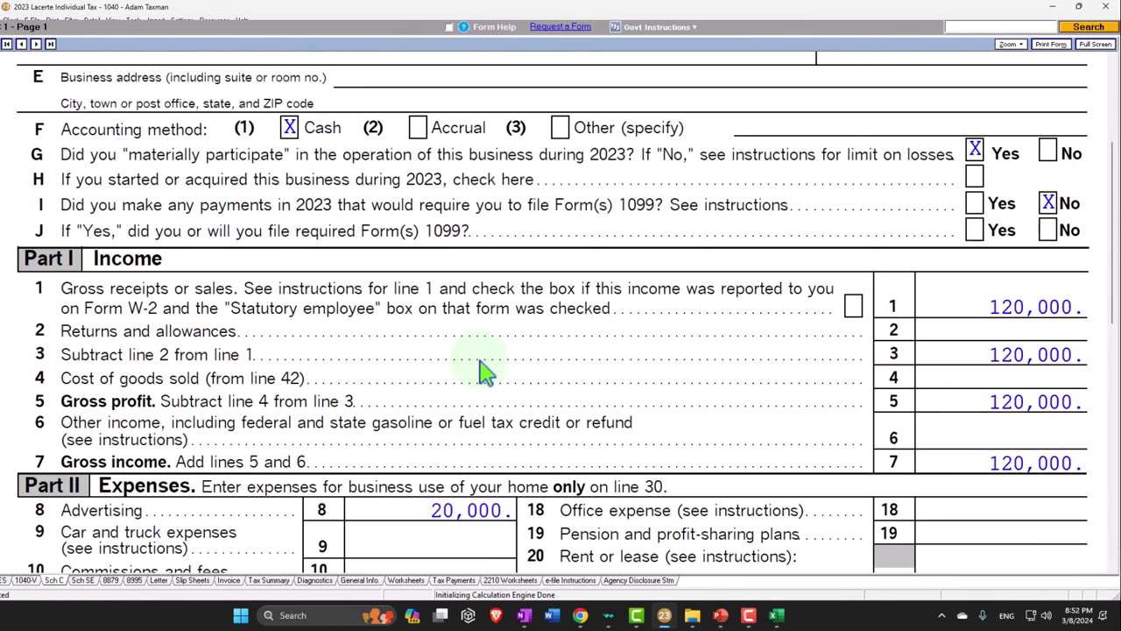
scroll(484, 371, "down", 4)
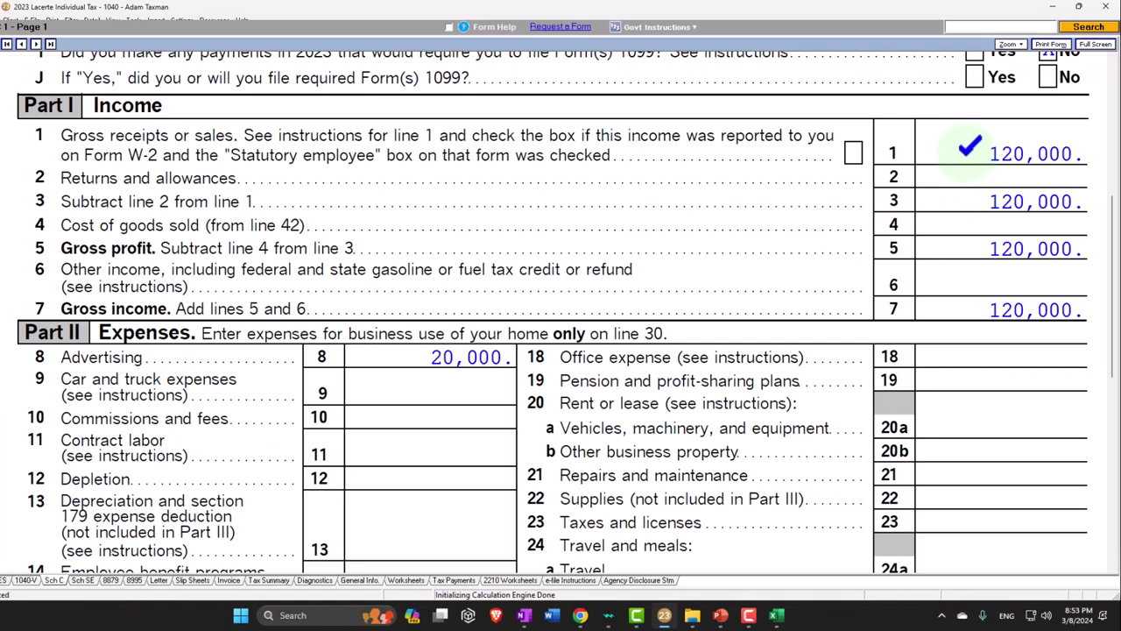
scroll(560, 315, "down", 2)
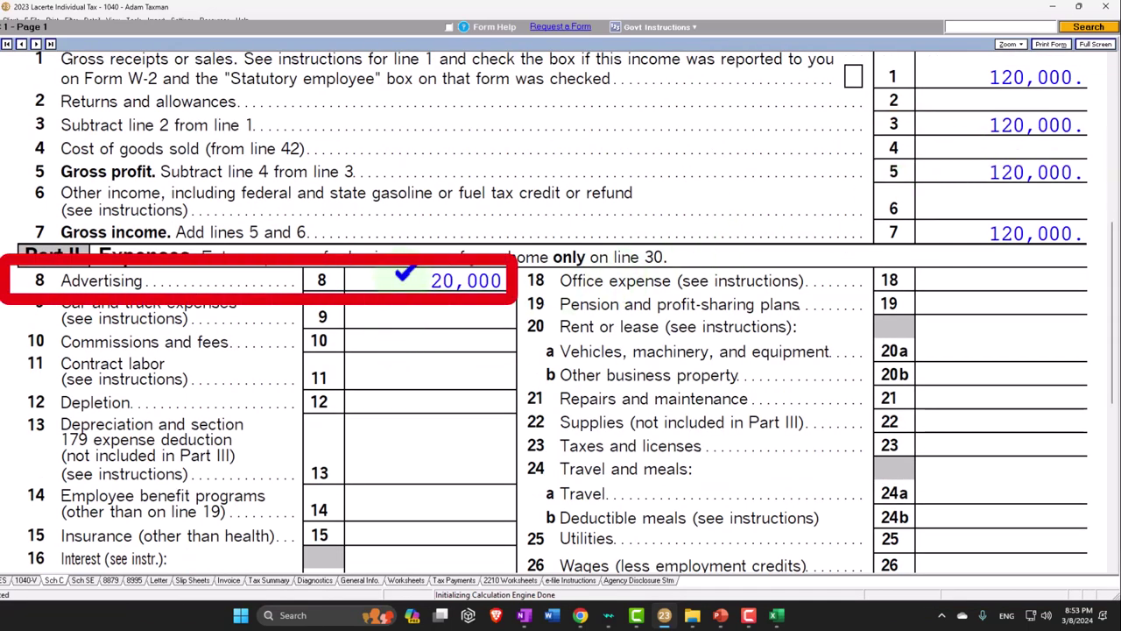
scroll(561, 315, "up", 2)
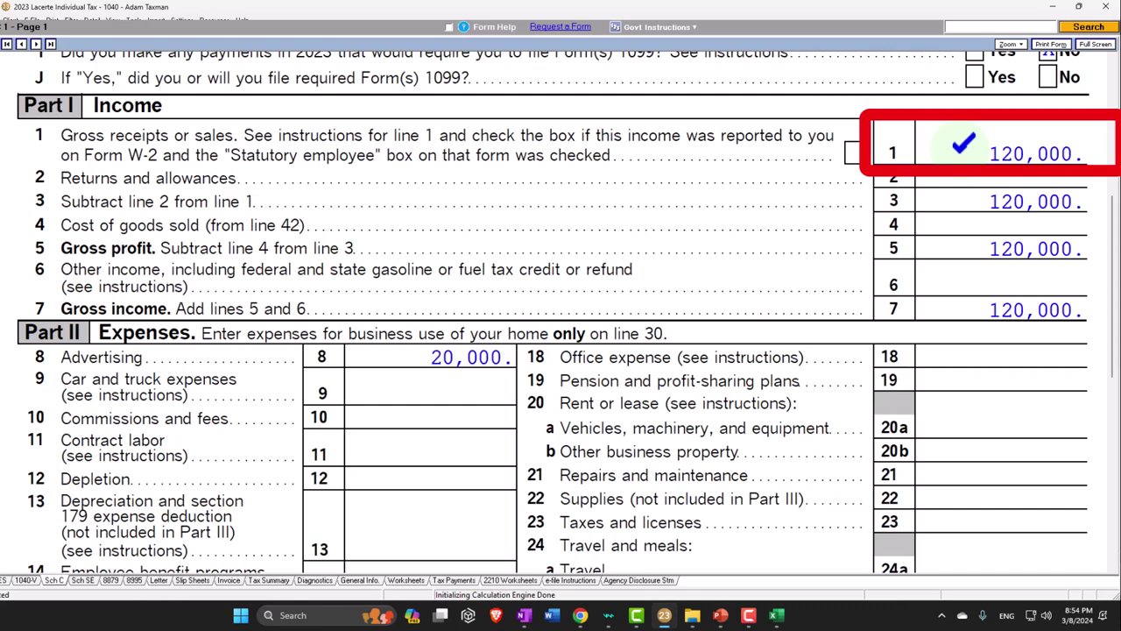
scroll(543, 302, "down", 3)
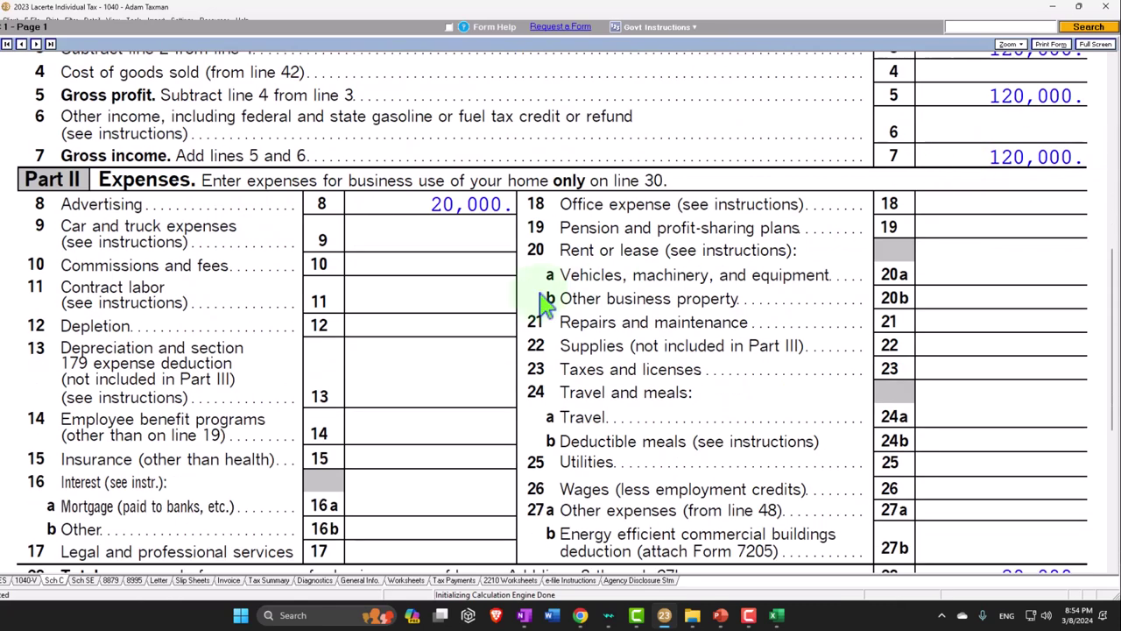
left_click(412, 208)
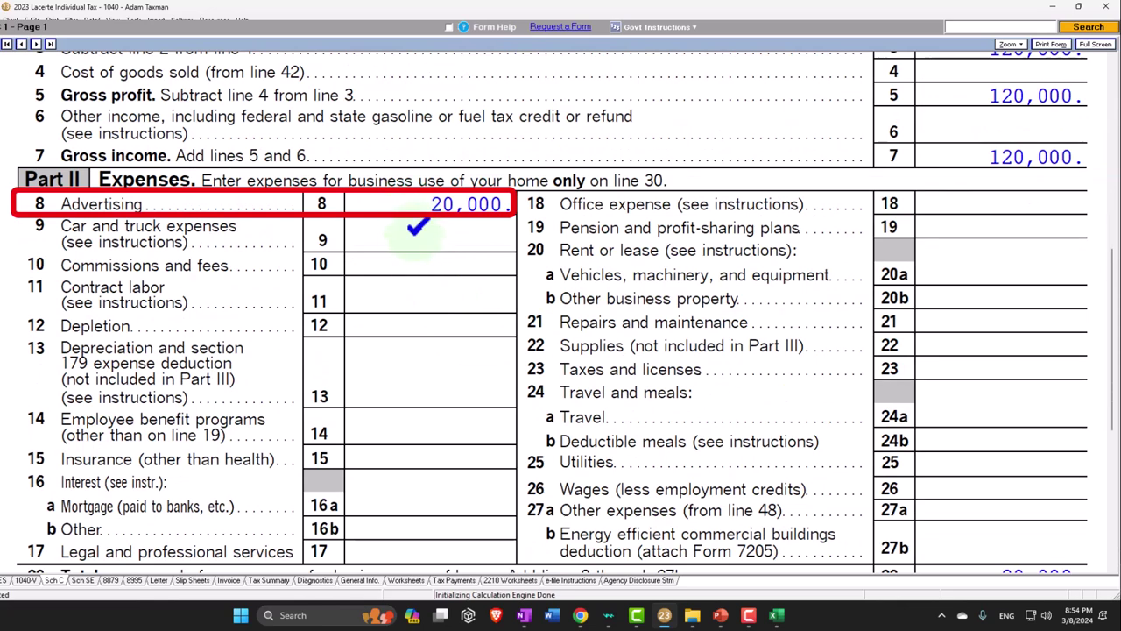
Scroll Schedule C to line 31, exit full screen and open Schedule 1
scroll(421, 230, "up", 1)
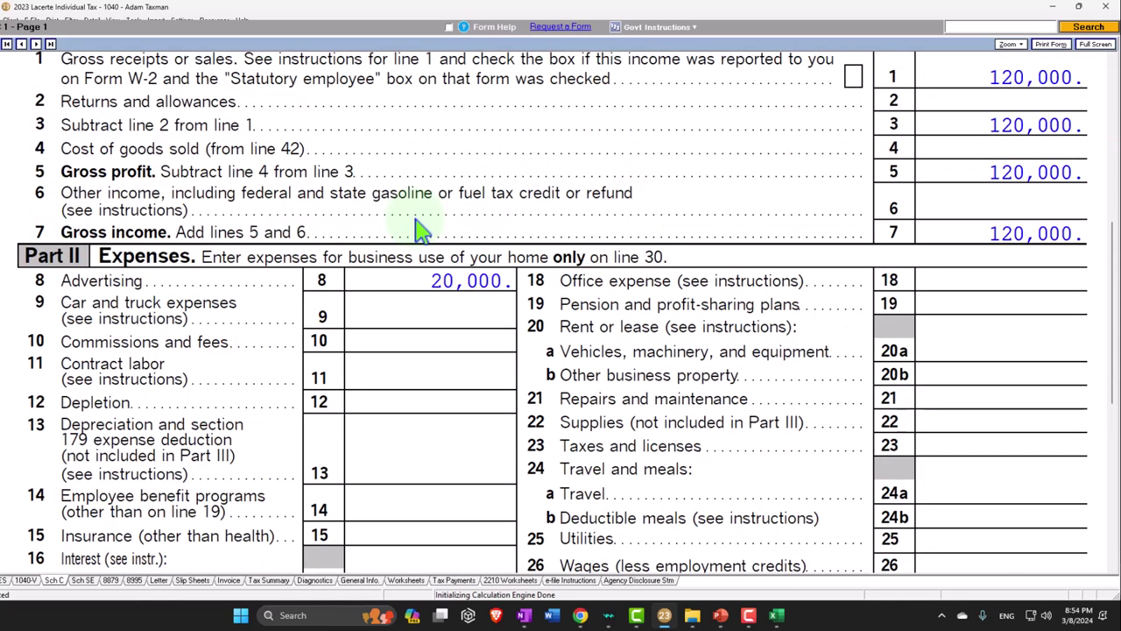
scroll(421, 230, "up", 1)
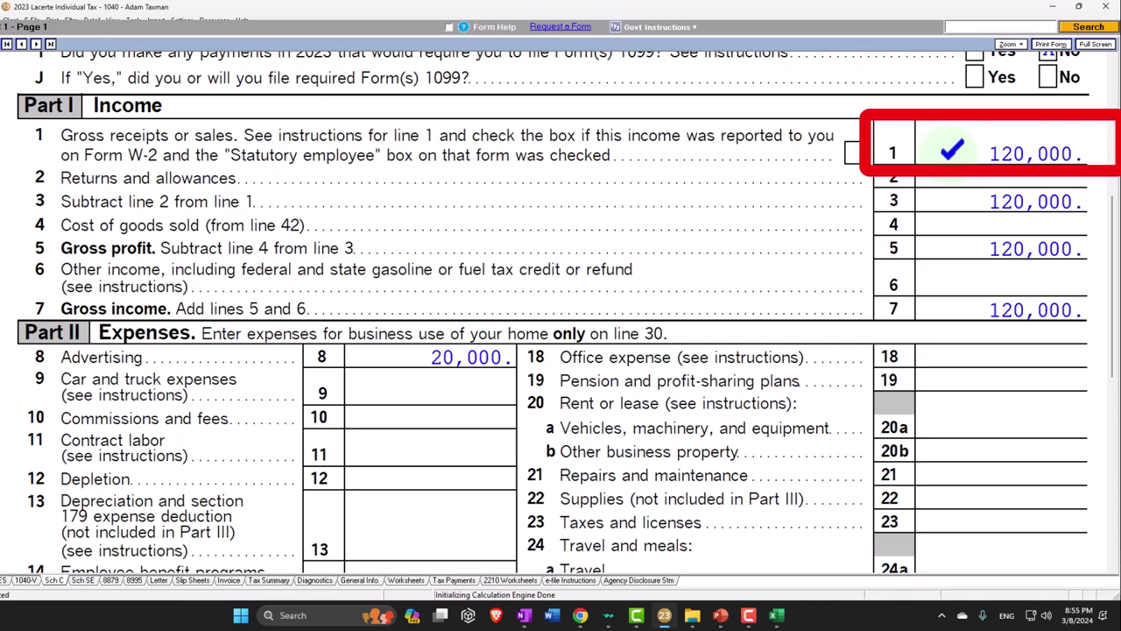
scroll(910, 311, "down", 5)
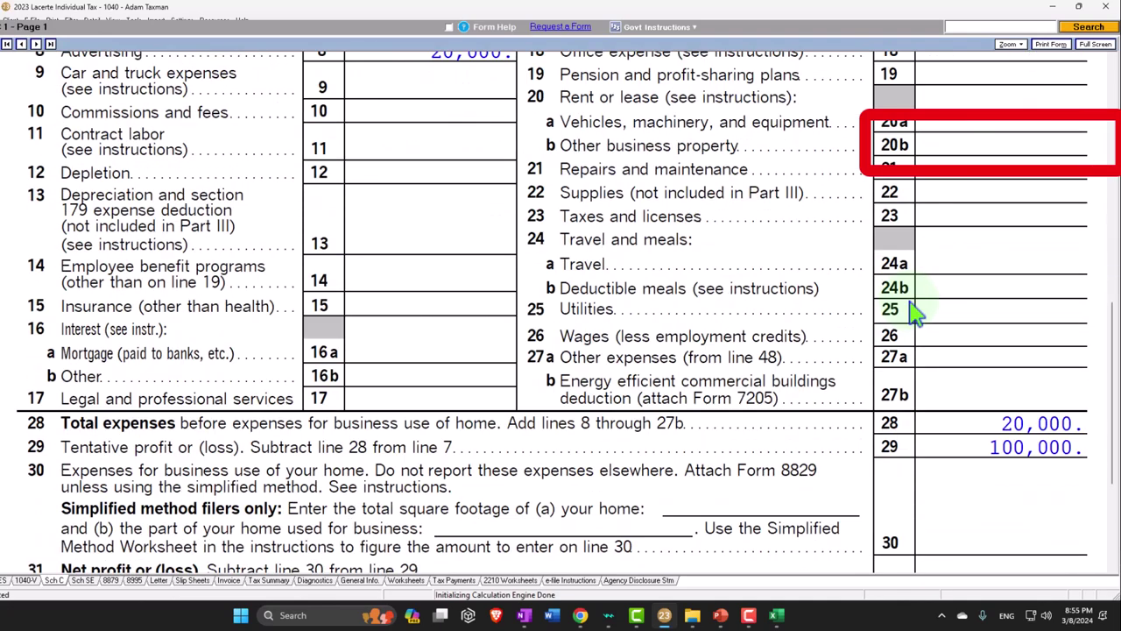
scroll(910, 311, "down", 3)
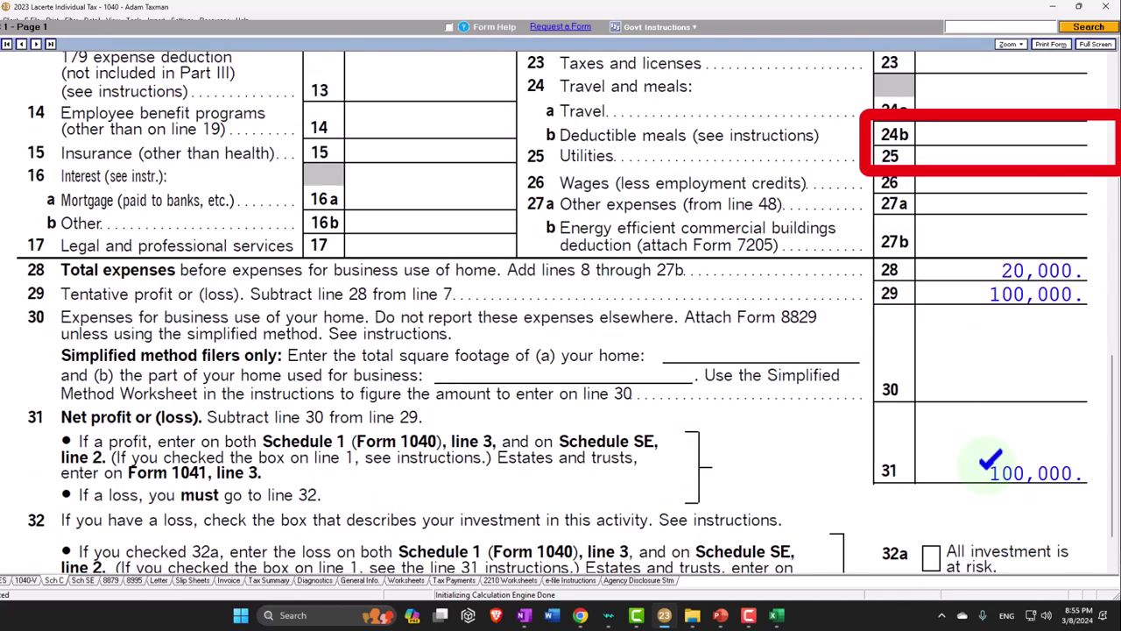
key("Escape")
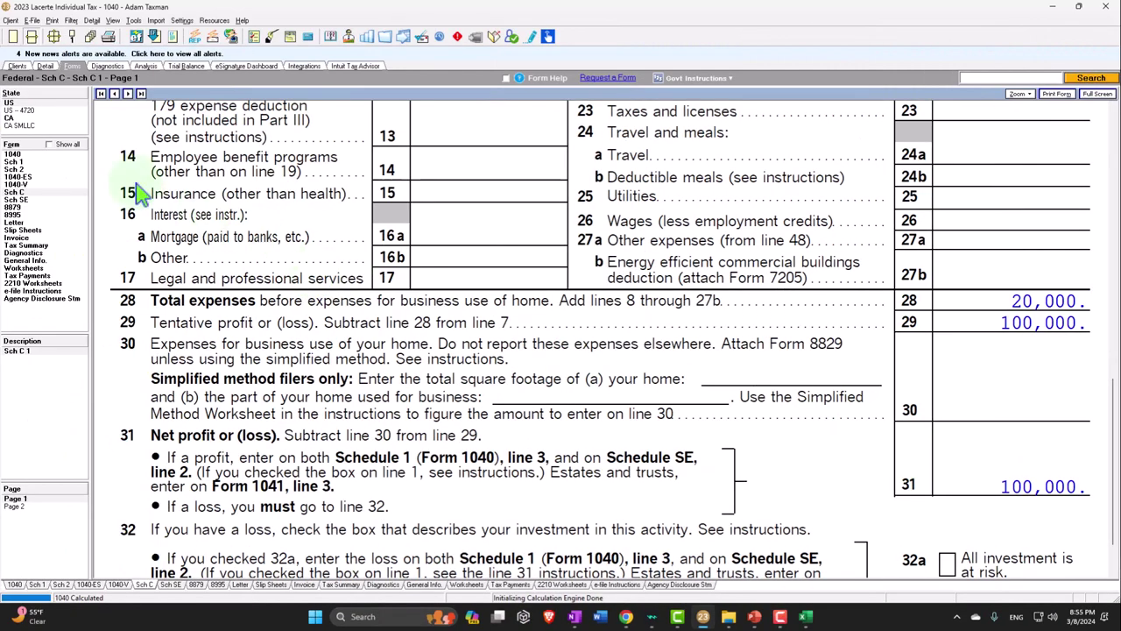
left_click(45, 162)
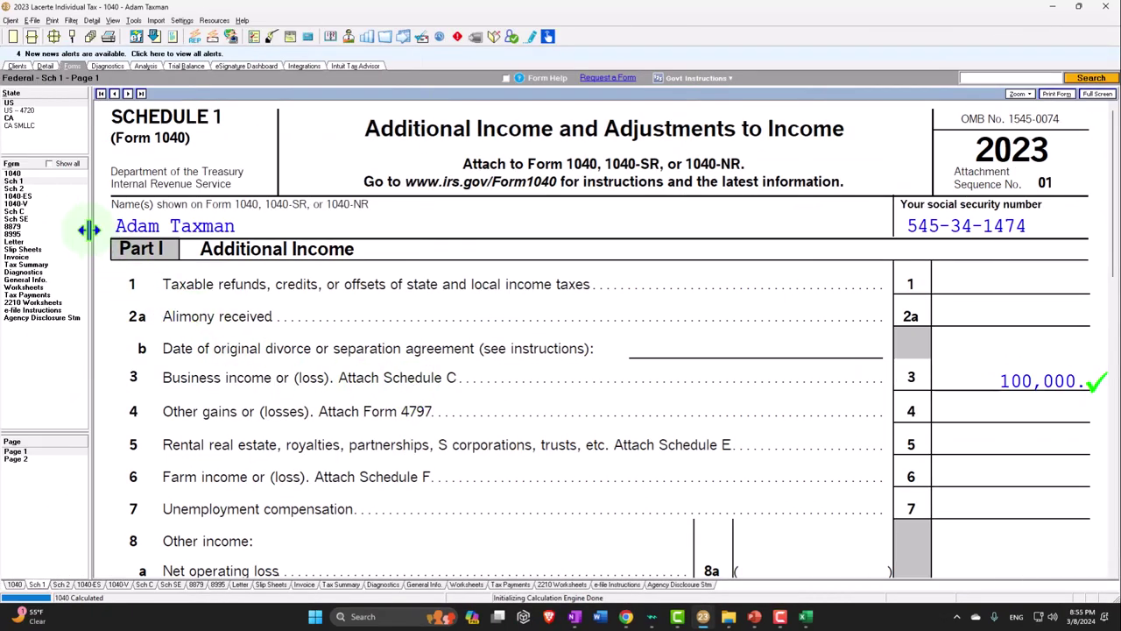
Open Form 1040, scroll to line 8 and tick its 100,000 amount
left_click(14, 174)
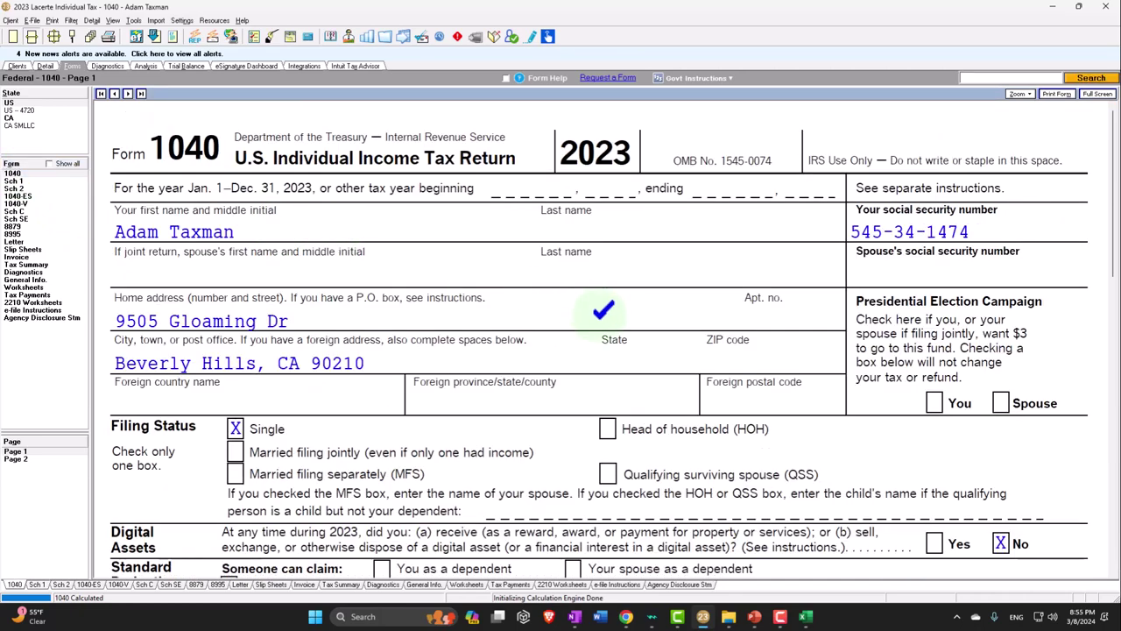
scroll(561, 300, "down", 5)
scroll(560, 301, "down", 6)
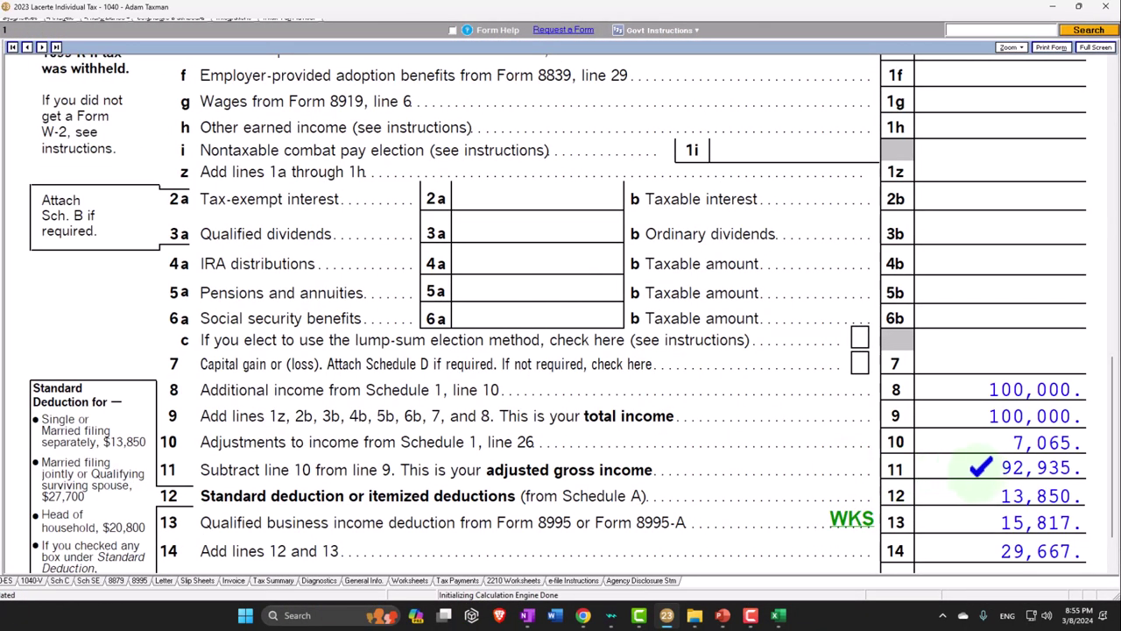
left_click(972, 383)
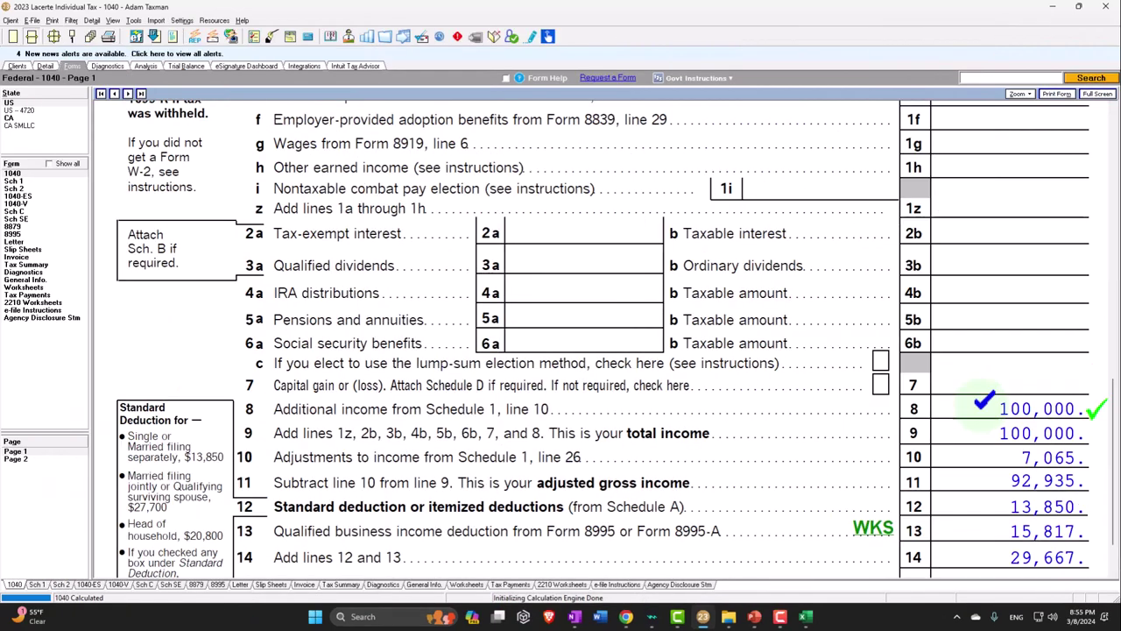
left_click(44, 67)
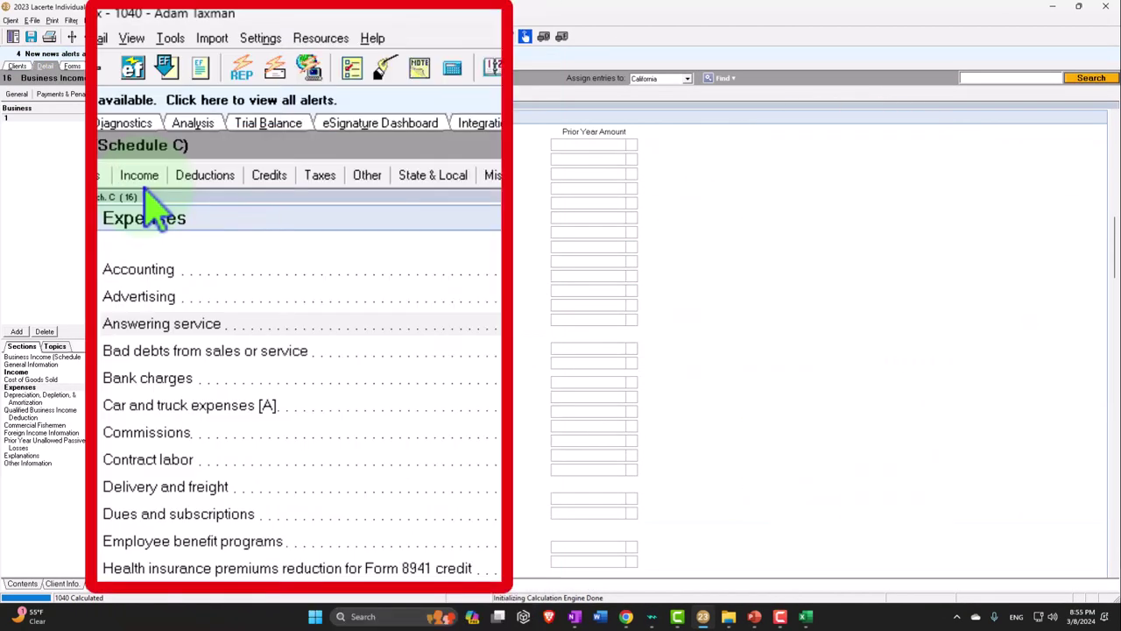
Add a trial W-2 with the suggested employer and 100,000 wages, then delete it
left_click(121, 95)
left_click(126, 112)
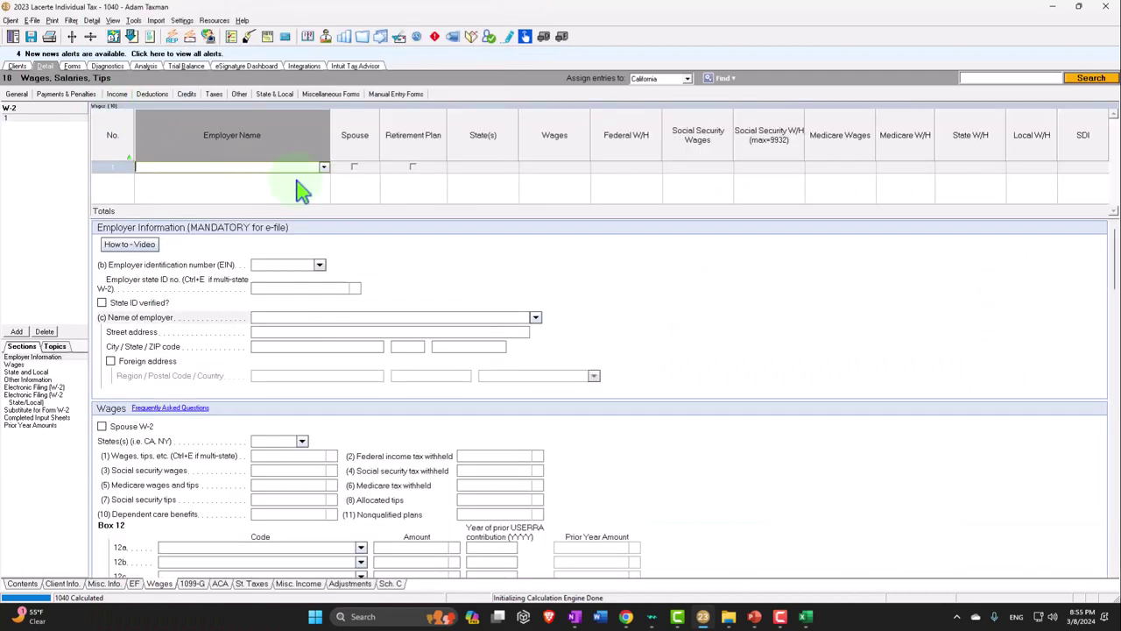
type("We")
key("Tab")
key("Tab")
key("Tab")
key("Tab")
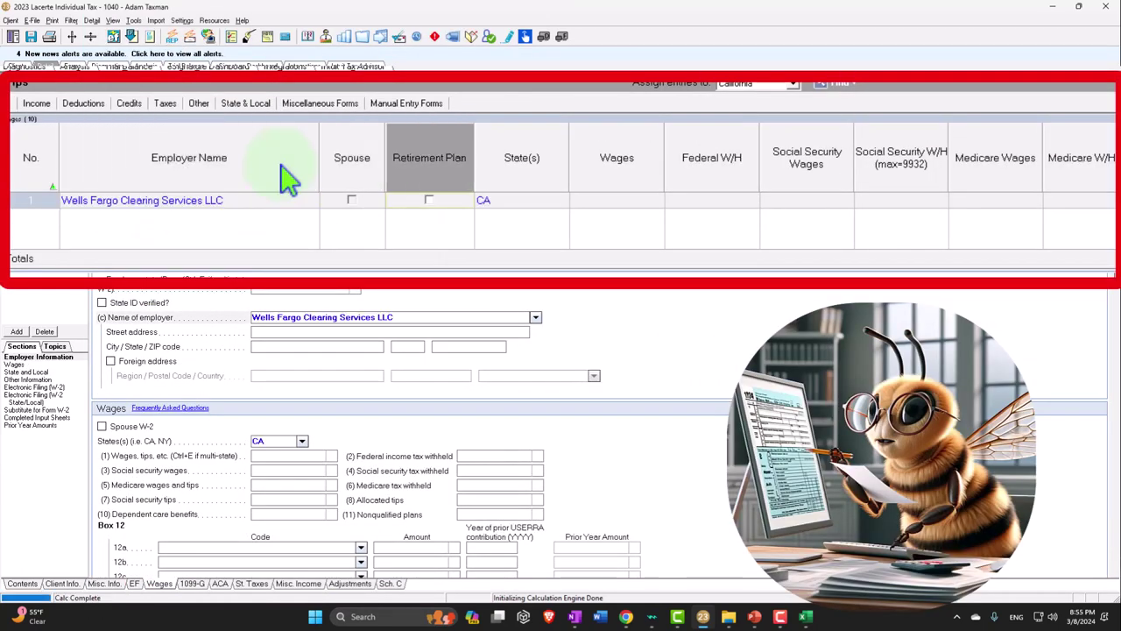
type("100000")
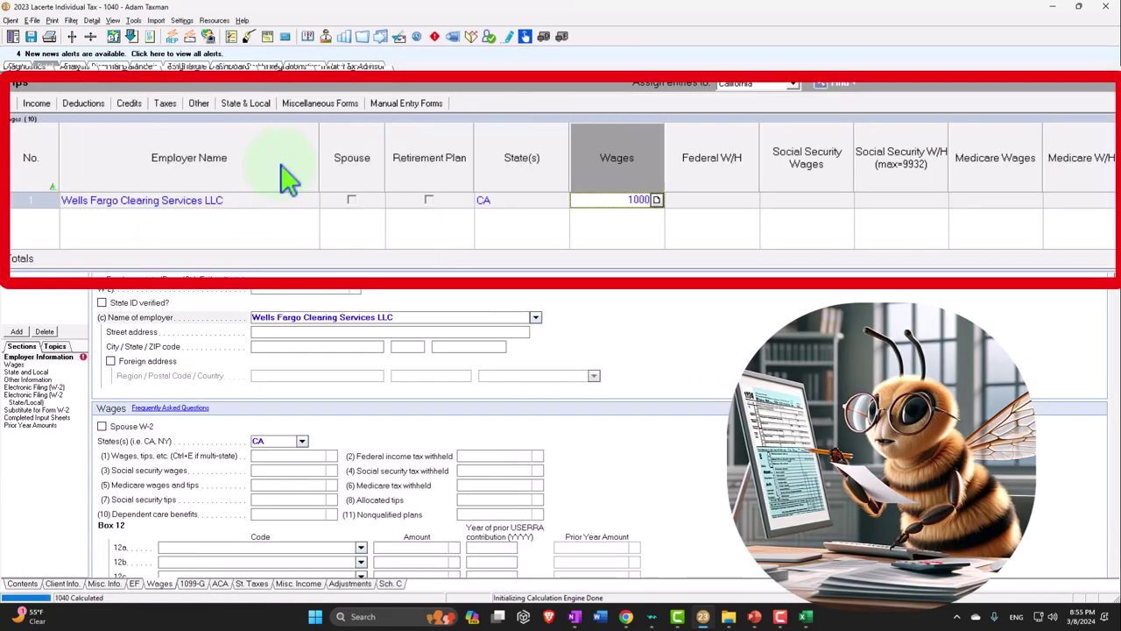
key("Tab")
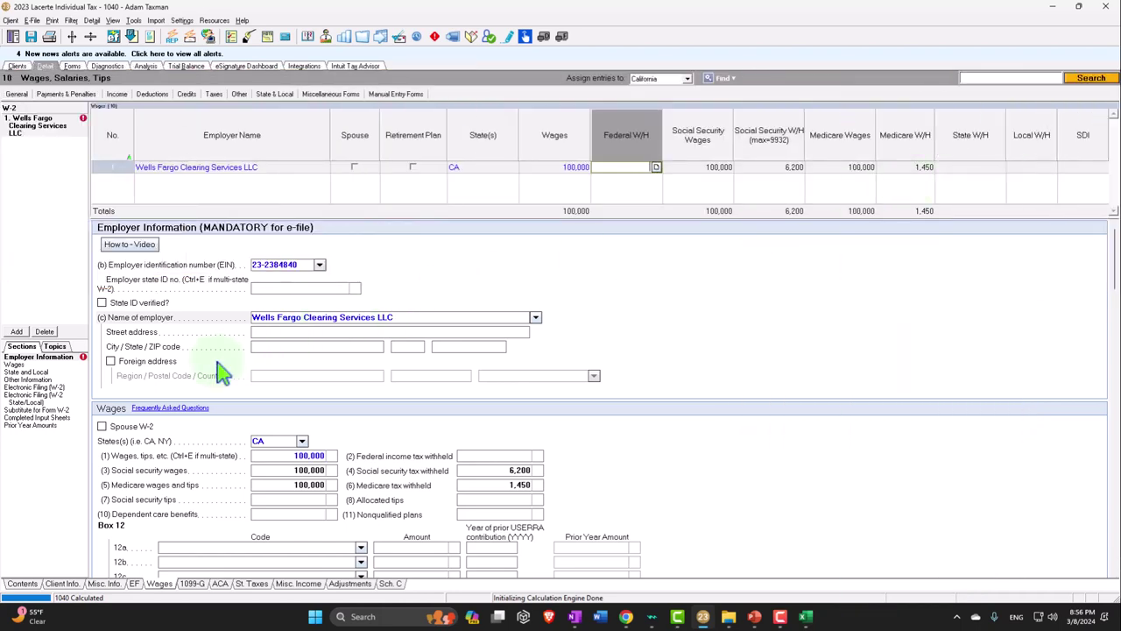
left_click(43, 331)
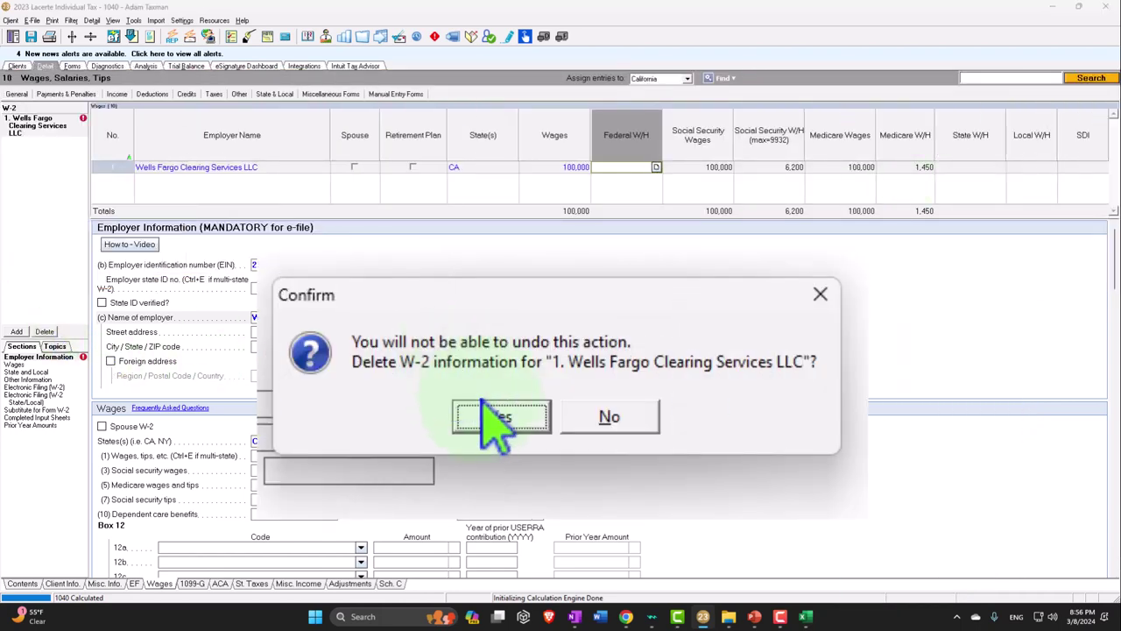
left_click(510, 336)
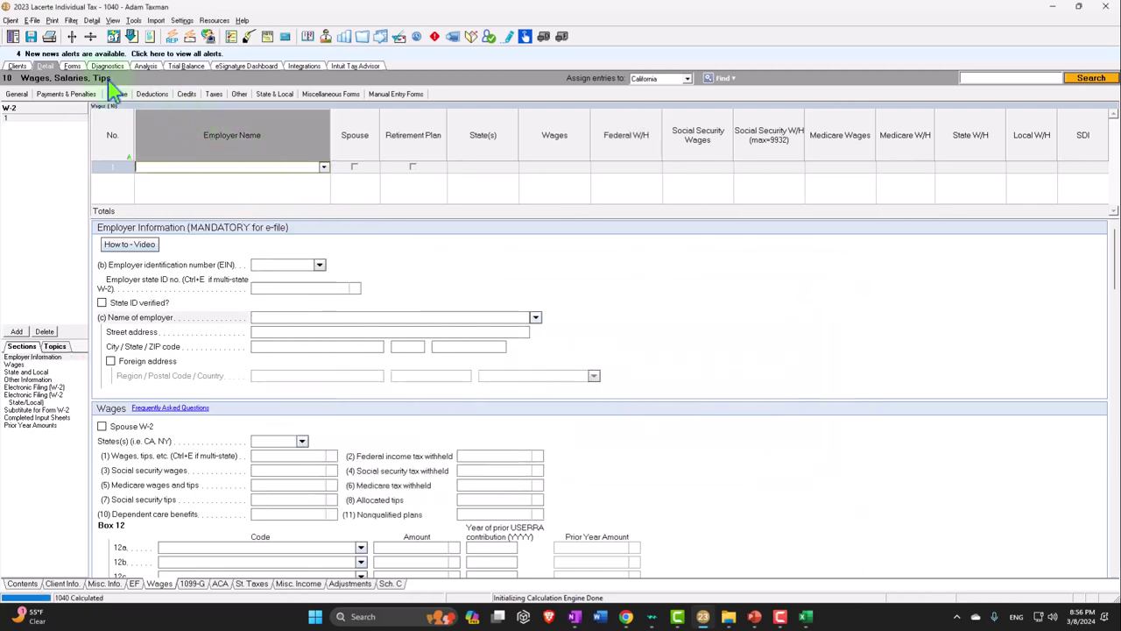
left_click(75, 66)
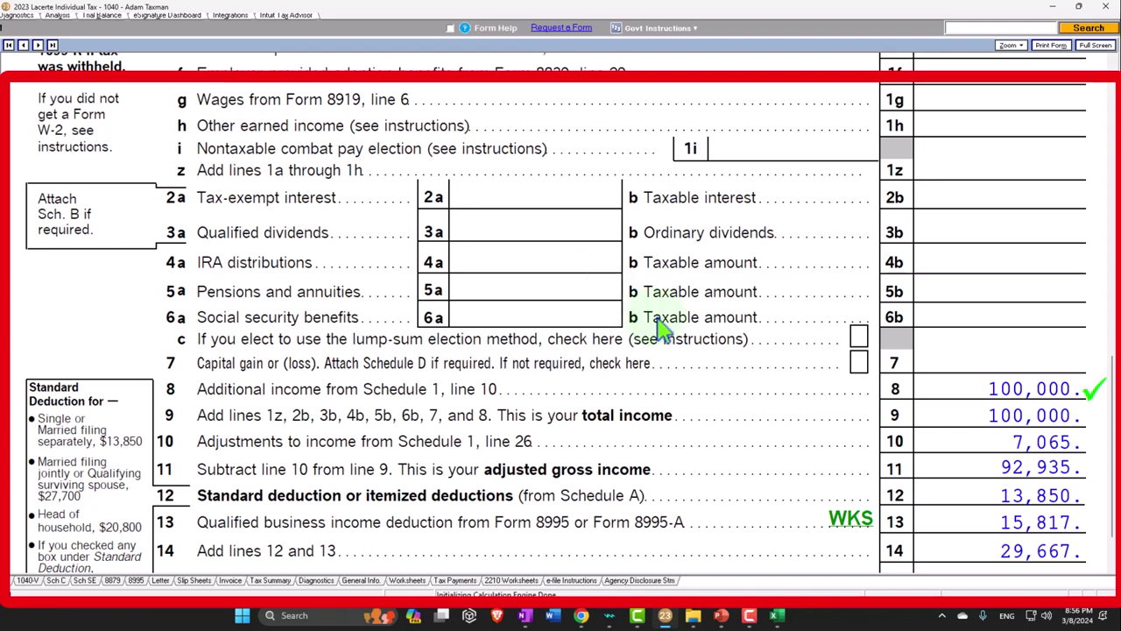
Scroll Form 1040 up and open Schedule SE to see line 2's 100,000 net profit
scroll(656, 319, "up", 5)
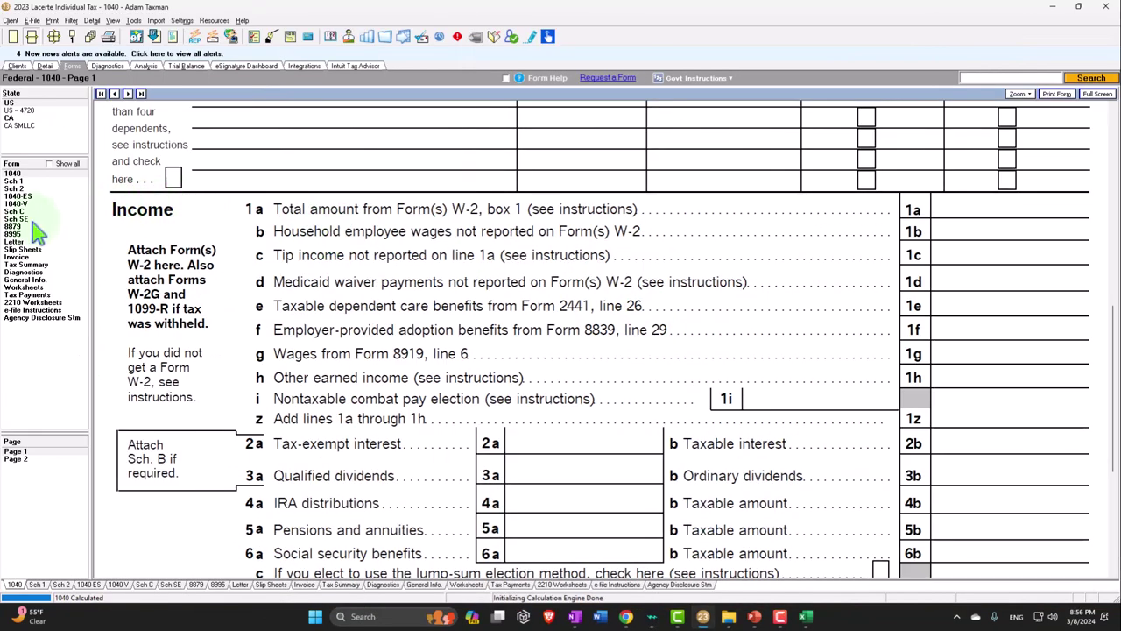
left_click(33, 220)
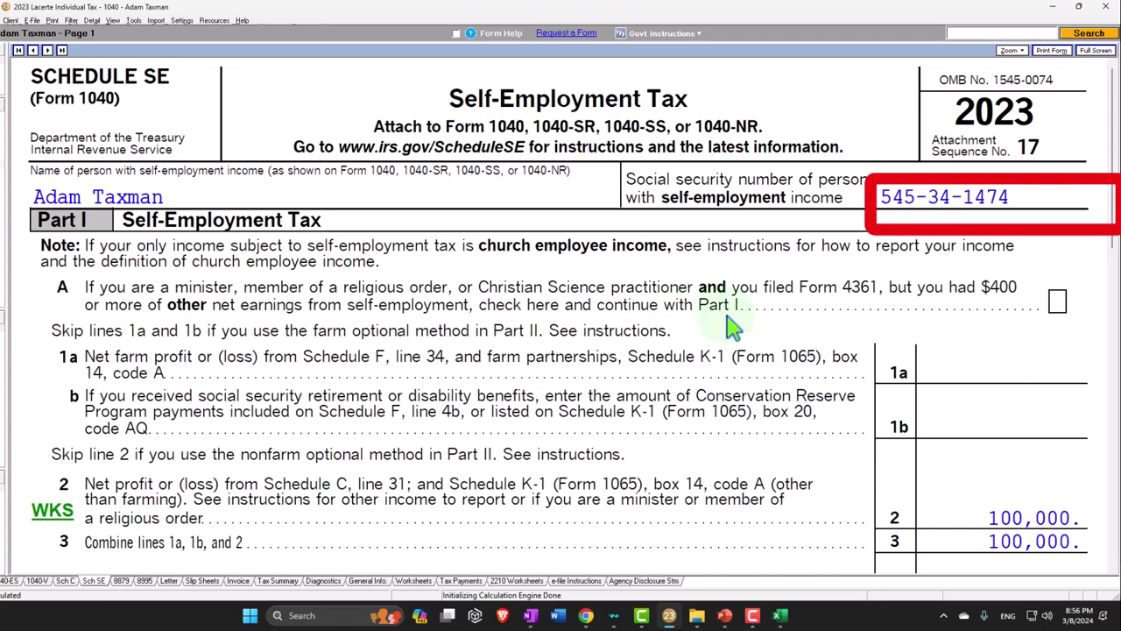
Scroll Schedule SE to line 12 and mark the 14,129 self-employment tax, then reopen Schedule C
scroll(740, 326, "down", 5)
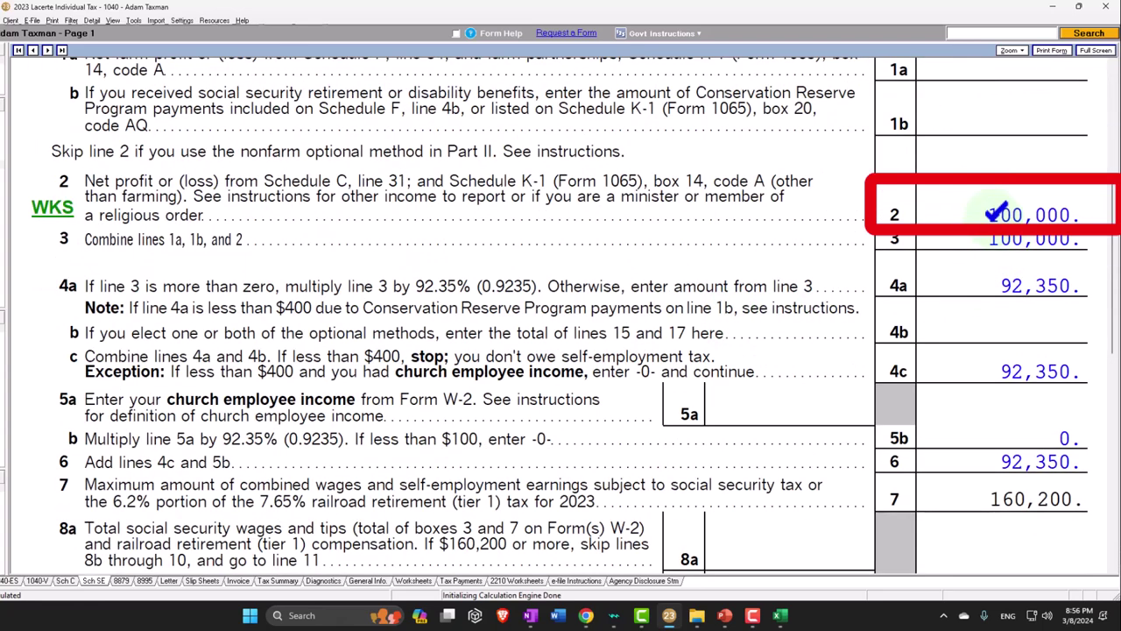
scroll(996, 213, "down", 2)
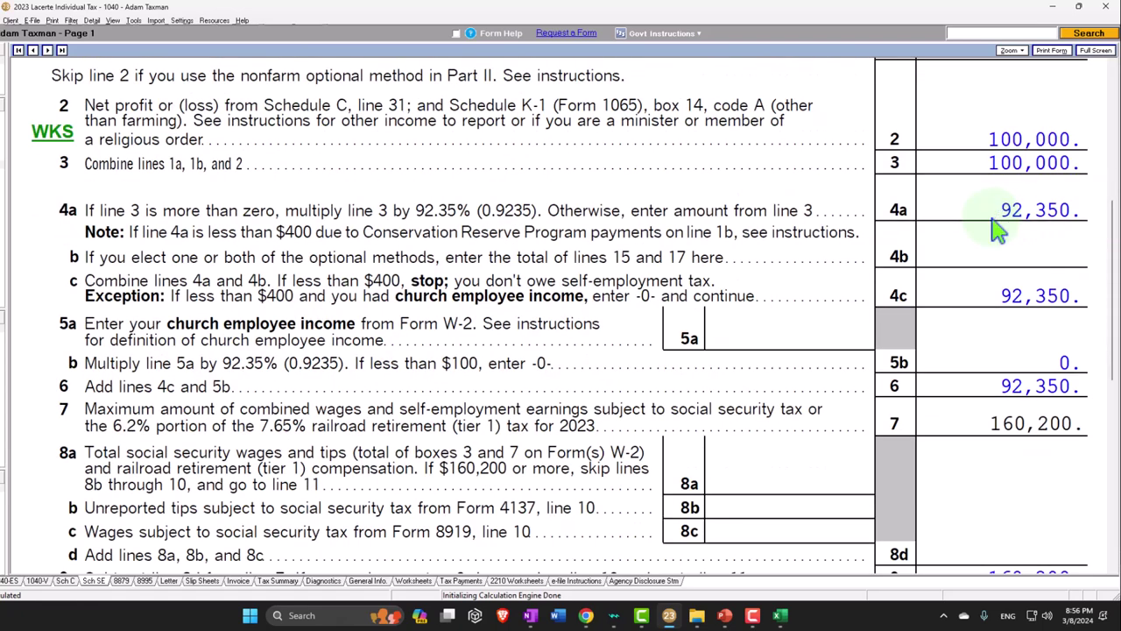
scroll(994, 213, "down", 1)
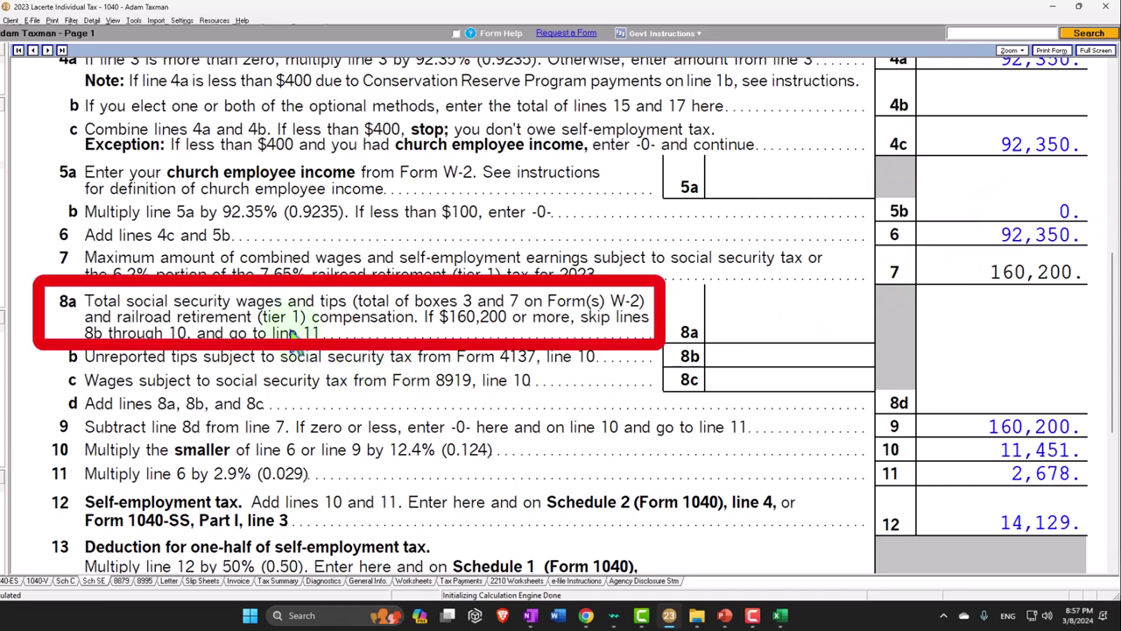
scroll(293, 338, "down", 1)
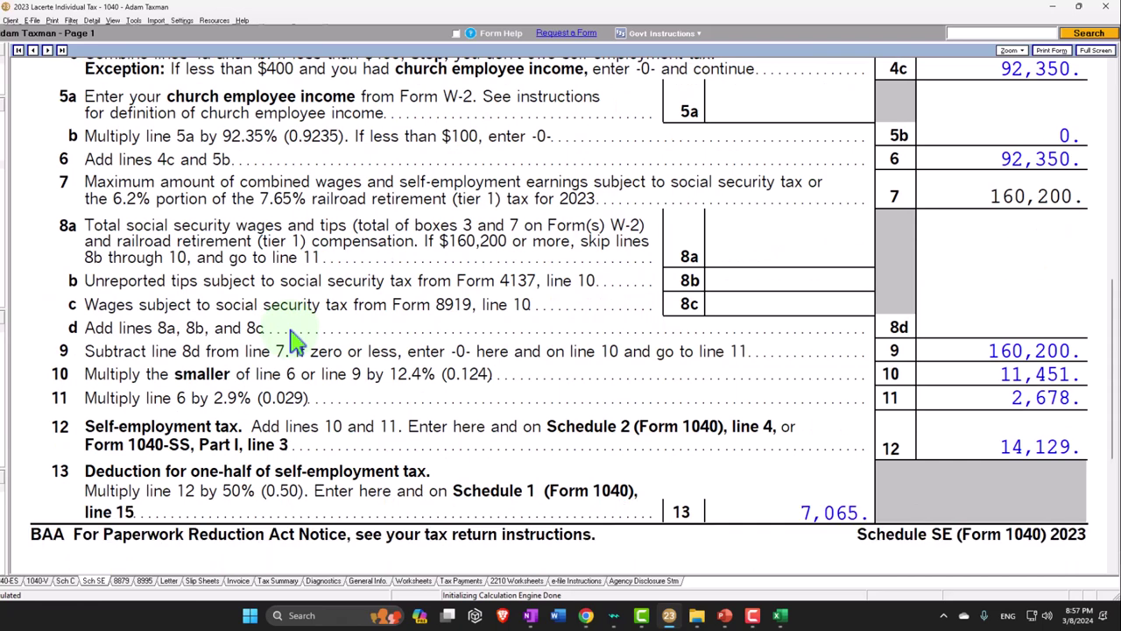
left_click(974, 432)
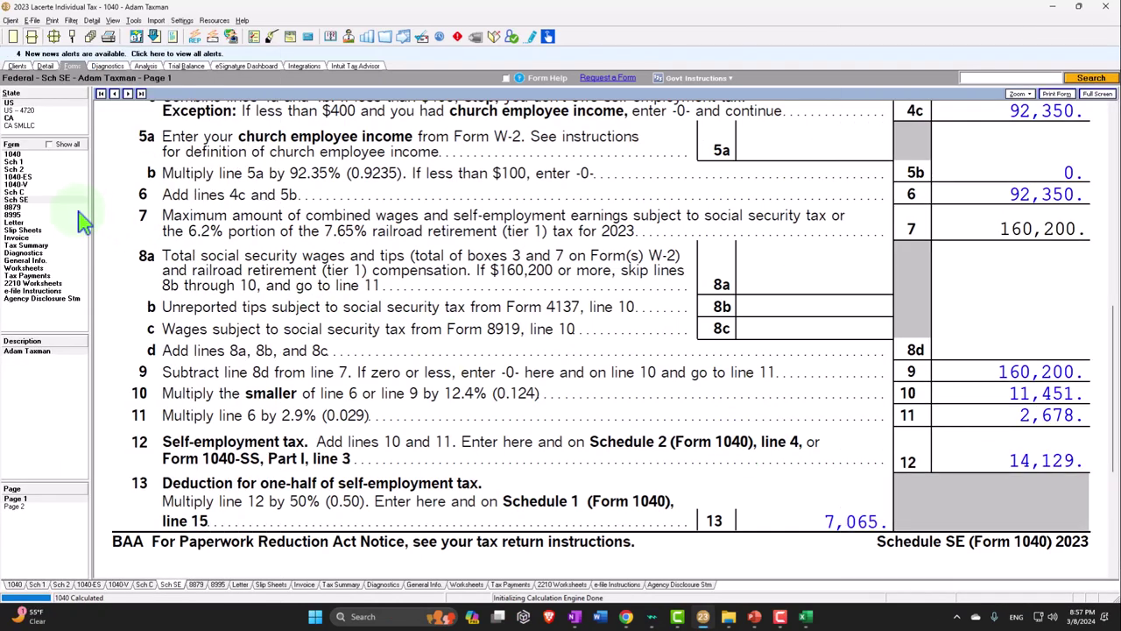
left_click(31, 193)
scroll(657, 381, "down", 5)
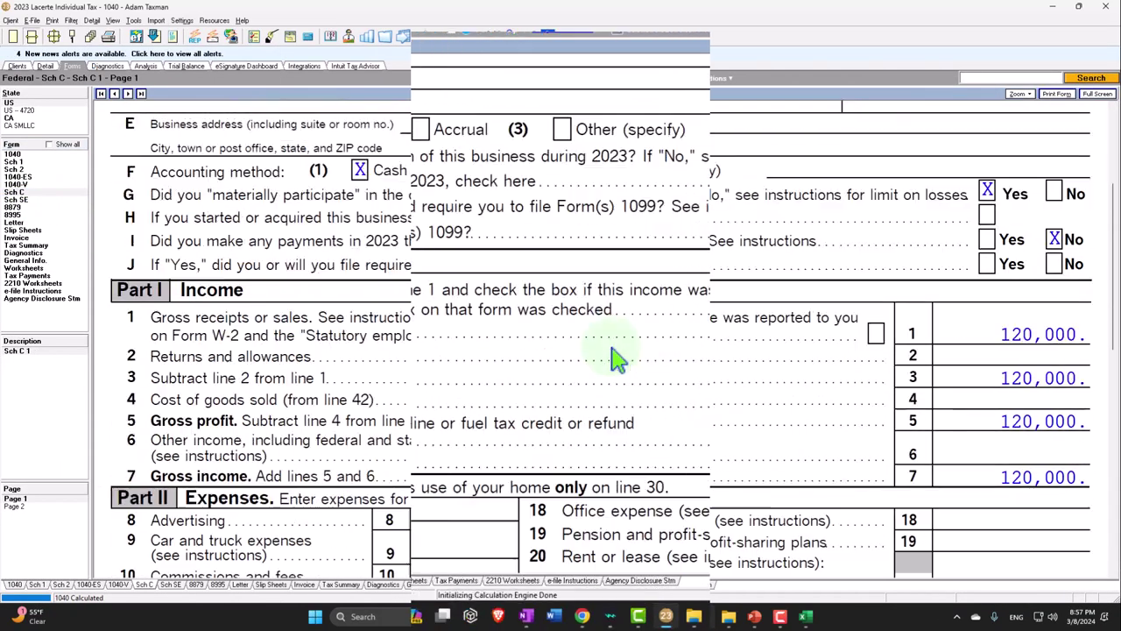
scroll(617, 359, "down", 4)
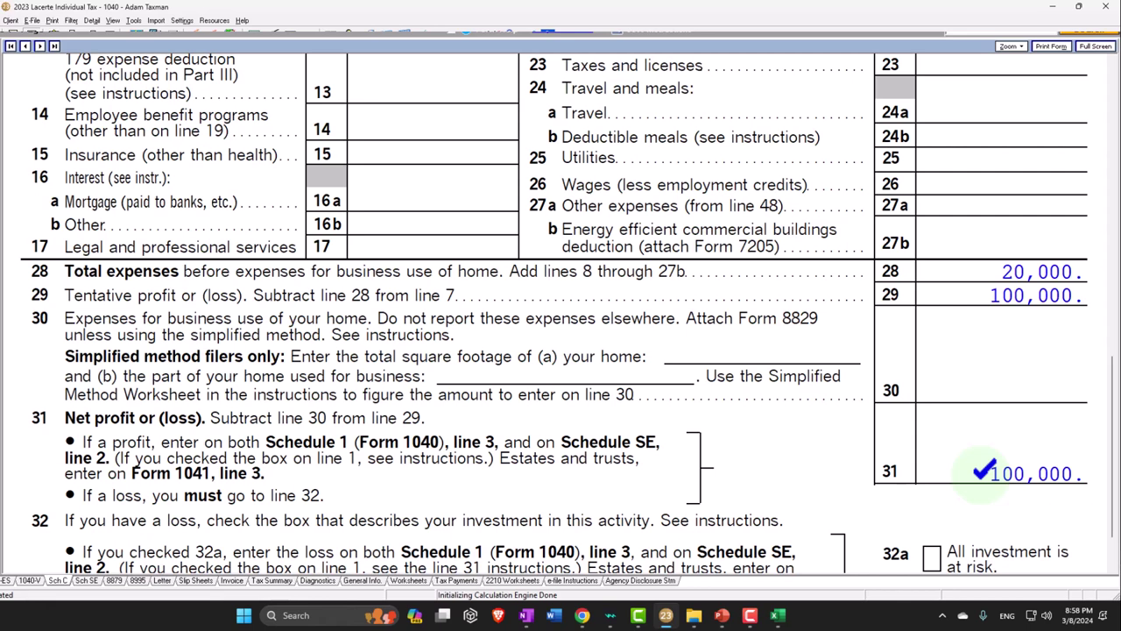
Scroll through Schedule C Part II, exit full screen and display Form 1040 page 1
scroll(982, 471, "up", 3)
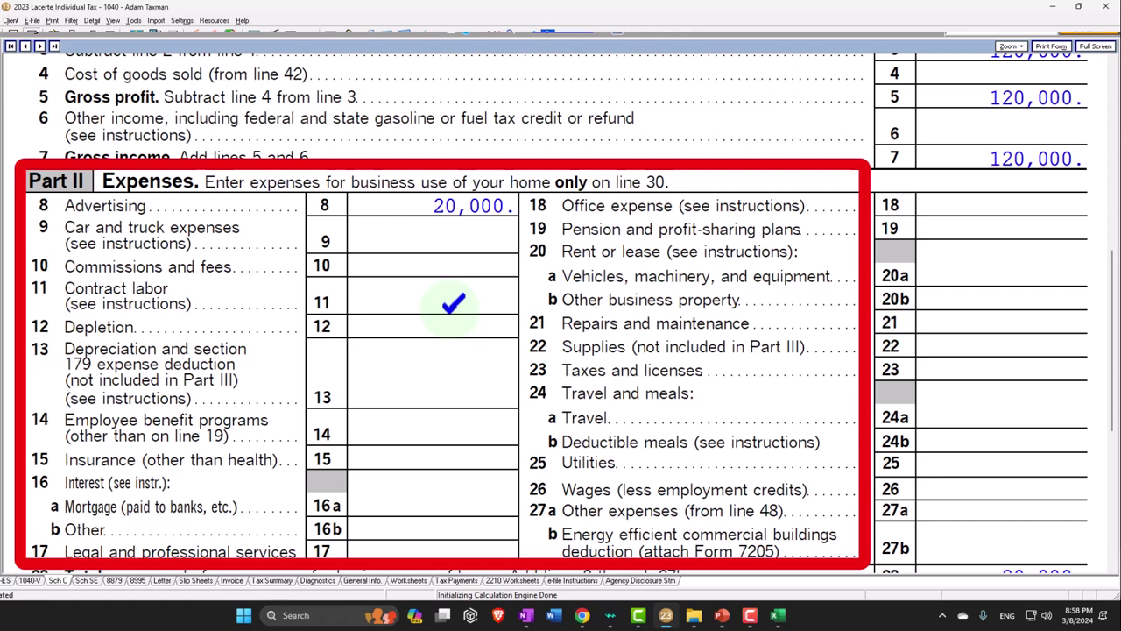
scroll(453, 303, "down", 5)
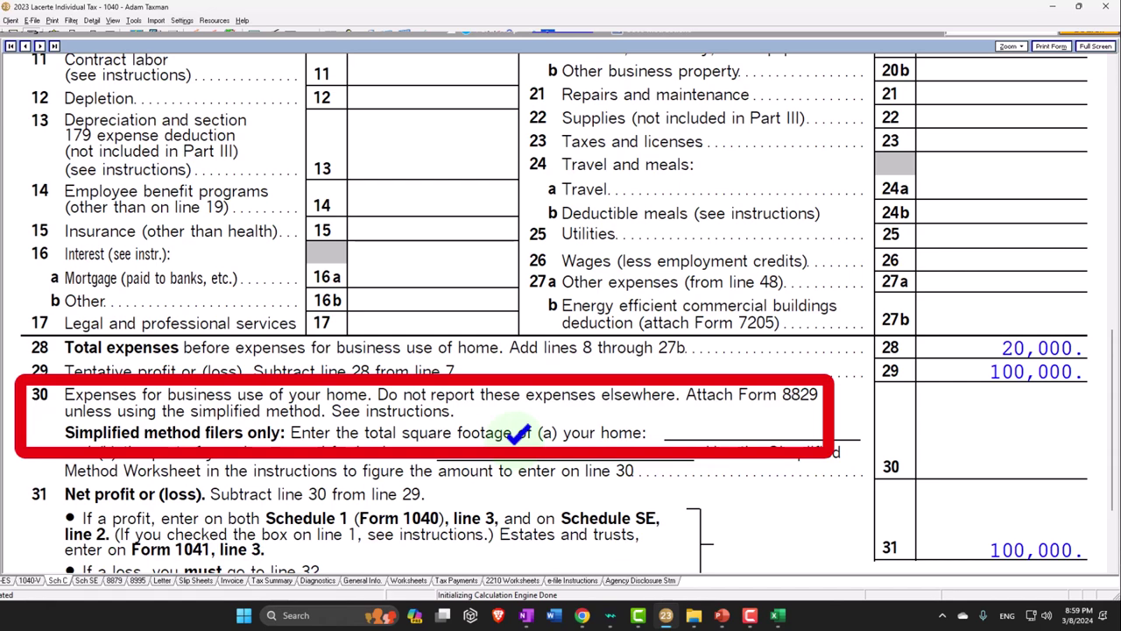
scroll(519, 434, "up", 3)
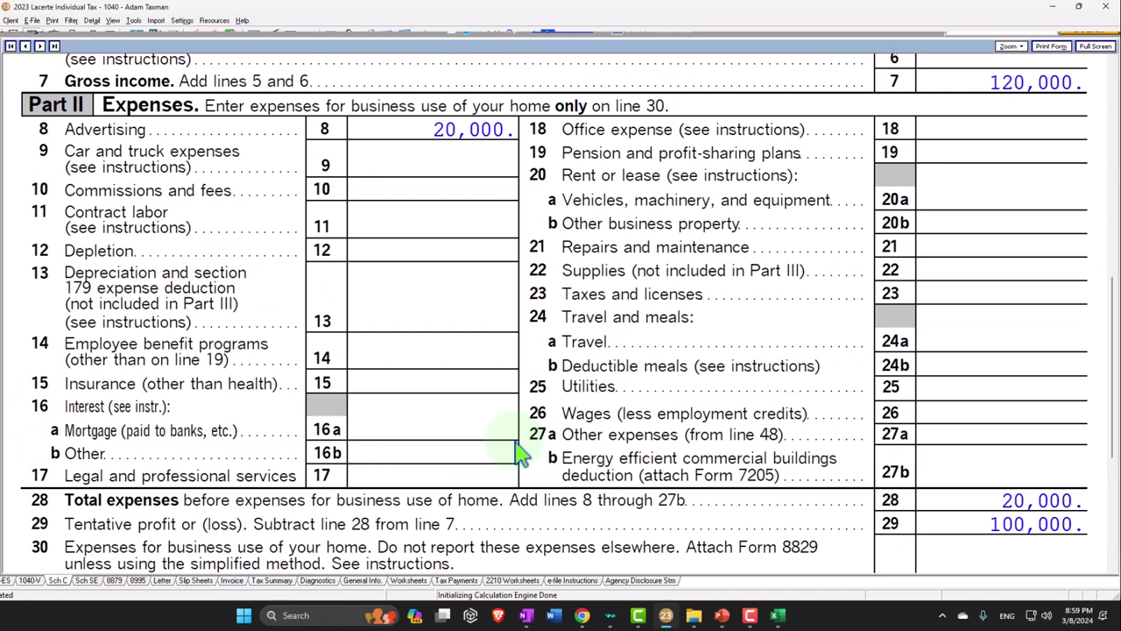
key("Escape")
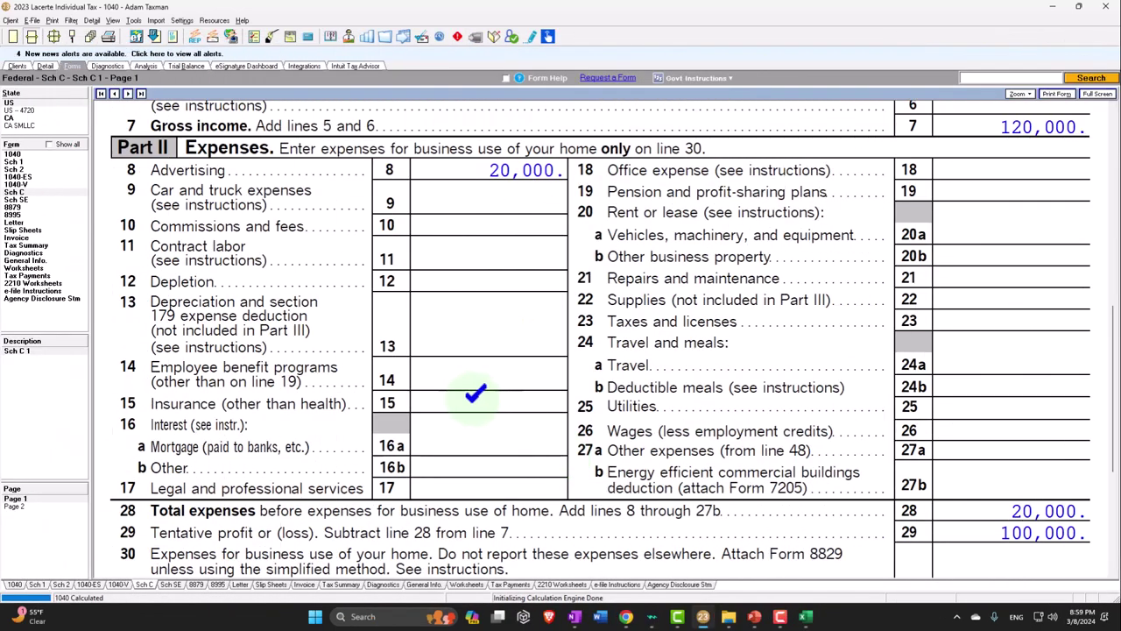
left_click(19, 155)
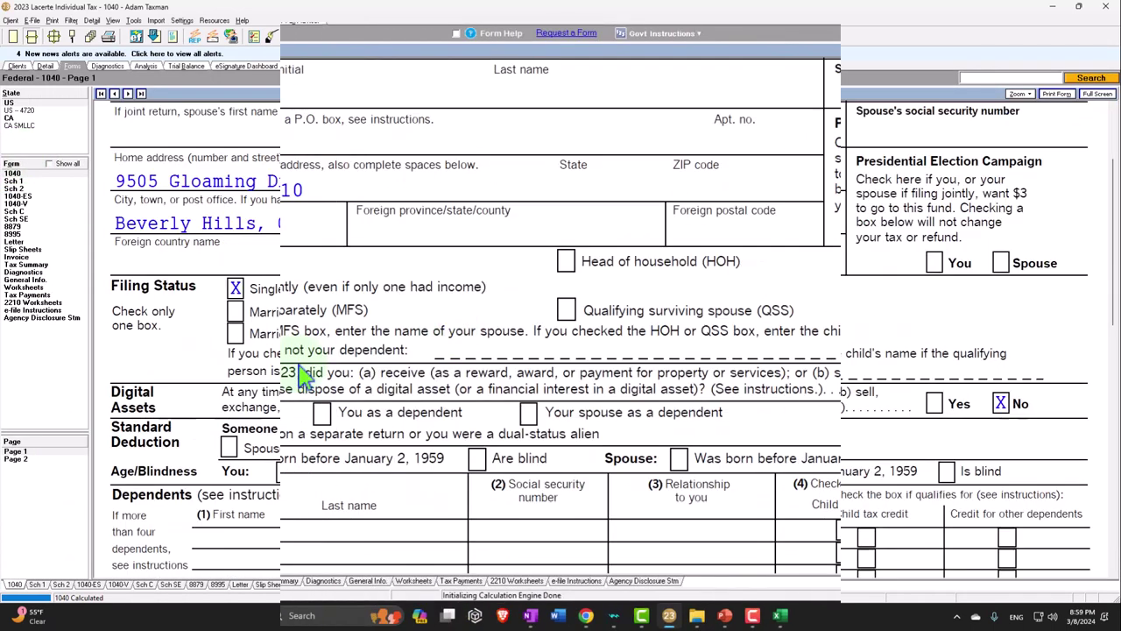
Scroll to Form 1040 page 2 with its 23,357 total tax, then bring Excel forward
scroll(393, 446, "down", 10)
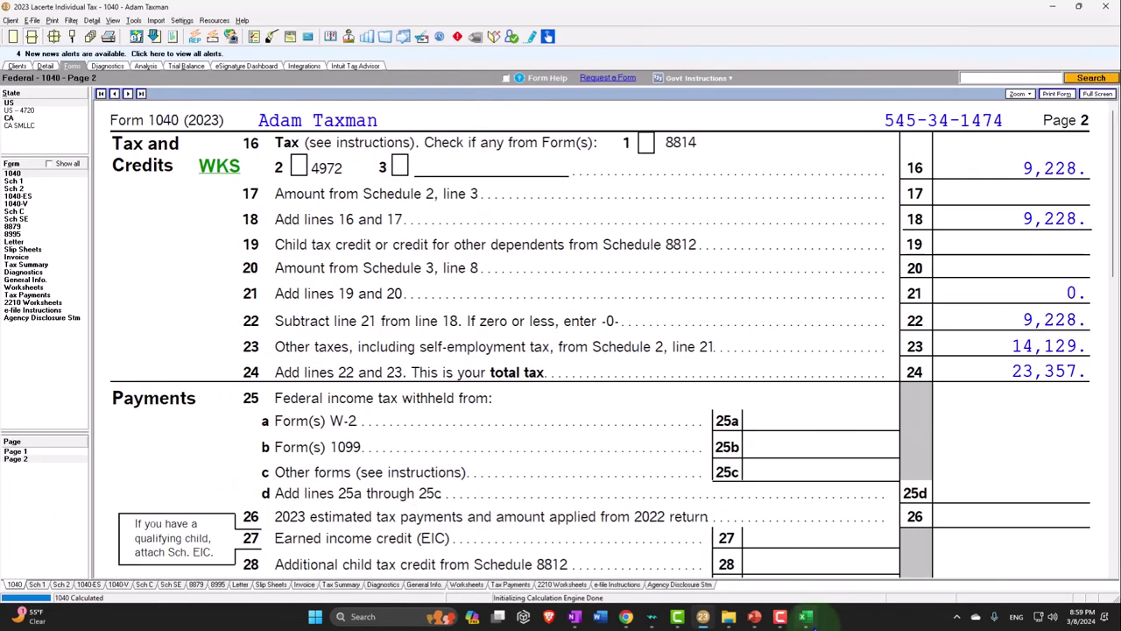
left_click(781, 615)
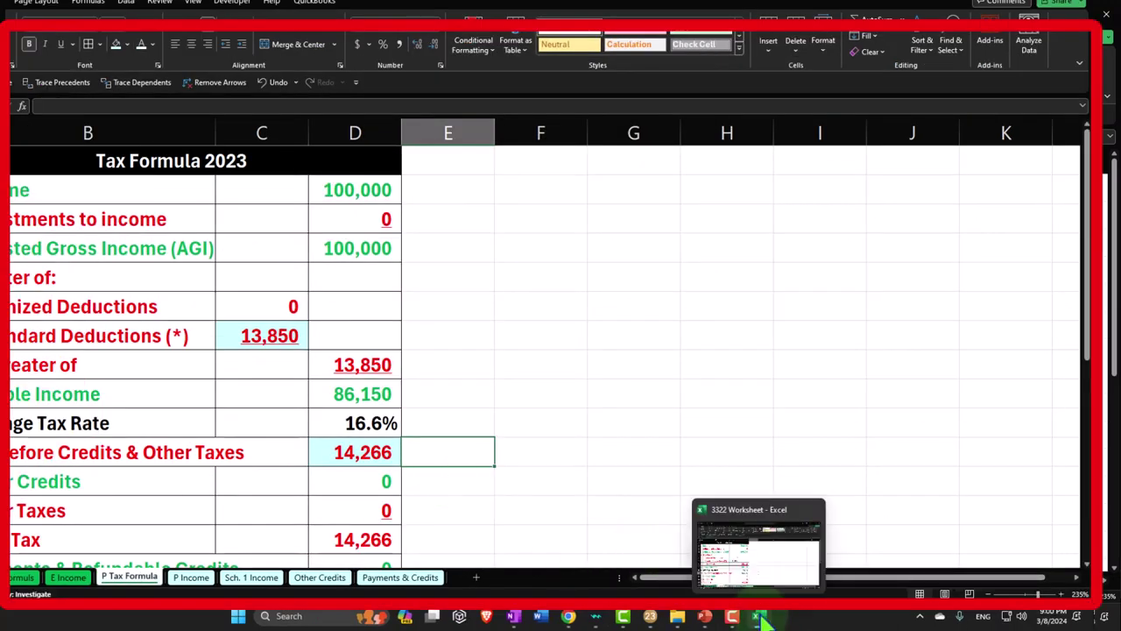
Switch between Lacerte and Excel, ending with Excel minimized to show Form 1040 page 2
left_click(759, 616)
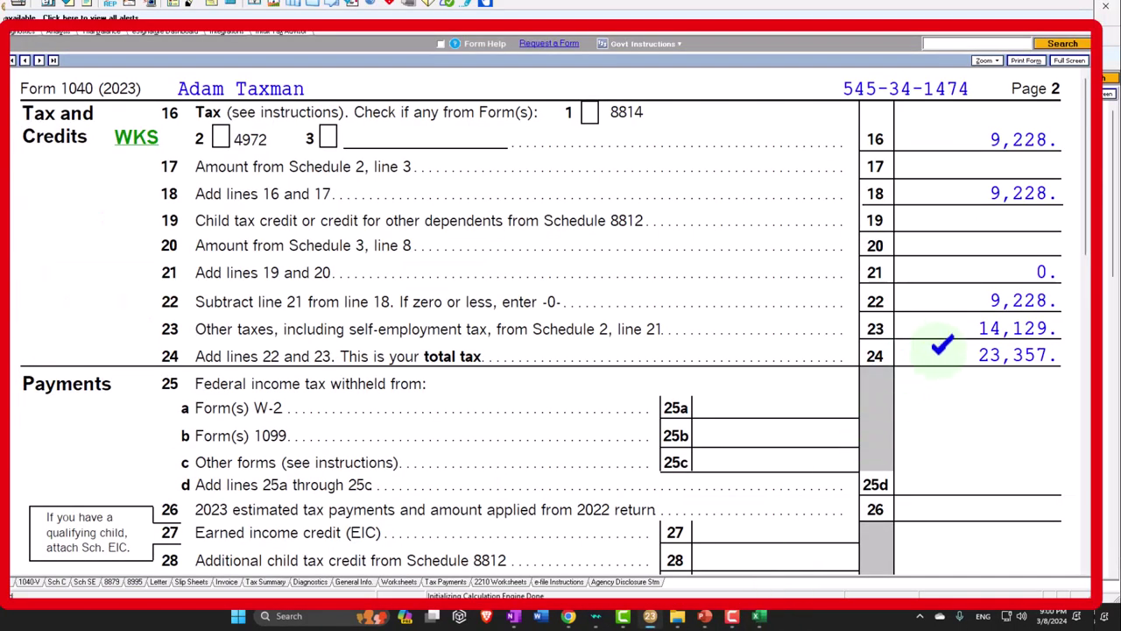
left_click(760, 619)
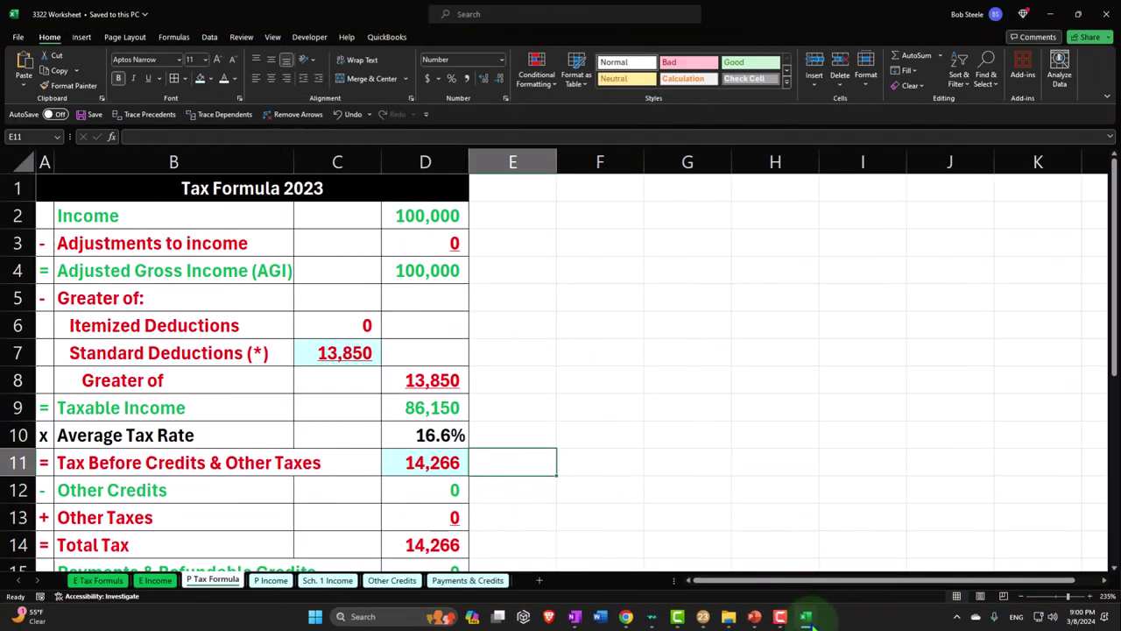
left_click(808, 615)
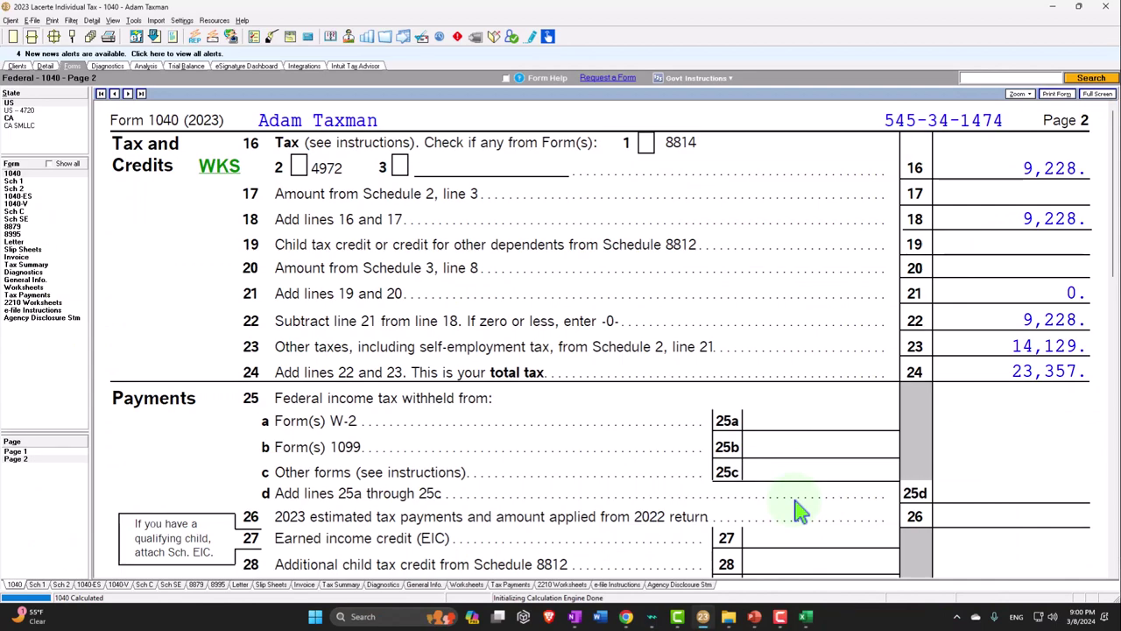
Go to Form 1040 page 1 lines 8–15 and tick the 7,065 adjustment on line 10
left_click(15, 458)
left_click(16, 451)
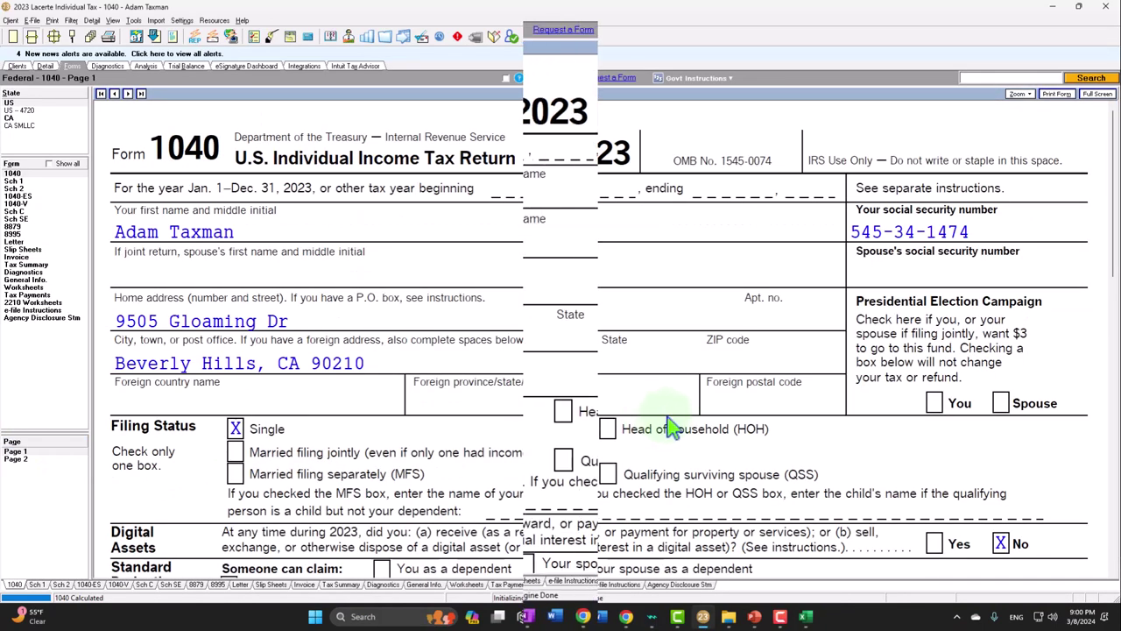
scroll(691, 491, "down", 10)
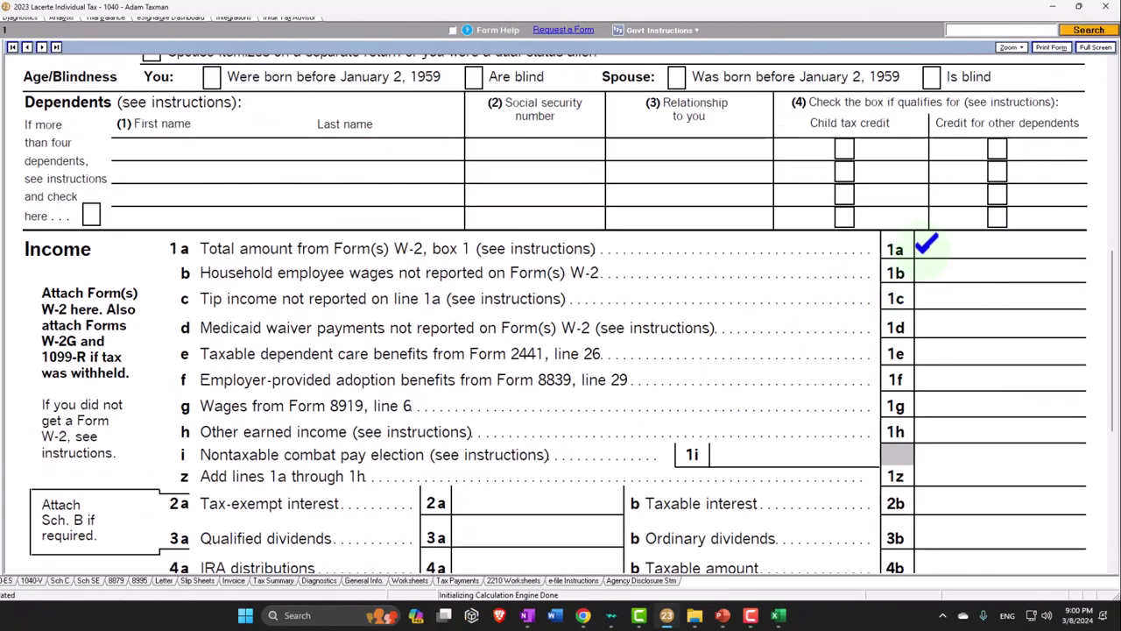
scroll(875, 351, "down", 5)
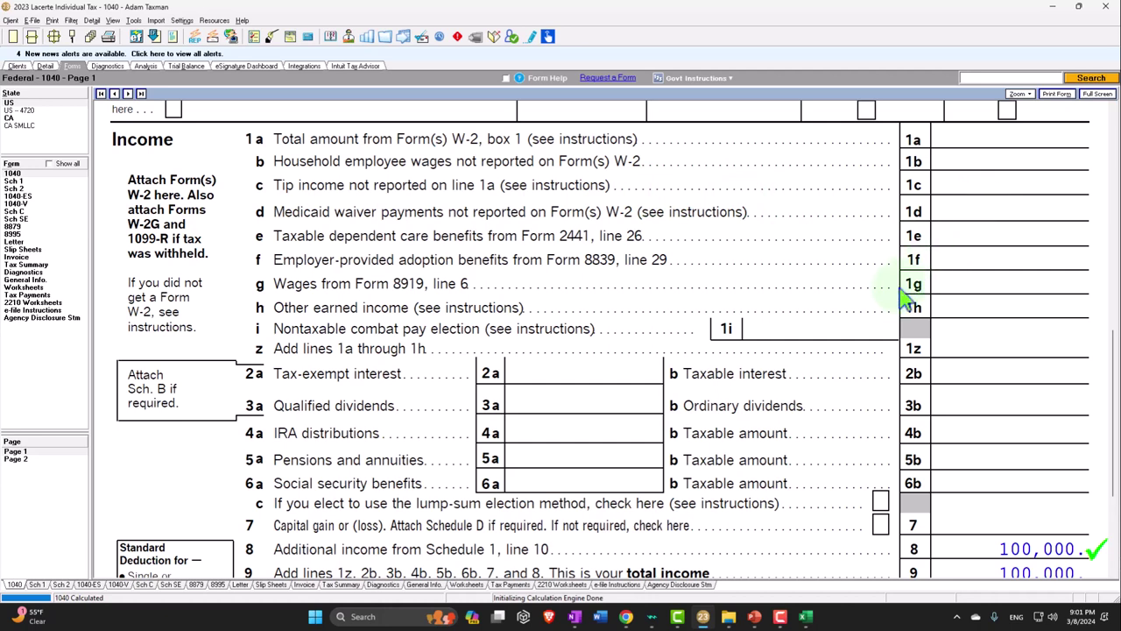
scroll(906, 299, "down", 3)
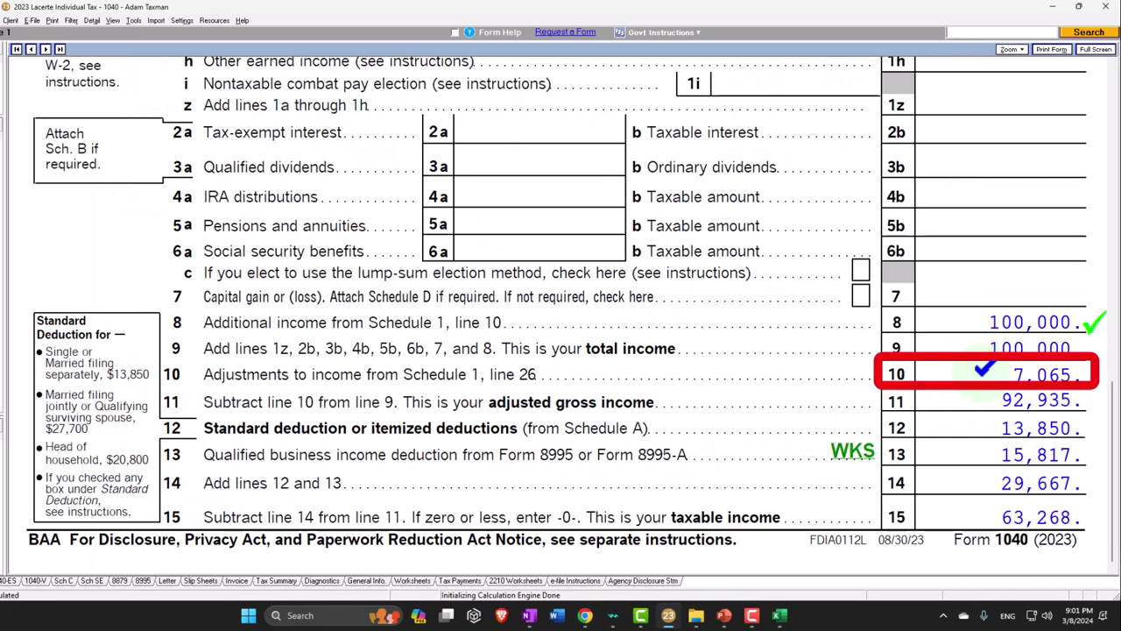
left_click(983, 369)
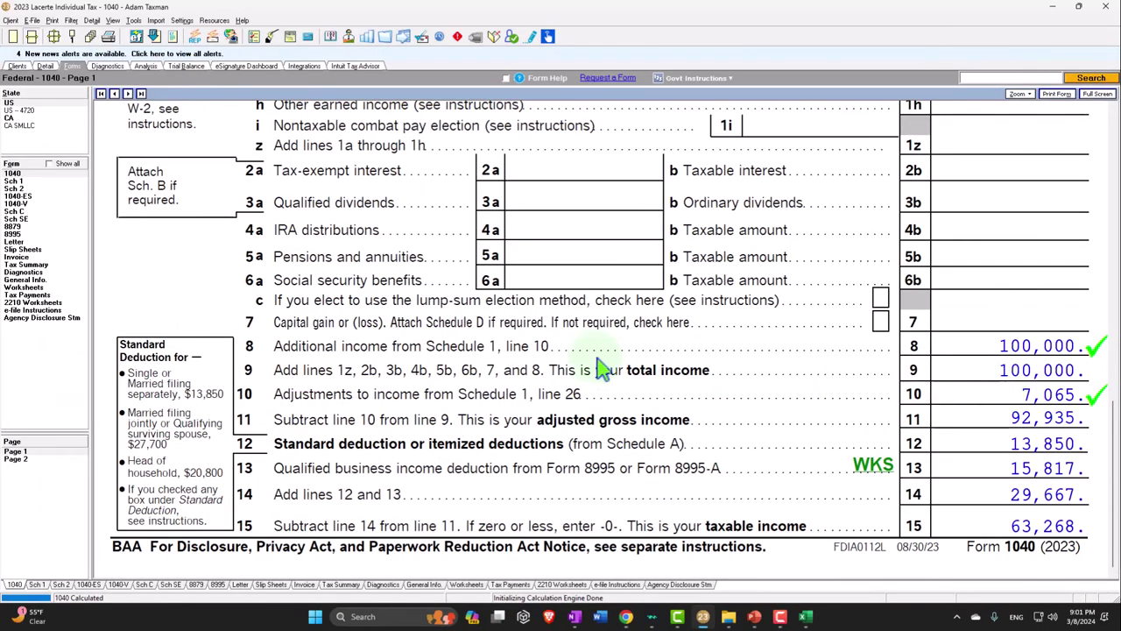
Open Schedule 1 and scroll to Part II line 15's 7,065 deductible self-employment tax
left_click(22, 181)
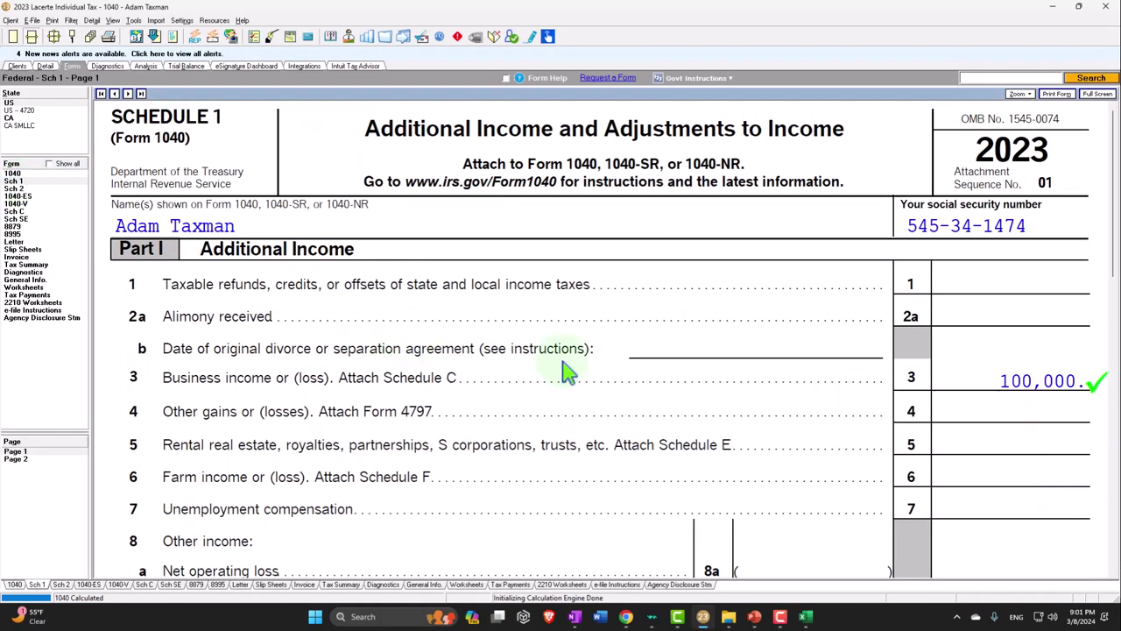
scroll(714, 367, "down", 5)
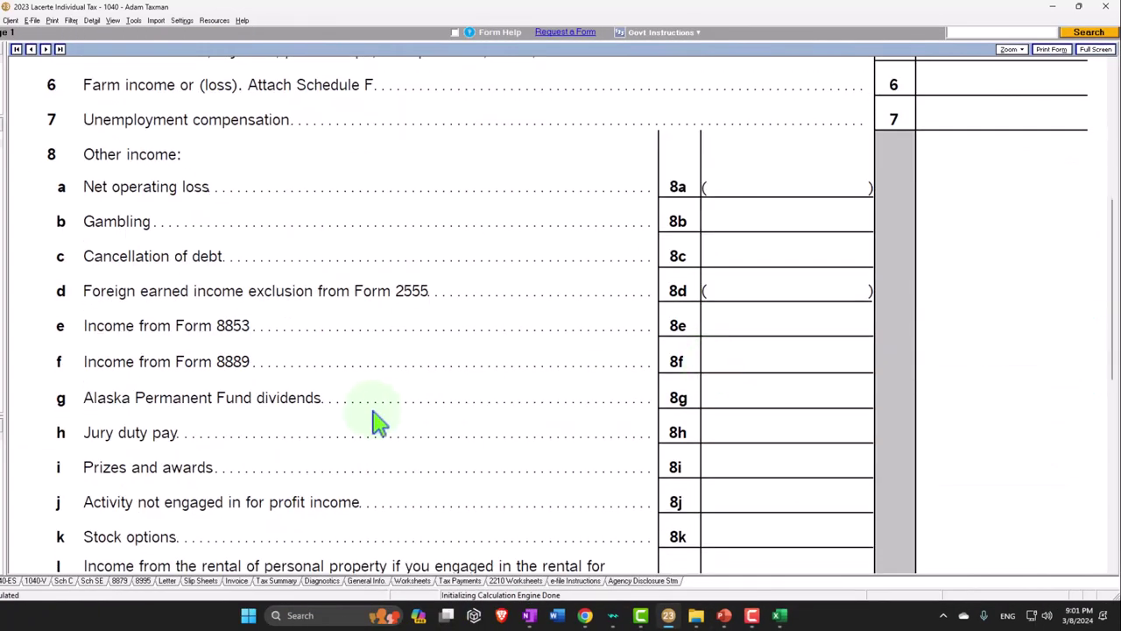
scroll(135, 438, "down", 10)
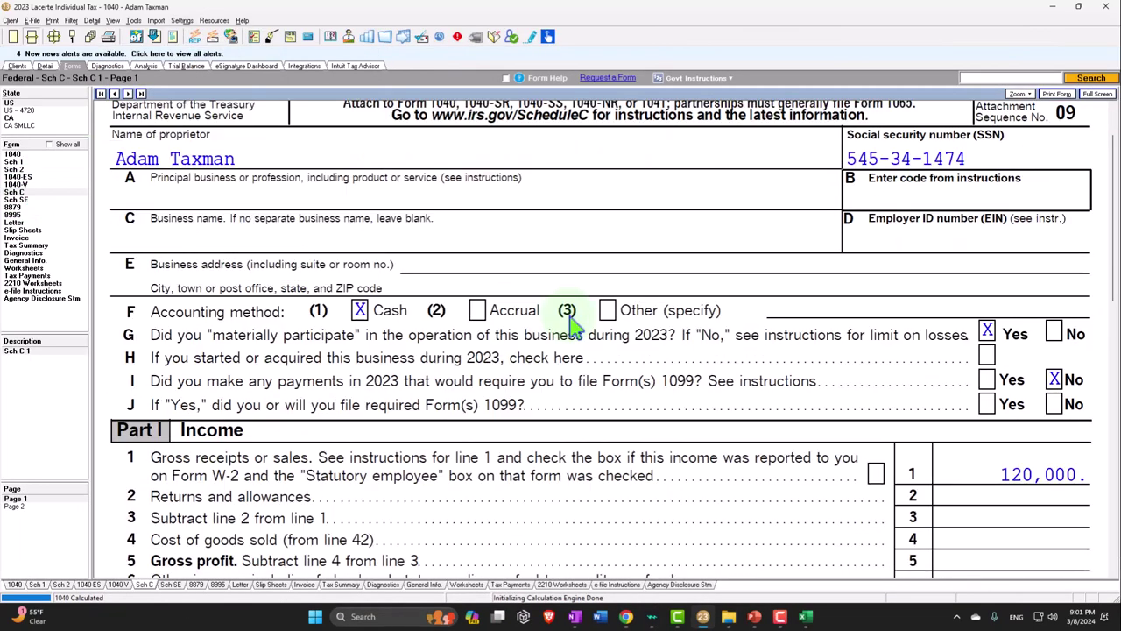
scroll(573, 329, "down", 12)
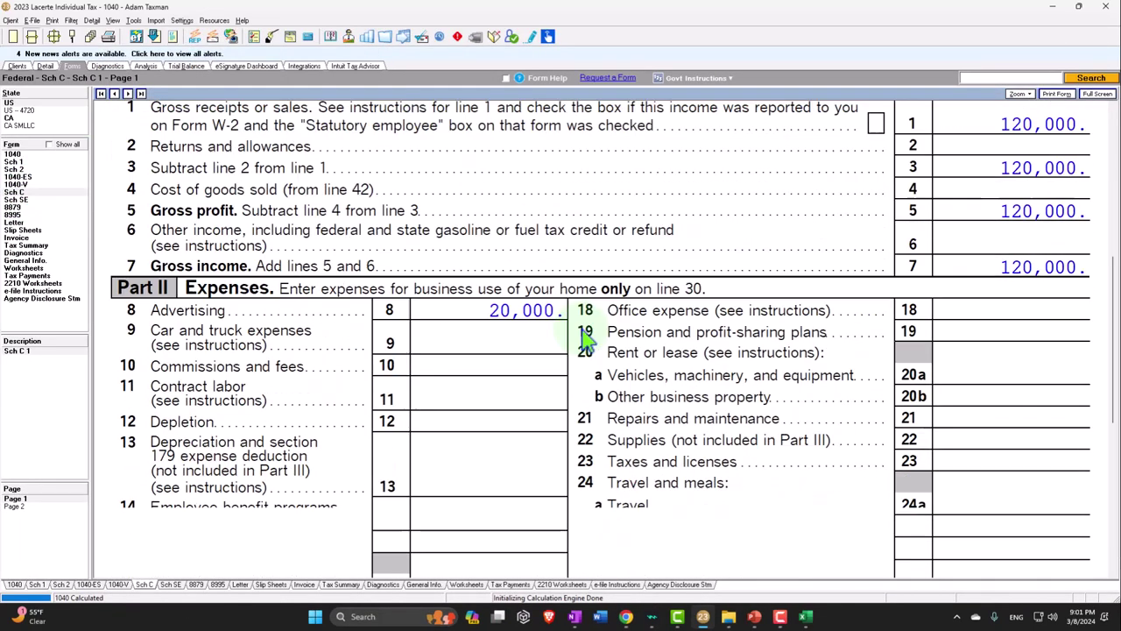
Mark the 100,000 line 31 profit, then Schedule SE's 14,129 tax and 7,065 deduction
left_click(940, 422)
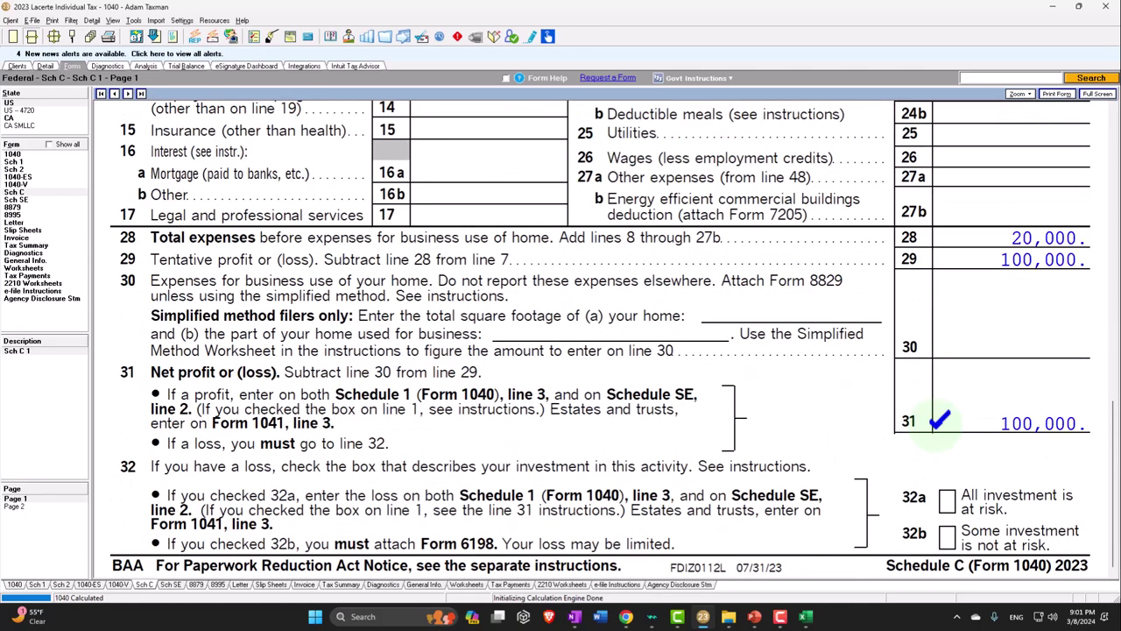
left_click(29, 199)
scroll(652, 328, "down", 5)
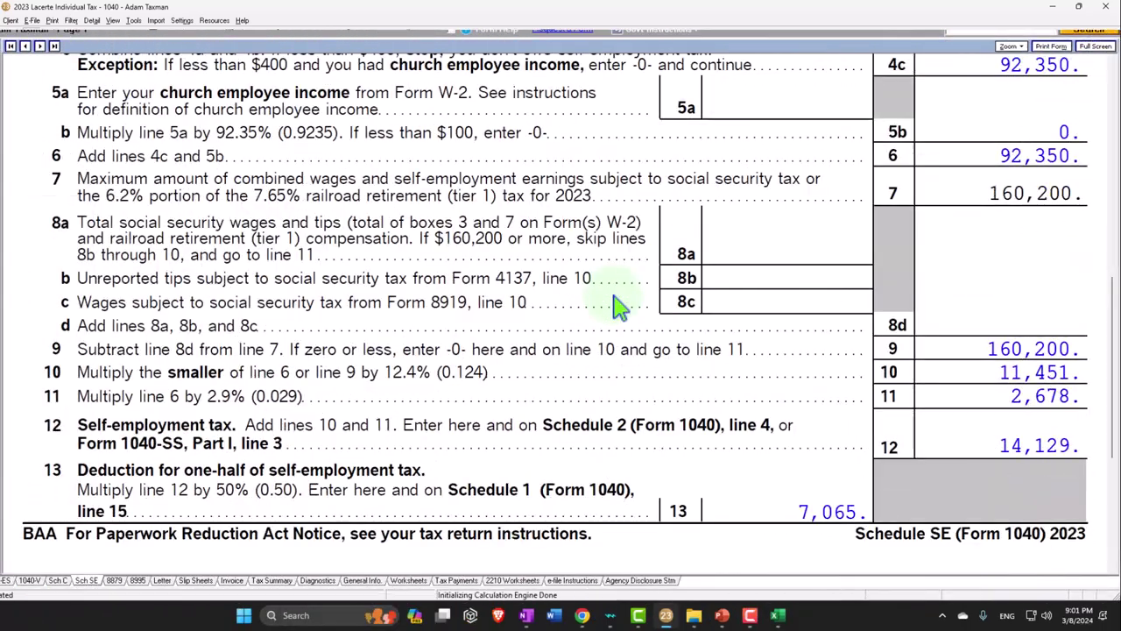
left_click(992, 443)
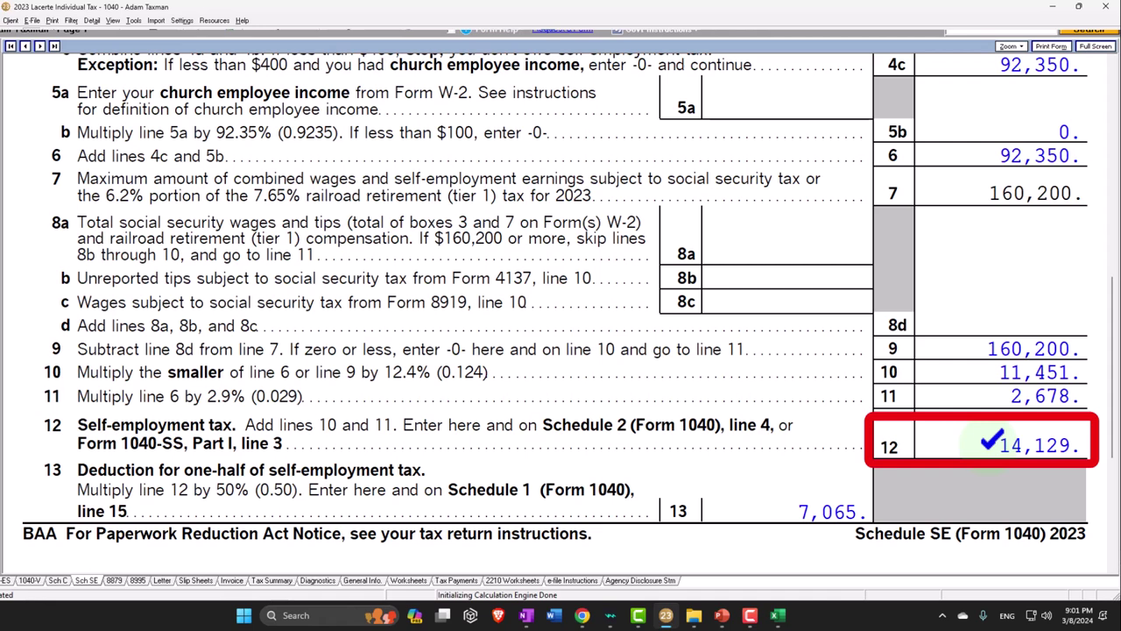
left_click(768, 500)
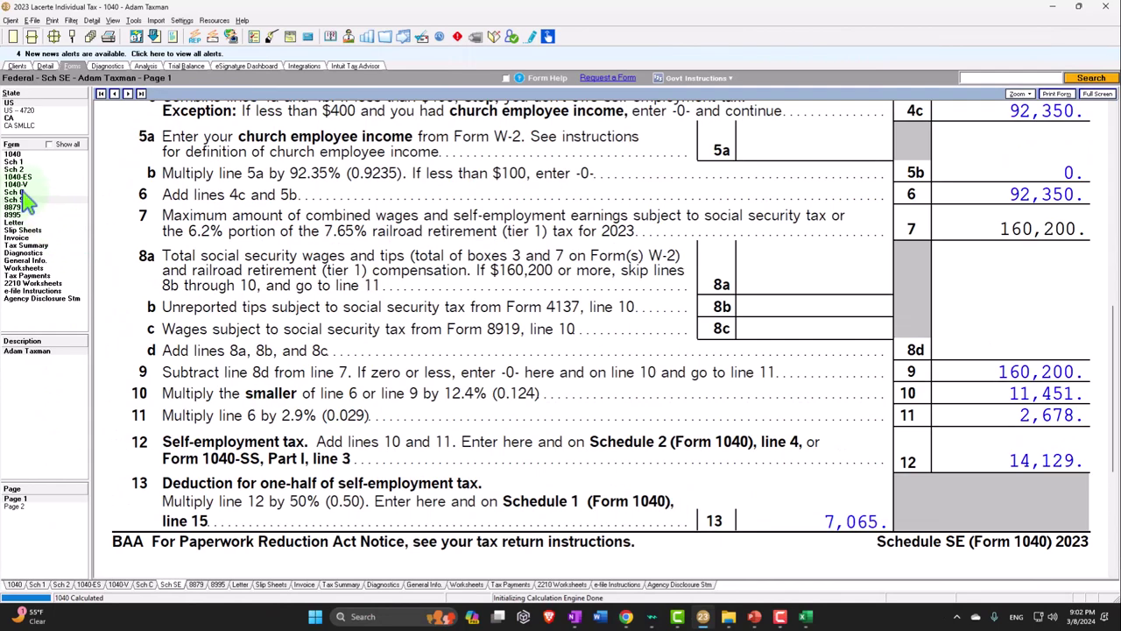
Scroll Schedule C down to the 100,000 business profit around line 29
left_click(21, 192)
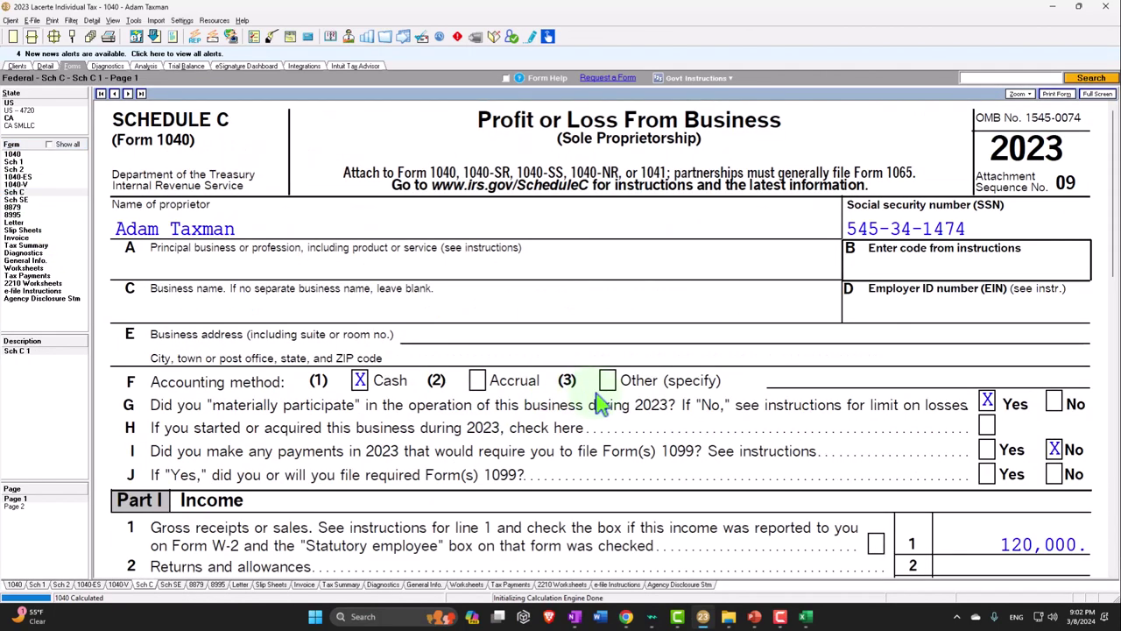
scroll(608, 400, "down", 5)
scroll(622, 399, "down", 2)
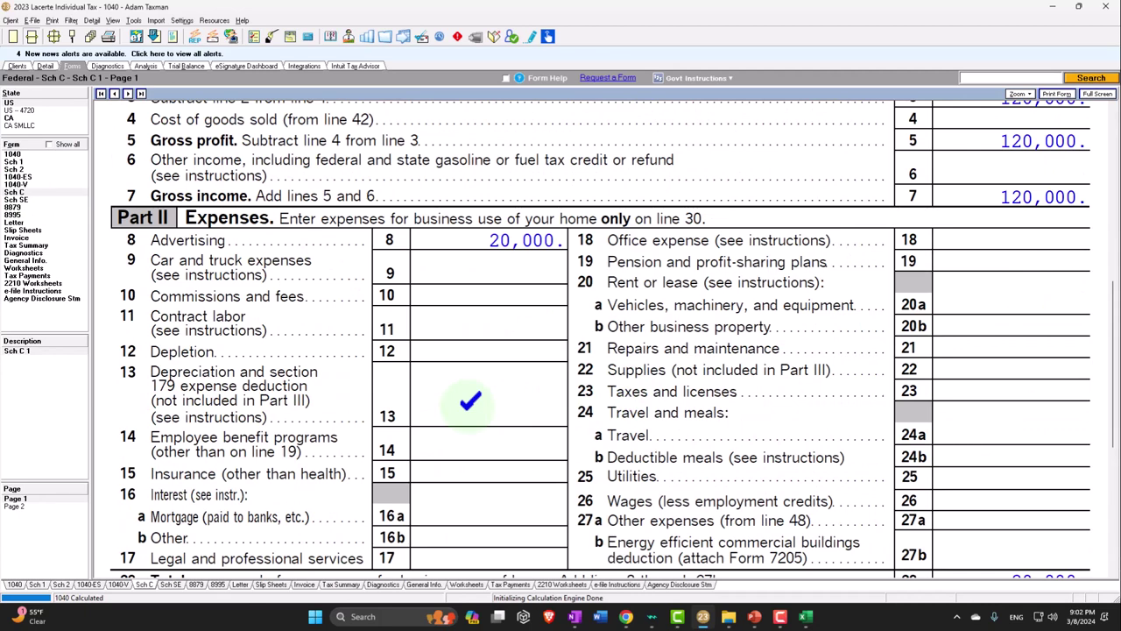
scroll(470, 400, "down", 2)
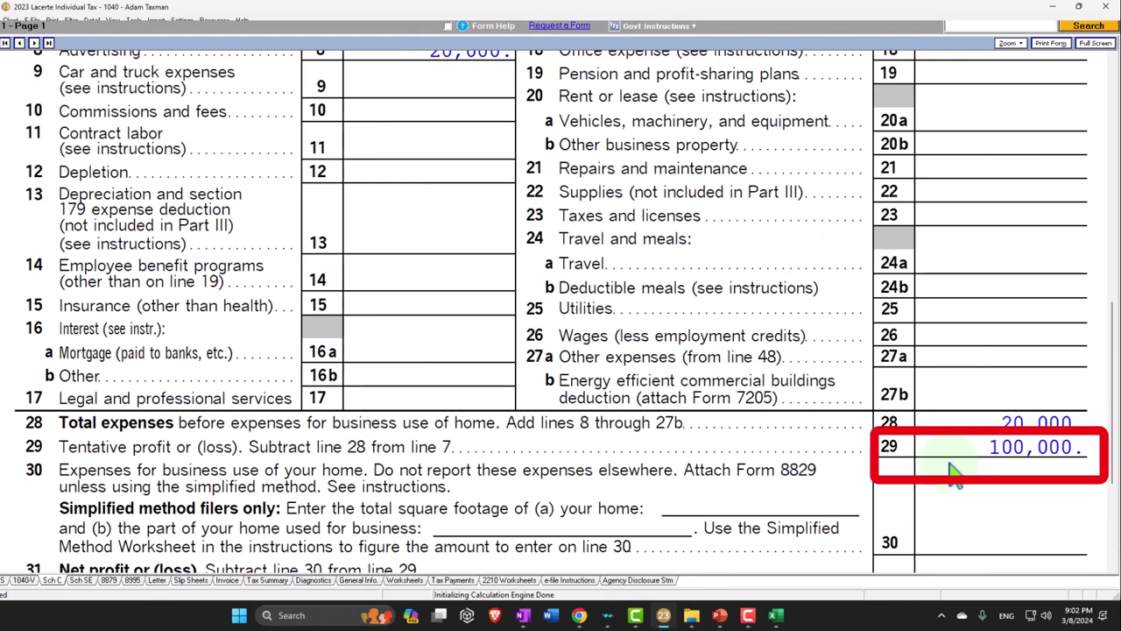
Pass through Schedule SE to Schedule 1 page 2, where line 15 shows 7,065
left_click(16, 200)
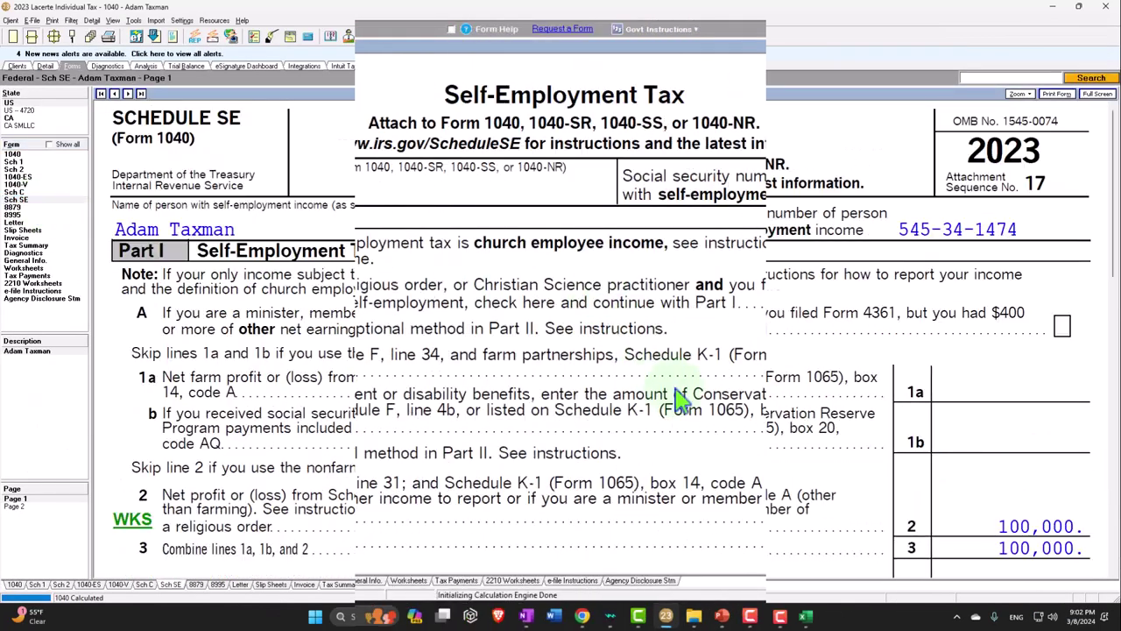
scroll(687, 421, "down", 10)
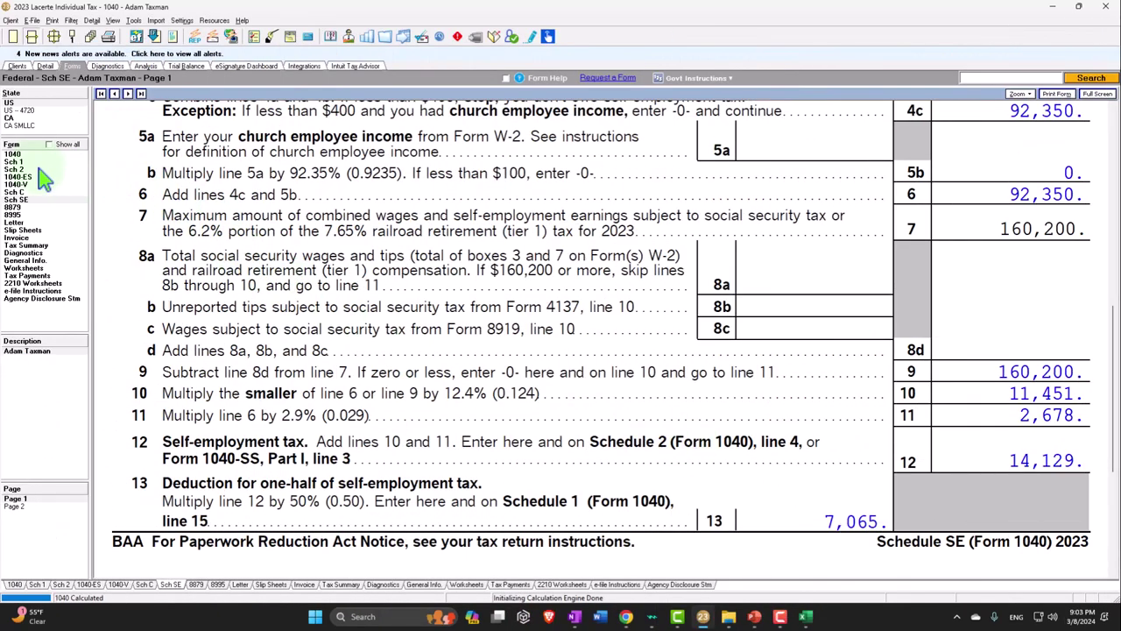
left_click(13, 161)
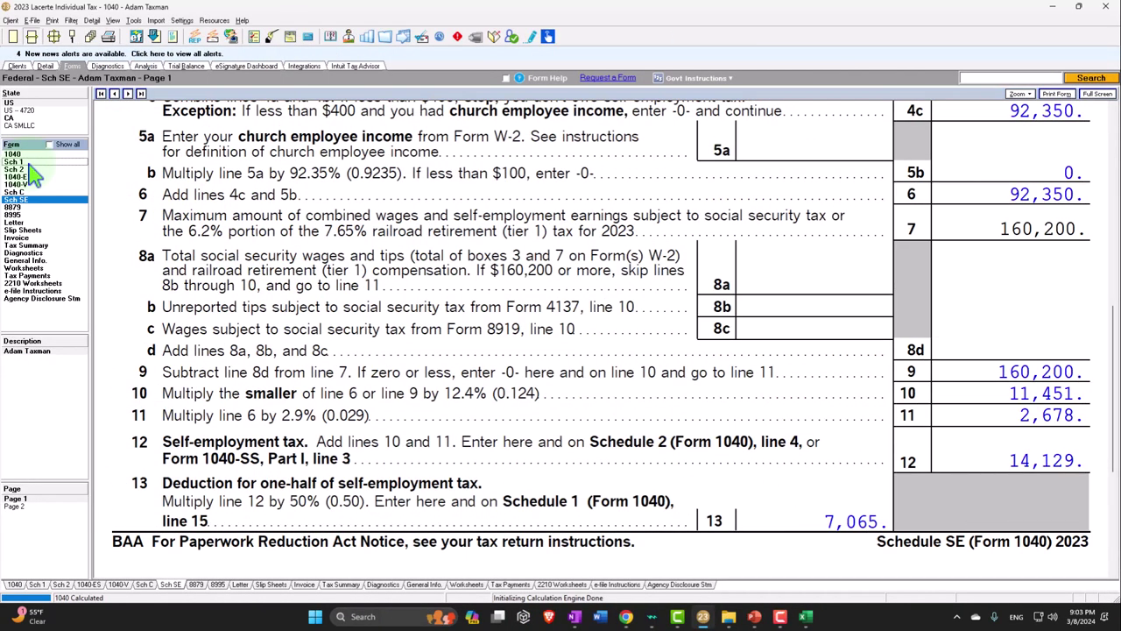
left_click(33, 461)
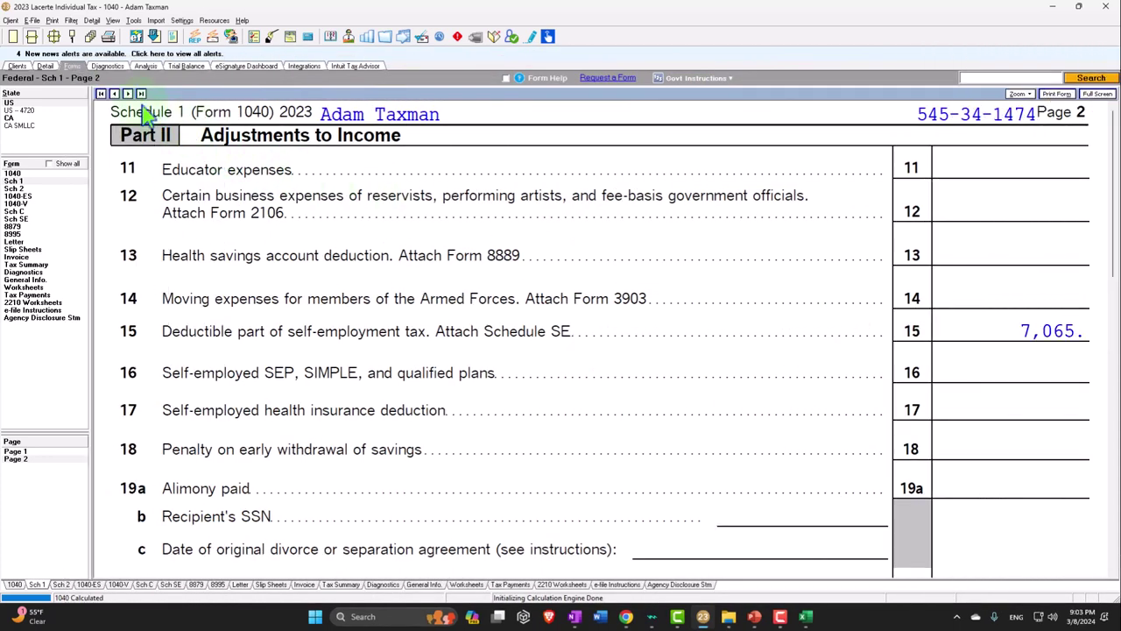
Show Form 1040 lines 8–15: AGI 92,935, QBI deduction 15,817, taxable income 63,268
left_click(16, 174)
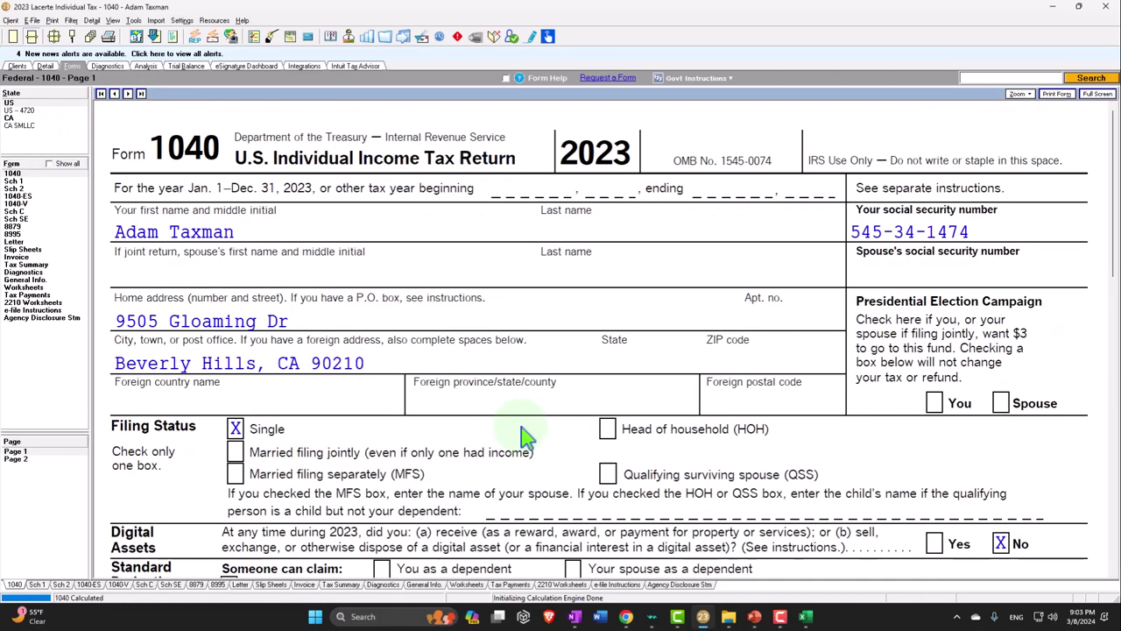
scroll(515, 434, "down", 10)
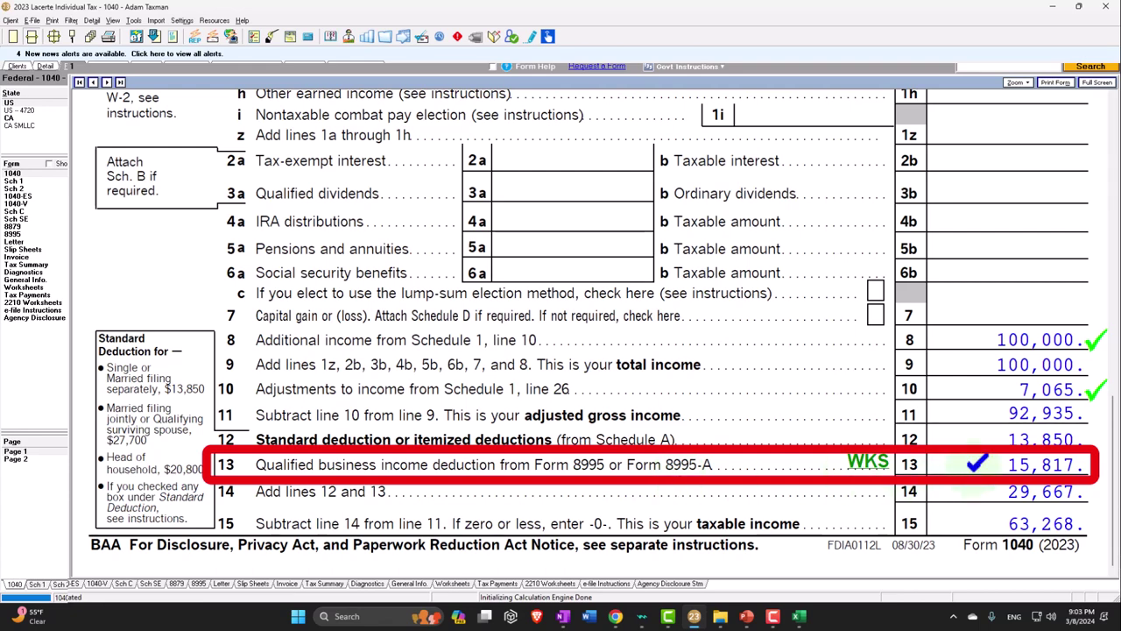
left_click(878, 464)
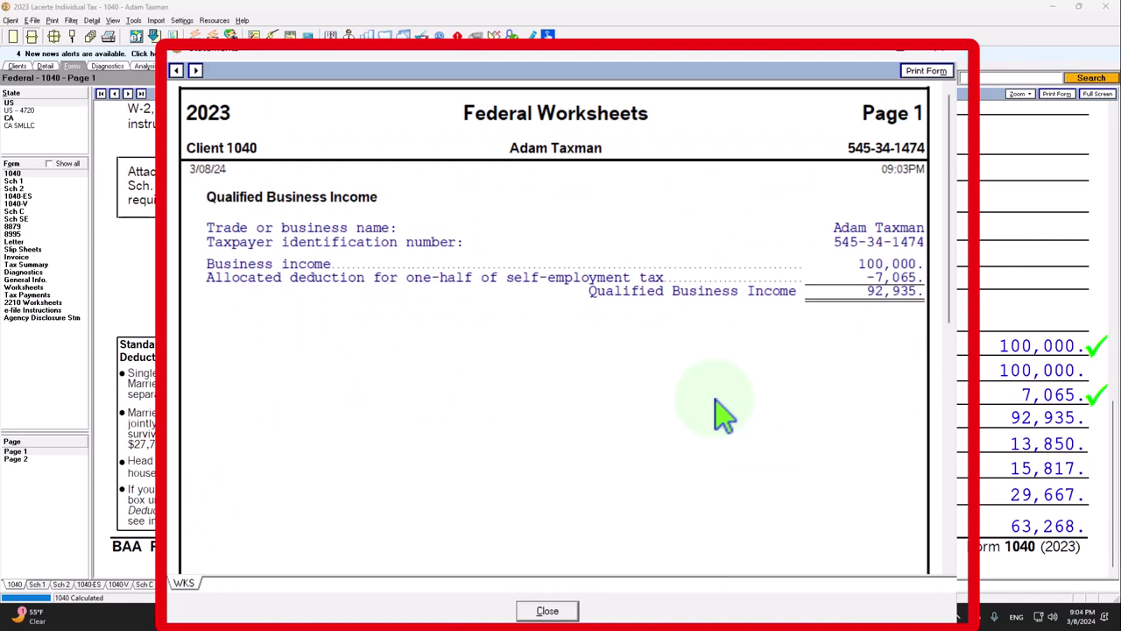
left_click(939, 49)
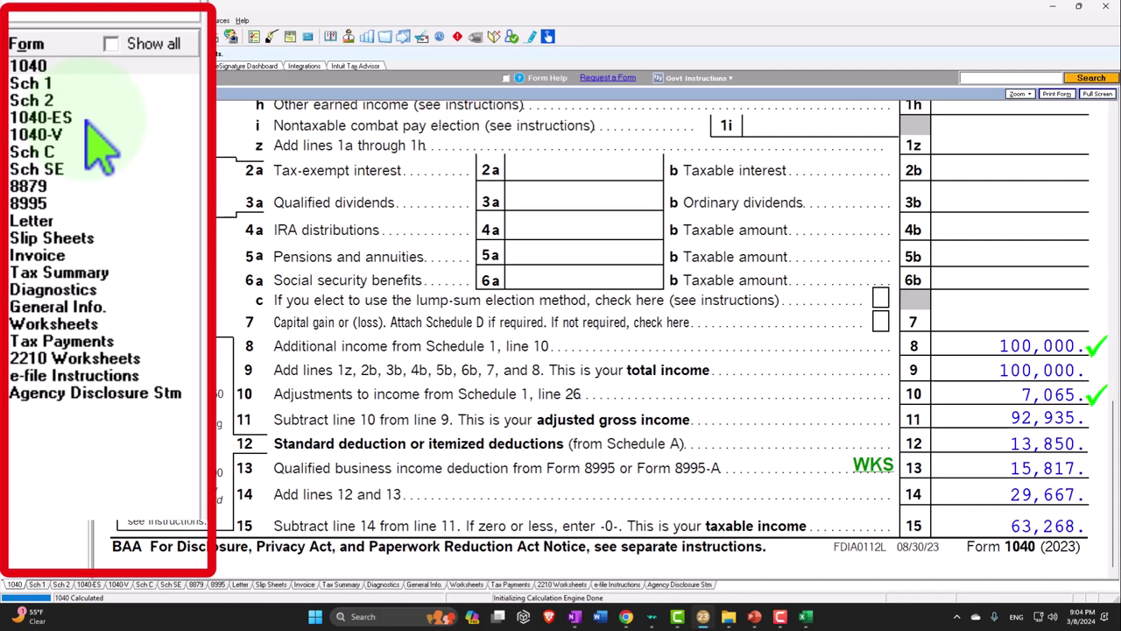
Review the Schedule C totals again
left_click(17, 192)
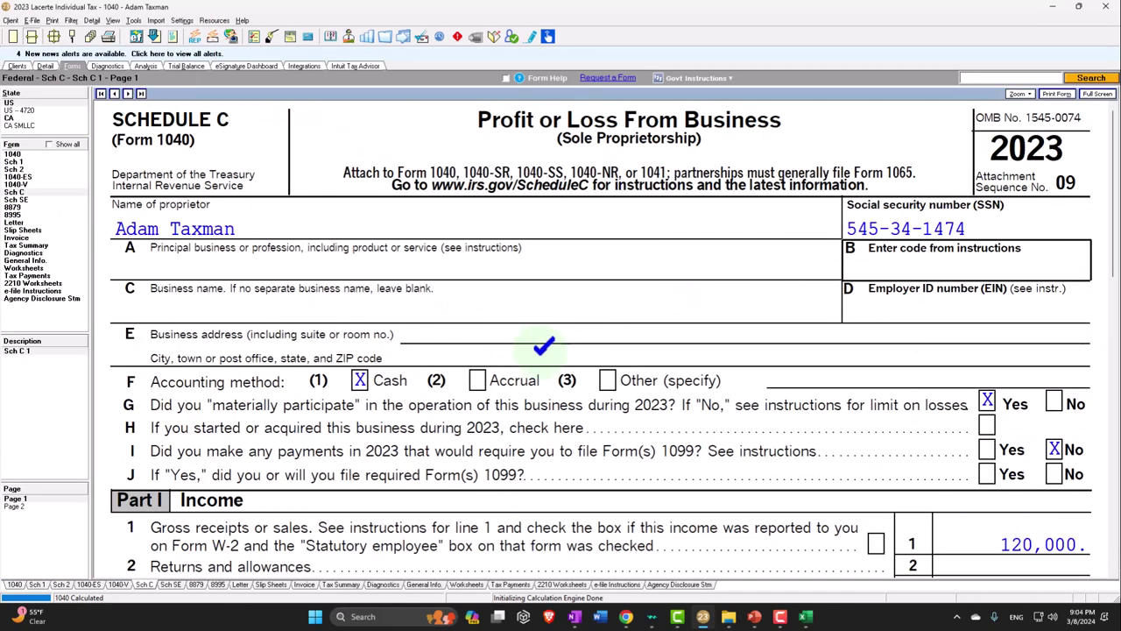
key("F11")
scroll(492, 351, "down", 10)
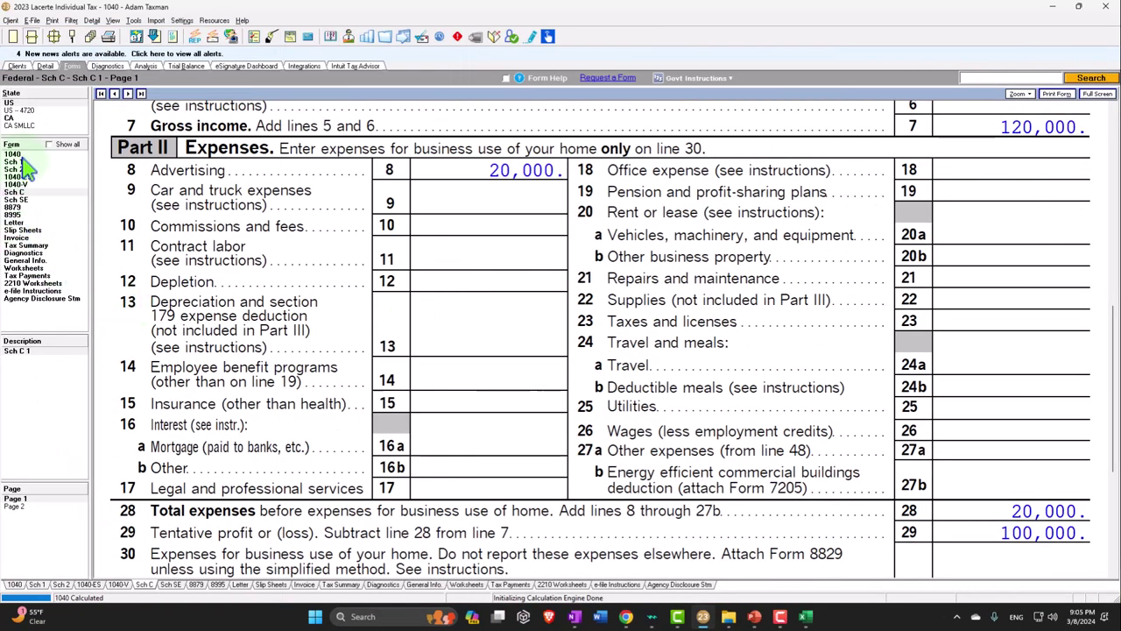
Check Form 1040 through line 14, then return to Excel's Tax Formula sheet at cell E7
left_click(16, 155)
scroll(491, 372, "down", 5)
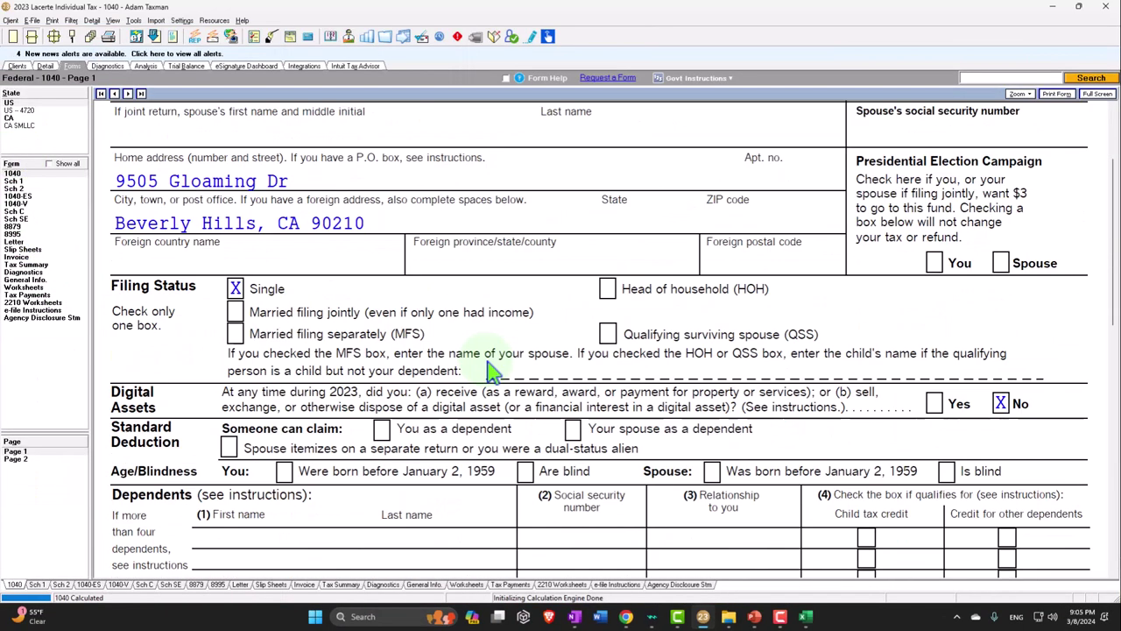
scroll(490, 372, "down", 8)
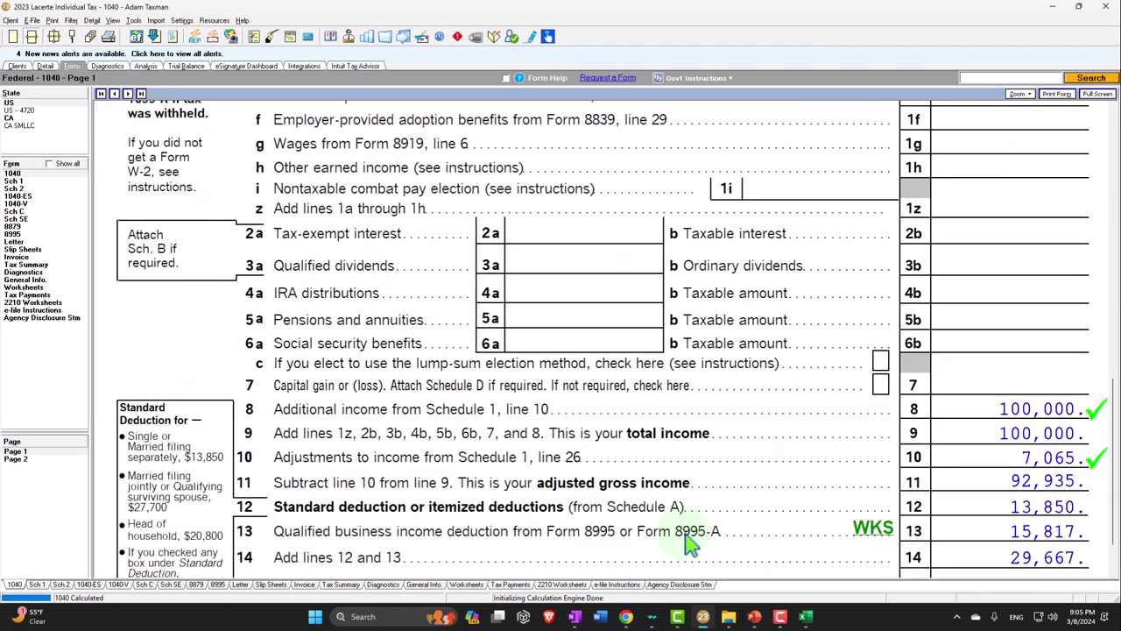
left_click(806, 615)
left_click(671, 293)
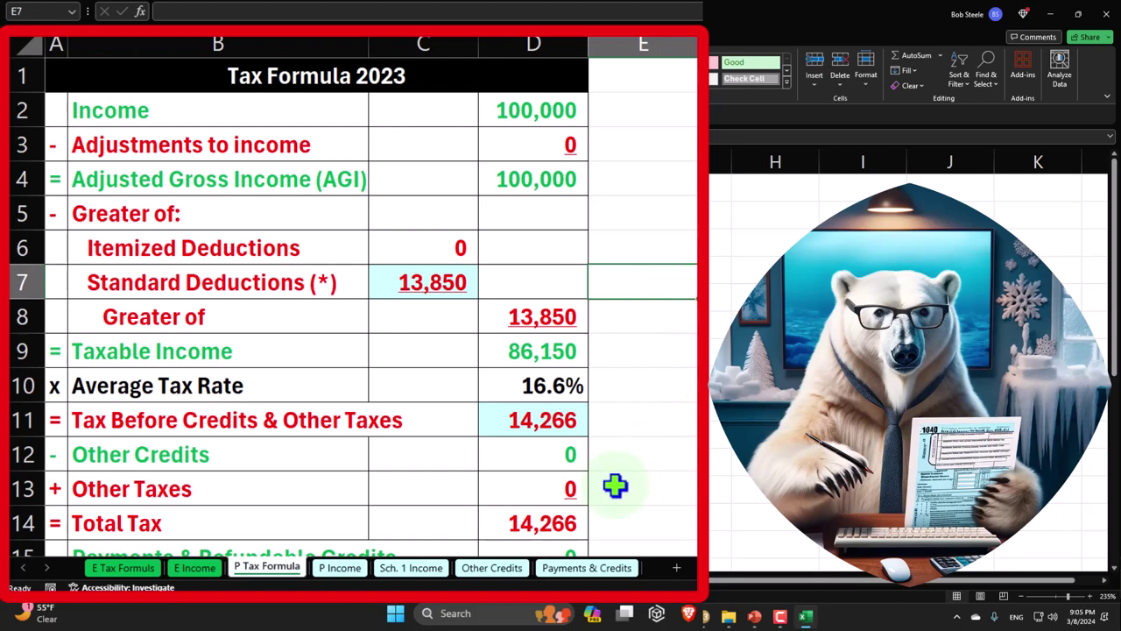
Insert a new sheet after Sch. 1 Income and name it 'Sch C'
left_click(433, 576)
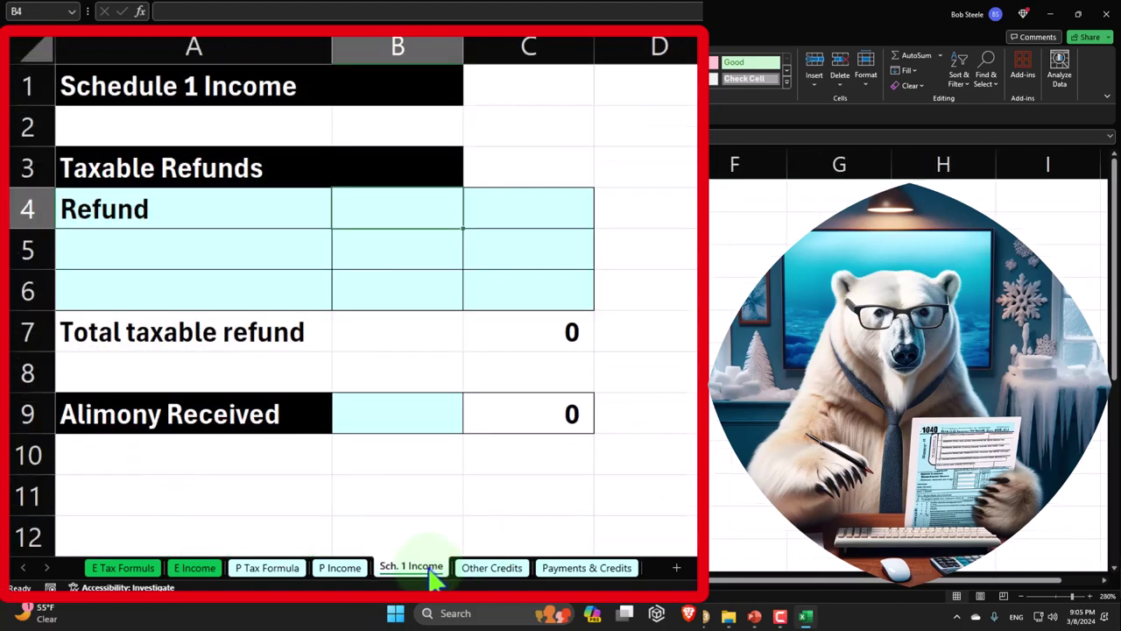
right_click(429, 571)
key("Escape")
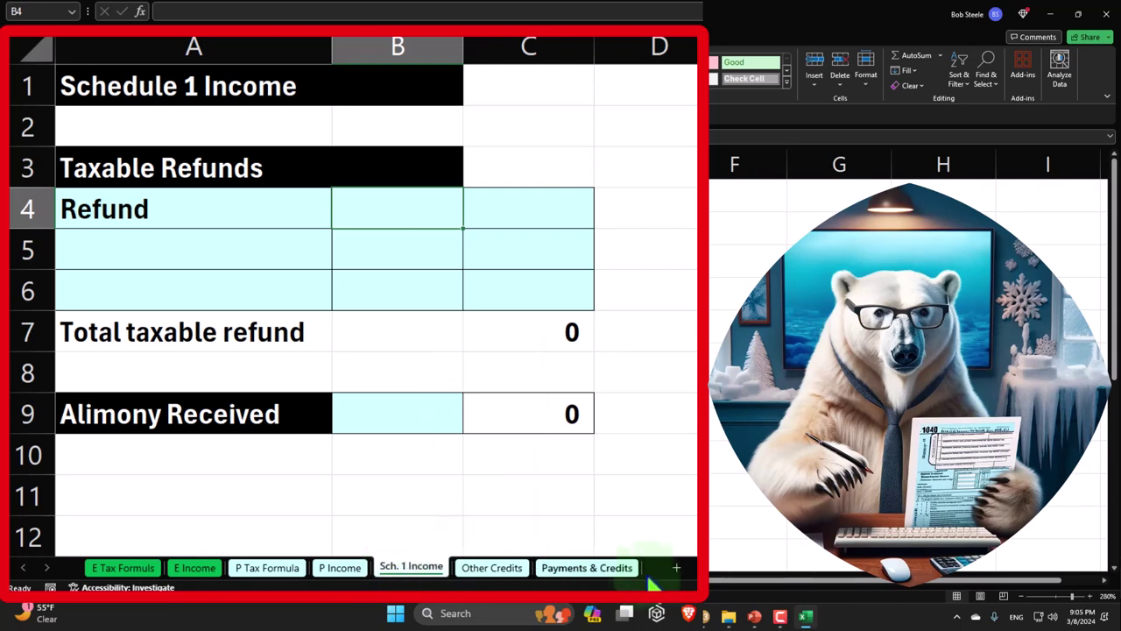
left_click(676, 568)
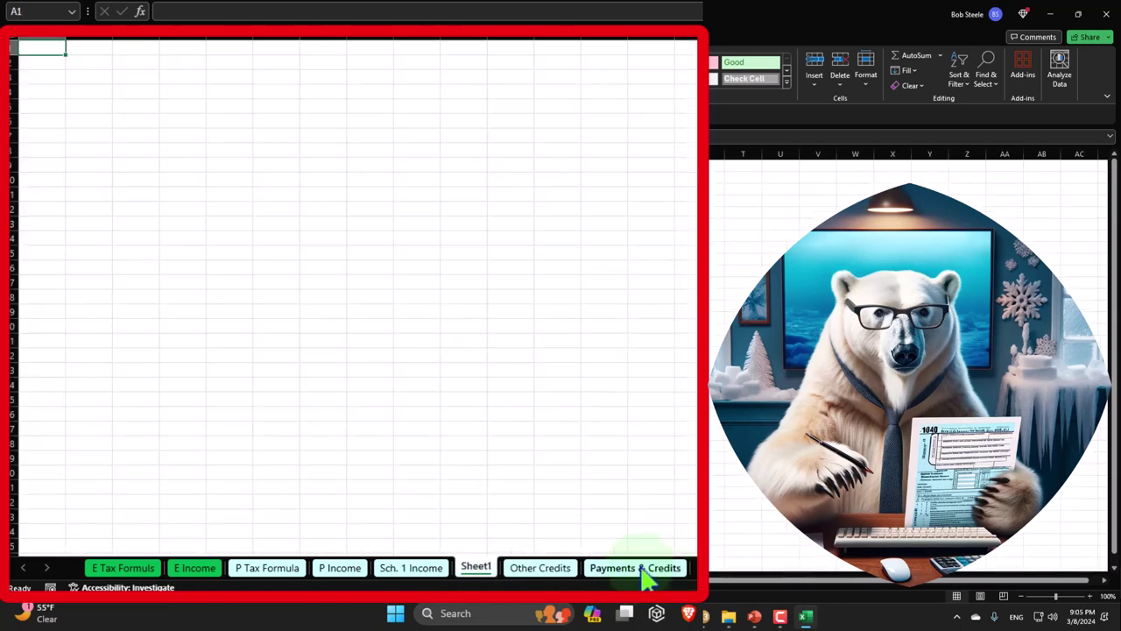
double_click(484, 575)
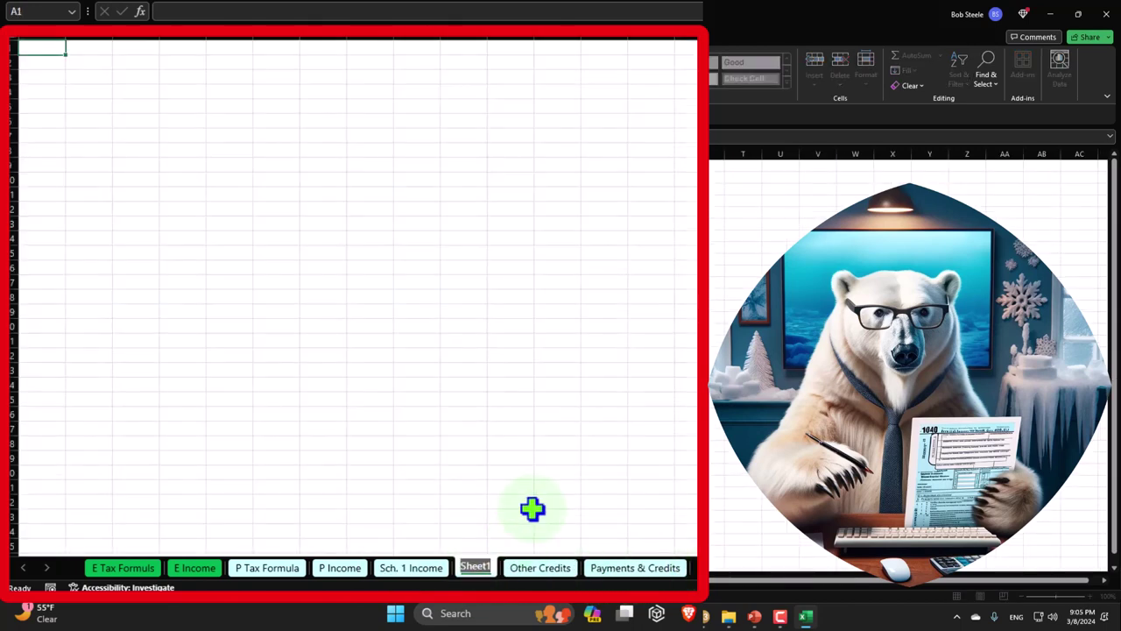
type("Sch C")
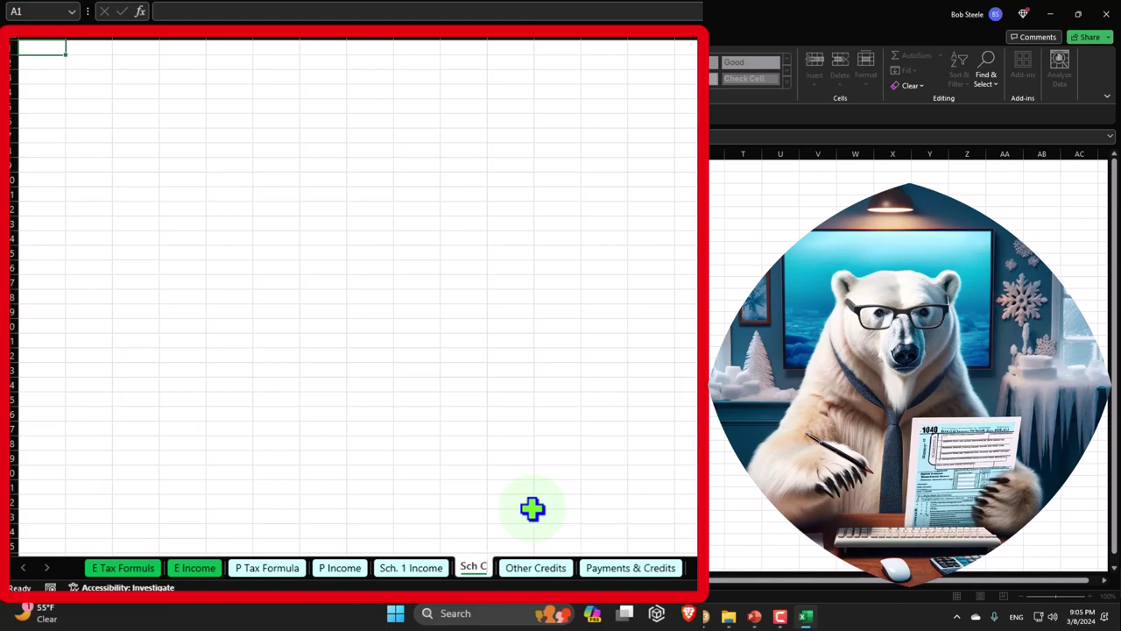
left_click(532, 506)
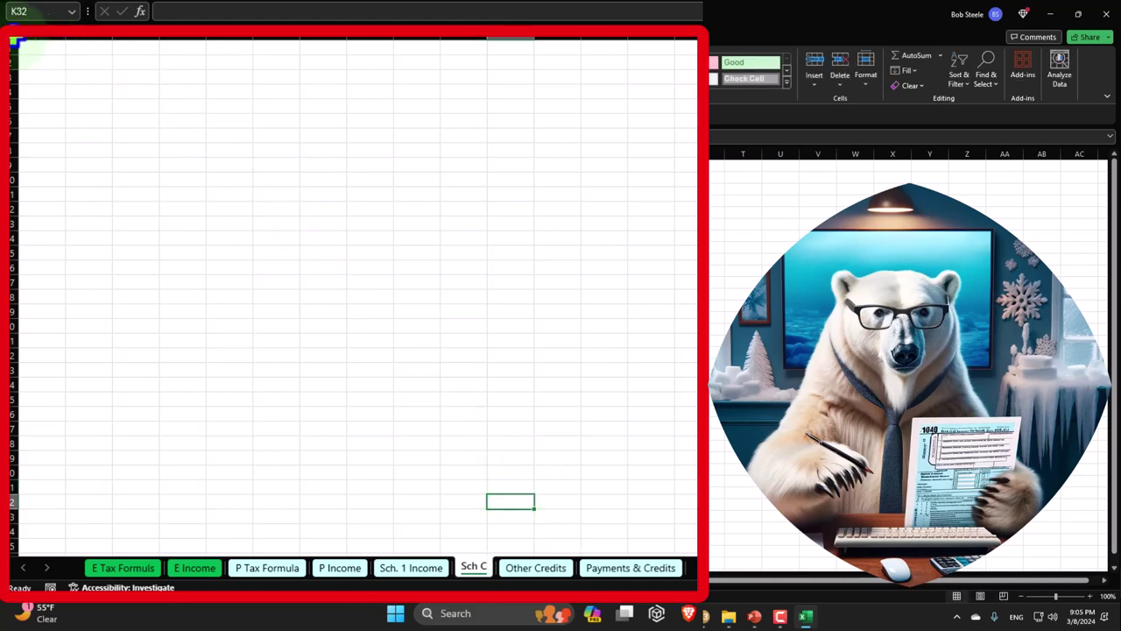
Format all Sch C cells as Currency with no symbol, 0 decimals and red negatives
left_click(14, 44)
right_click(180, 120)
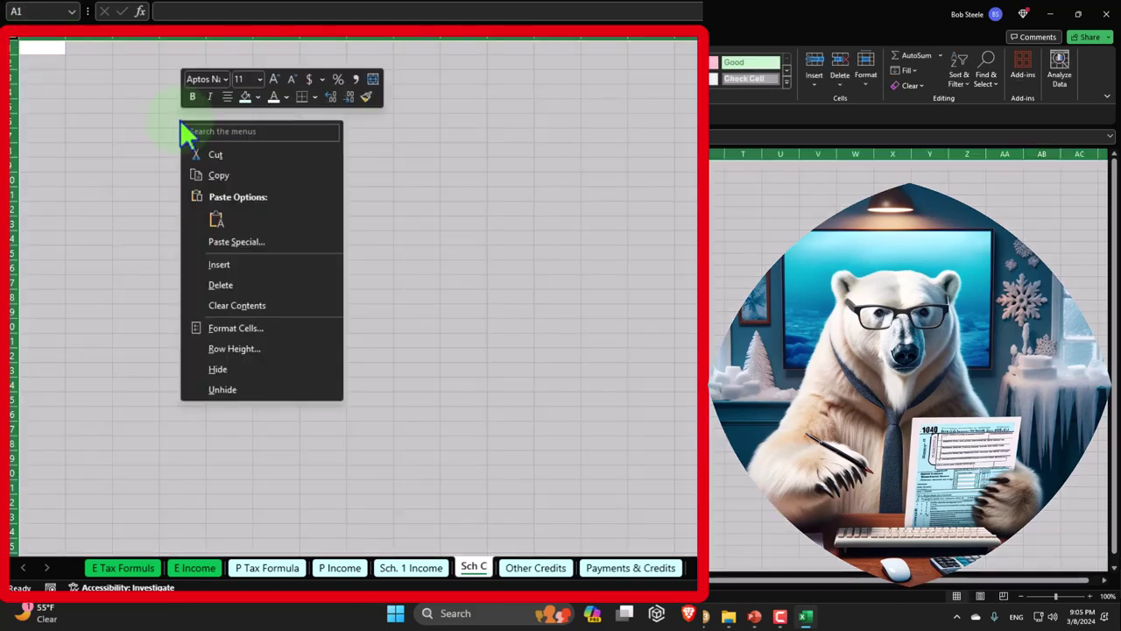
left_click(250, 328)
left_click(96, 224)
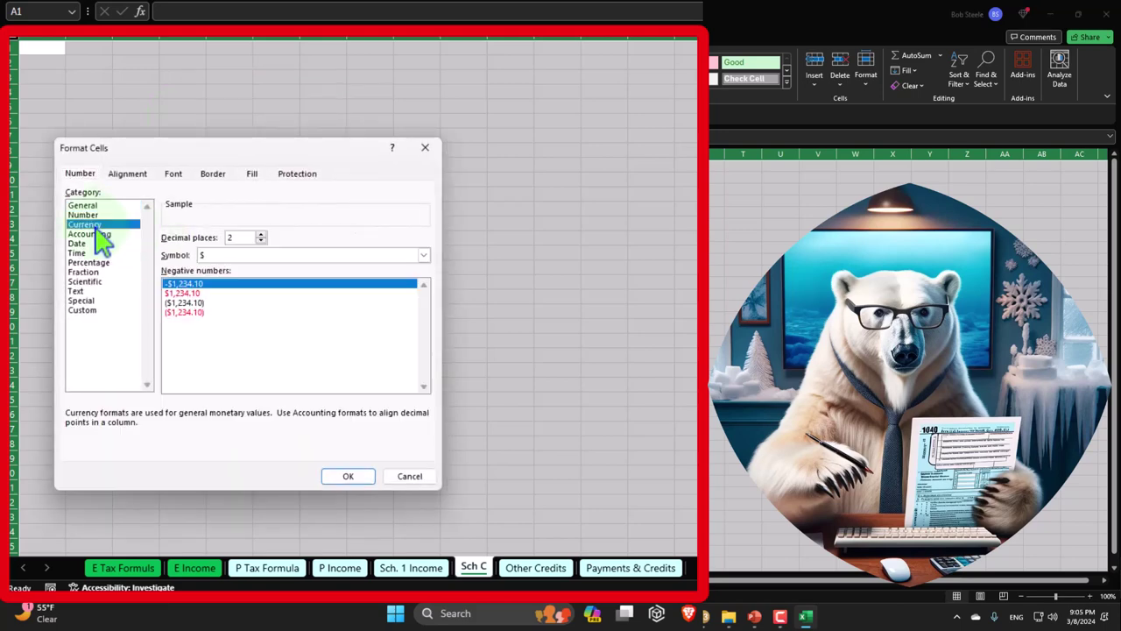
left_click(192, 313)
left_click(246, 255)
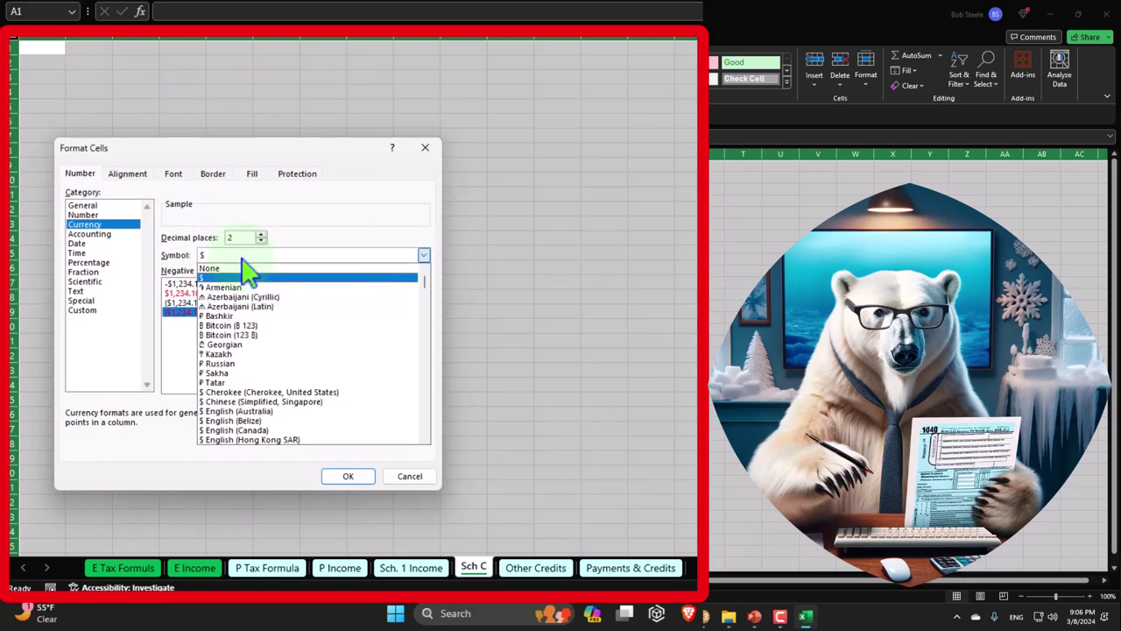
left_click(238, 269)
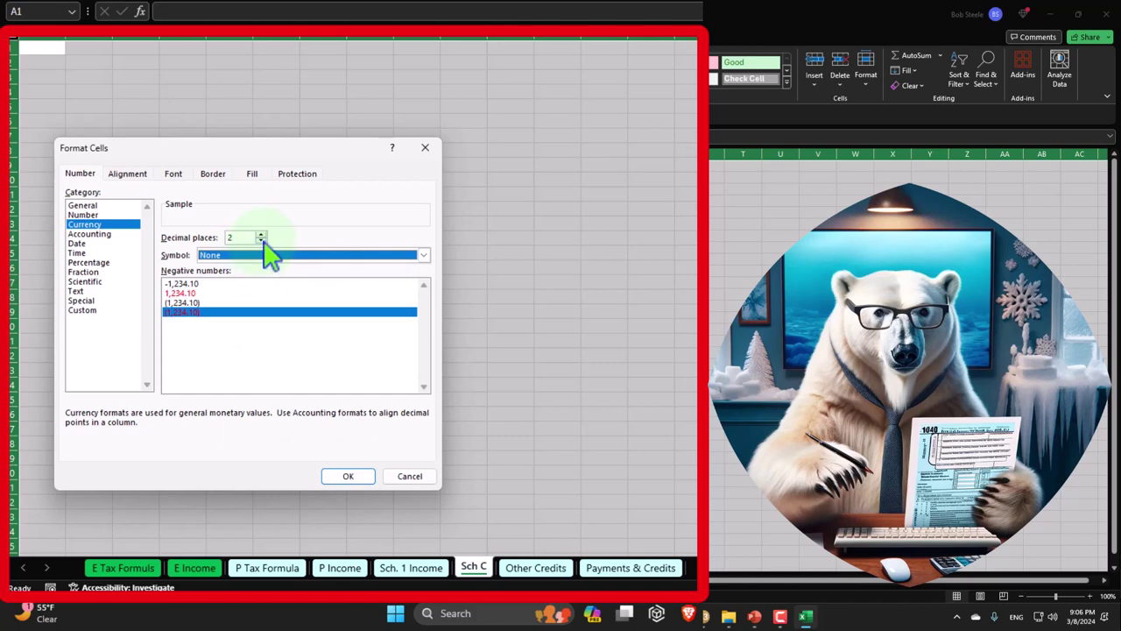
double_click(260, 240)
left_click(349, 475)
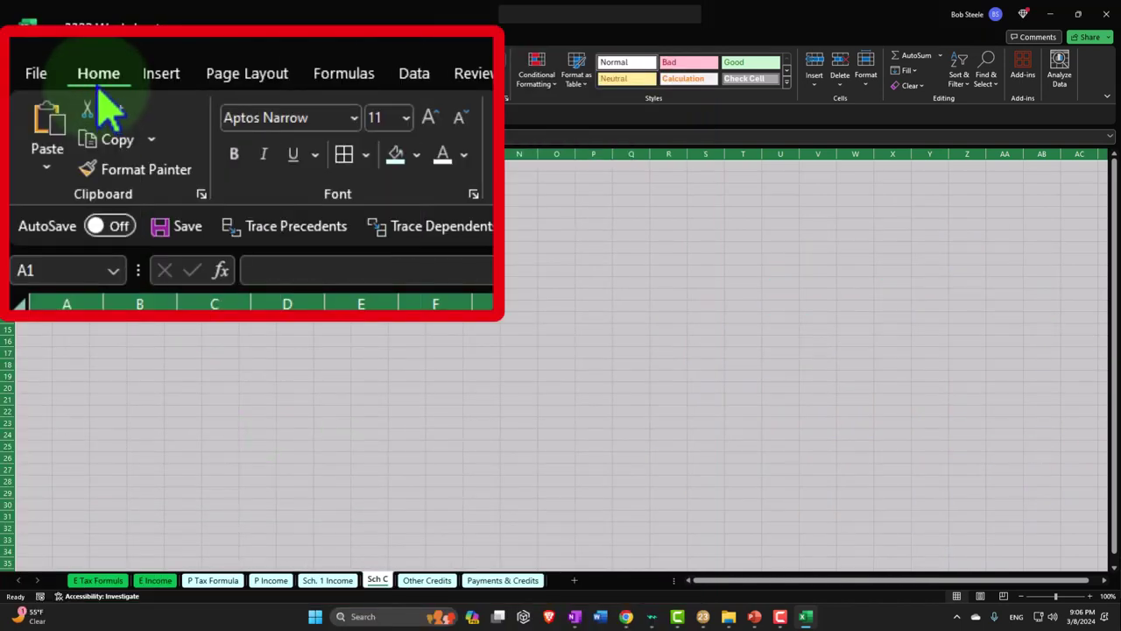
Enter the heading 'Income' in cell A3
left_click(182, 296)
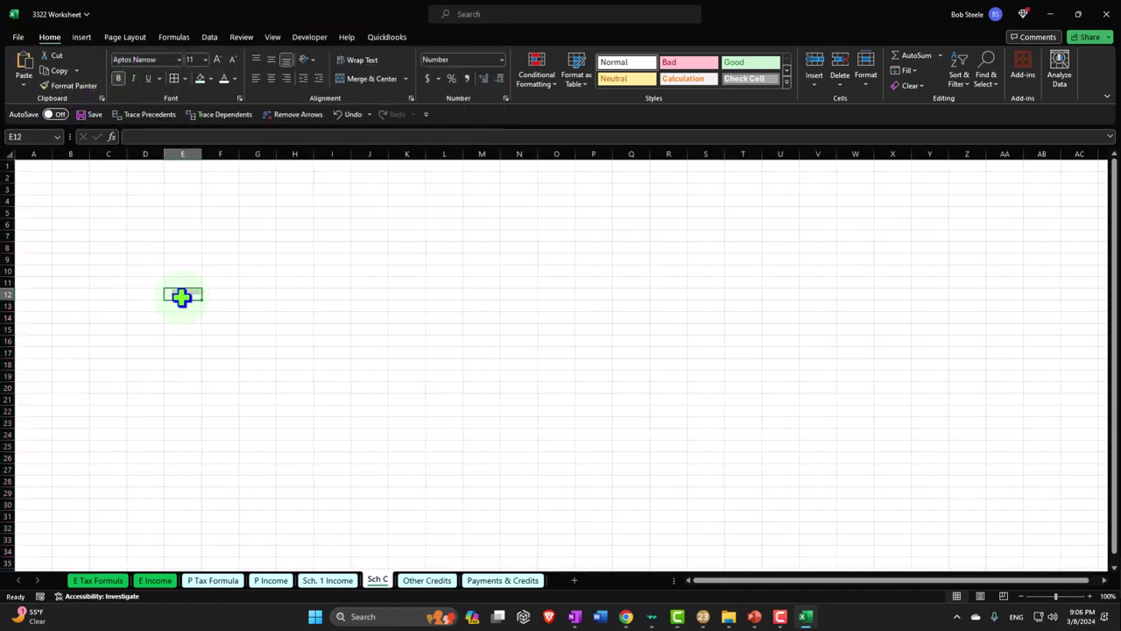
scroll(182, 298, "up", 10)
left_click(124, 203)
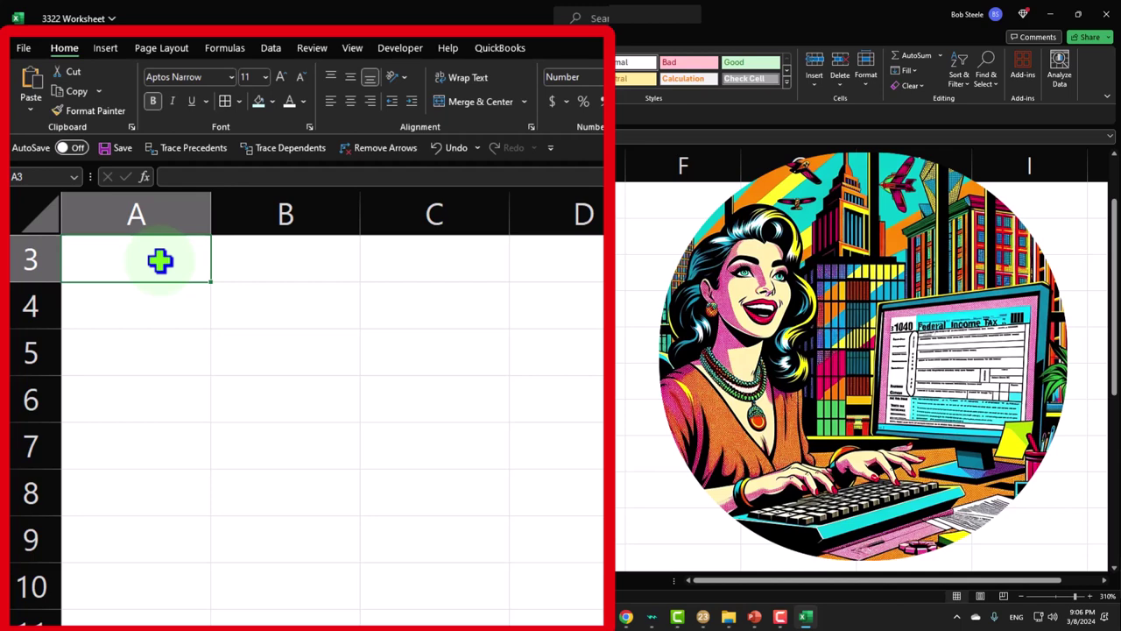
type("INcom")
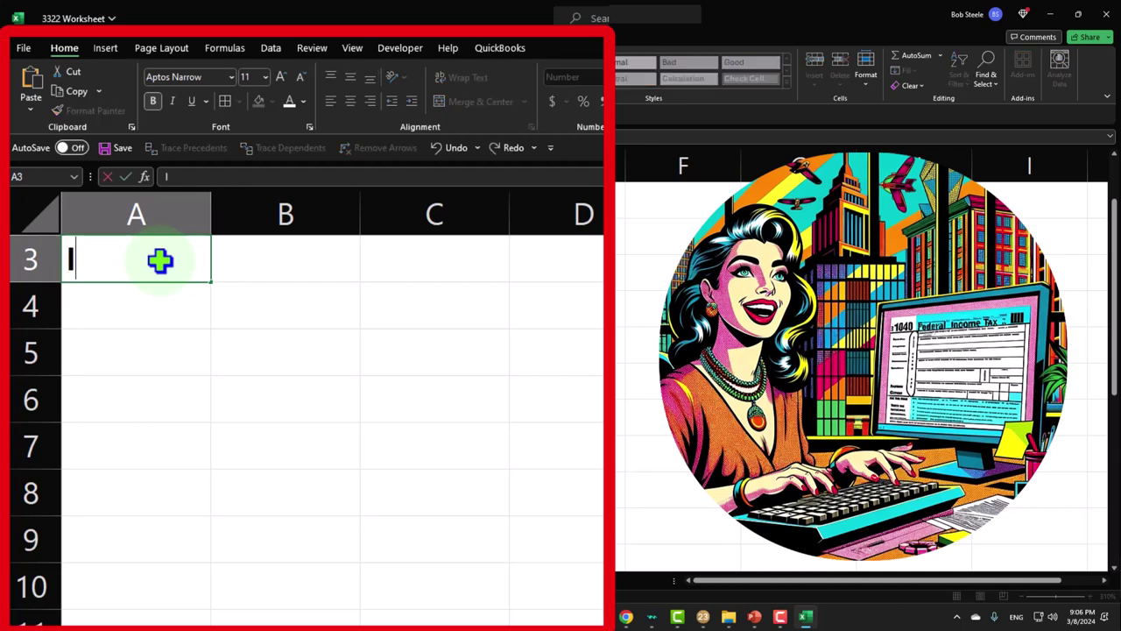
key("BackSpace")
key("BackSpace")
key("BackSpace")
key("BackSpace")
key("BackSpace")
type("Income")
key("Return")
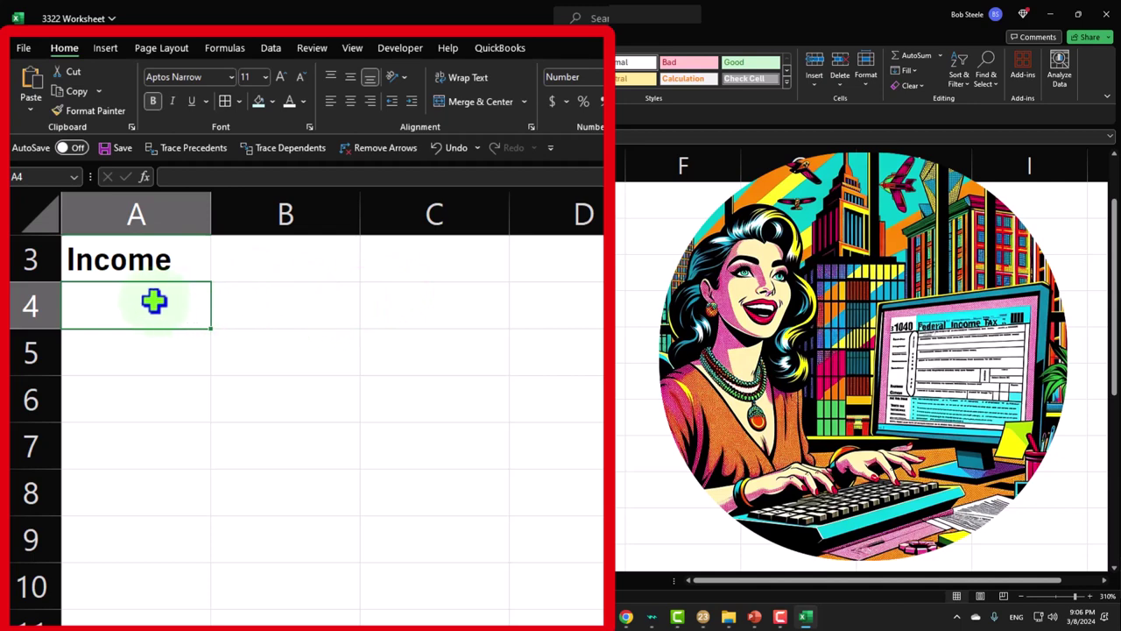
Shade A4:B7 light cyan, widen column A, and make A3:B3 black with white text
left_click_drag(154, 301, 317, 439)
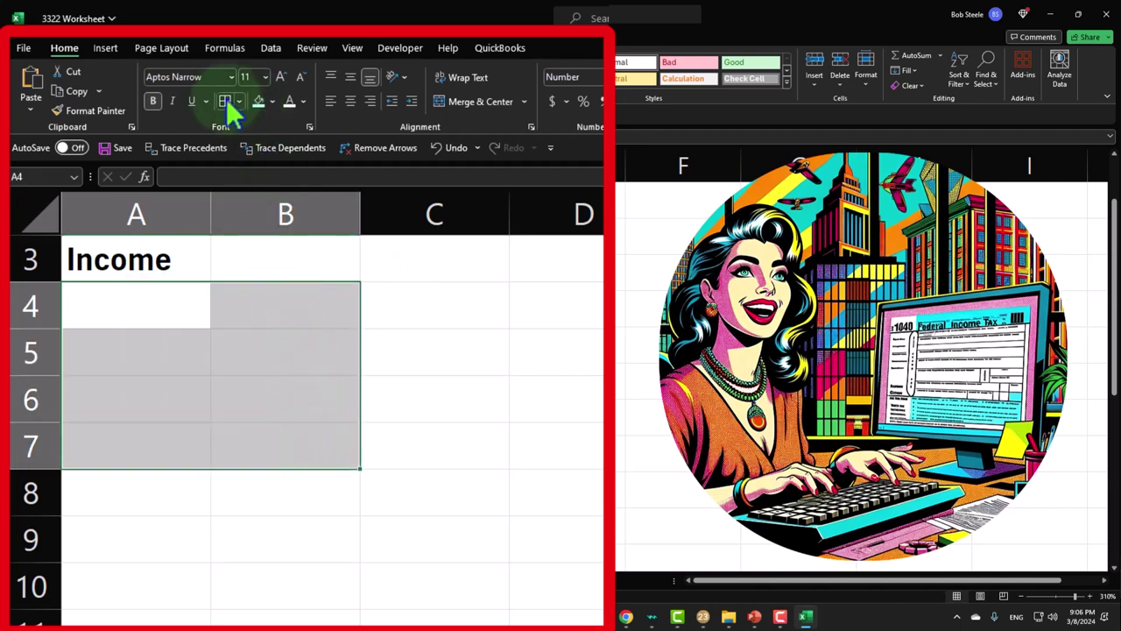
left_click(259, 101)
left_click(280, 388)
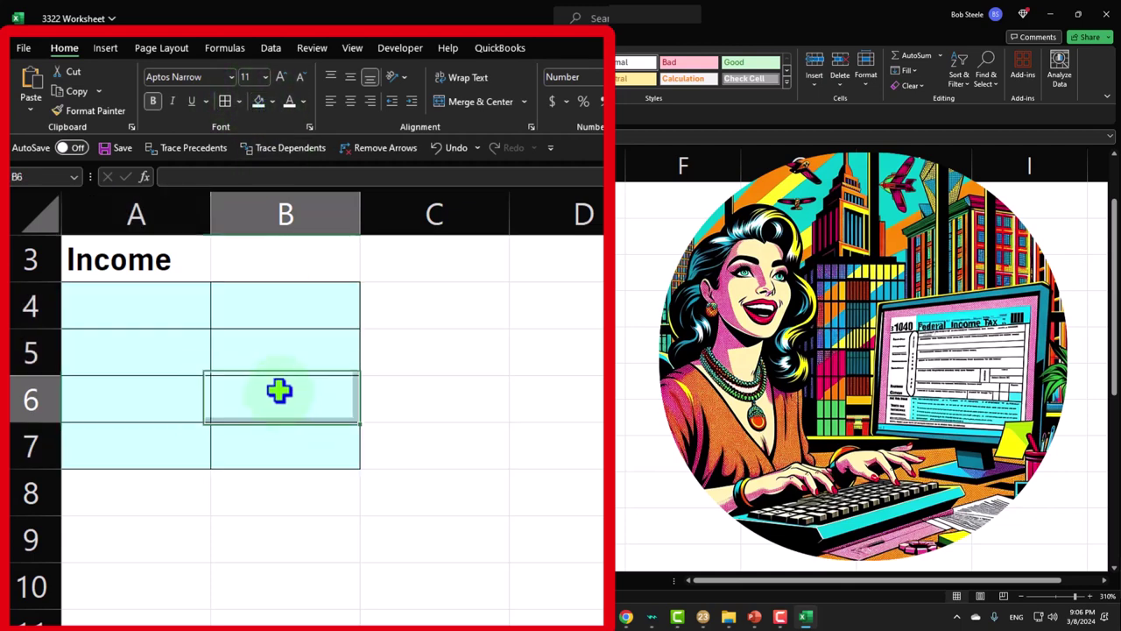
left_click_drag(216, 212, 302, 210)
left_click_drag(296, 254, 330, 255)
left_click(271, 102)
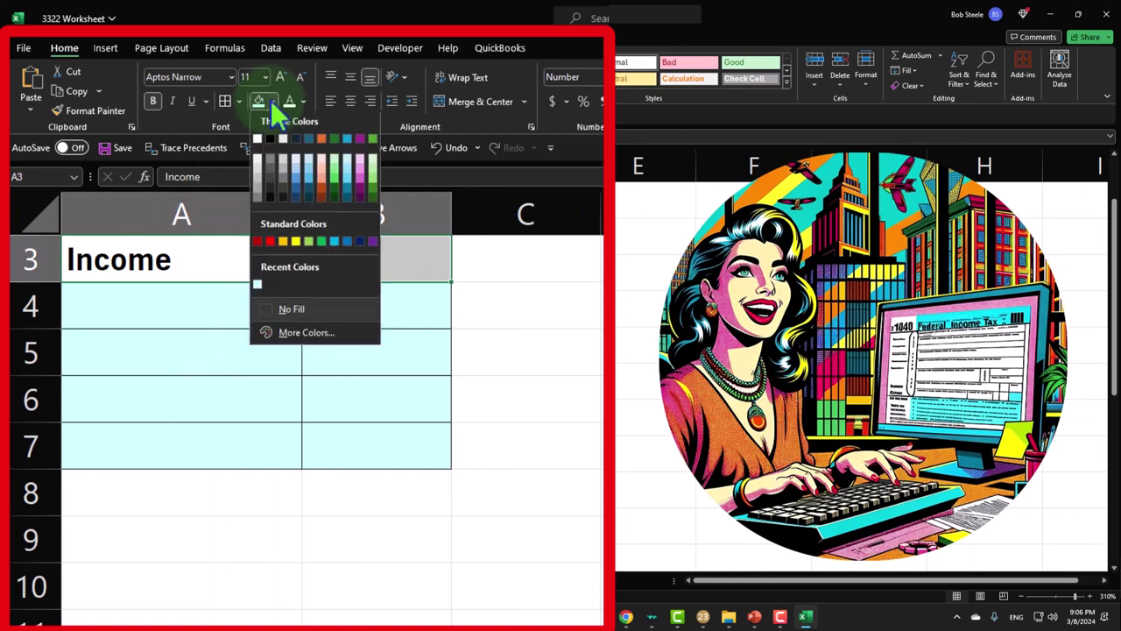
left_click(268, 137)
left_click(290, 103)
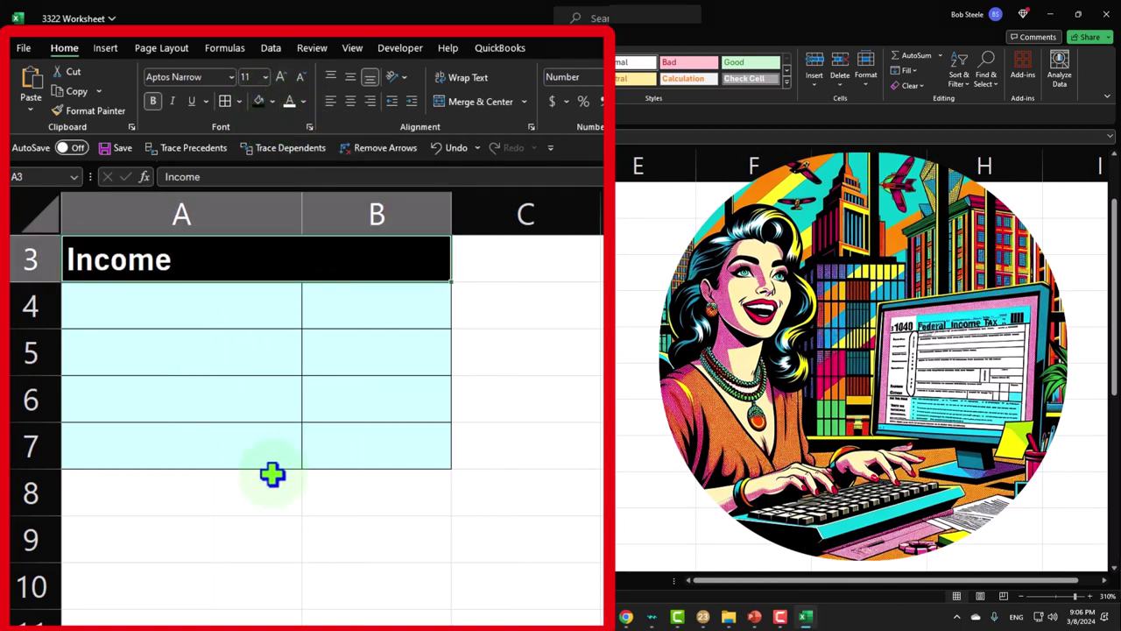
Add a 'Total Income' label in A8 with =SUM(B4:B7) beside it
left_click(212, 494)
type("Total Income")
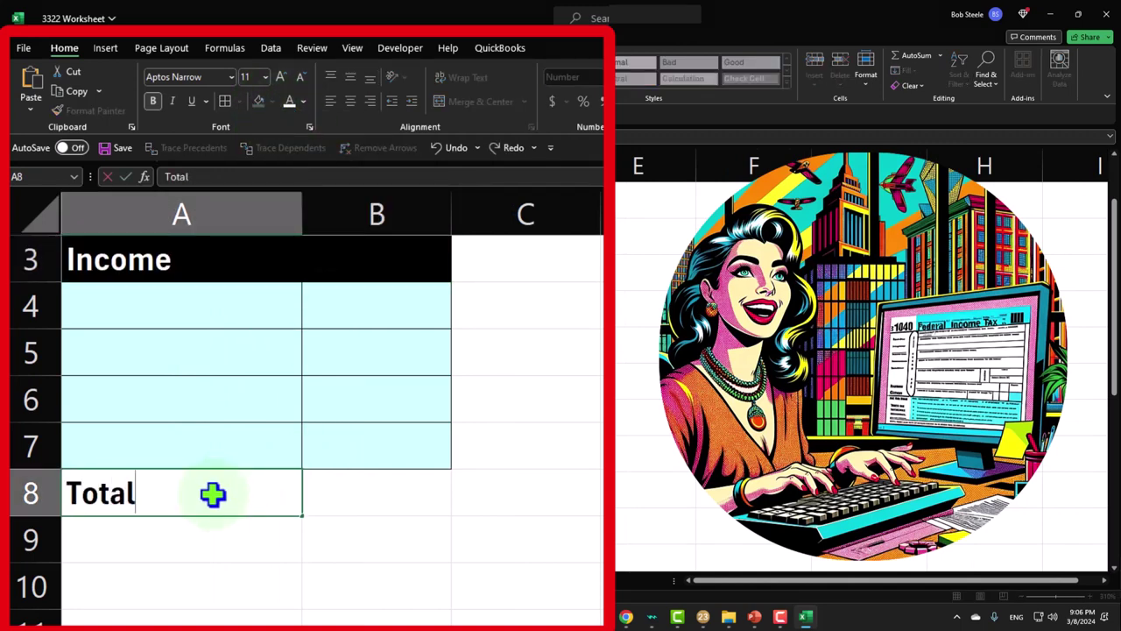
key("Tab")
key("Tab")
key("Tab")
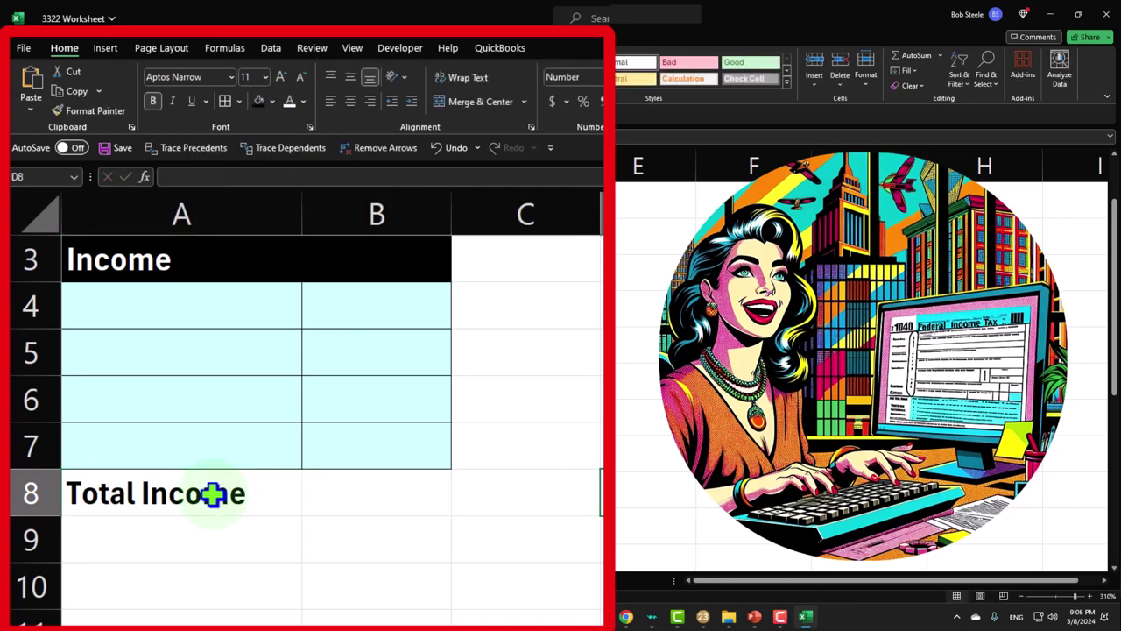
key("shift+Tab")
type("=sum(")
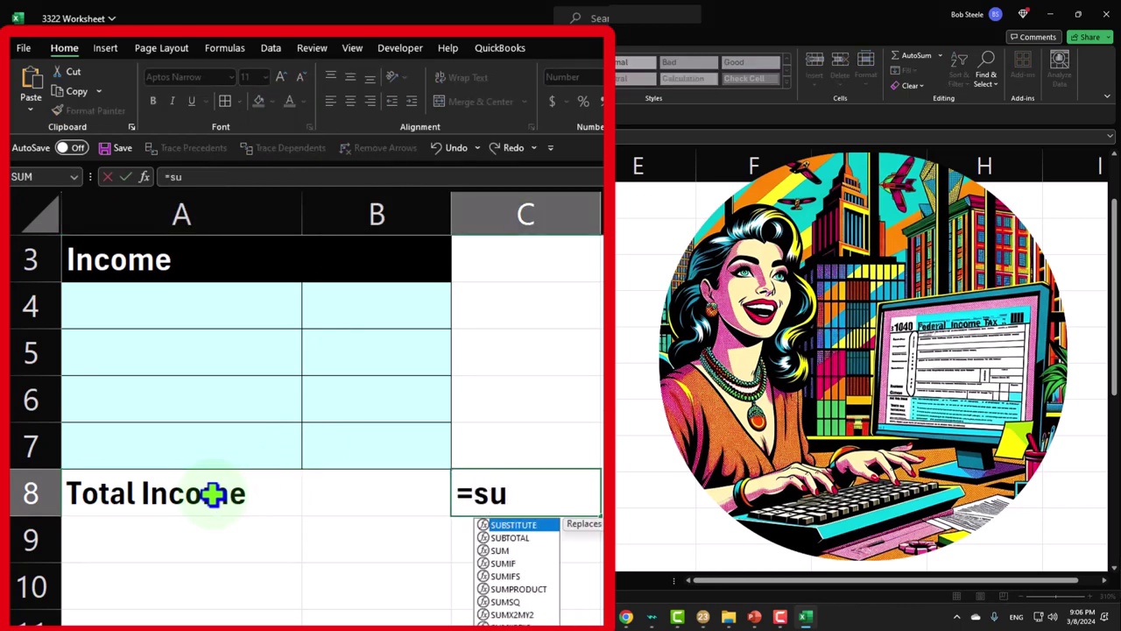
key("Left")
key("Up")
key("shift+Up")
key("shift+Up")
key("shift+Up")
key("Return")
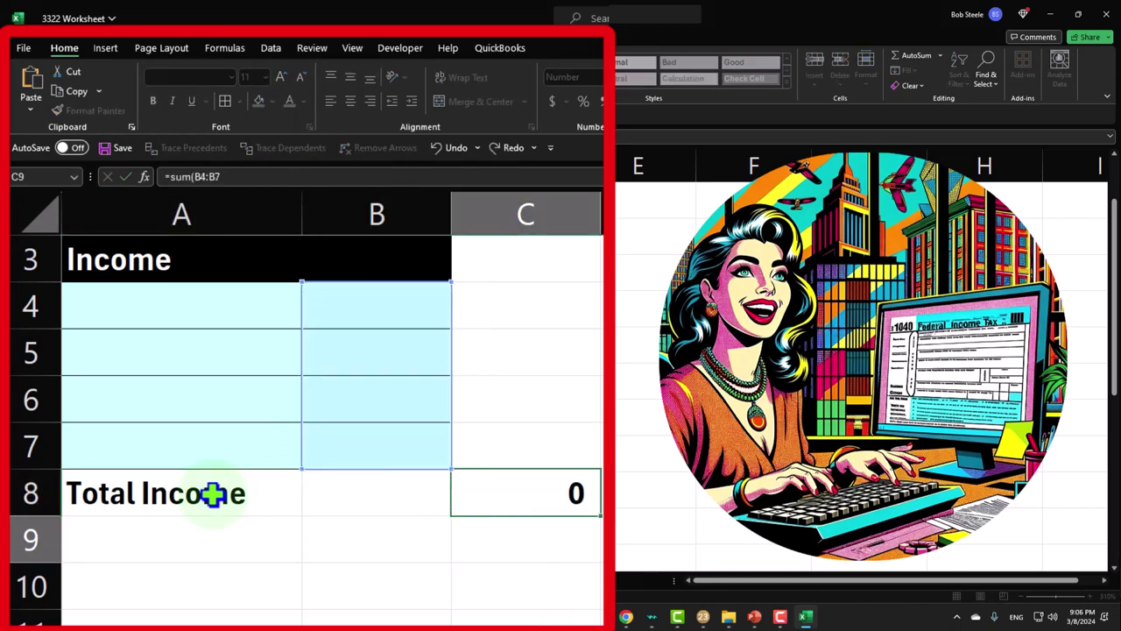
key("Up")
key("Up")
key("Up")
key("Up")
key("Up")
Enter 120000 income in B4 and the 'Expenses' label in A10
key("Left")
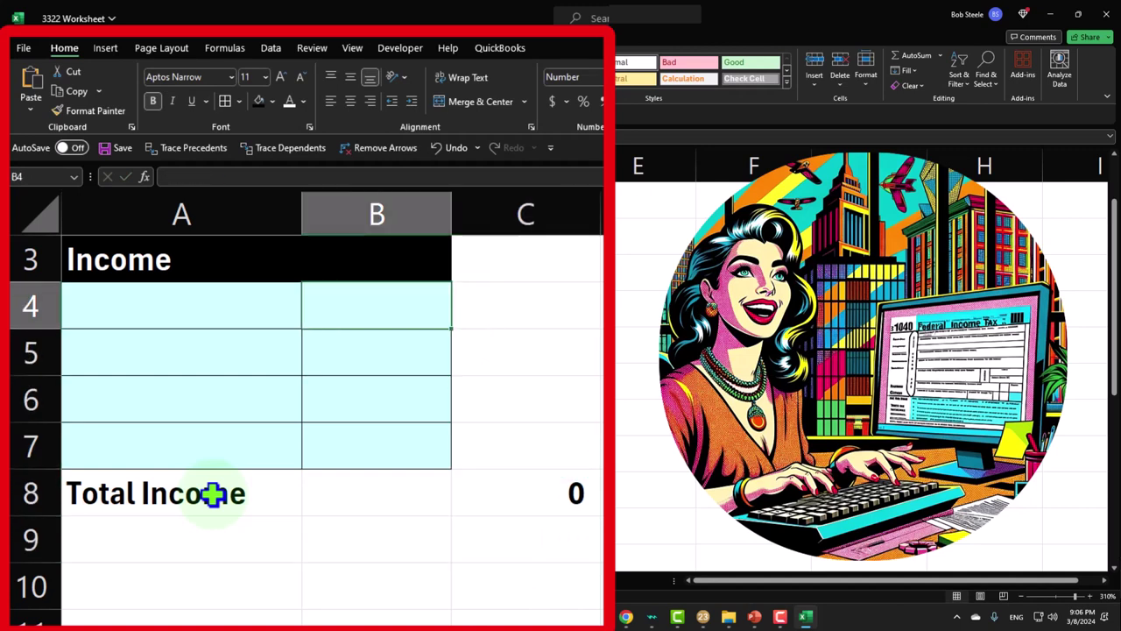
type("120000")
key("Return")
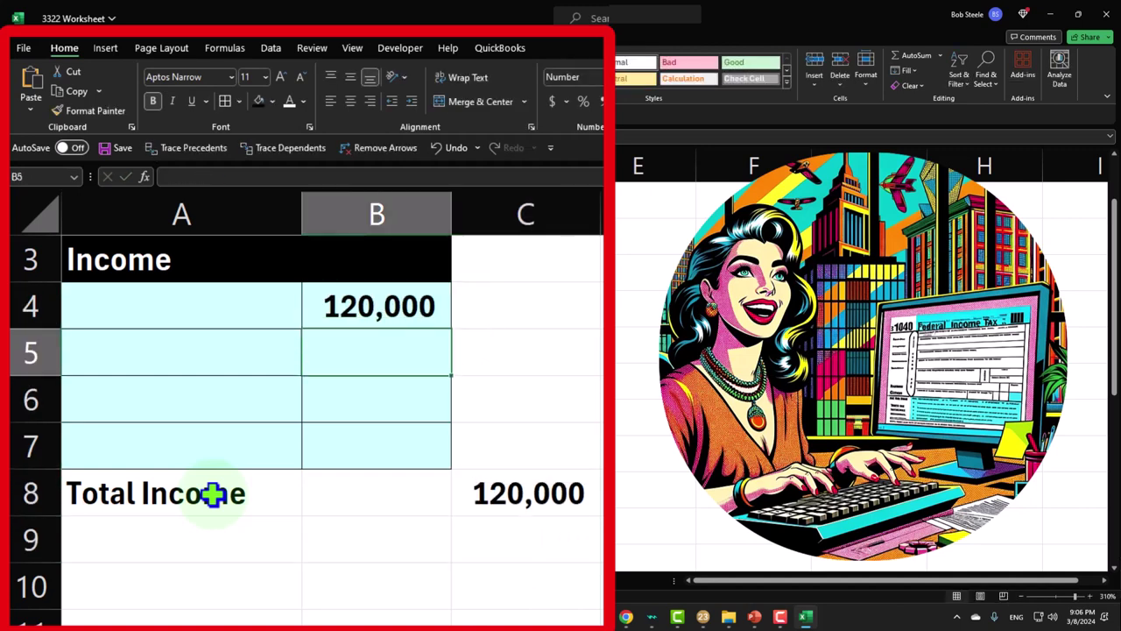
key("Down")
key("Down")
key("Down")
key("Down")
key("Down")
key("Left")
type("Exp")
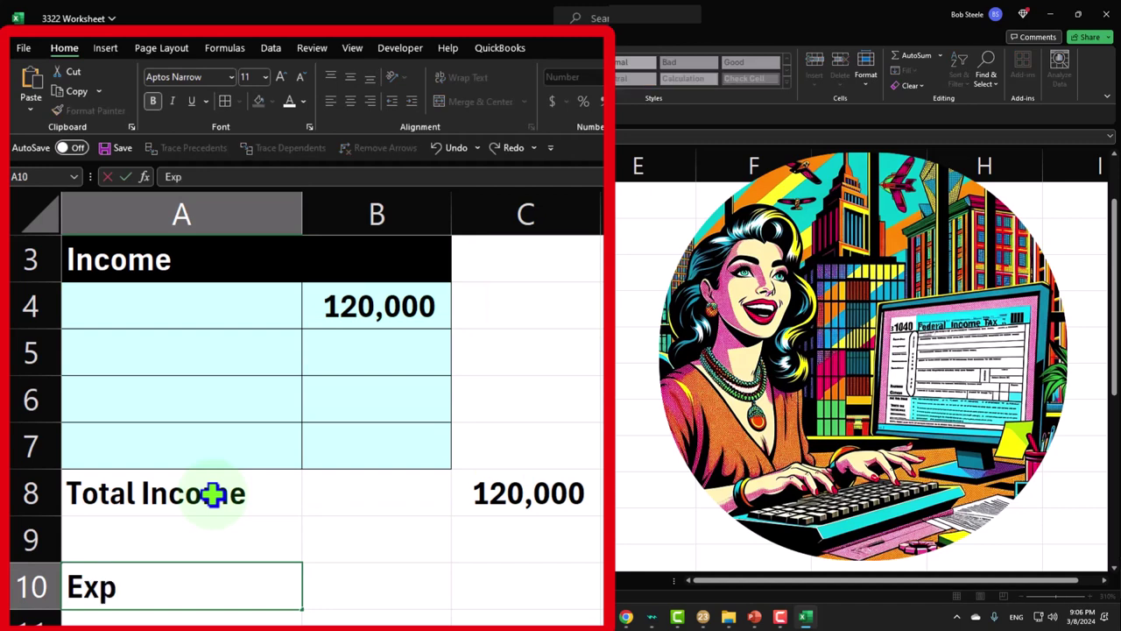
type("enses")
key("Right")
Give the Expenses header A10:B10 a black fill with white text
key("Left")
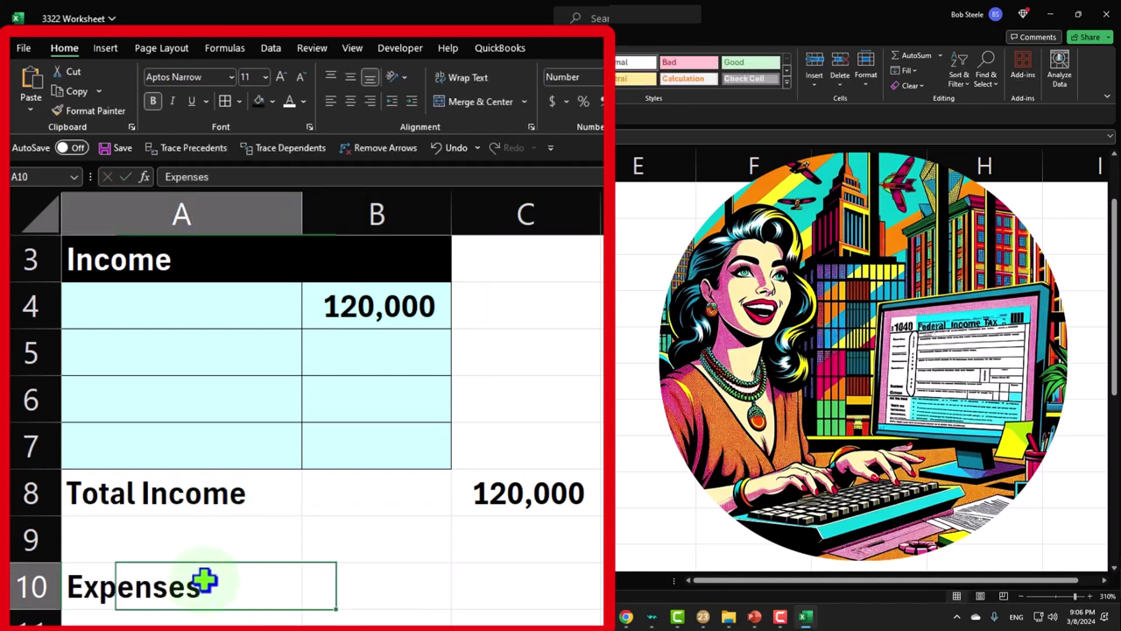
left_click_drag(204, 580, 313, 581)
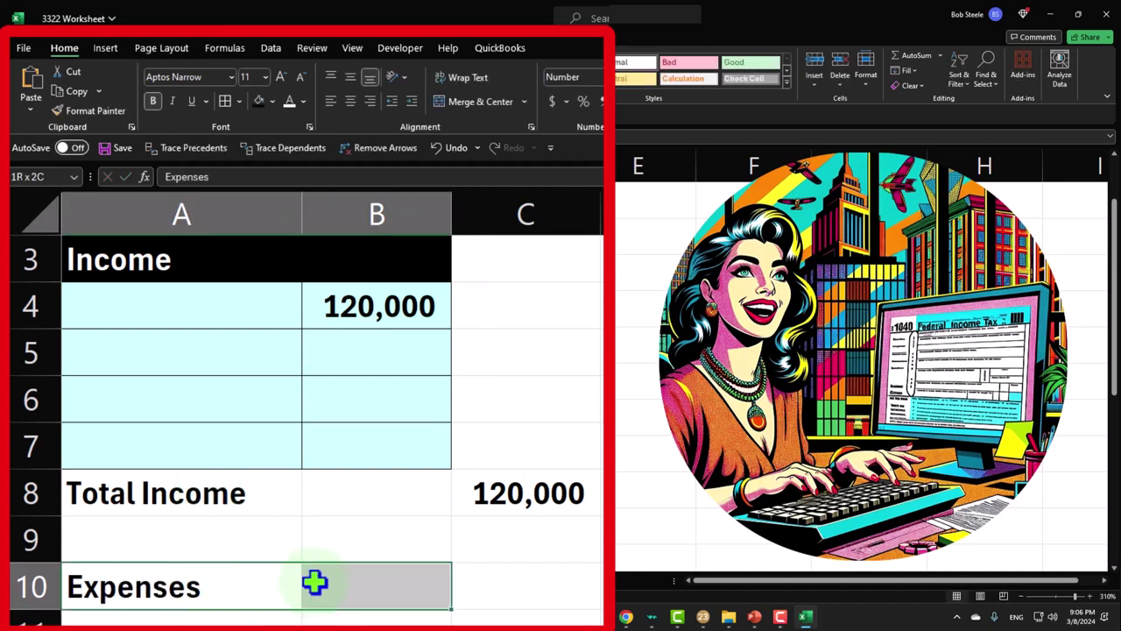
left_click(259, 102)
left_click(289, 101)
Shade the expense rows A11:B17 light teal
left_click(108, 483)
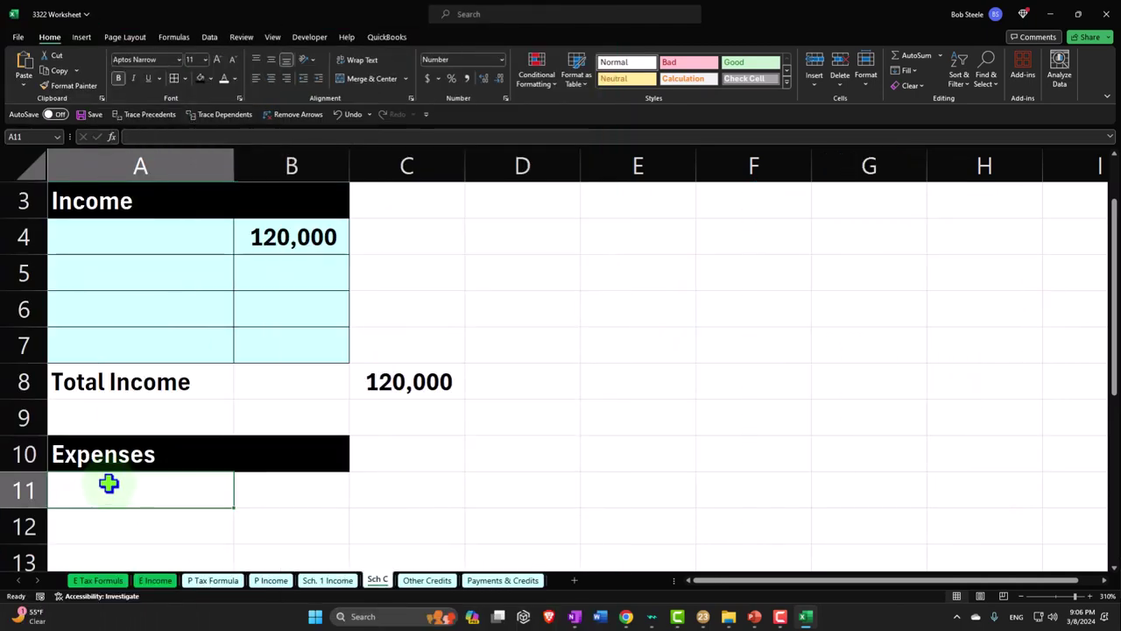
scroll(107, 482, "down", 1)
left_click_drag(122, 380, 271, 430)
scroll(263, 441, "up", 3)
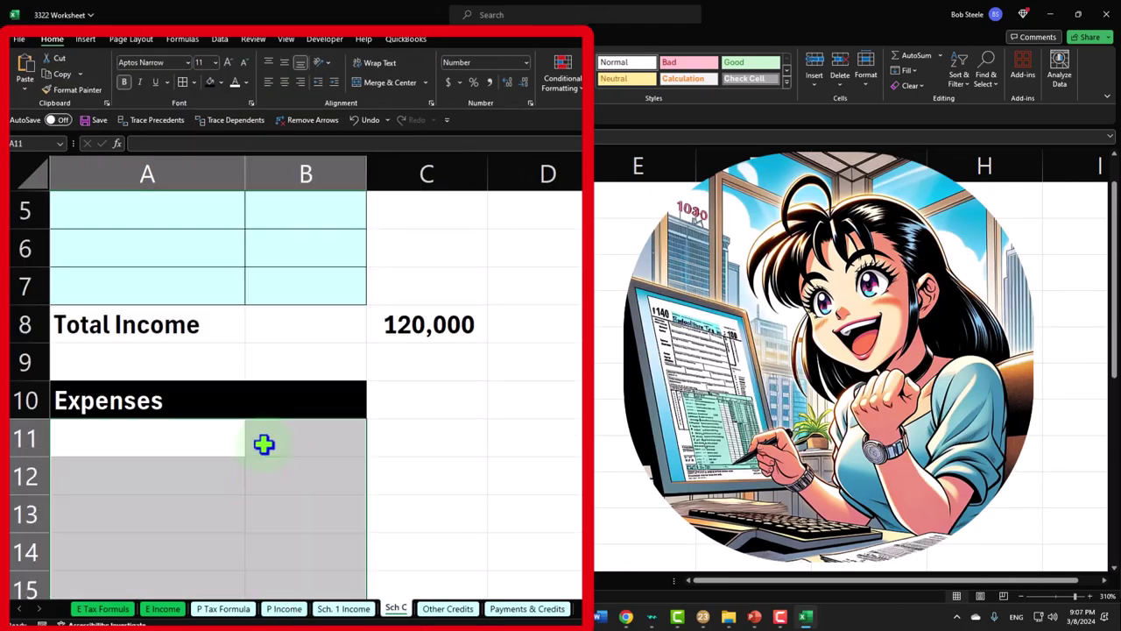
scroll(264, 444, "down", 1)
scroll(264, 443, "down", 3)
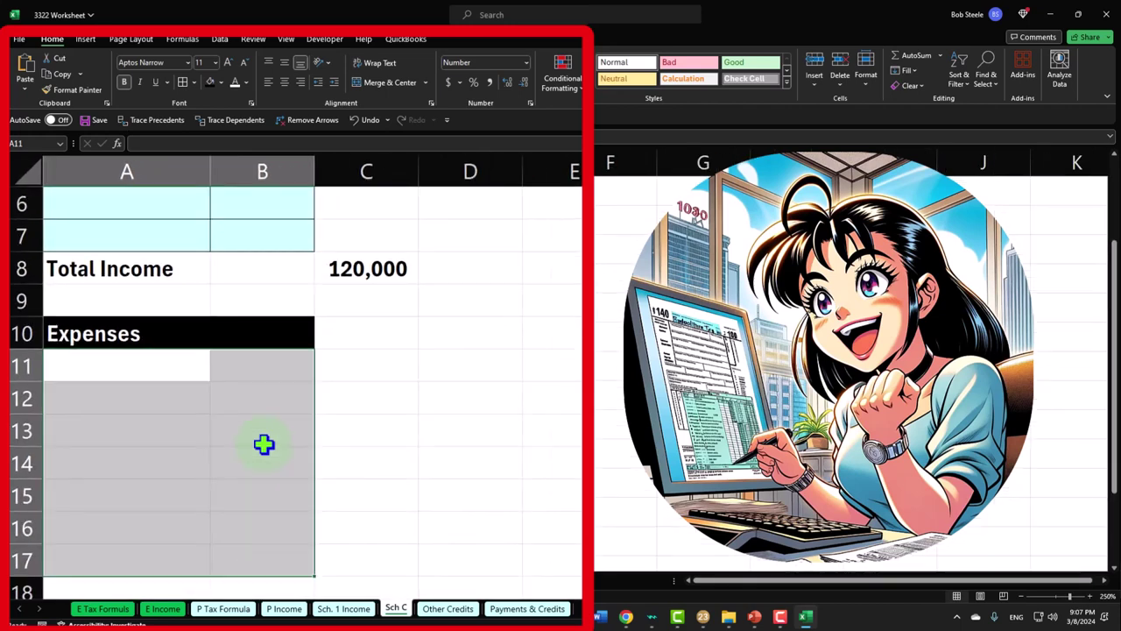
scroll(263, 444, "up", 2)
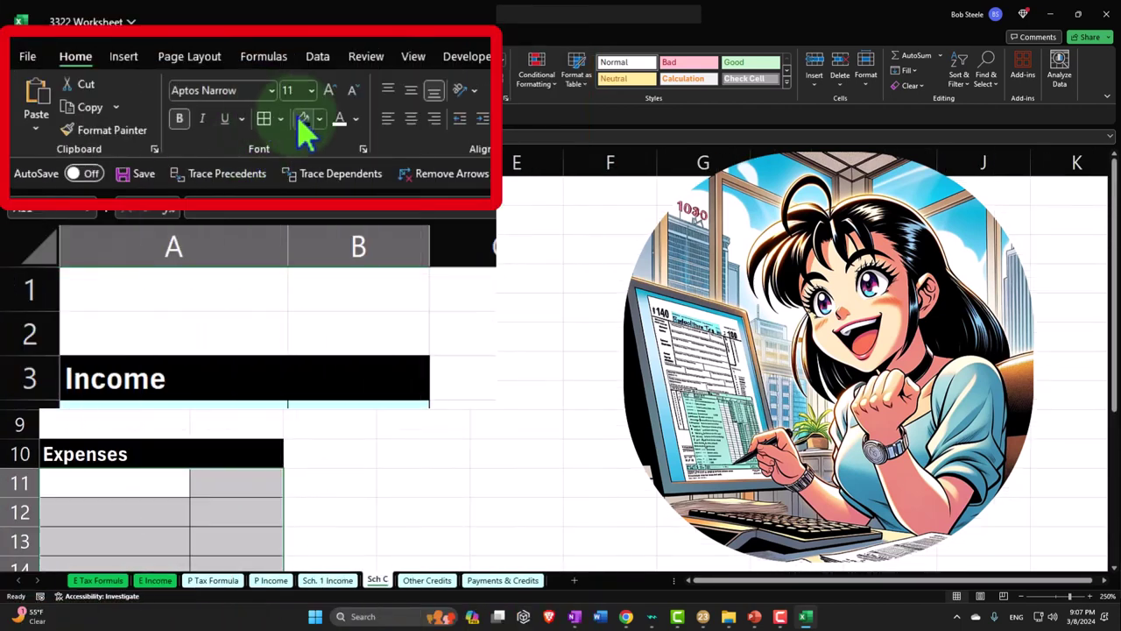
left_click(320, 120)
left_click(307, 335)
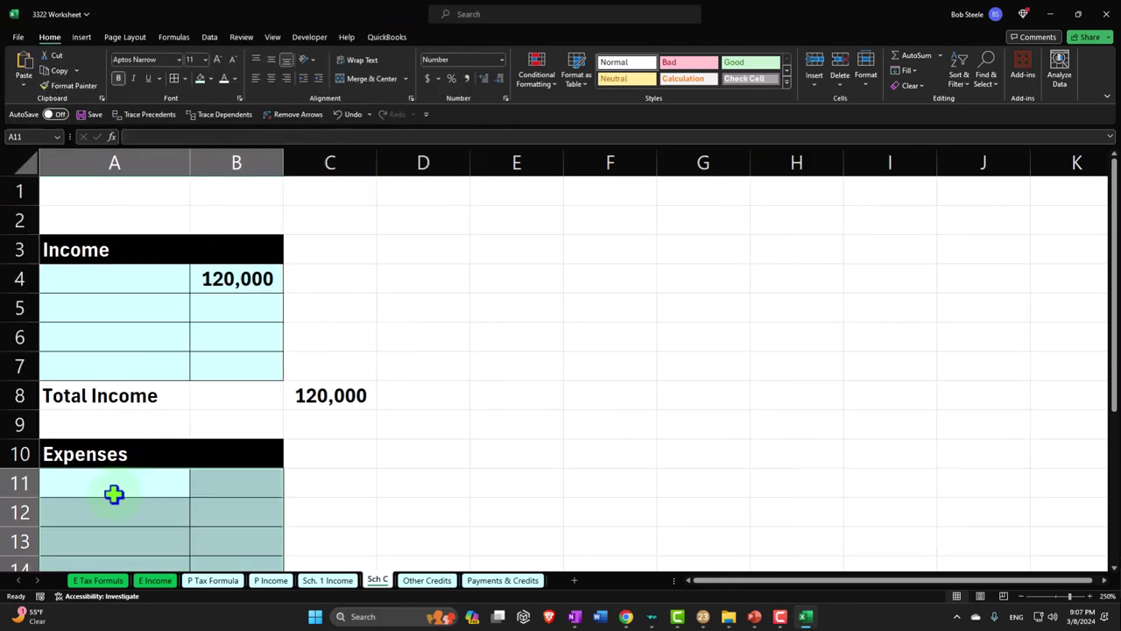
left_click(124, 479)
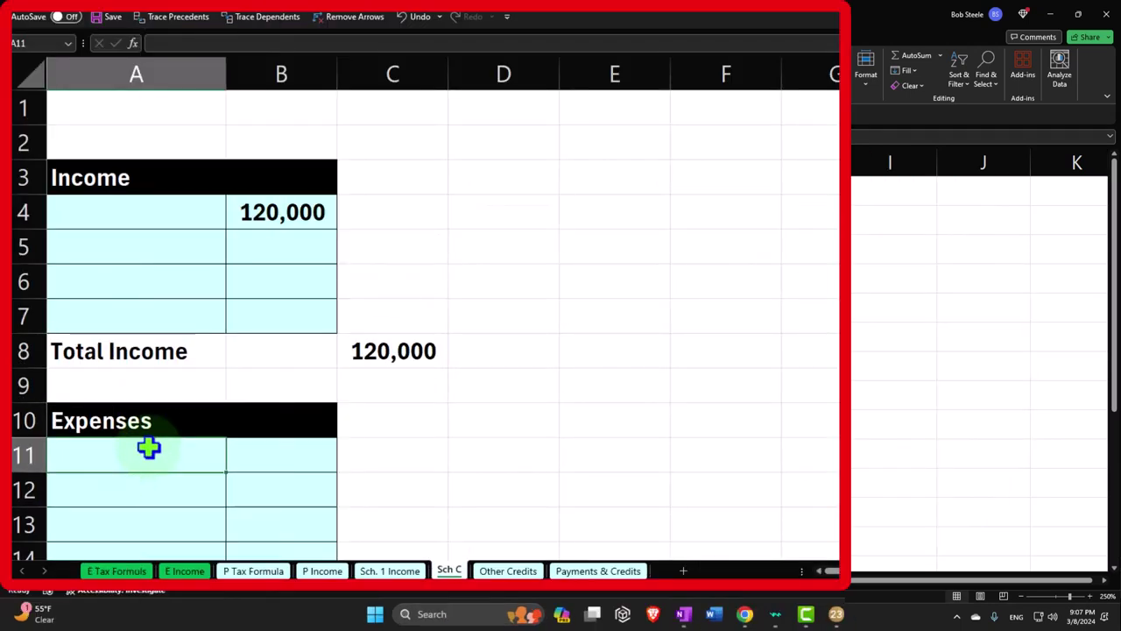
Enter Advertising with an amount of 20,000 in row 11
type("Advertising")
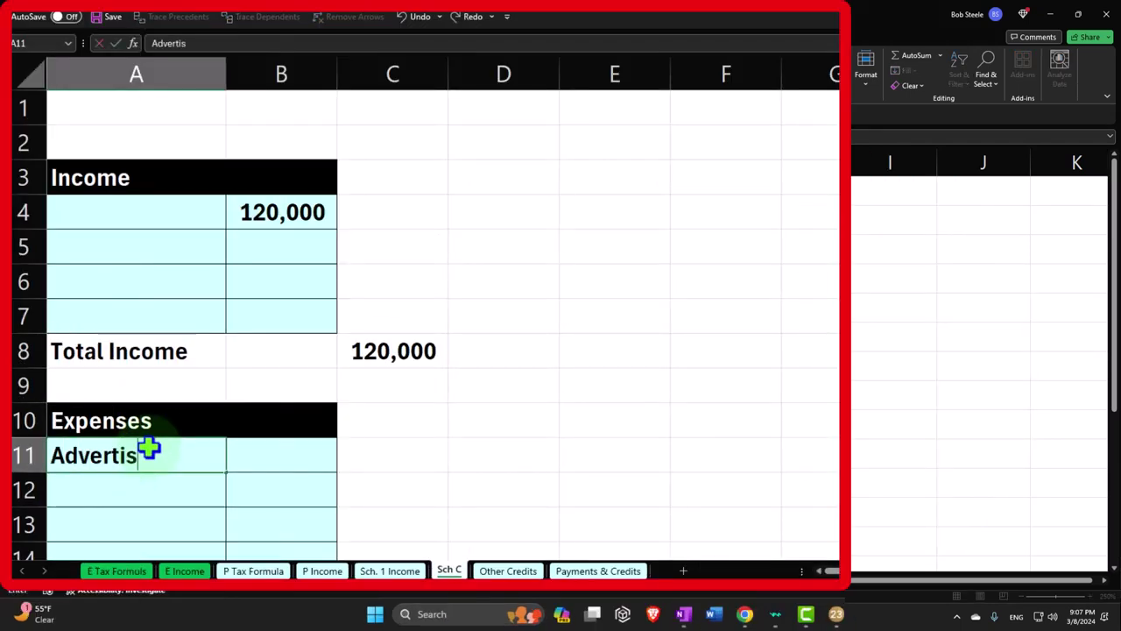
key("Tab")
type("20000")
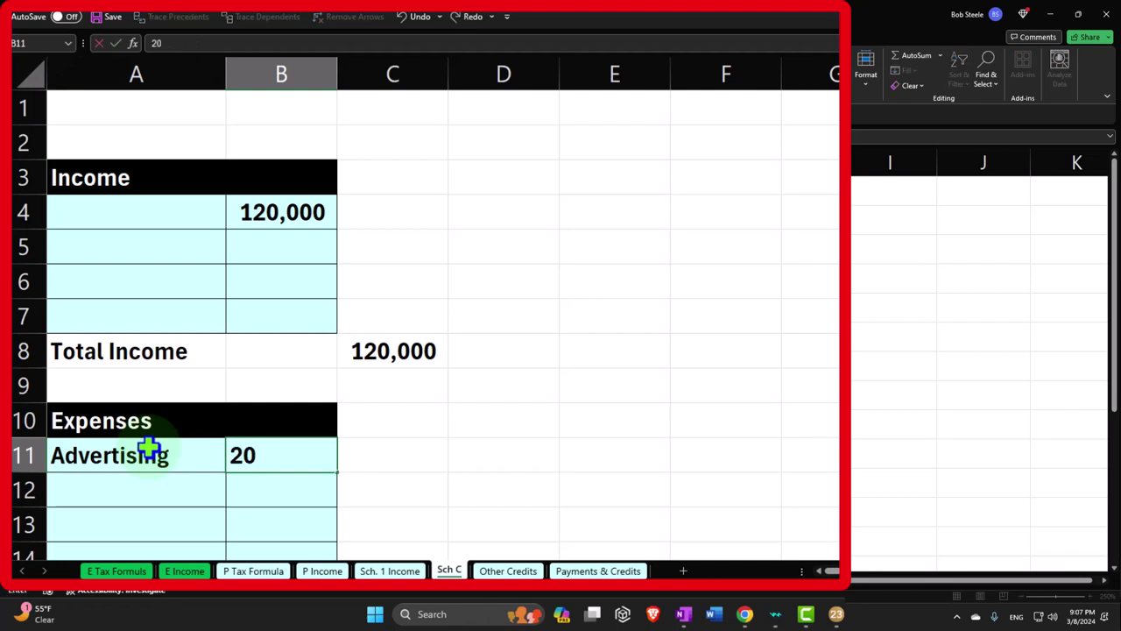
key("Return")
Label cell A18 'Total expenses'
scroll(150, 437, "down", 3)
left_click(130, 377)
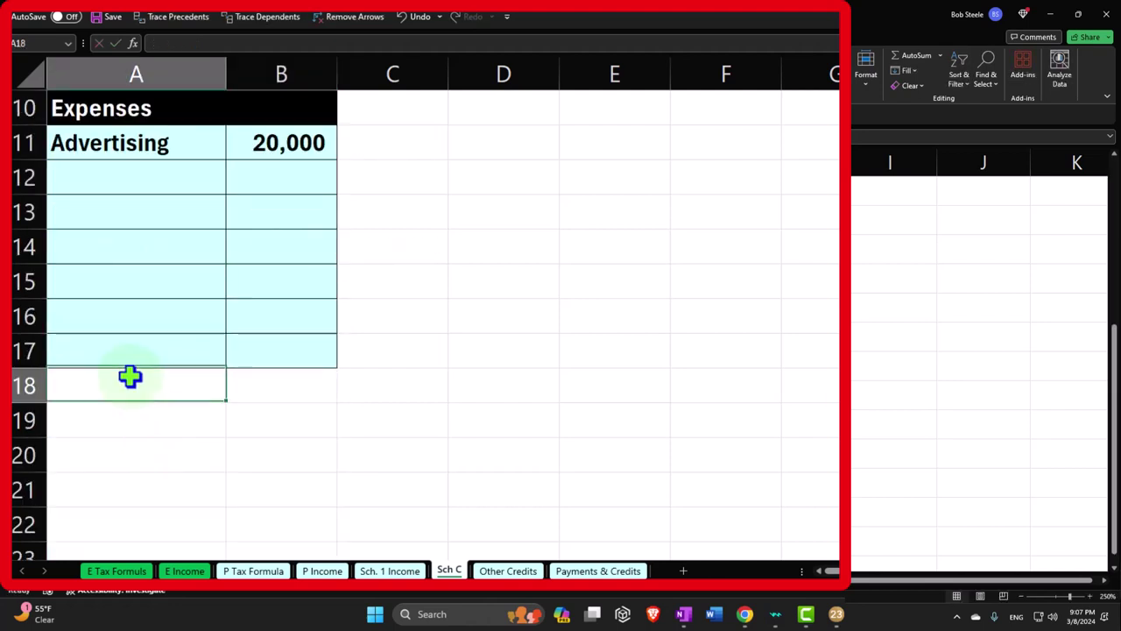
type("Total expenses")
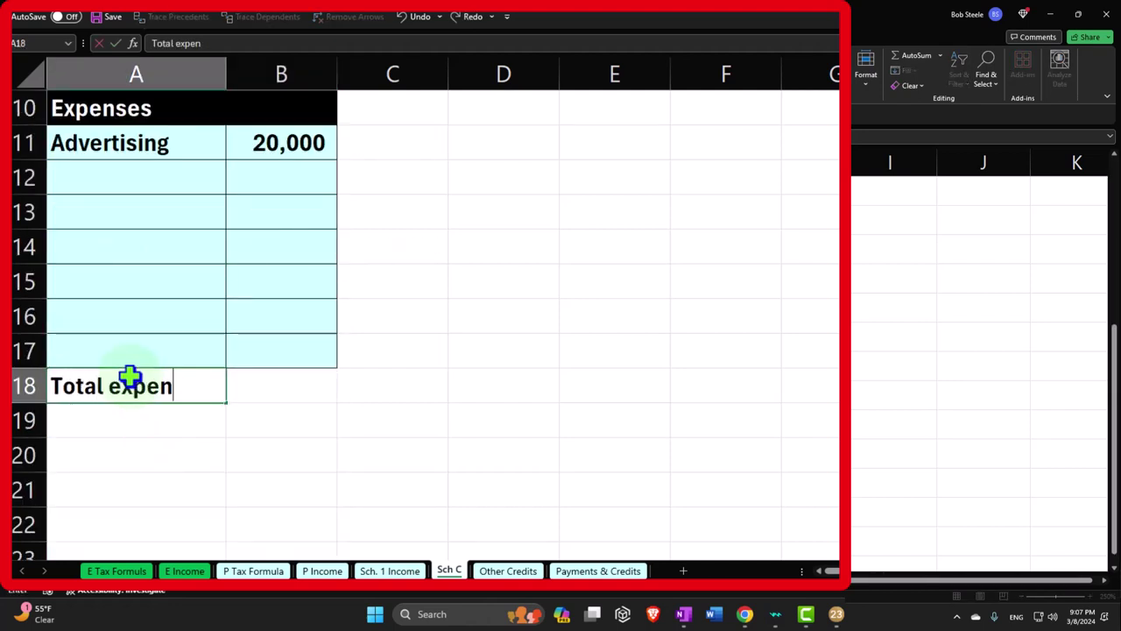
key("Tab")
key("Tab")
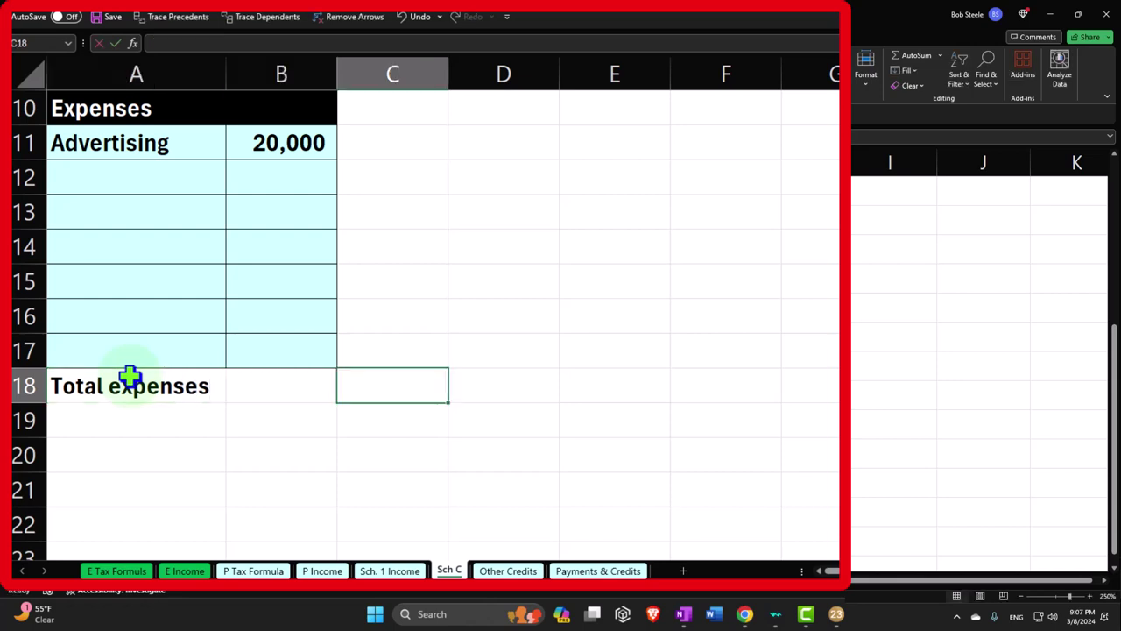
Enter a SUM formula in C18 totalling the expense amounts B11:B17
type("=sum(")
key("ctrl+Return")
key("Left")
key("Up")
key("shift+Up")
key("shift+Up")
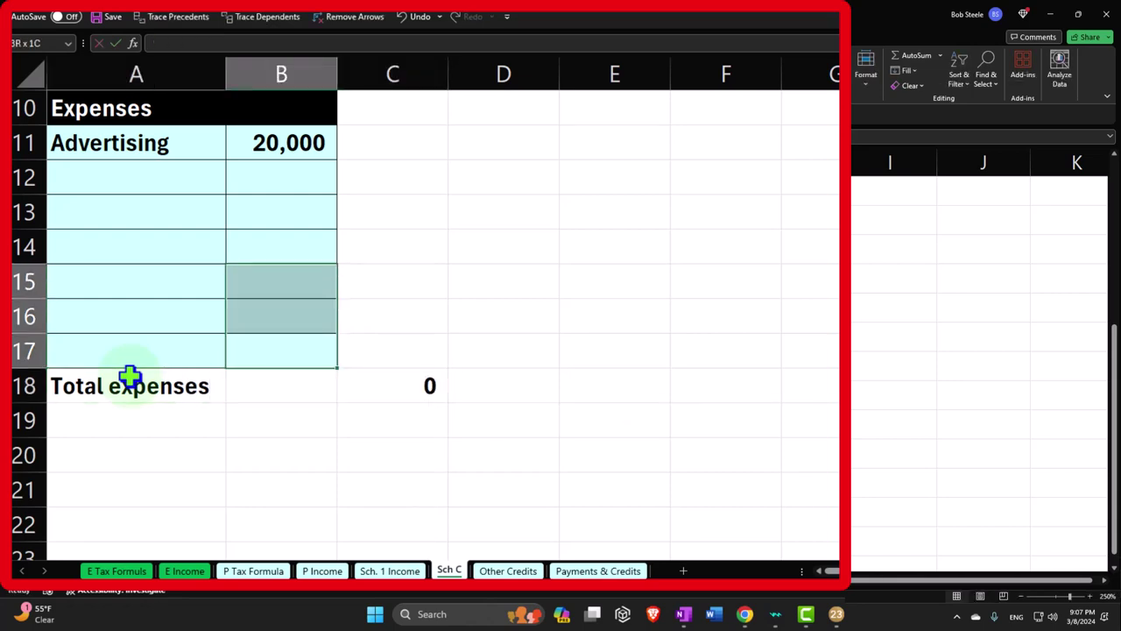
key("Down")
key("Down")
key("Right")
key("Up")
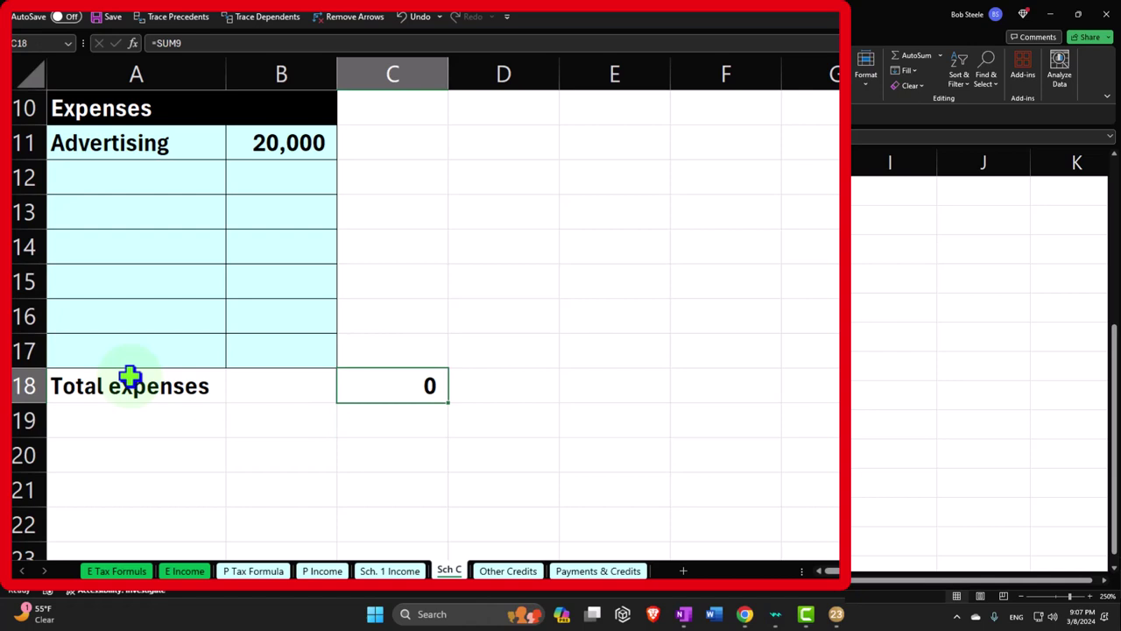
type("=sum")
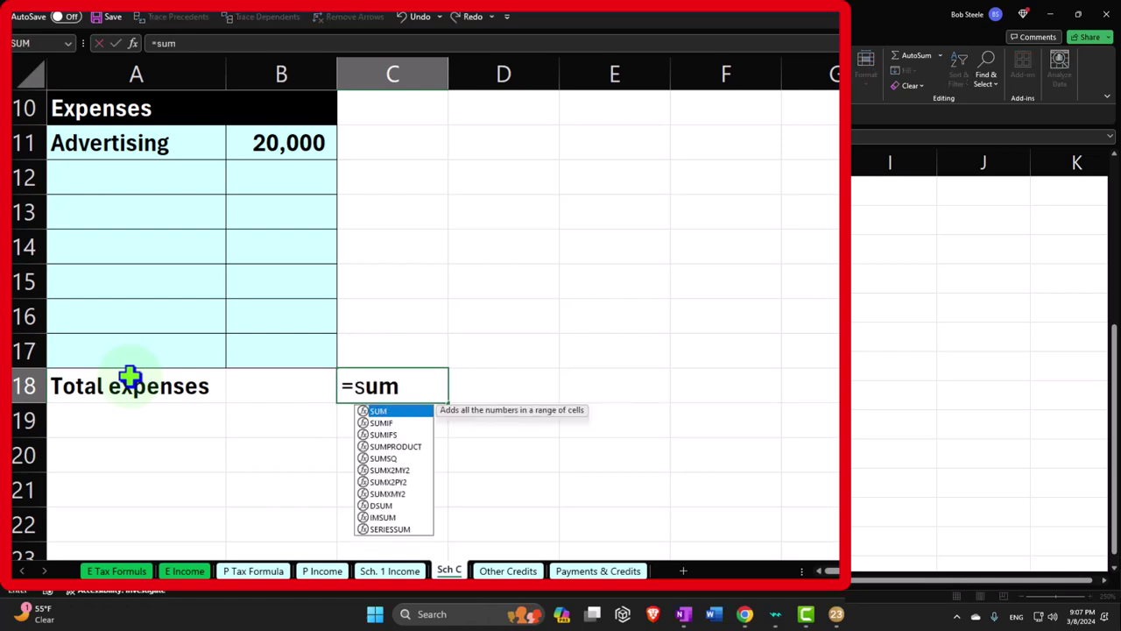
type("(")
key("Left")
key("Up")
key("Up")
key("Up")
key("Down")
key("Down")
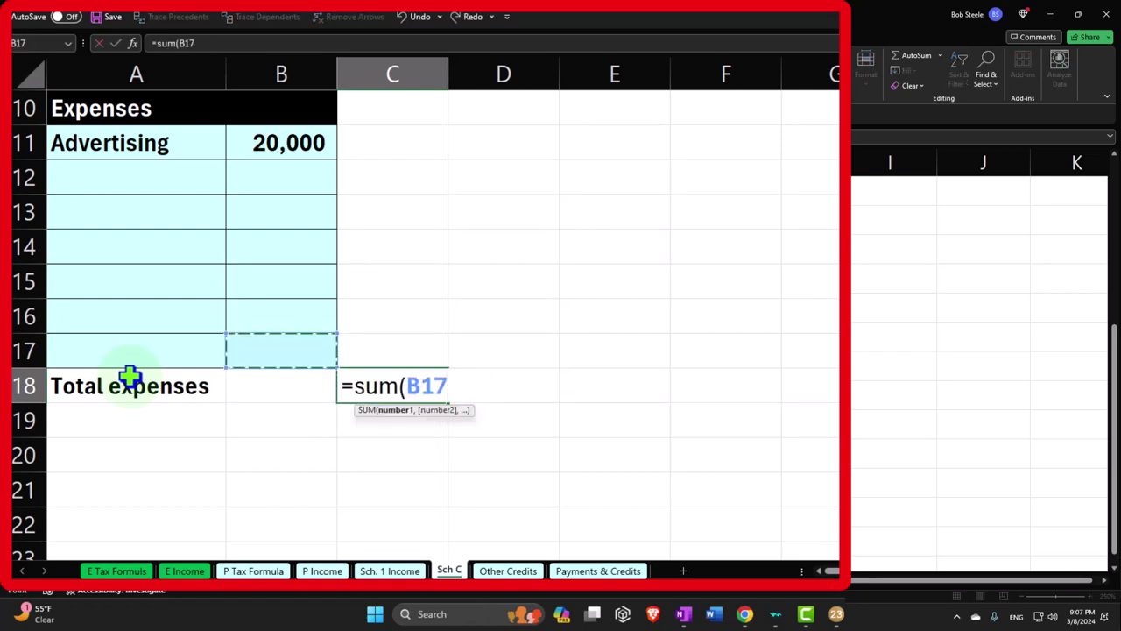
key("shift+Up")
key("shift+Up")
key("shift+Up")
key("shift+Up")
key("shift+Up")
key("shift+Up")
key("Return")
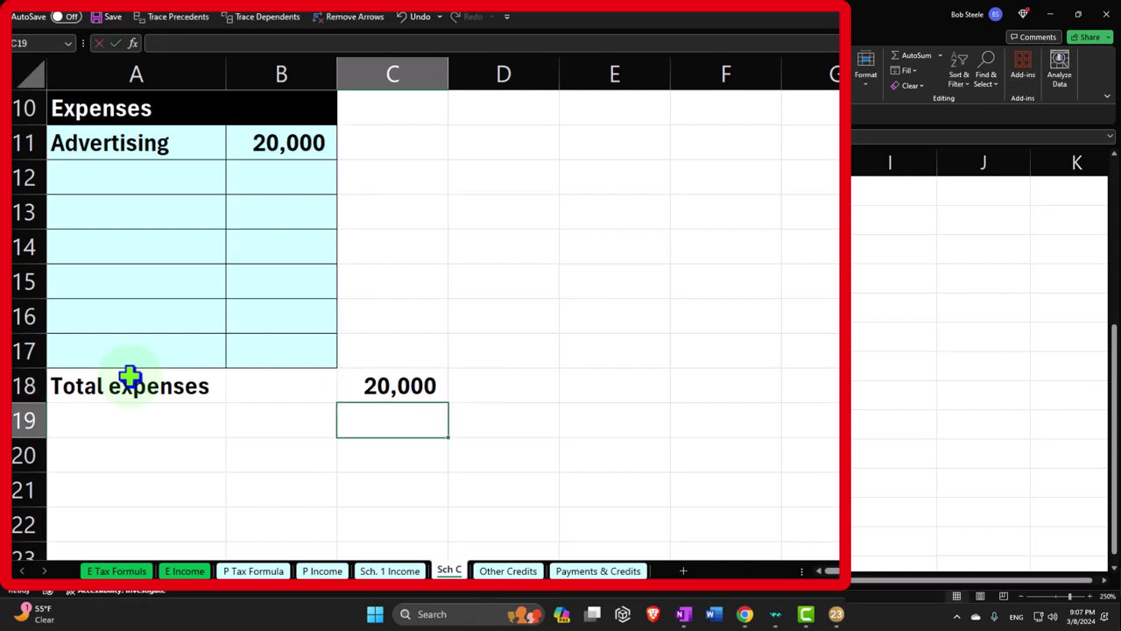
Label A20 'Net income' and compute it in C20 as =C8-C18
key("Down")
key("Left")
key("Left")
type("Net")
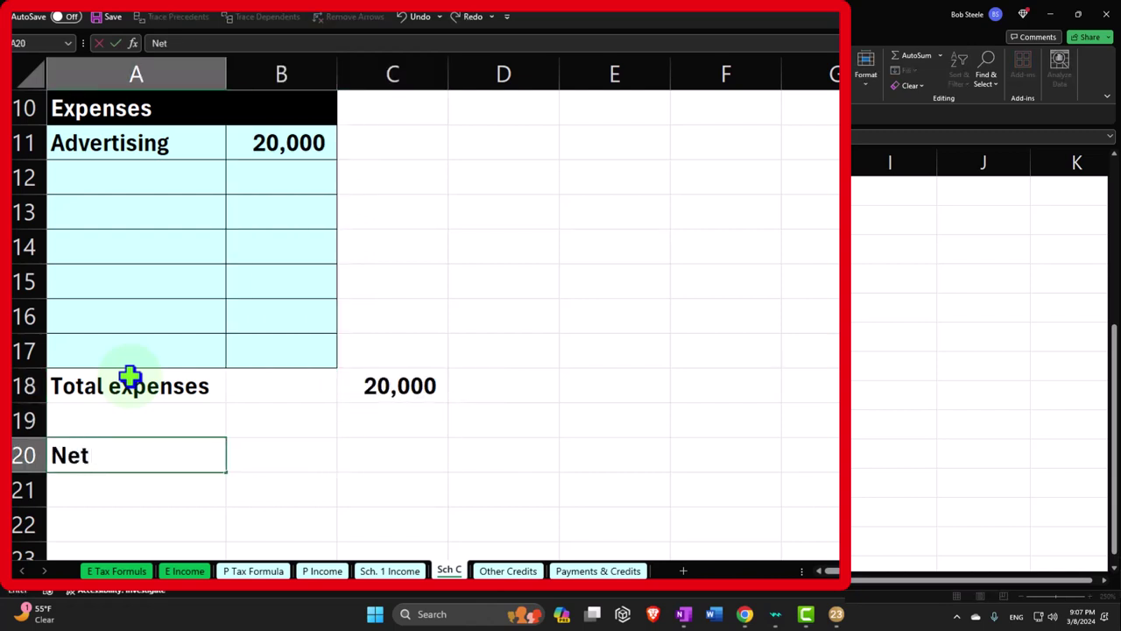
type(" income")
key("Right")
key("Right")
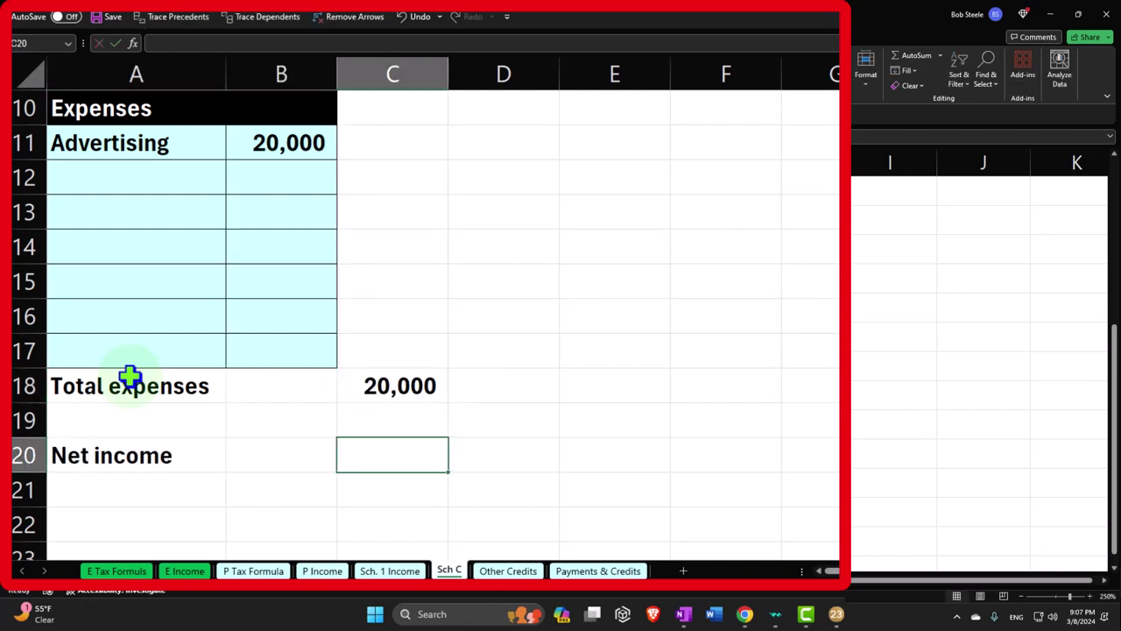
type("=")
scroll(130, 377, "up", 2)
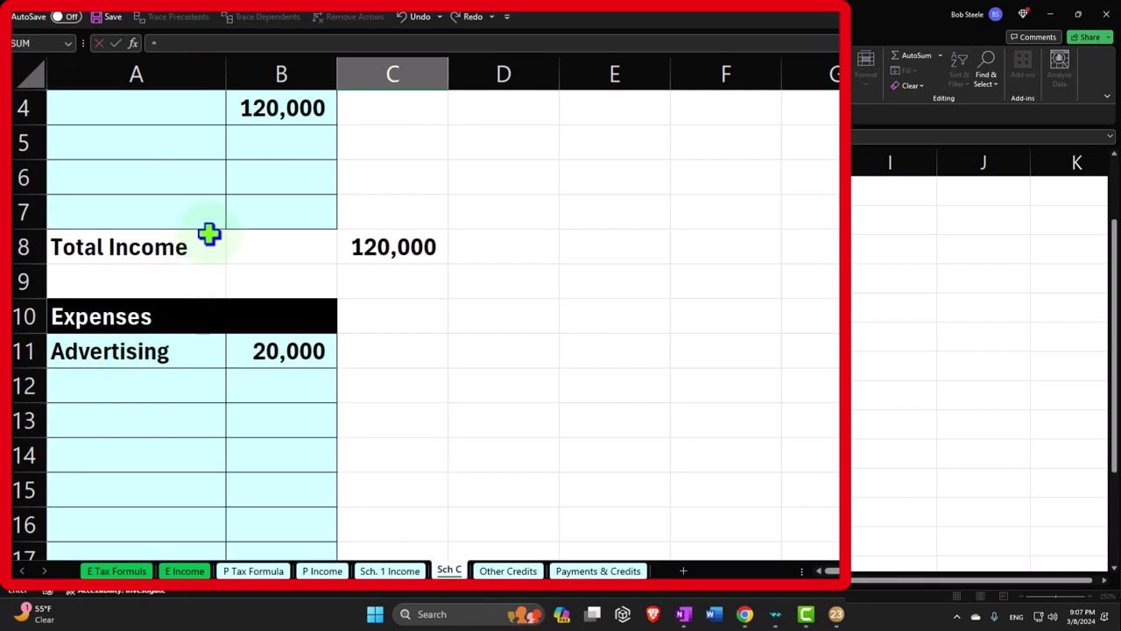
left_click(385, 250)
type("-")
key("Up")
key("Up")
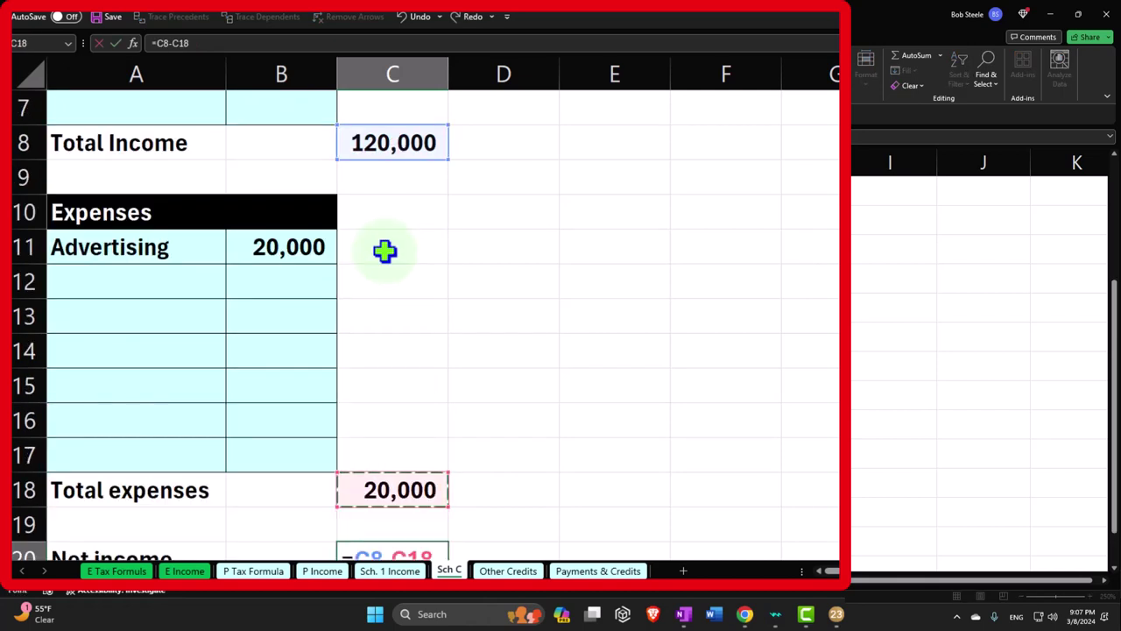
key("Return")
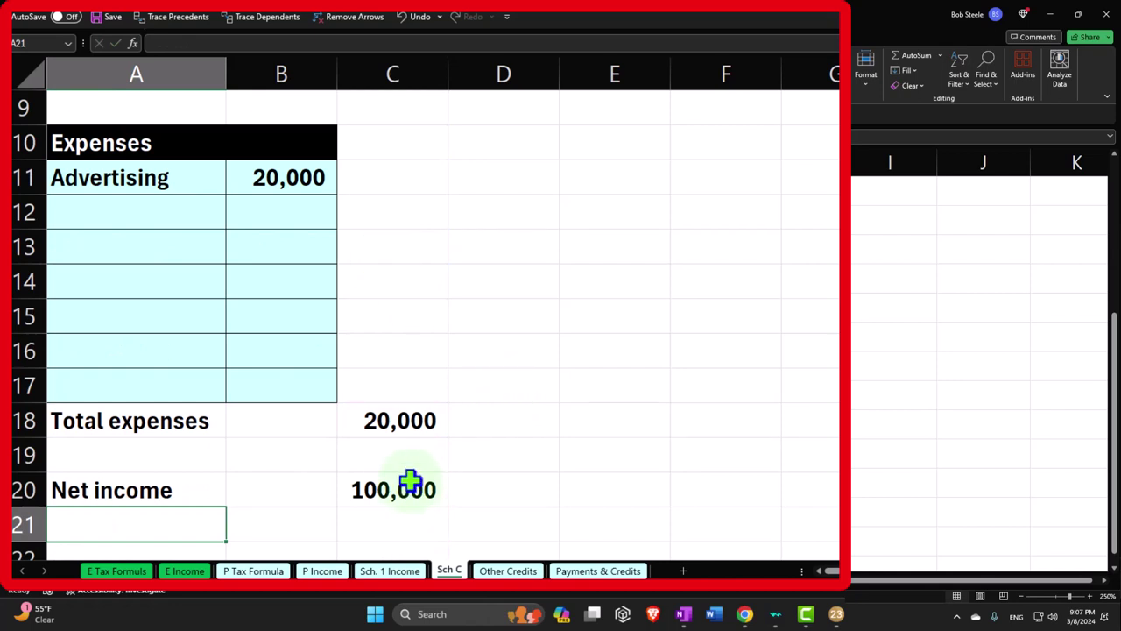
scroll(409, 481, "up", 3)
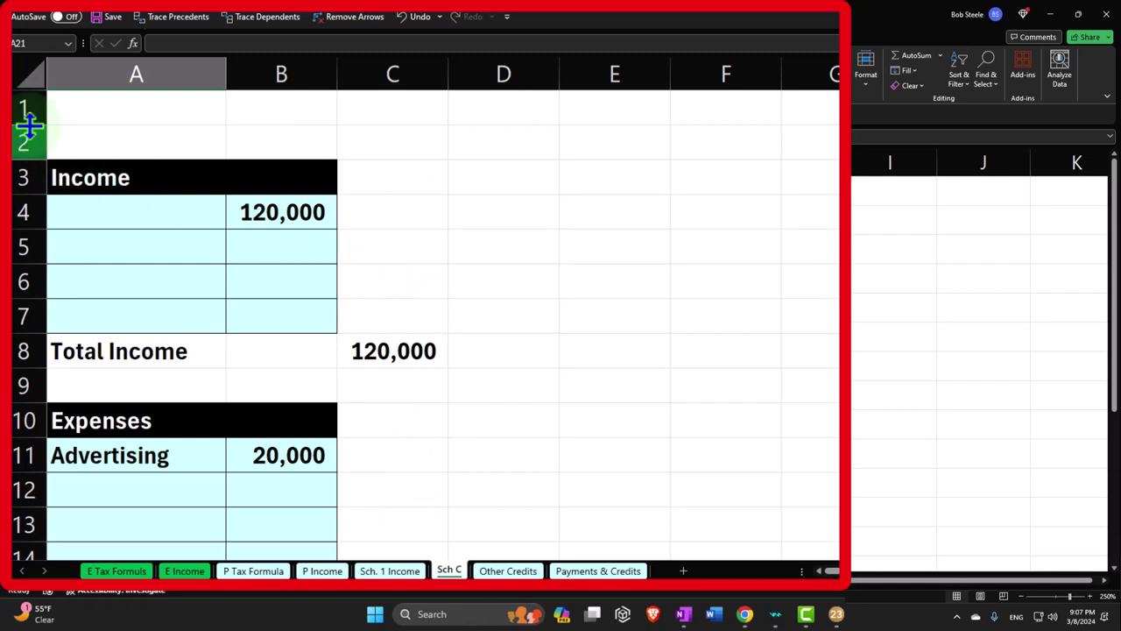
Delete the empty rows 1 and 2 at the top of the Sch C sheet
left_click_drag(26, 103, 148, 123)
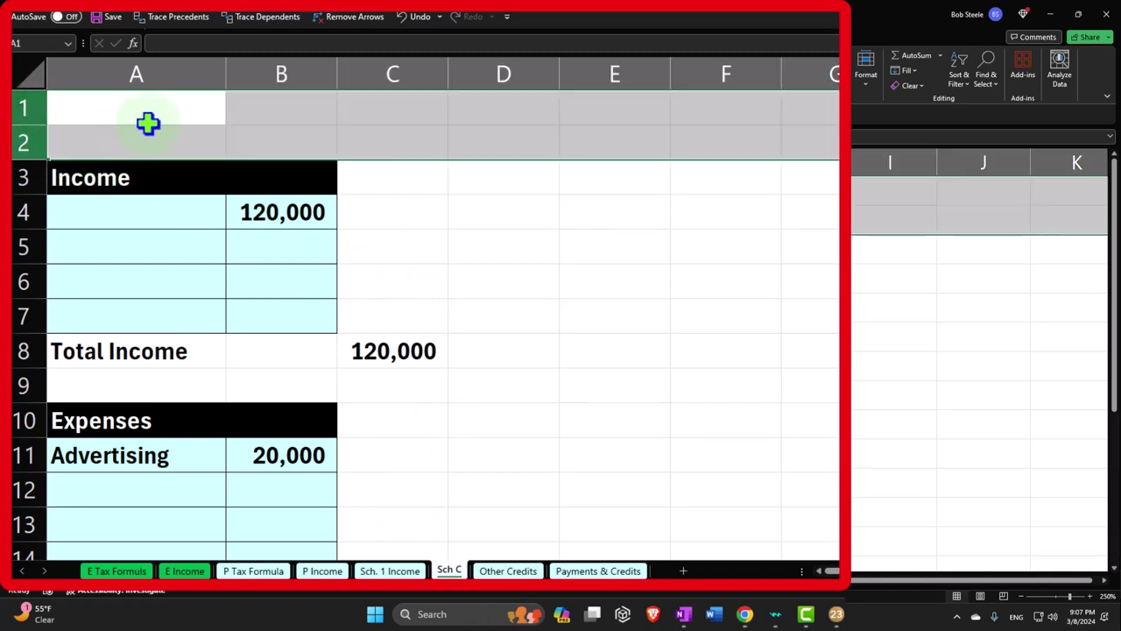
right_click(148, 124)
left_click(203, 271)
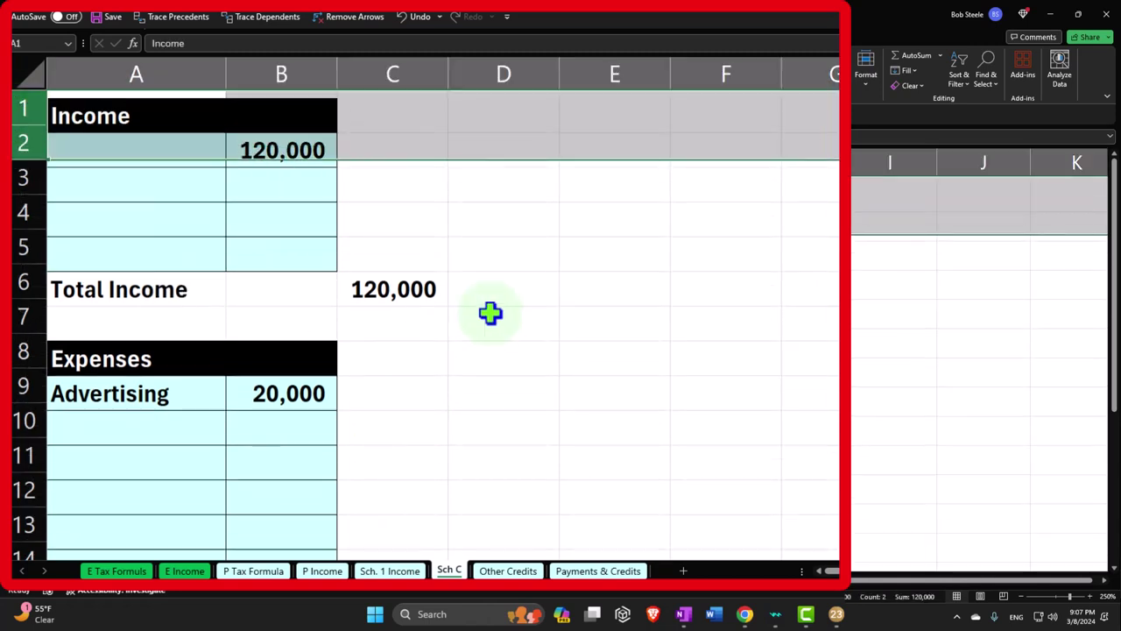
left_click(501, 313)
scroll(508, 310, "down", 3)
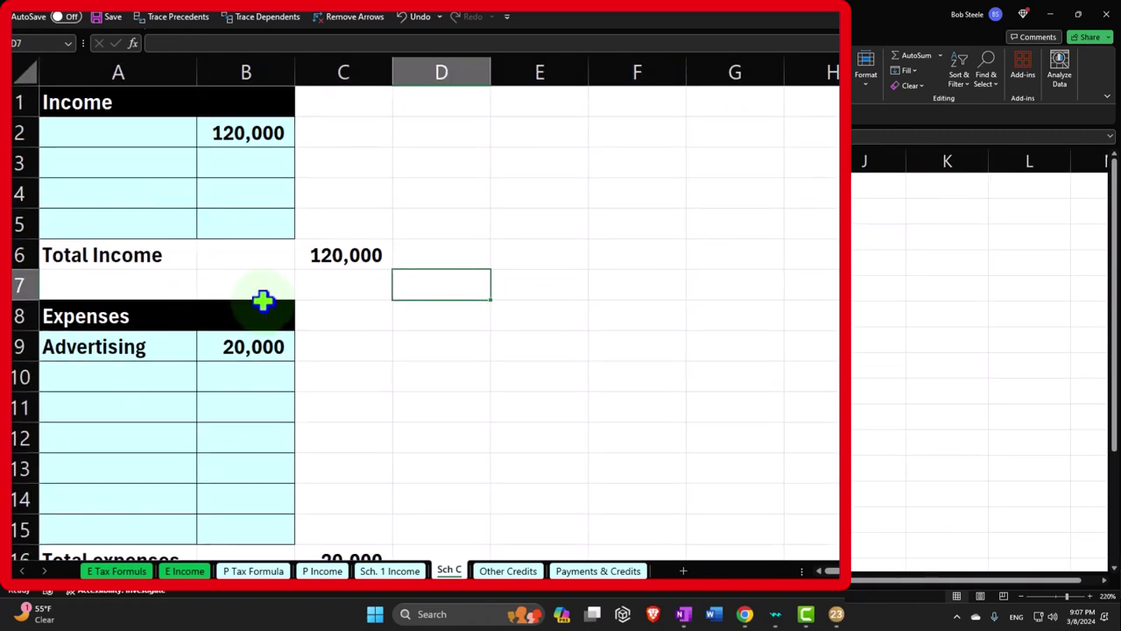
scroll(263, 301, "down", 1)
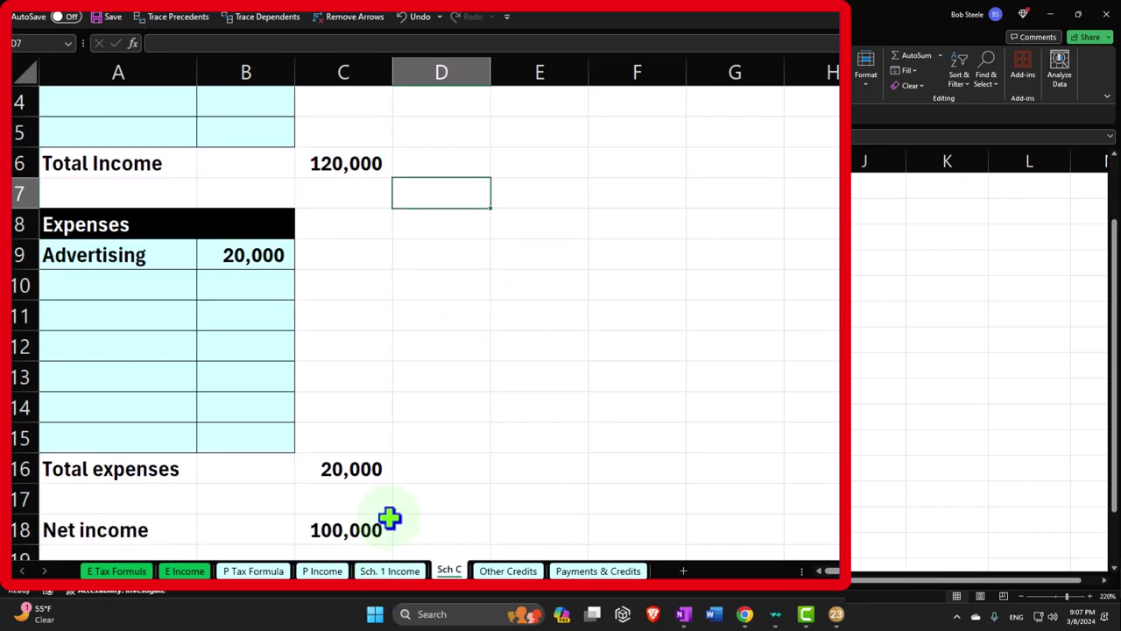
scroll(389, 518, "up", 1)
scroll(389, 517, "down", 1)
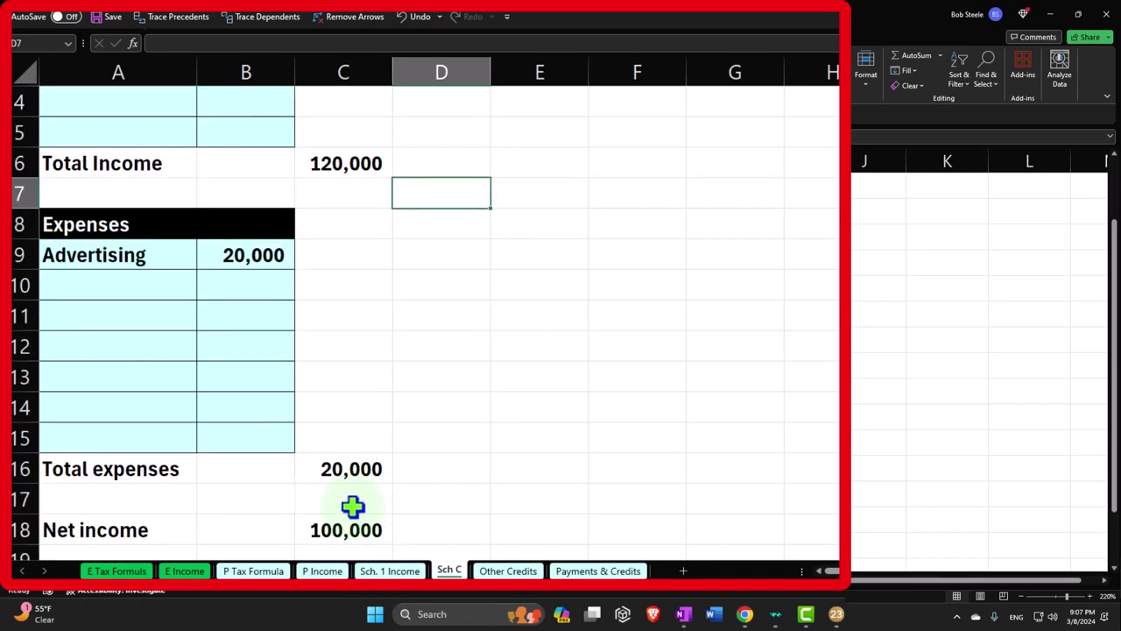
Clear the 100,000 W-2 wage in B2 of the P Income sheet
left_click(322, 571)
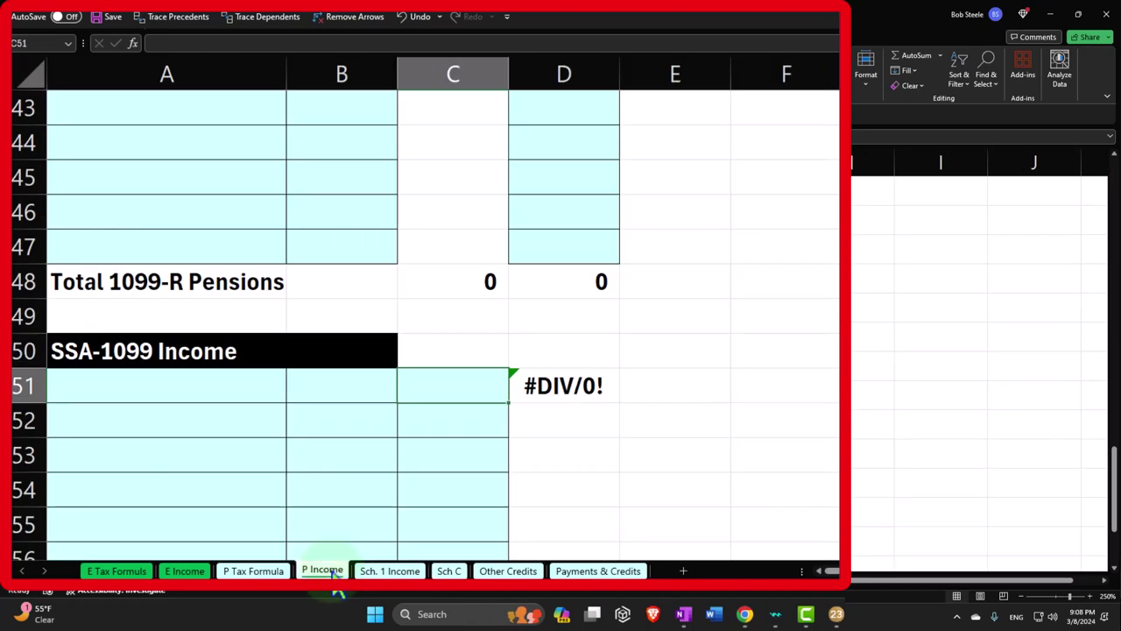
left_click(253, 571)
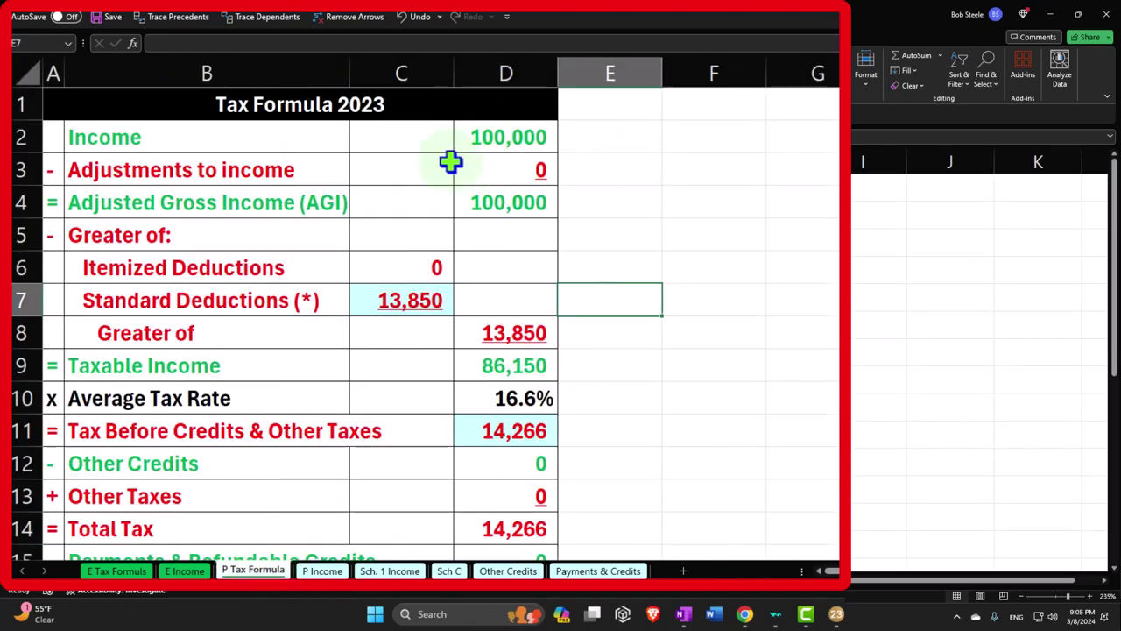
left_click(323, 571)
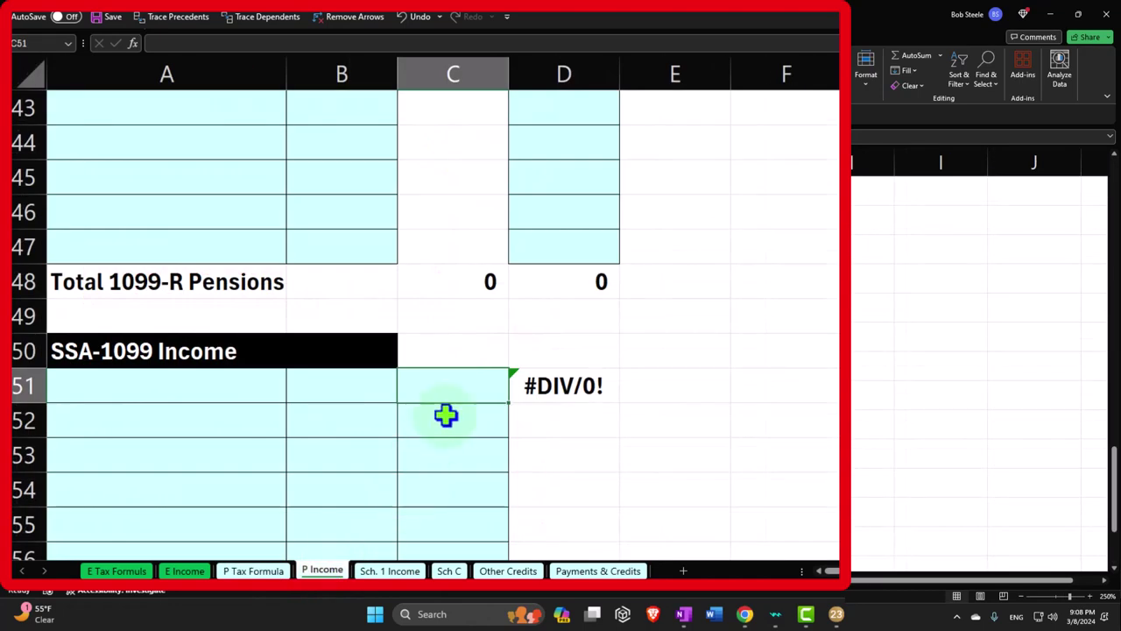
scroll(446, 415, "up", 5)
scroll(445, 415, "up", 9)
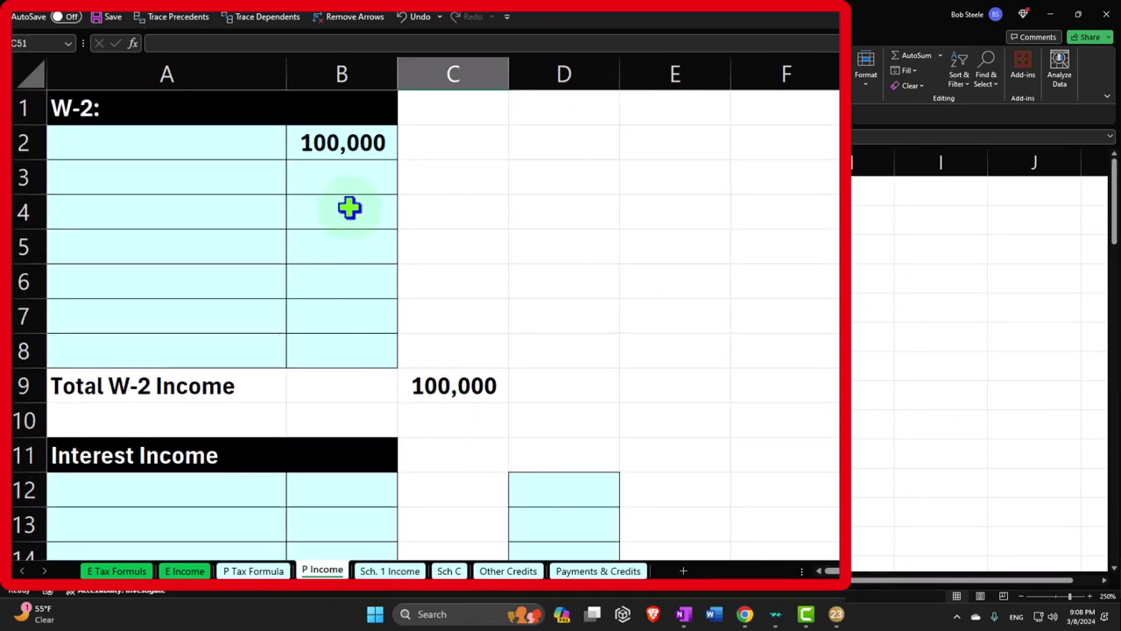
left_click(341, 145)
key("Delete")
scroll(403, 333, "down", 15)
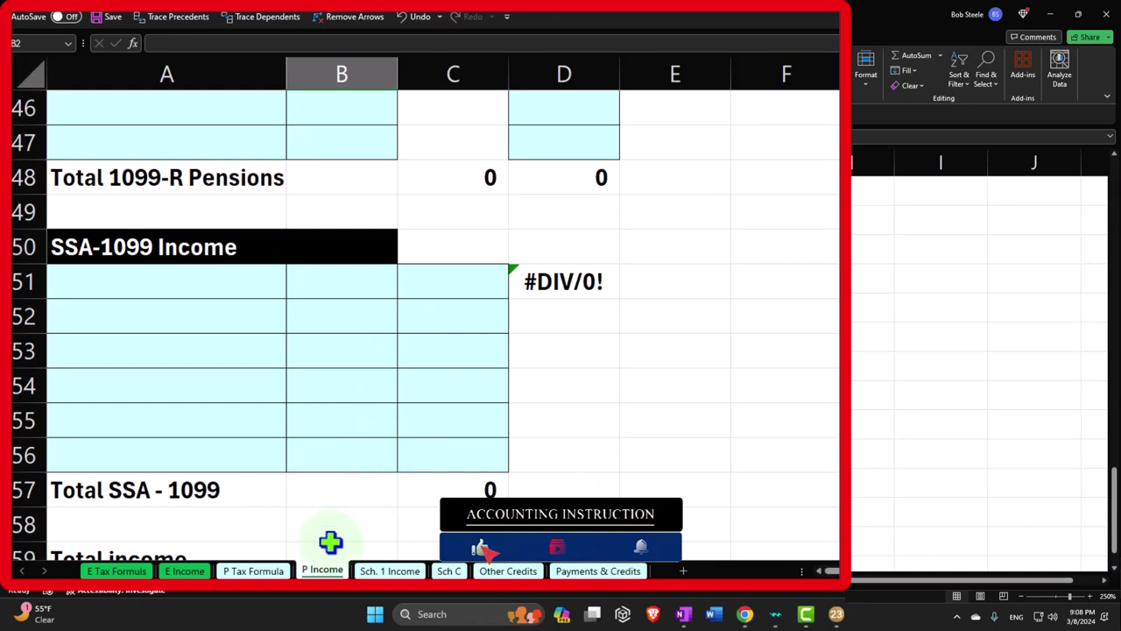
Add Sch C net income C18 to the Income formula in D2 of P Tax Formula
left_click(253, 570)
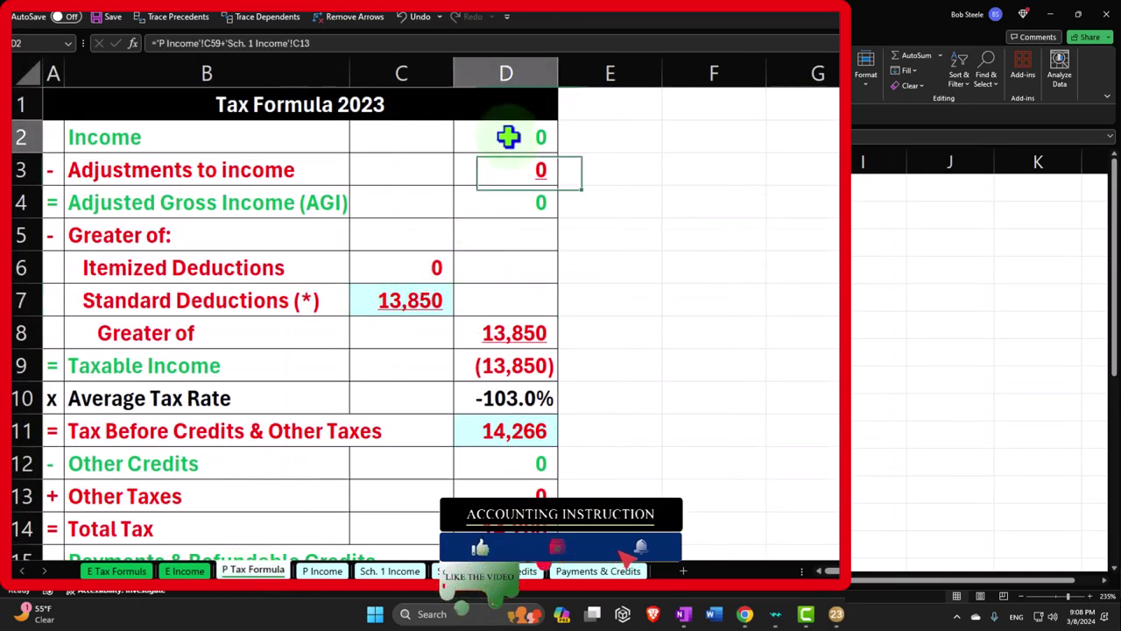
double_click(507, 138)
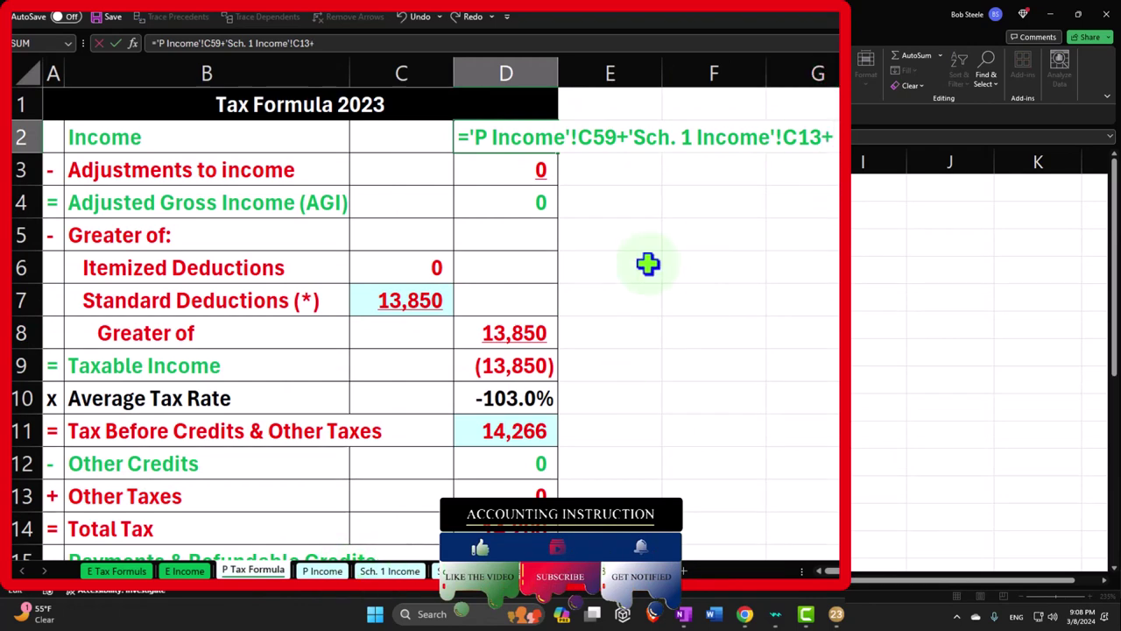
left_click(442, 570)
scroll(430, 494, "down", 1)
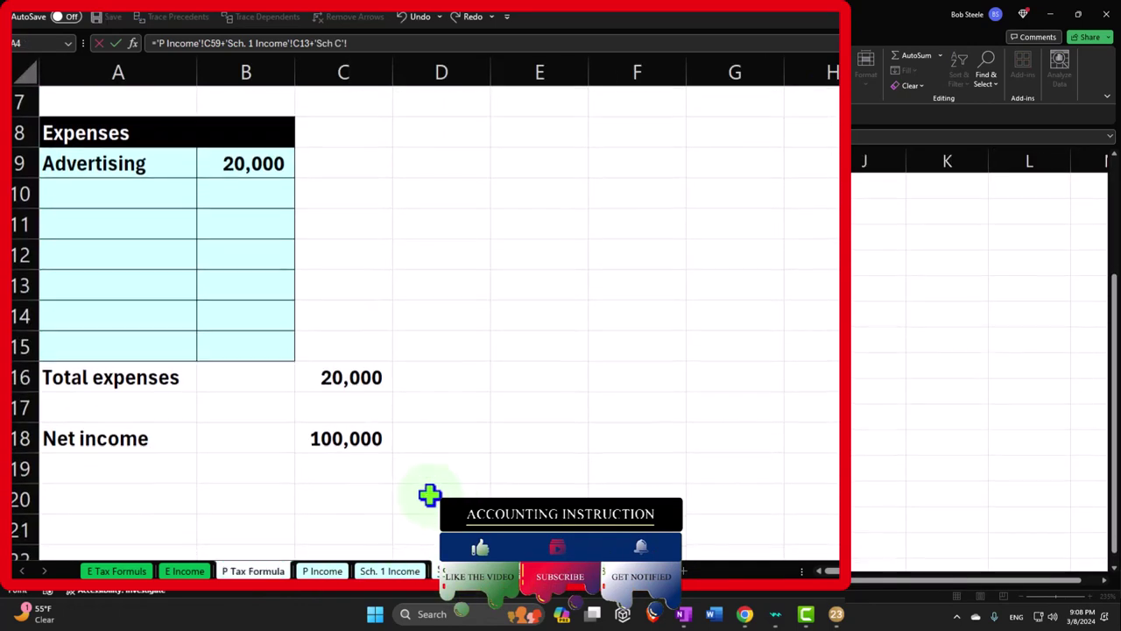
left_click(345, 438)
key("Return")
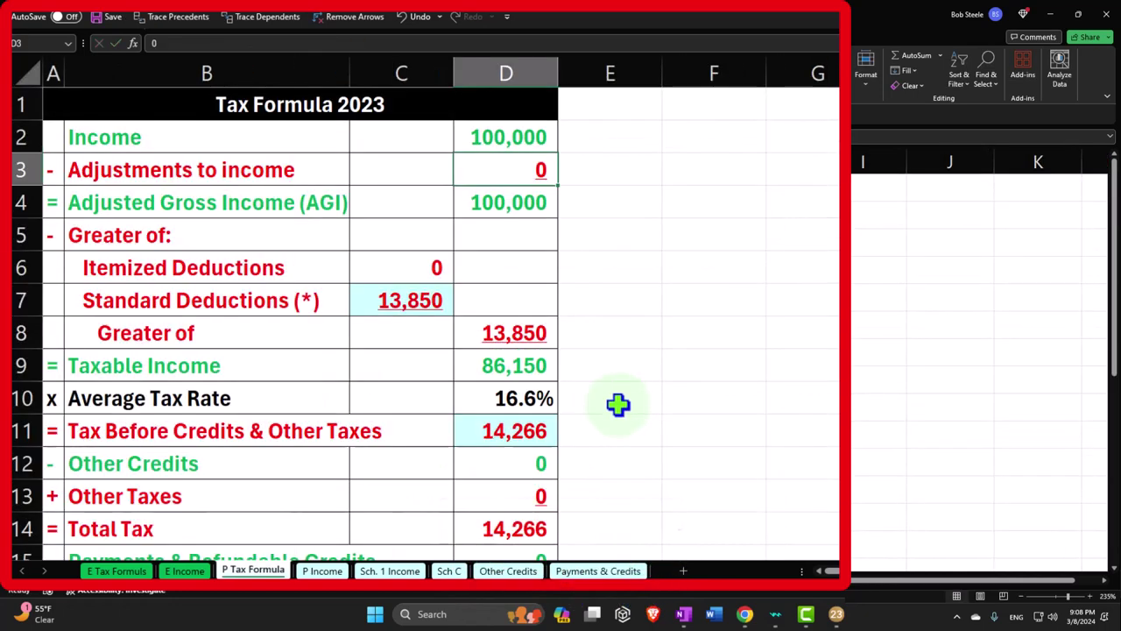
Review the totals down column D of P Tax Formula, ending on Other Taxes in D13
left_click(506, 139)
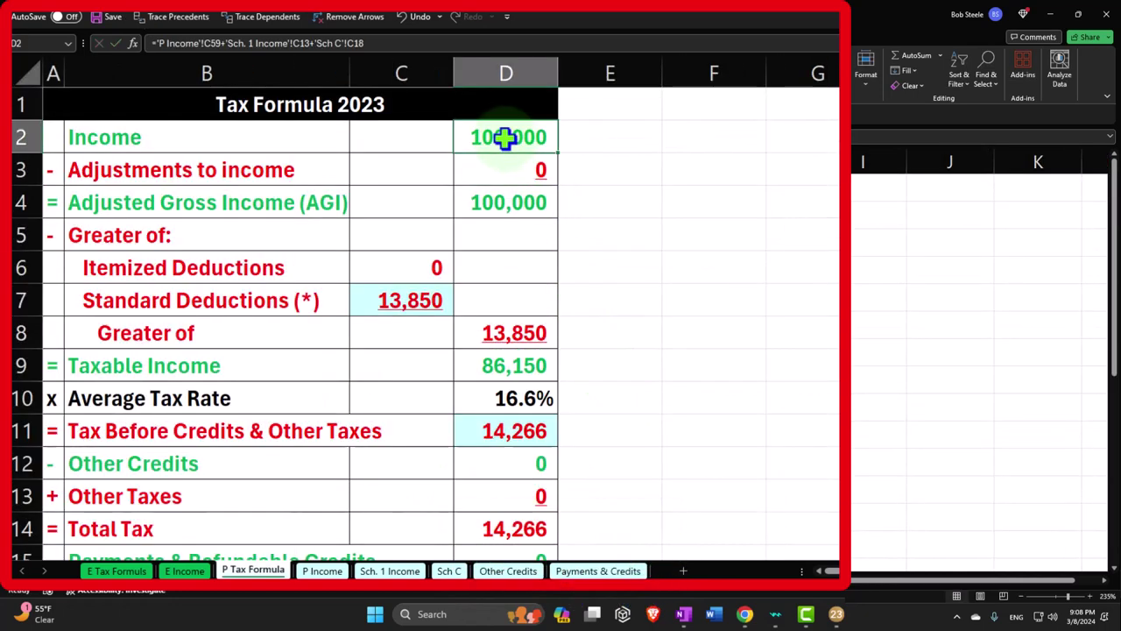
key("Down")
key("Down")
key("Down")
key("Down")
key("Down")
key("Down")
key("Down")
key("Down")
key("Down")
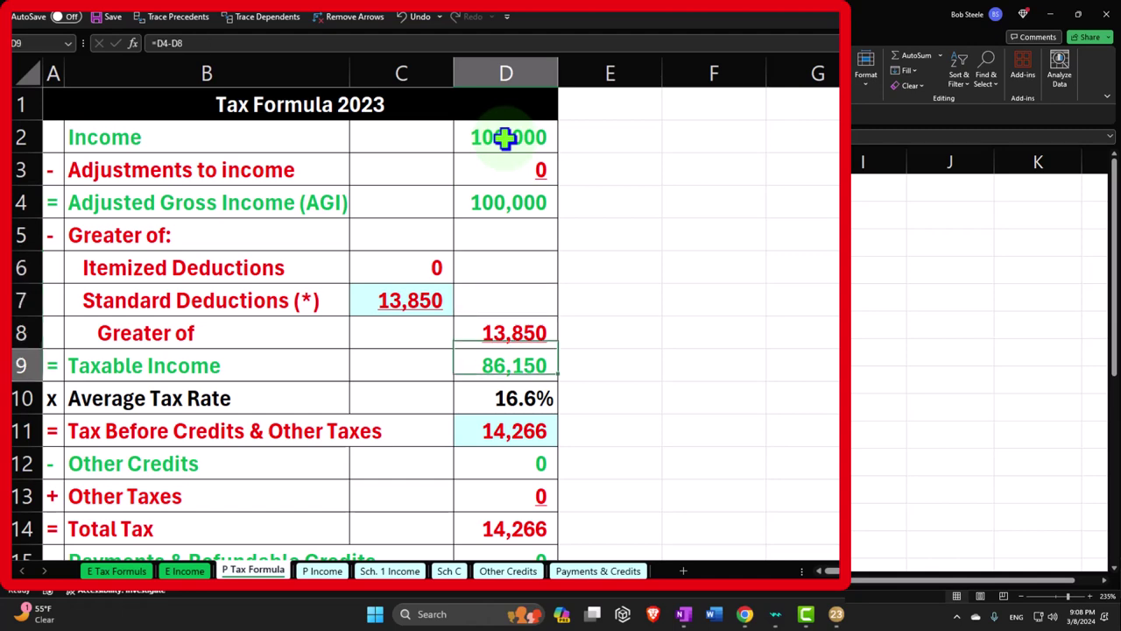
key("Down")
key("Down")
key("Down")
key("Down")
key("Down")
key("Up")
key("Up")
key("Up")
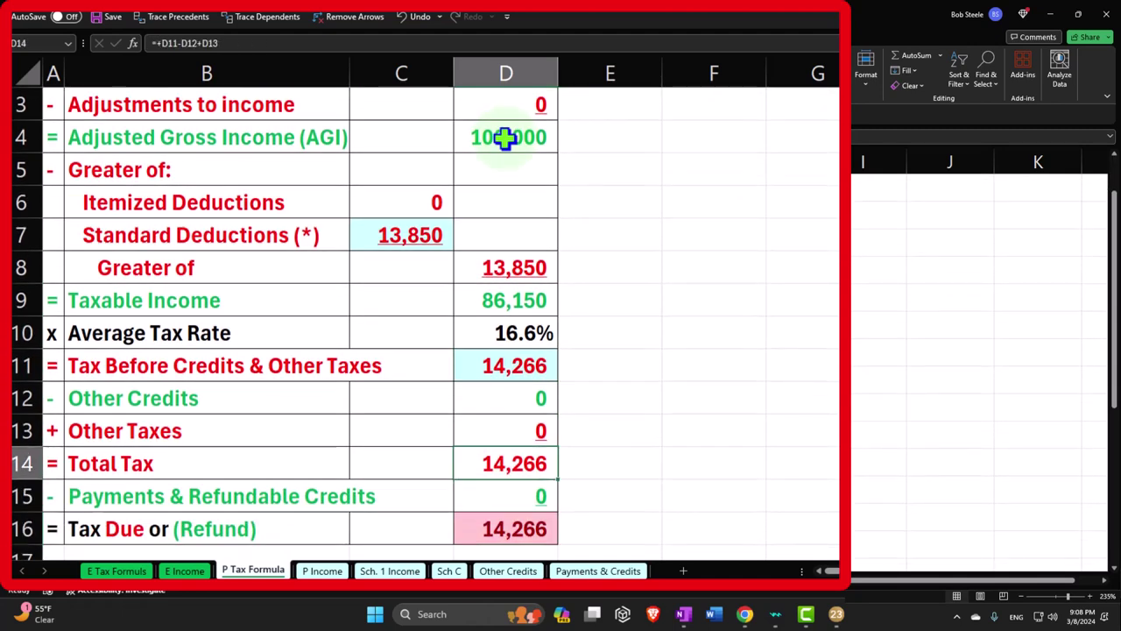
key("Left")
key("Left")
key("Left")
key("Right")
key("Right")
key("Right")
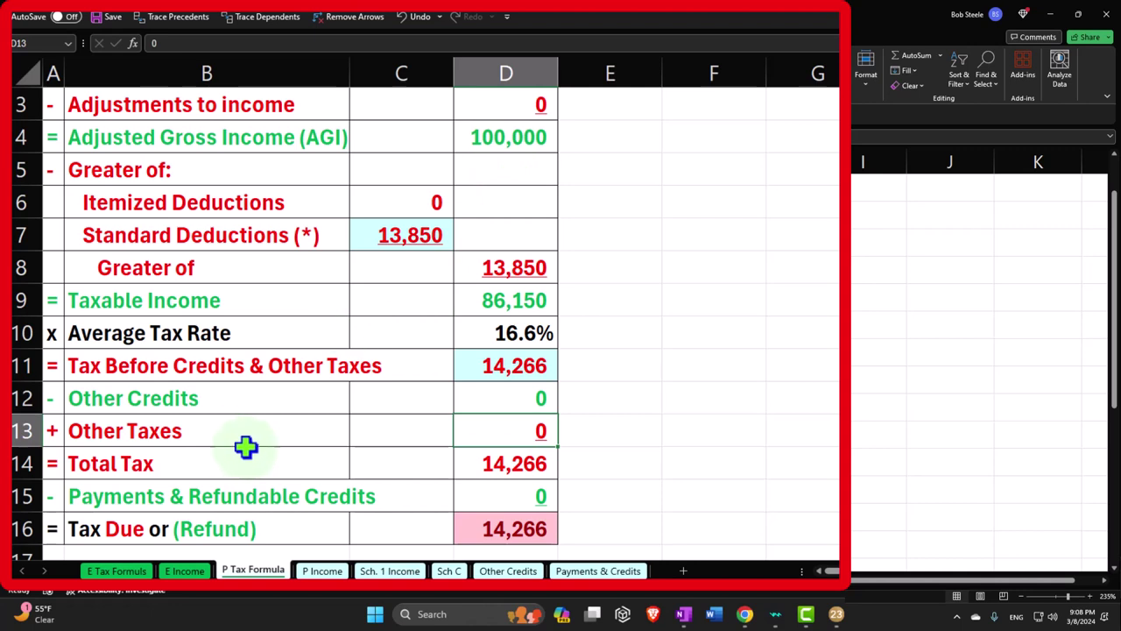
Insert a new blank worksheet after the Other Credits sheet with Shift+F11
left_click(509, 571)
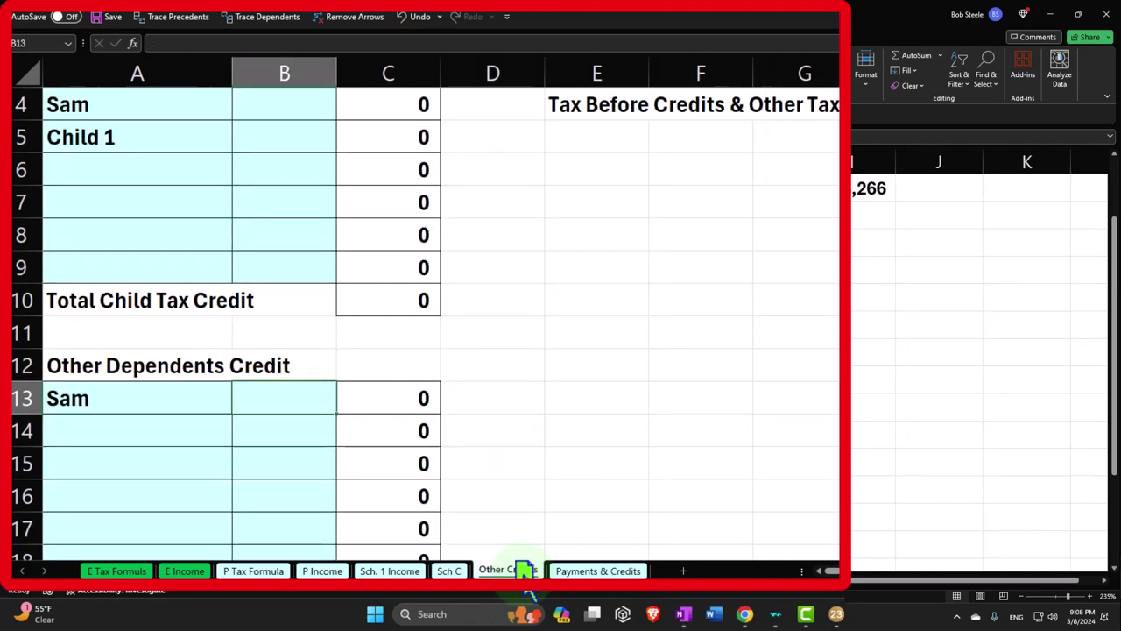
left_click(280, 574)
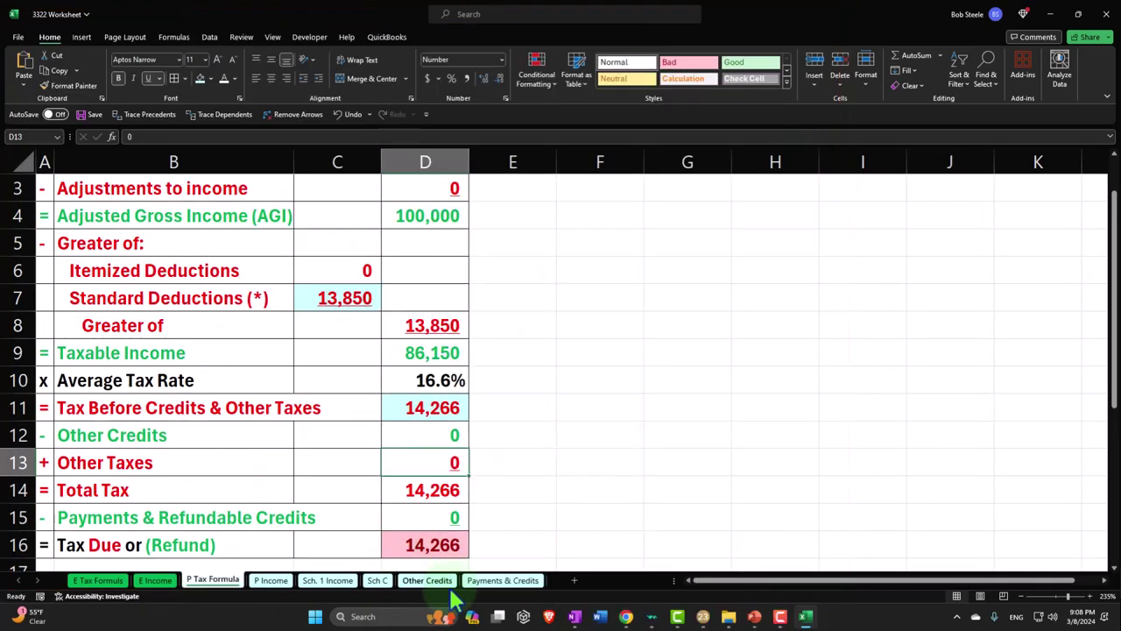
left_click(508, 571)
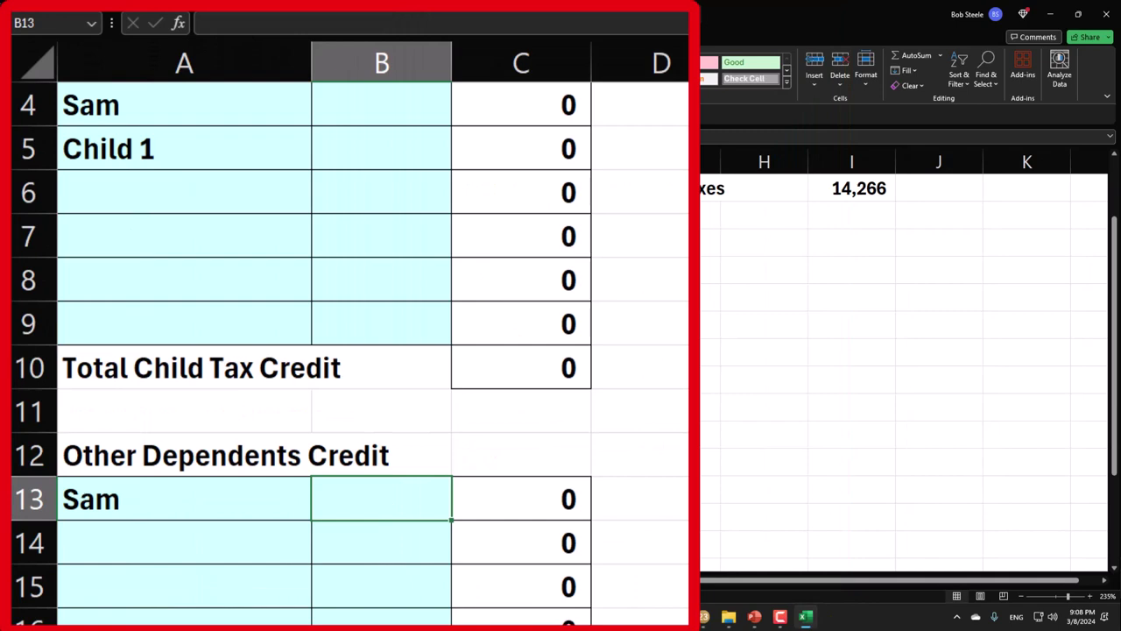
key("shift+F11")
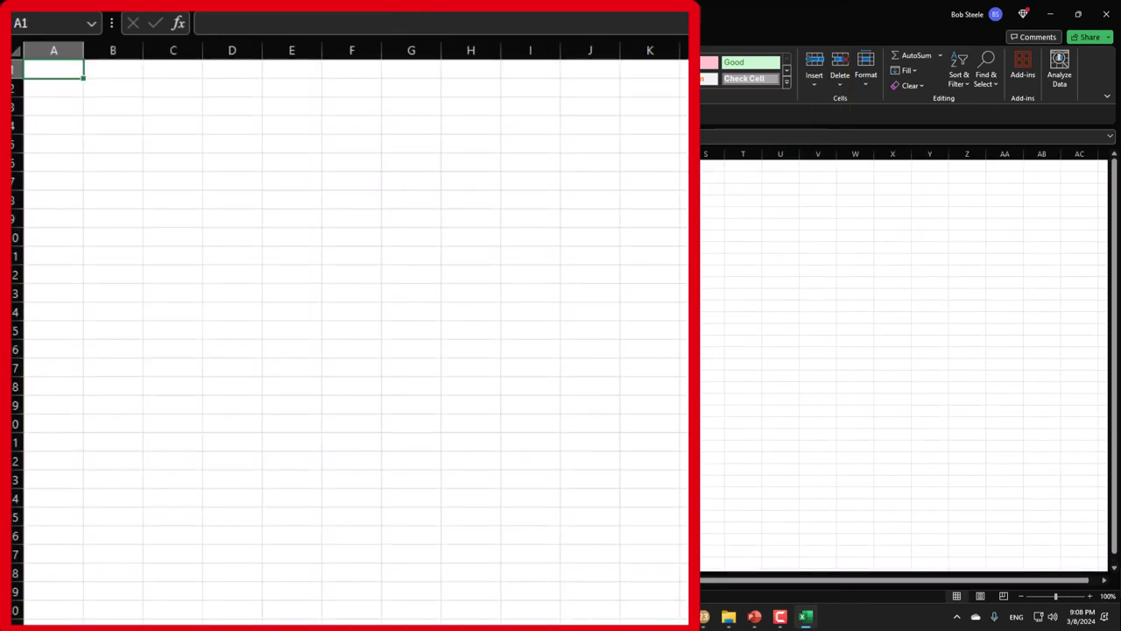
Apply symbol-less Currency with 0 decimals and bracketed negatives to the whole sheet
key("F2")
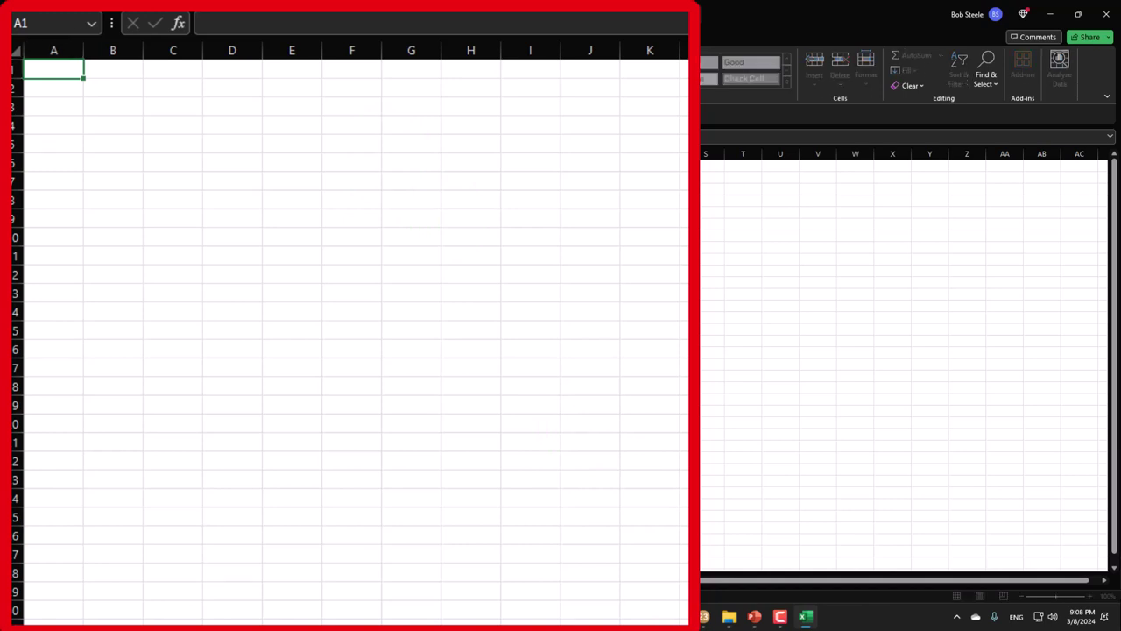
key("Return")
key("Up")
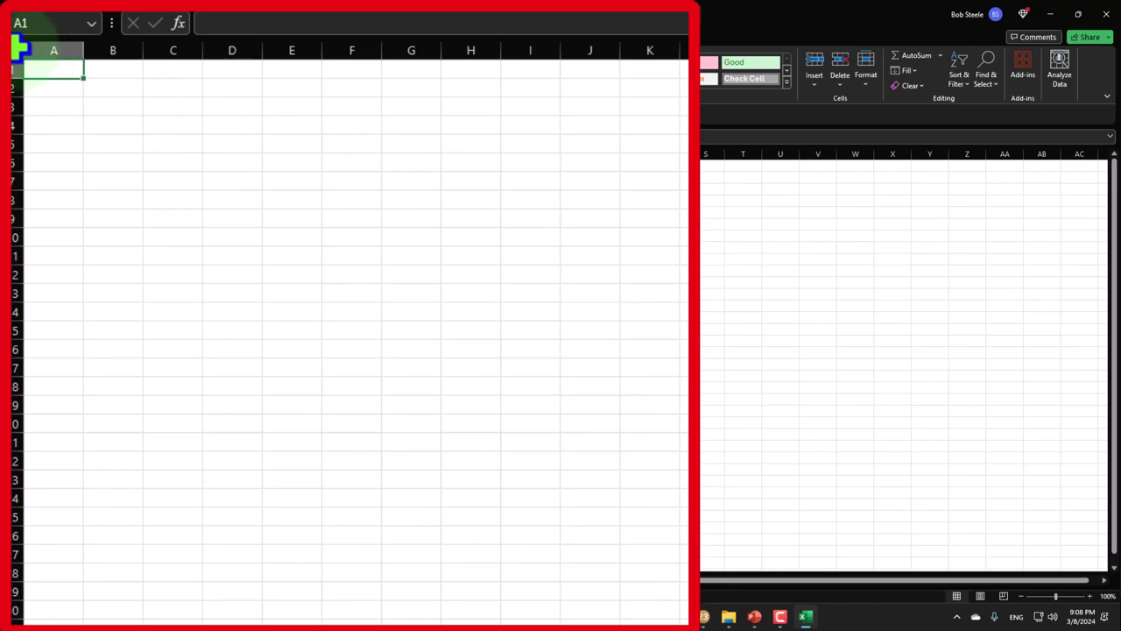
left_click(19, 48)
right_click(200, 166)
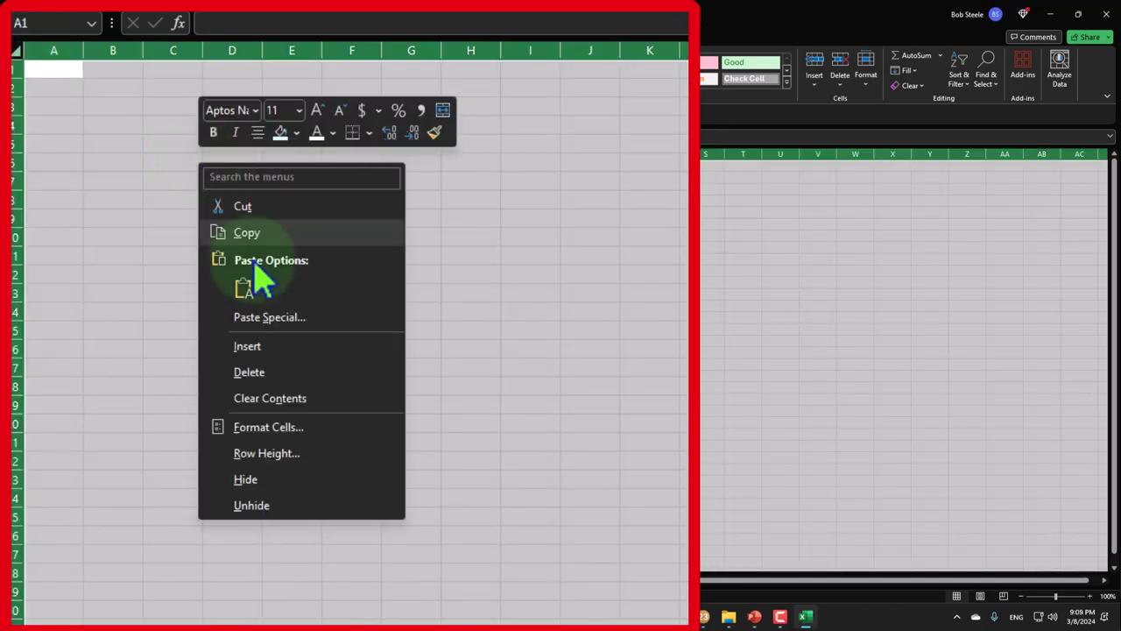
left_click(302, 429)
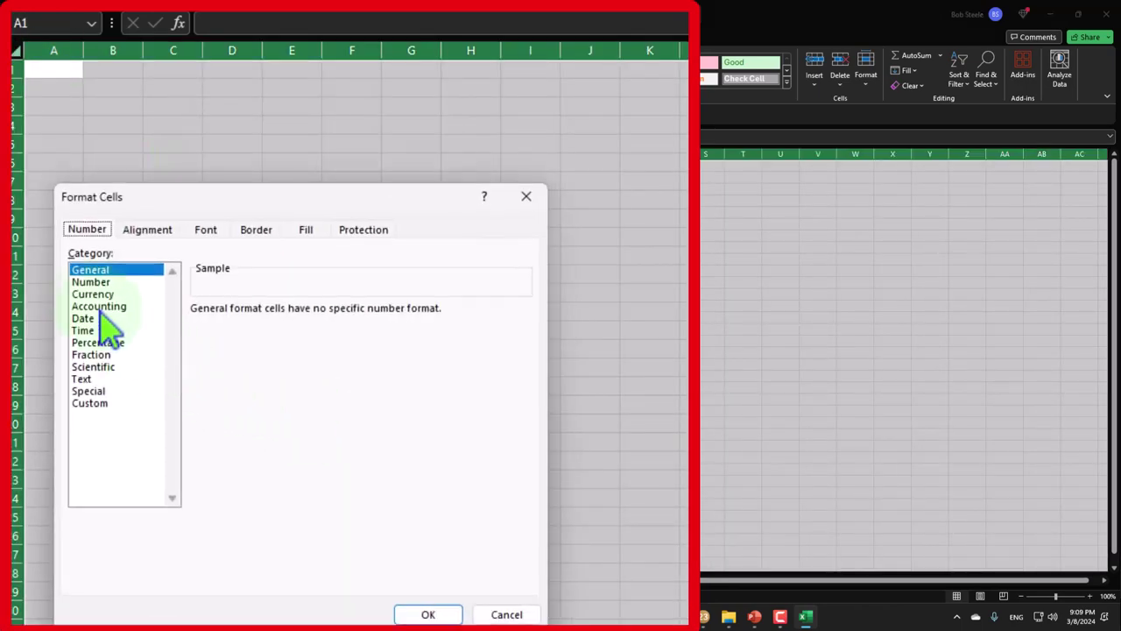
left_click(93, 295)
left_click(235, 406)
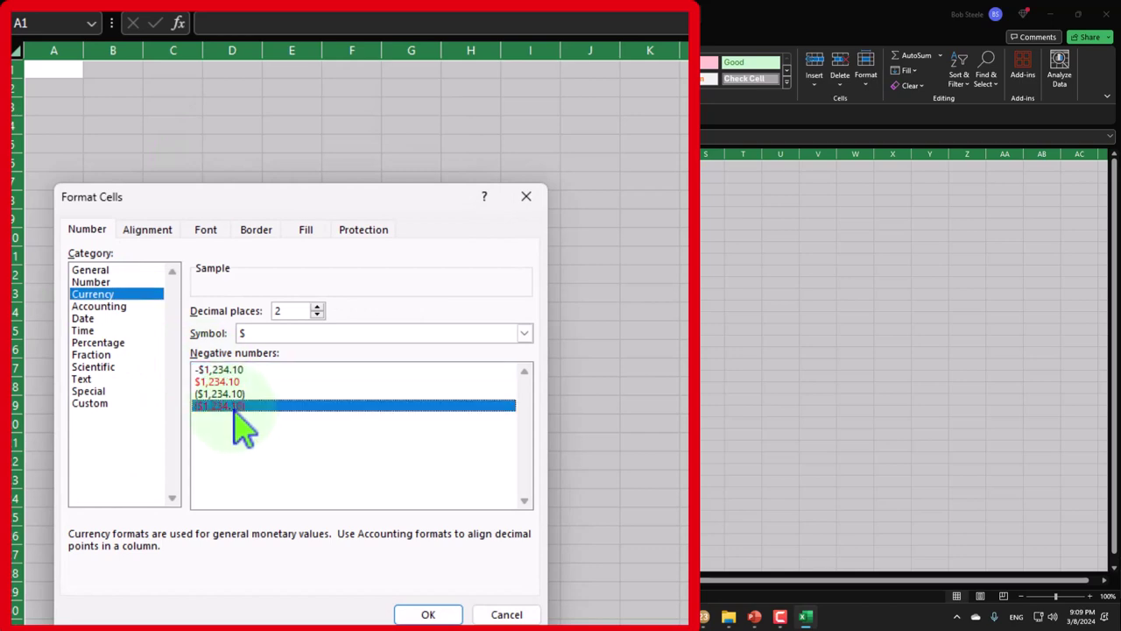
left_click(331, 335)
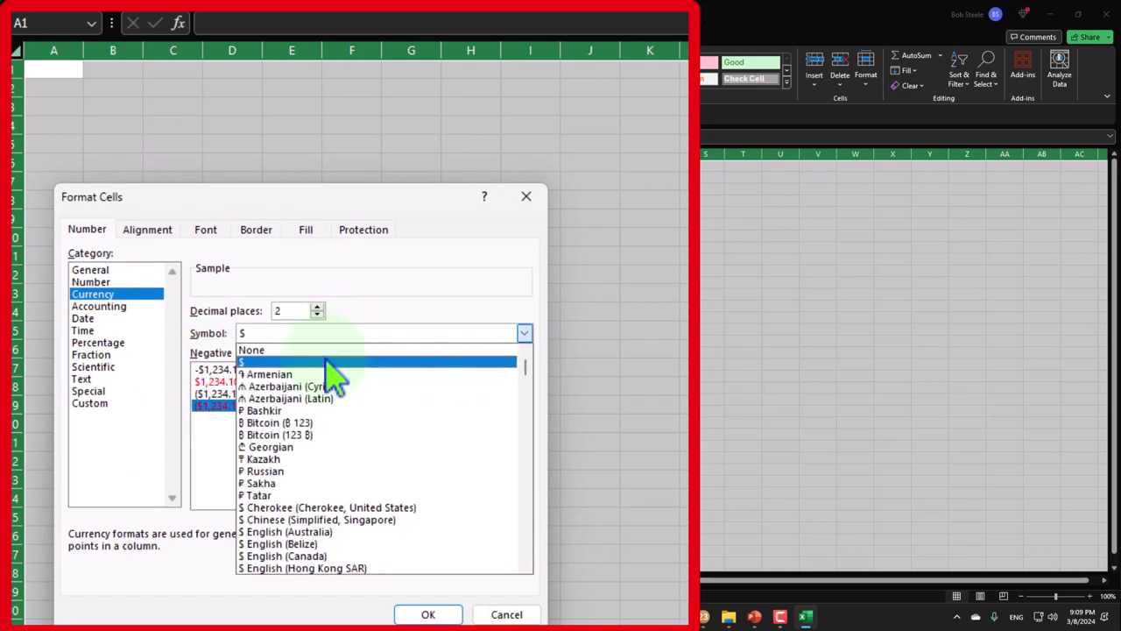
left_click(330, 349)
left_click(317, 313)
left_click(317, 314)
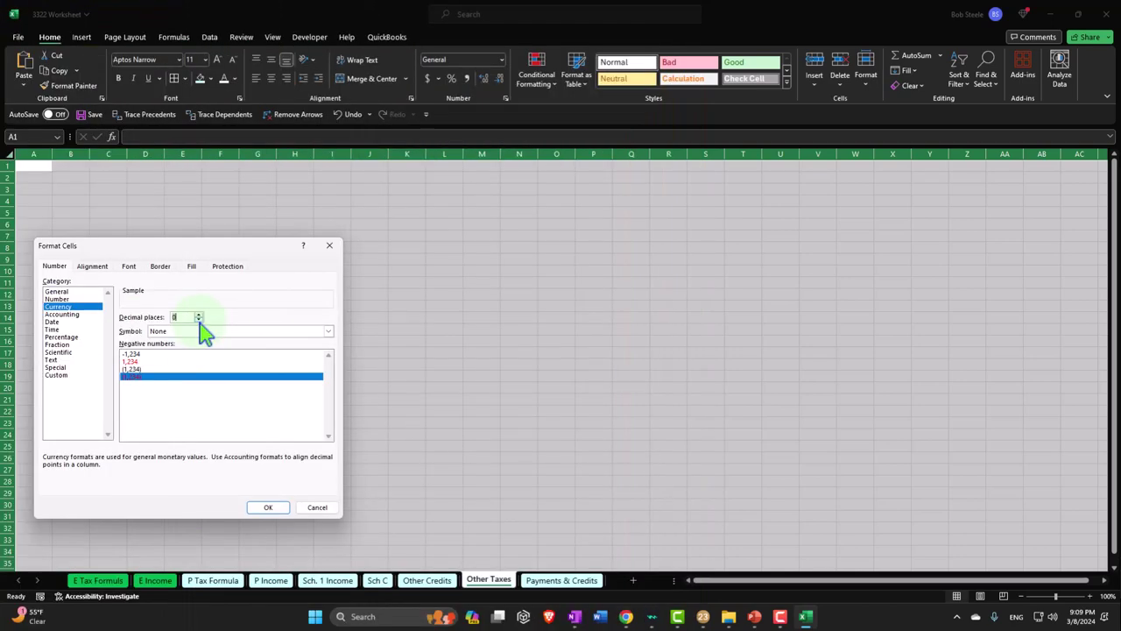
left_click(268, 507)
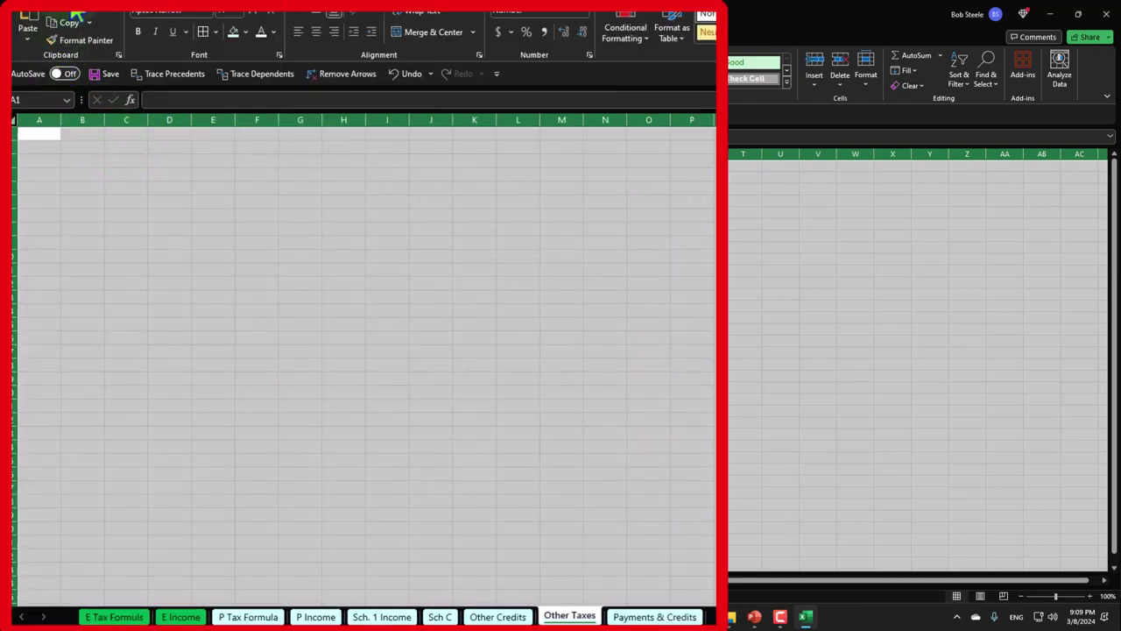
Enter the title 'Self Employment Tax' in cell A1
scroll(224, 274, "up", 4)
scroll(225, 274, "up", 2)
left_click(220, 286)
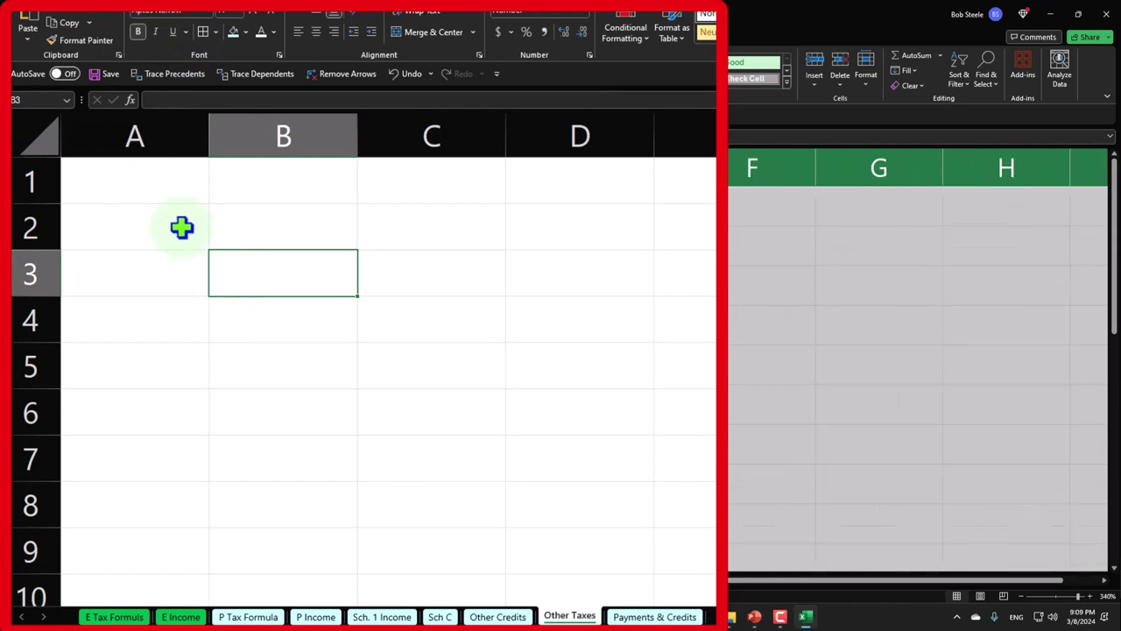
key("ctrl+Home")
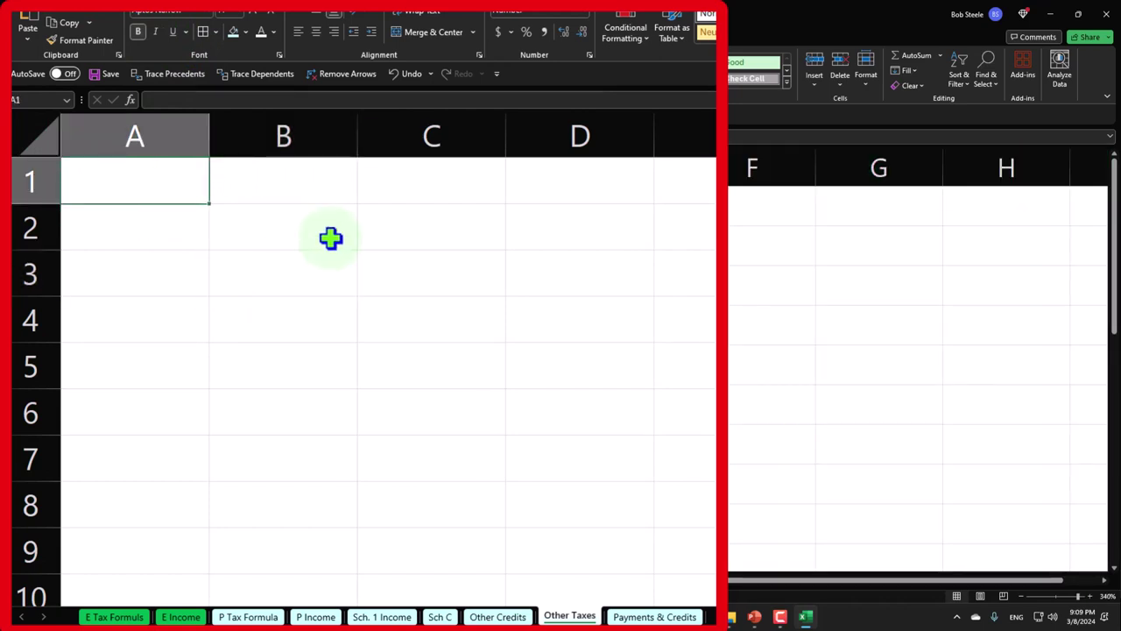
type("Self Empl")
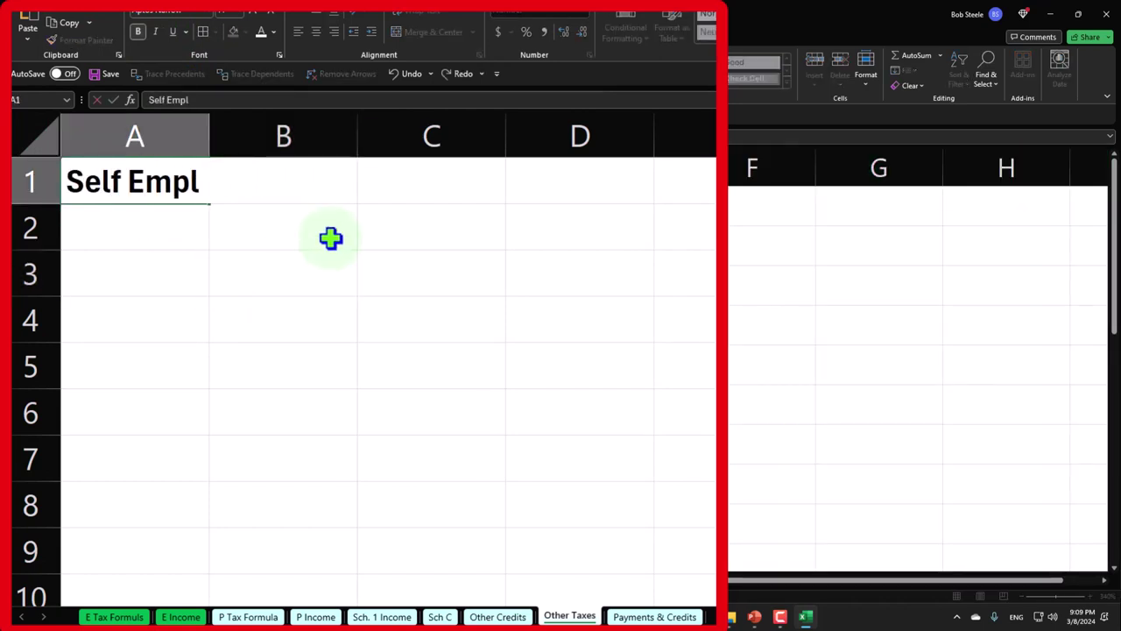
type("oyment Tax")
key("Return")
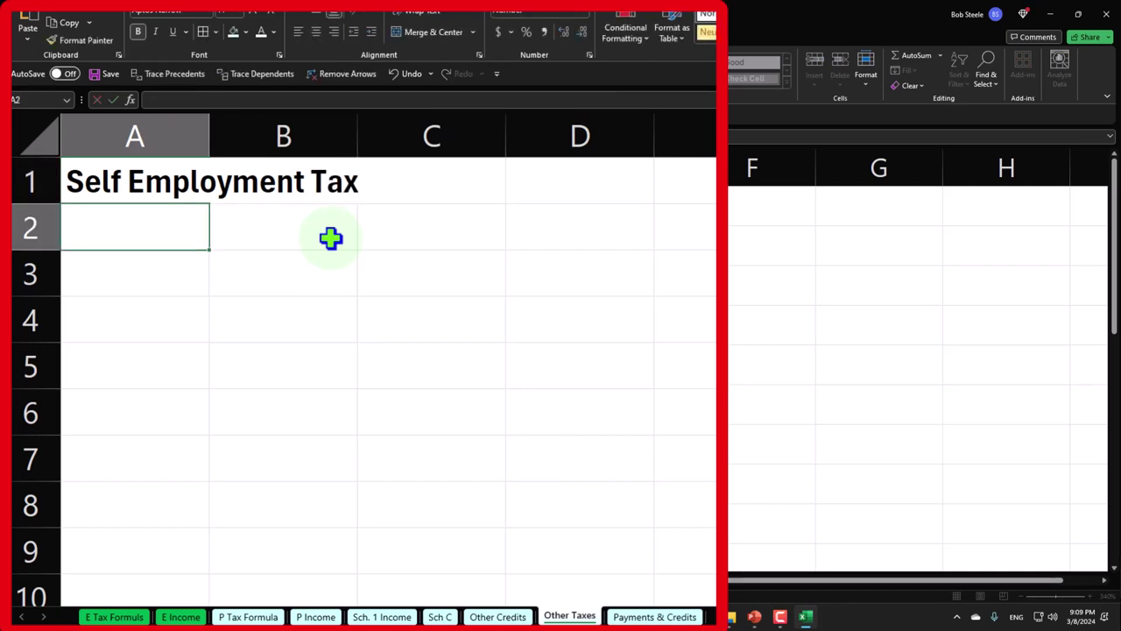
Make A1:B1 a black banner with white text and widen column A
left_click_drag(164, 180, 349, 171)
left_click(249, 37)
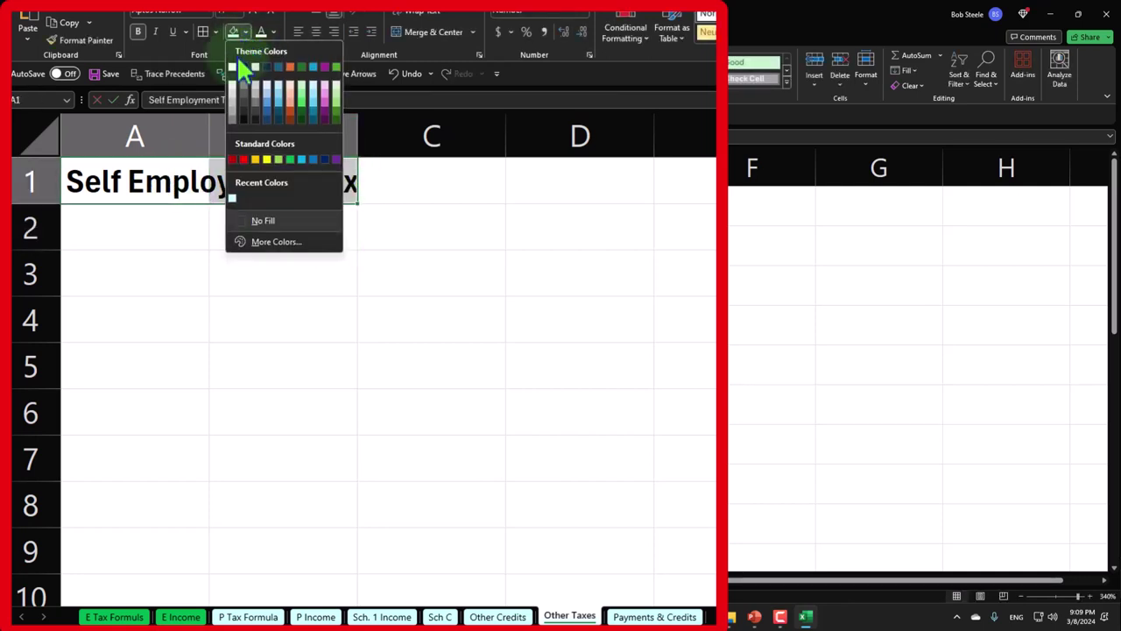
left_click(242, 66)
left_click(265, 31)
left_click(252, 279)
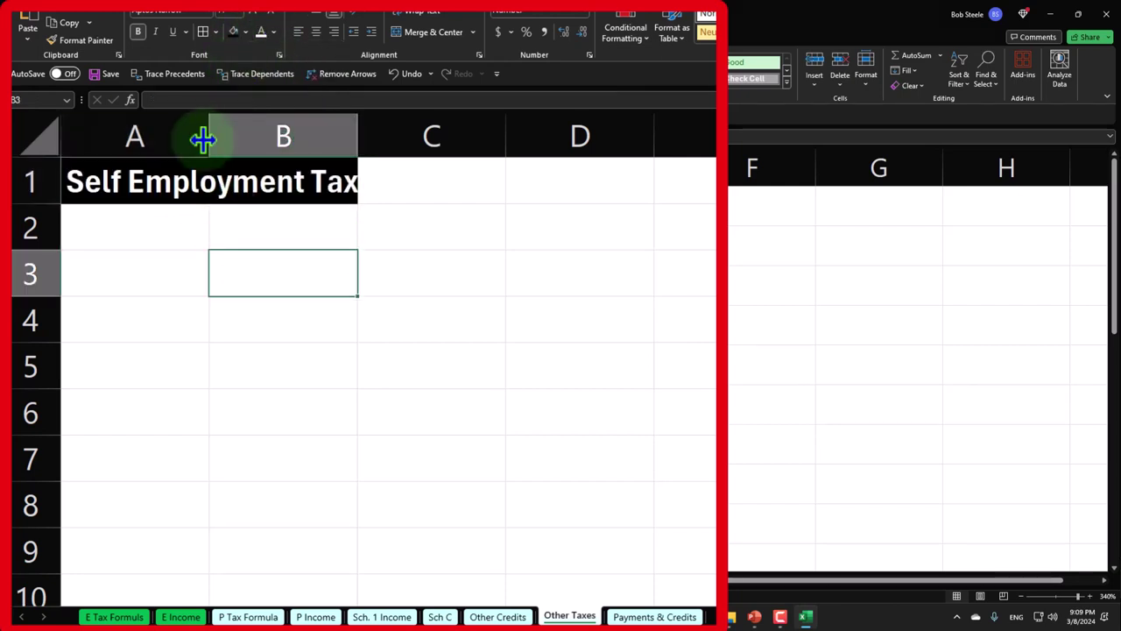
left_click_drag(209, 123, 270, 131)
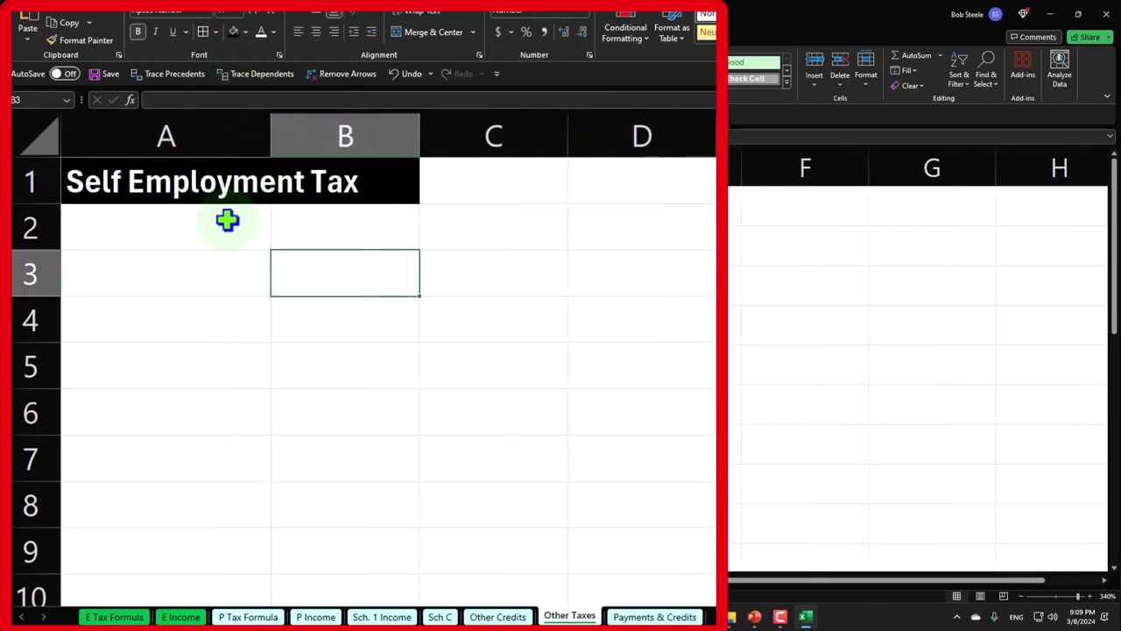
left_click(180, 226)
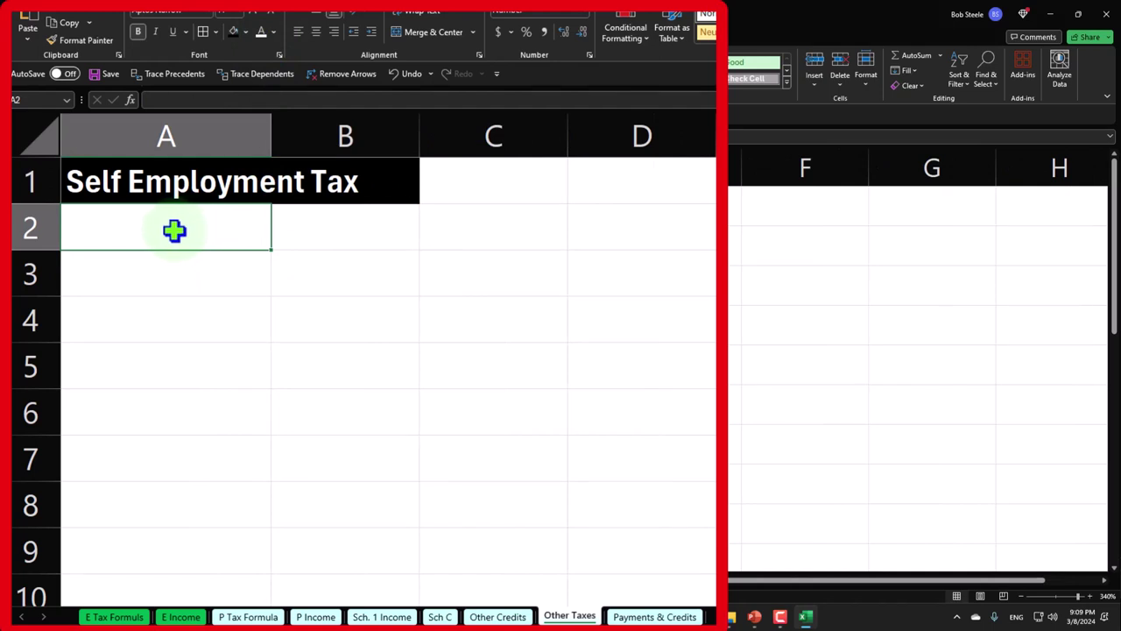
Label cell A2 'Sch C Income'
type("Sc")
key("BackSpace")
key("BackSpace")
type("Sch C")
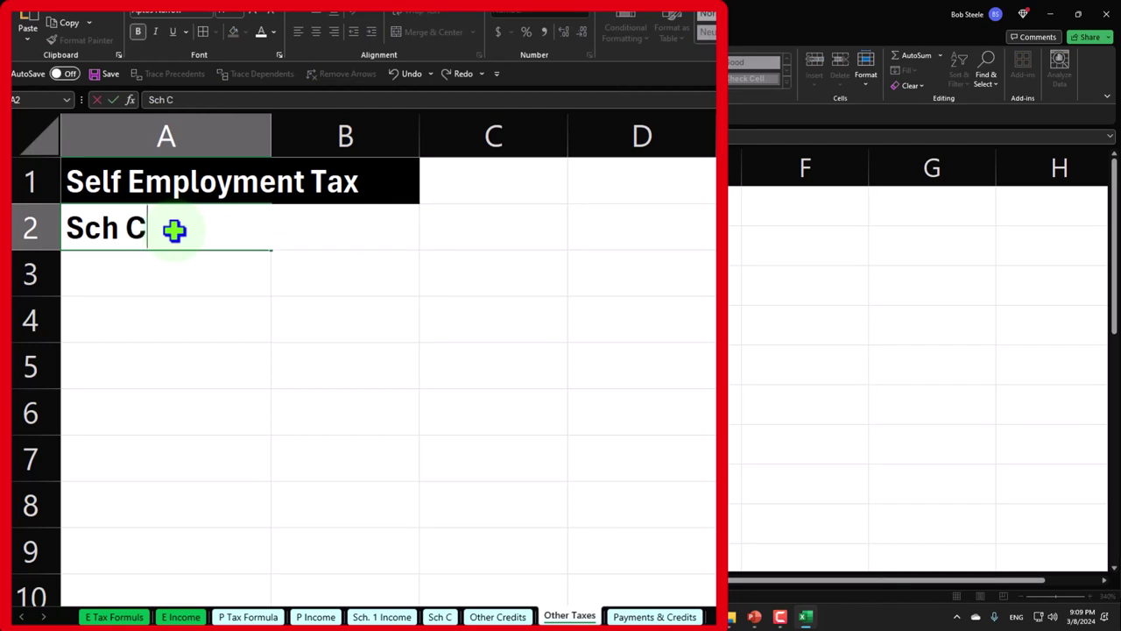
key("Tab")
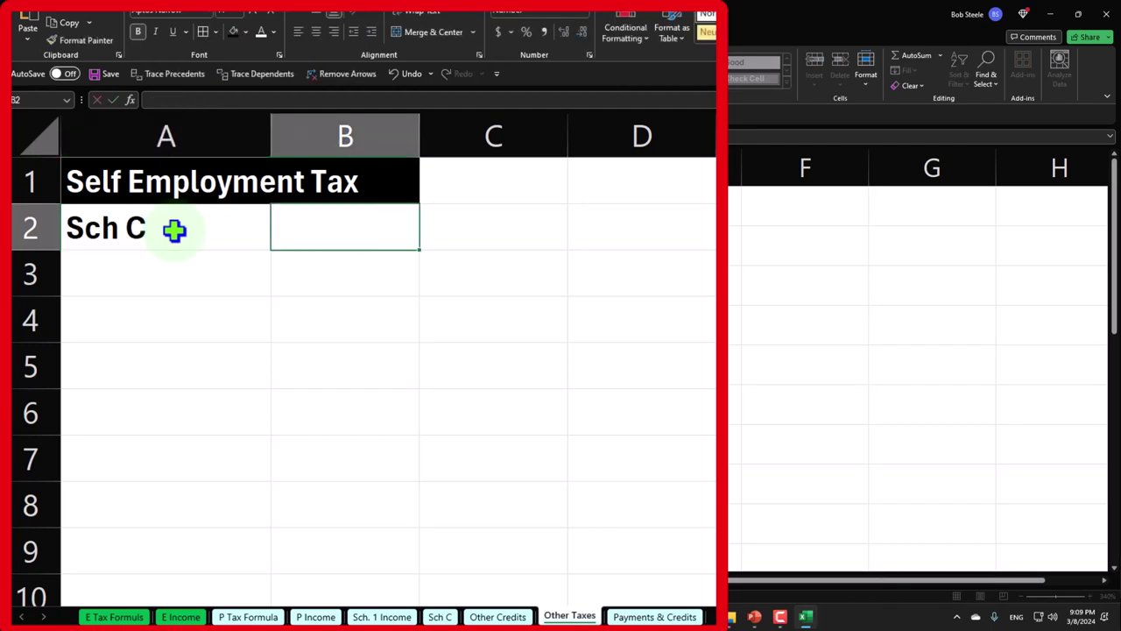
double_click(174, 229)
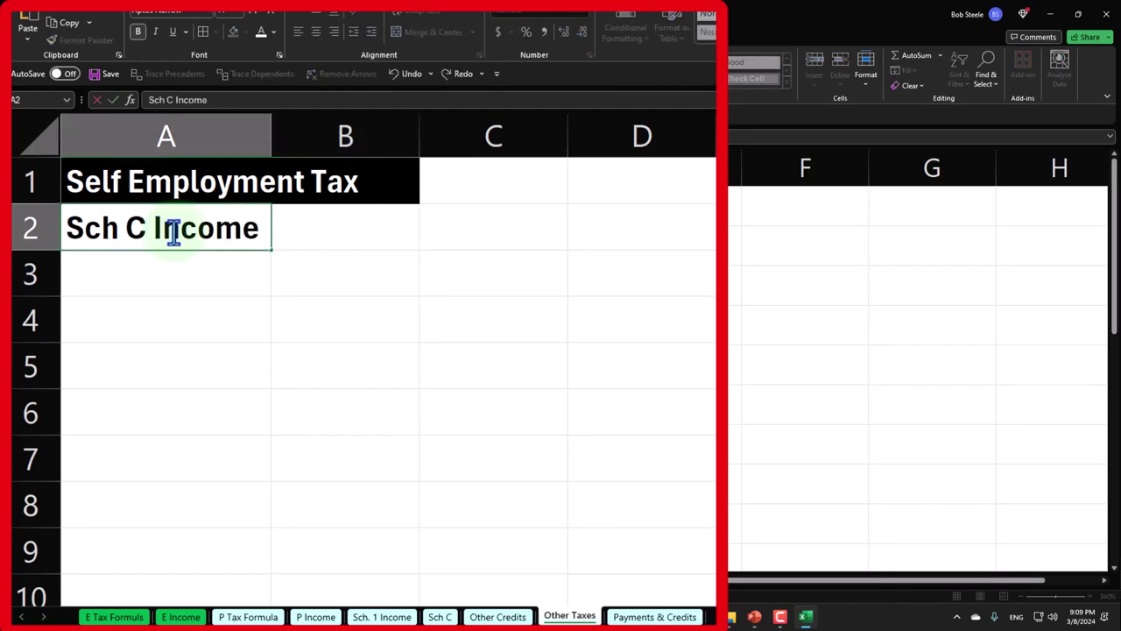
key("Return")
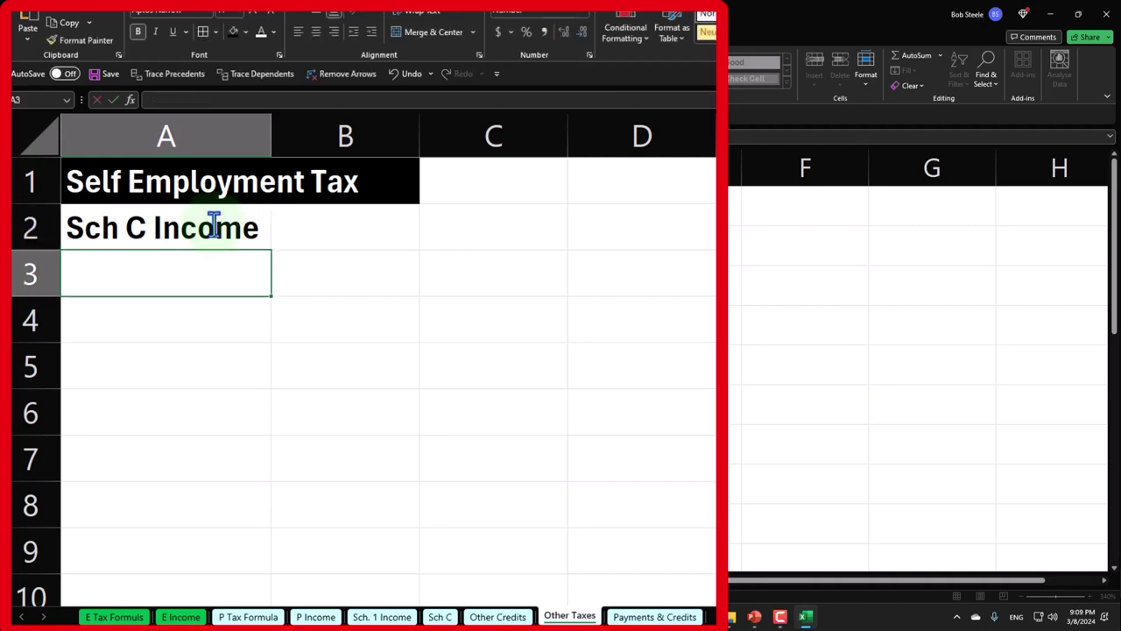
Link B2 to the Sch C net income with ='Sch C'!C18, showing 100,000
key("Up")
key("Right")
type("=")
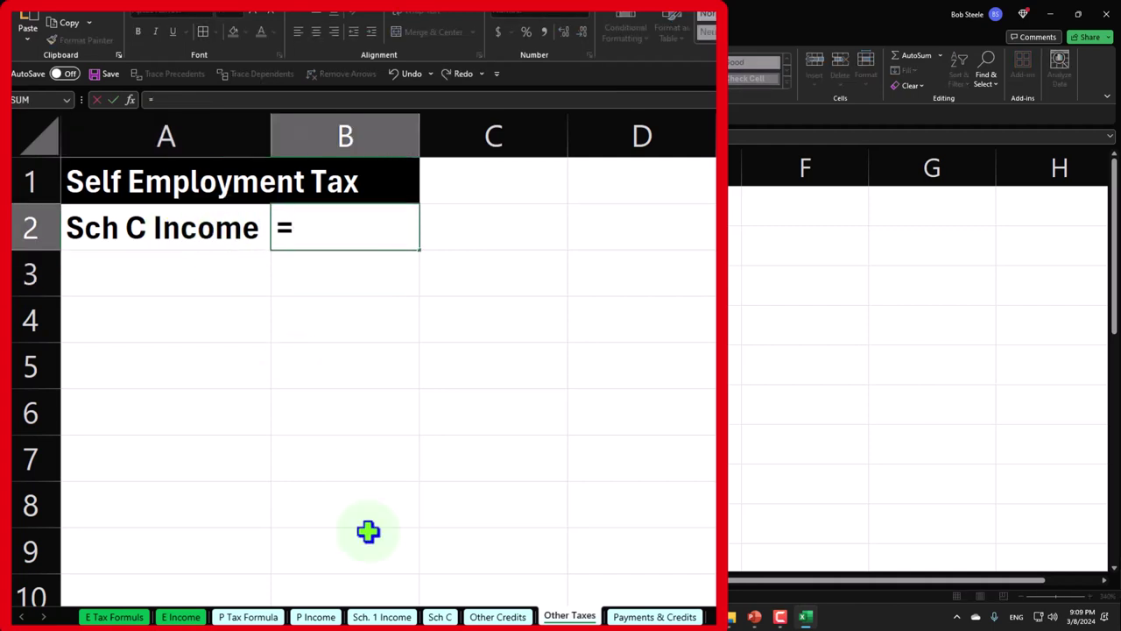
left_click(440, 617)
left_click(341, 492)
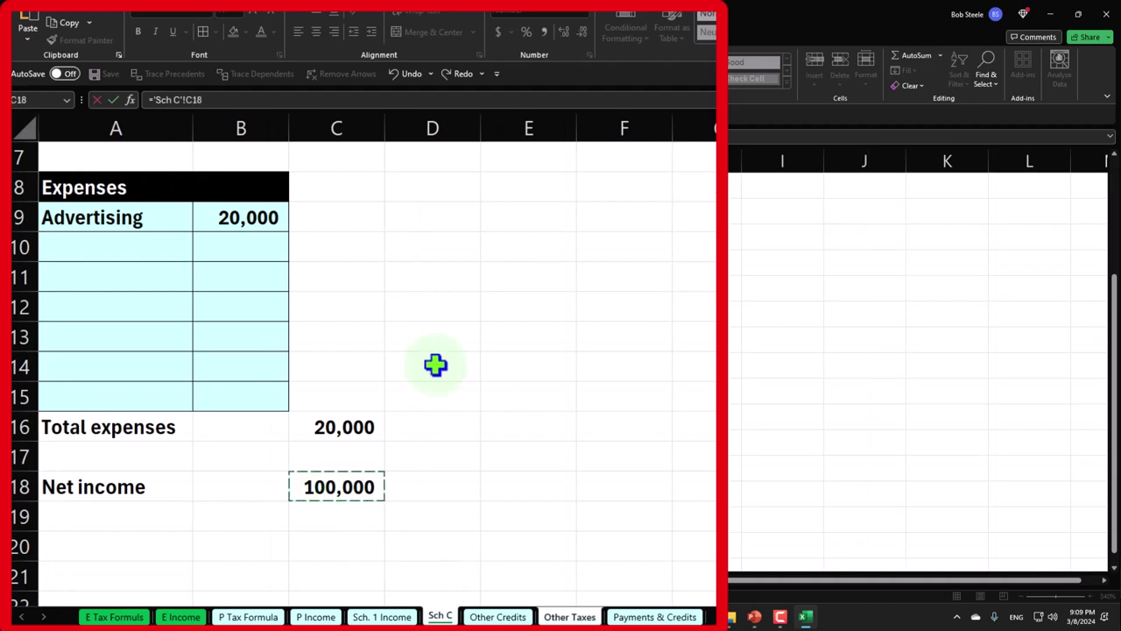
key("Return")
Shade cell C2 light blue as an input cell
left_click(489, 230)
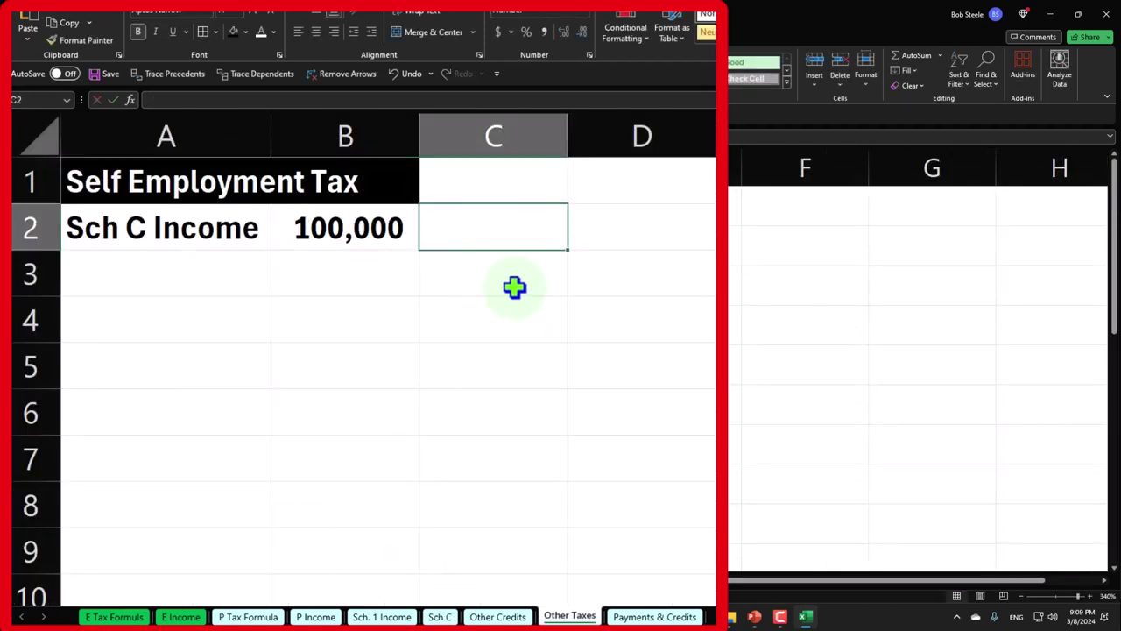
left_click(199, 225)
left_click(217, 33)
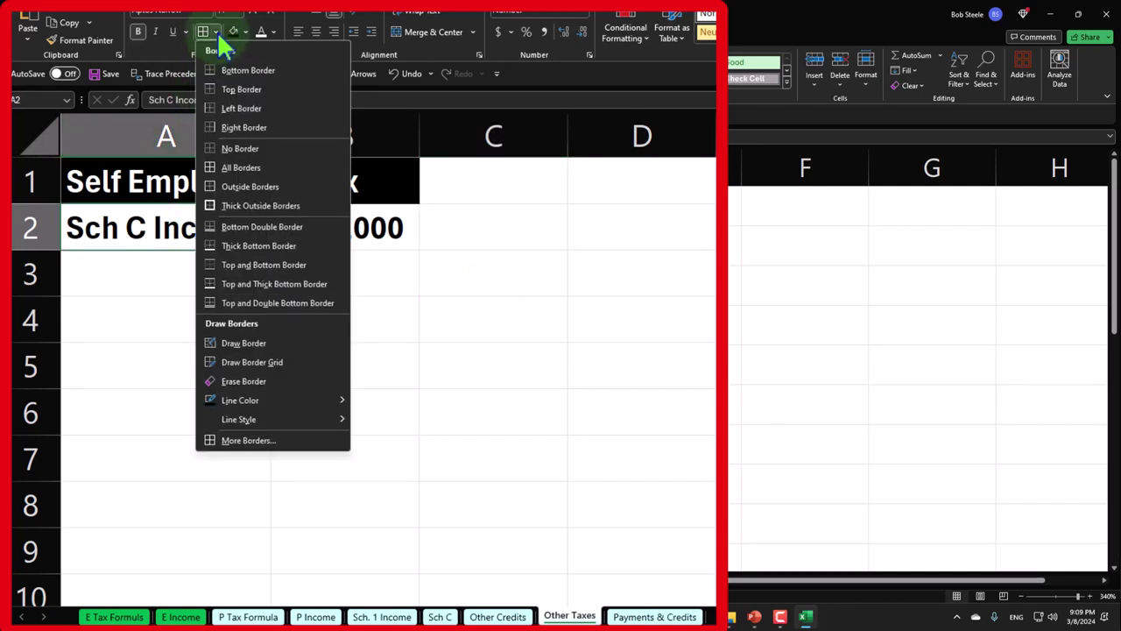
left_click(217, 31)
left_click(488, 237)
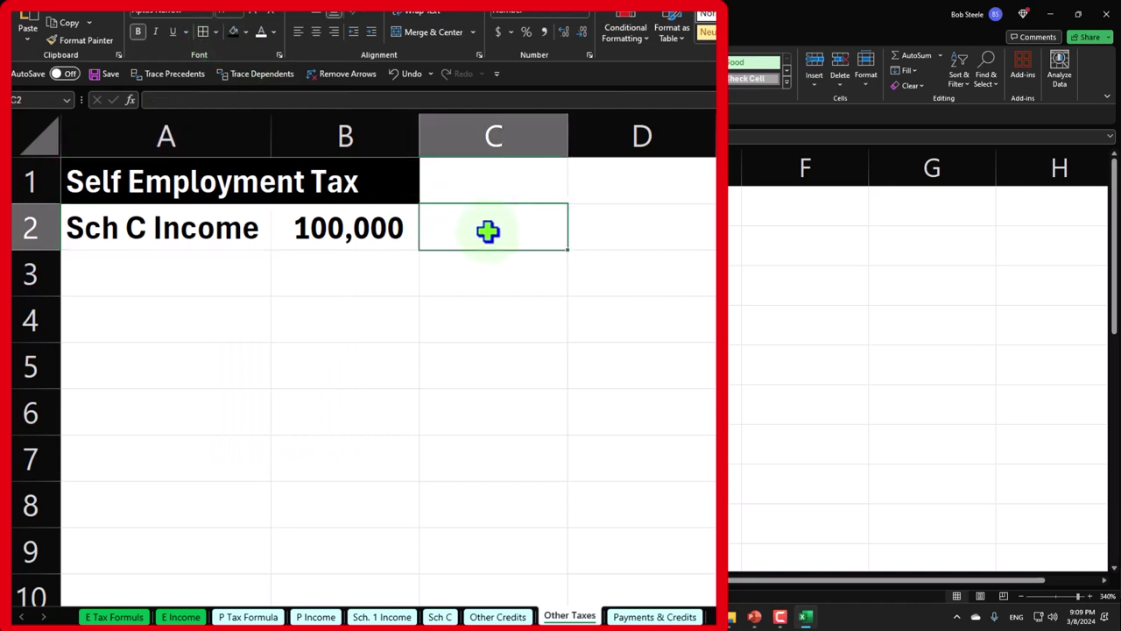
left_click(246, 32)
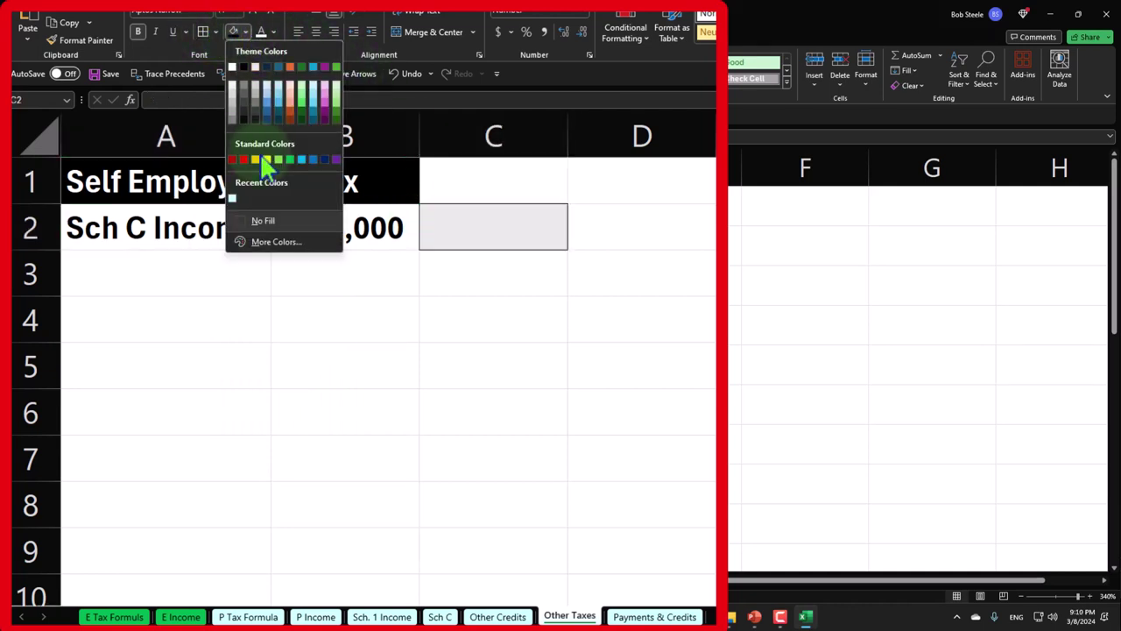
left_click(233, 198)
left_click(345, 412)
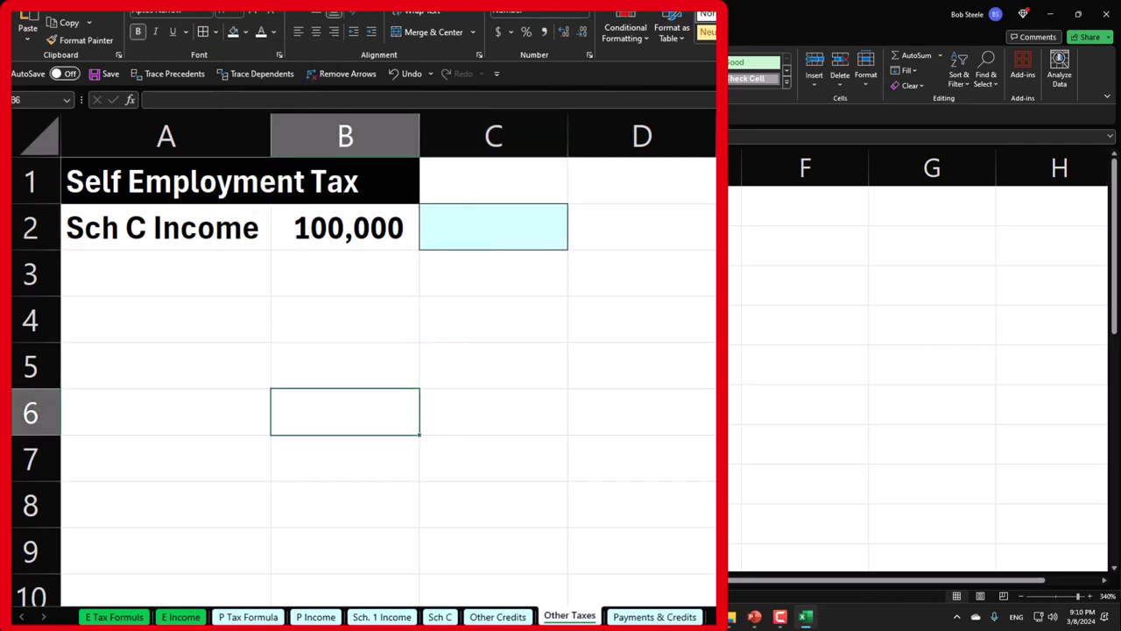
Open Schedule SE in the Lacerte tax return
left_click(703, 616)
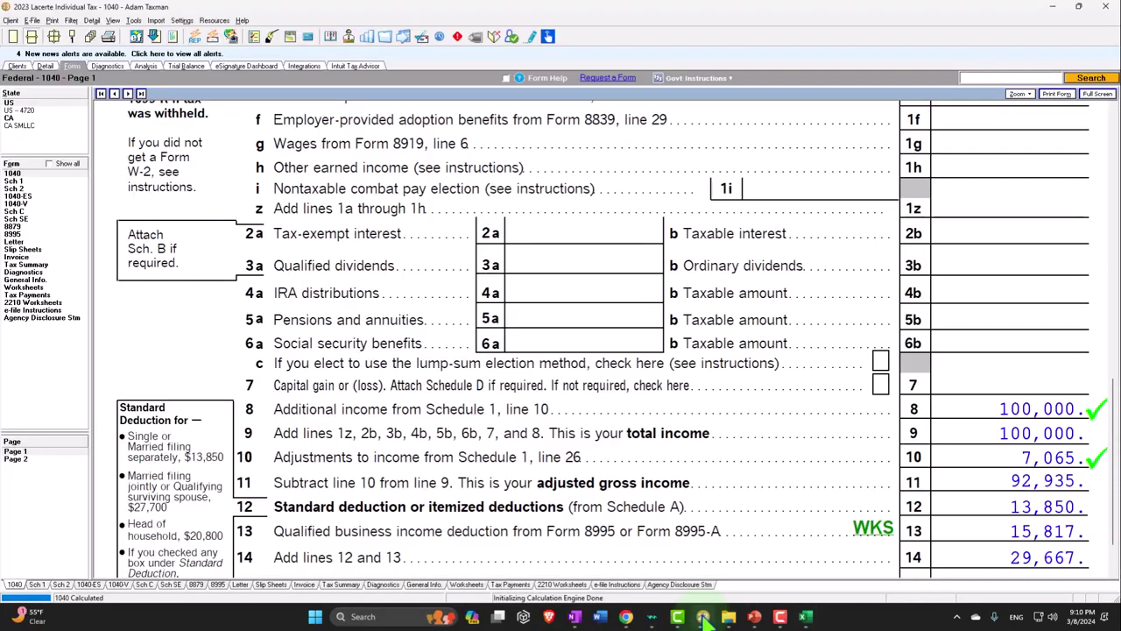
left_click(24, 219)
scroll(573, 417, "down", 10)
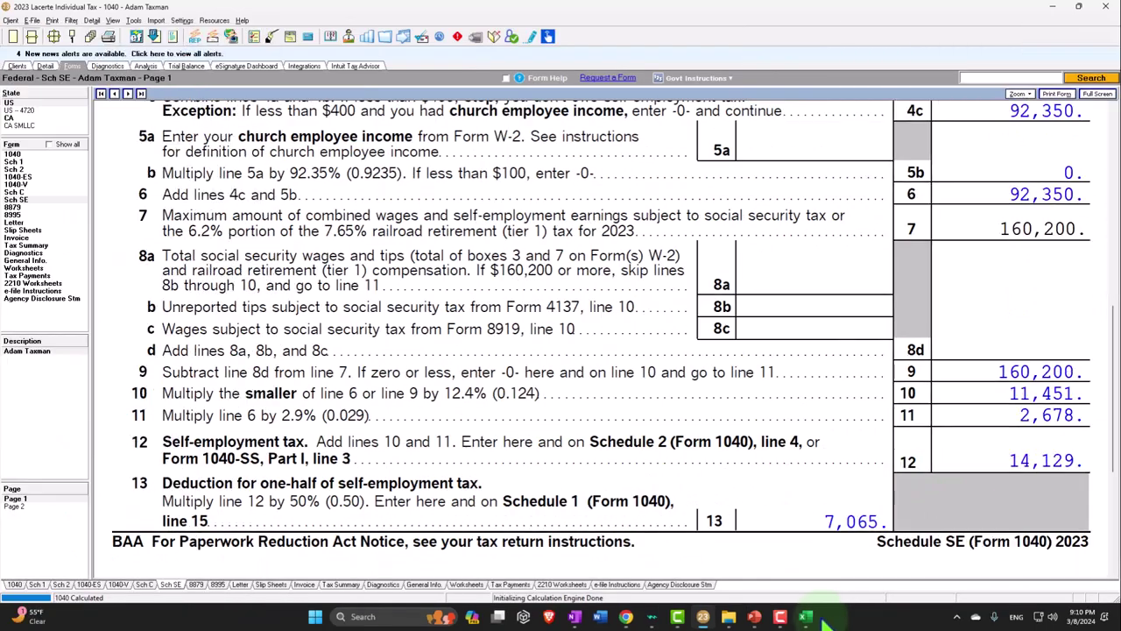
On the Other Taxes sheet, enter the self-employment tax 14,129 in C2
left_click(779, 614)
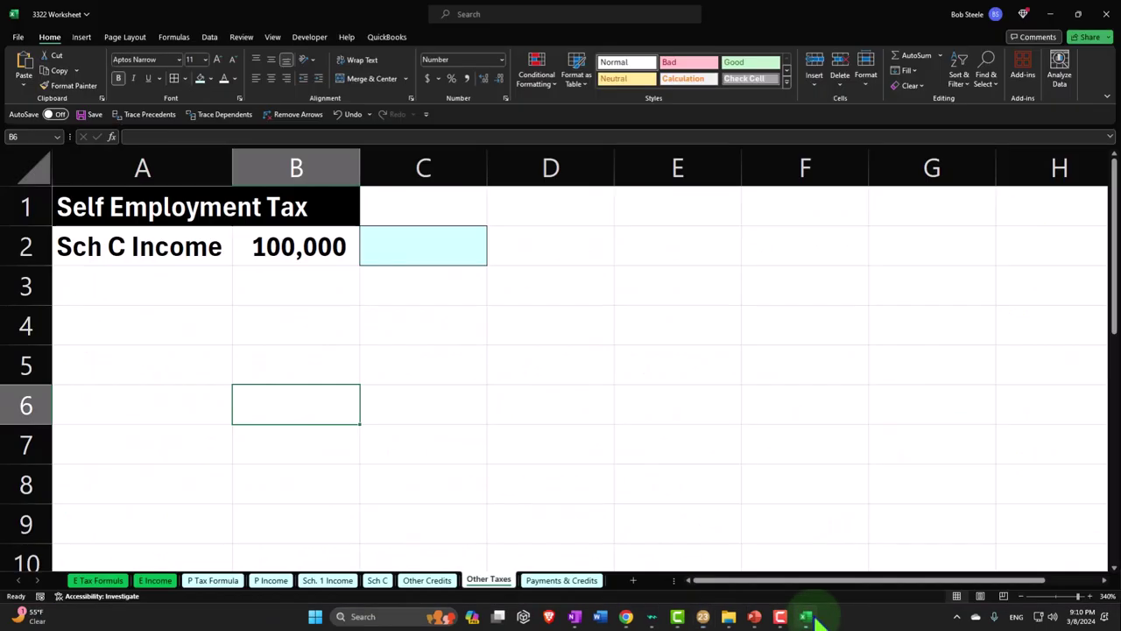
left_click(414, 254)
type("14")
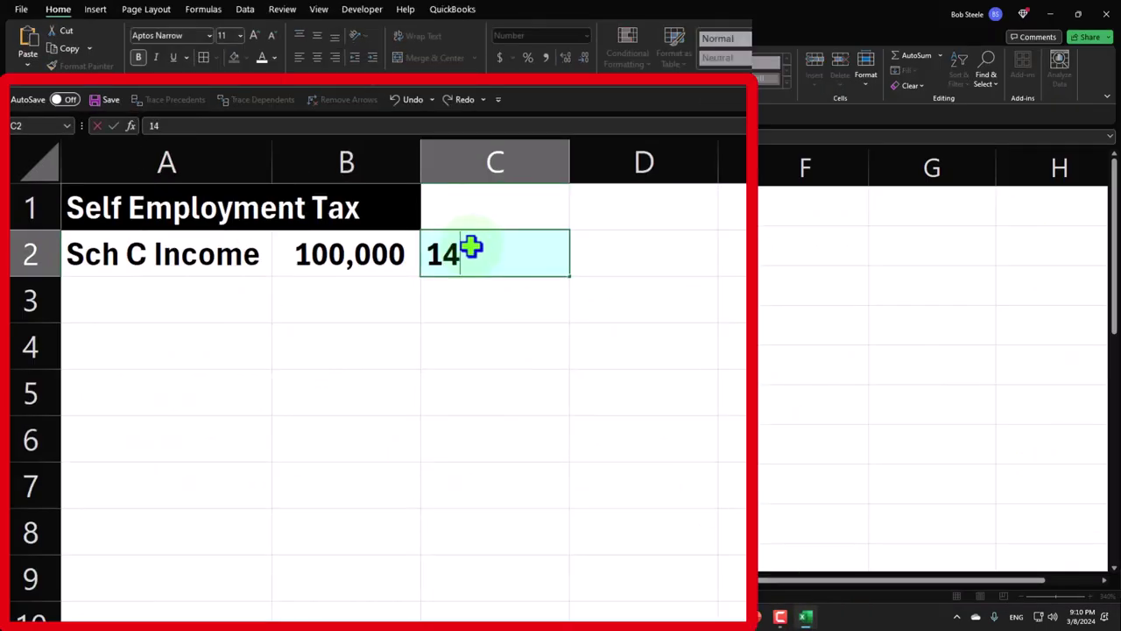
type(",129")
key("Return")
Enter the formula =C2/B2 in D2 to divide the tax by the Sch C income
key("Up")
key("Right")
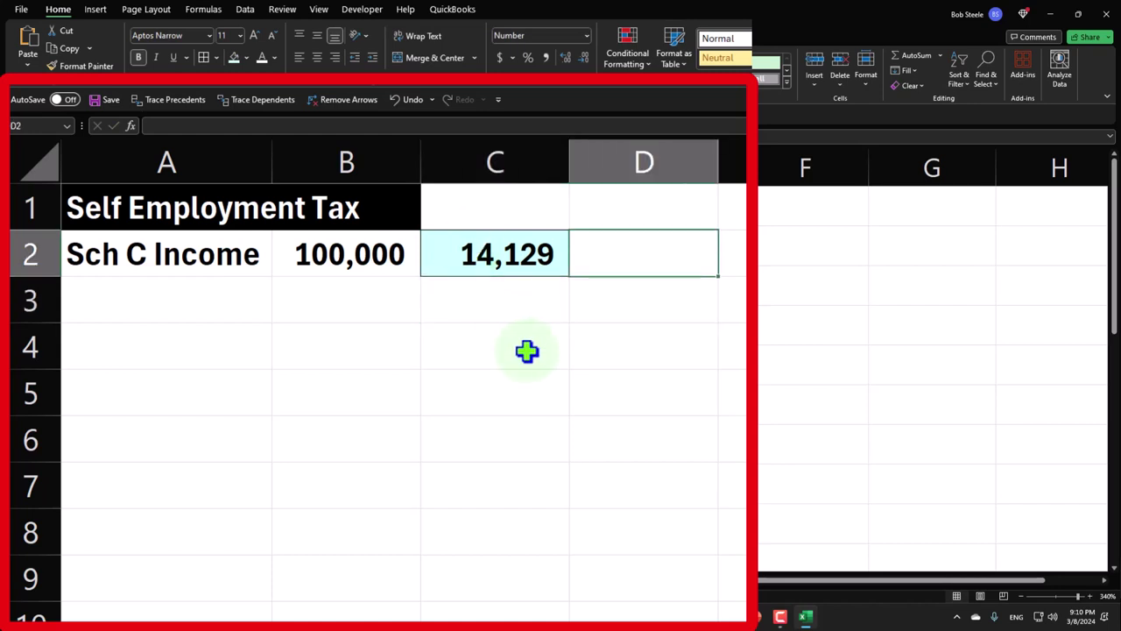
type("=")
key("Left")
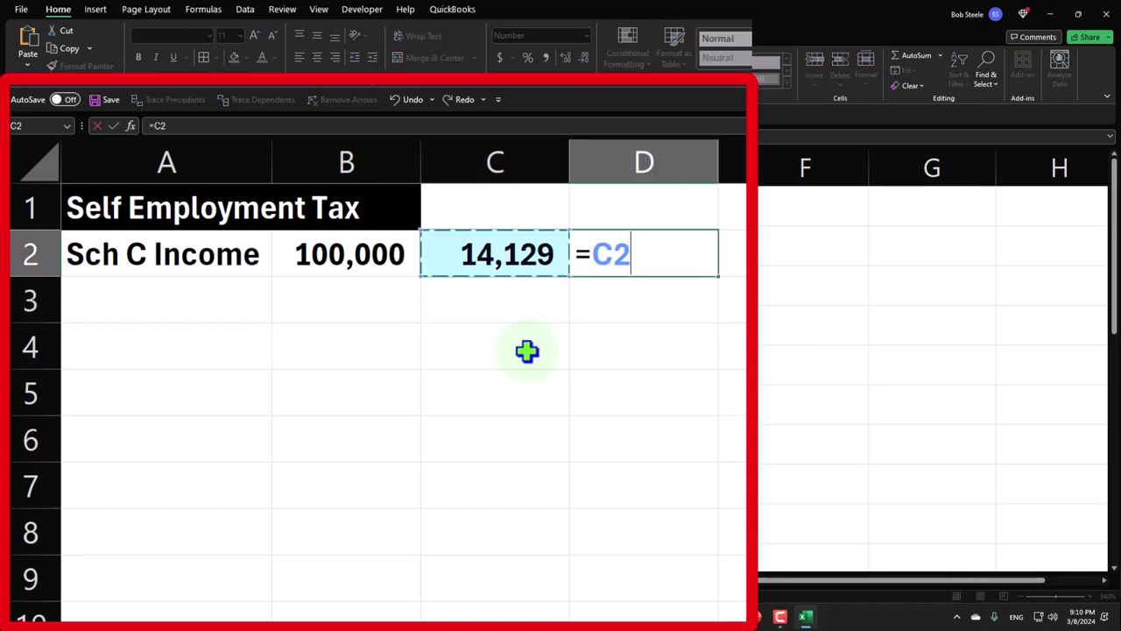
type("/")
key("Left")
key("Left")
key("Return")
Format D2 as a percentage with two decimals, showing 14.13%
key("Up")
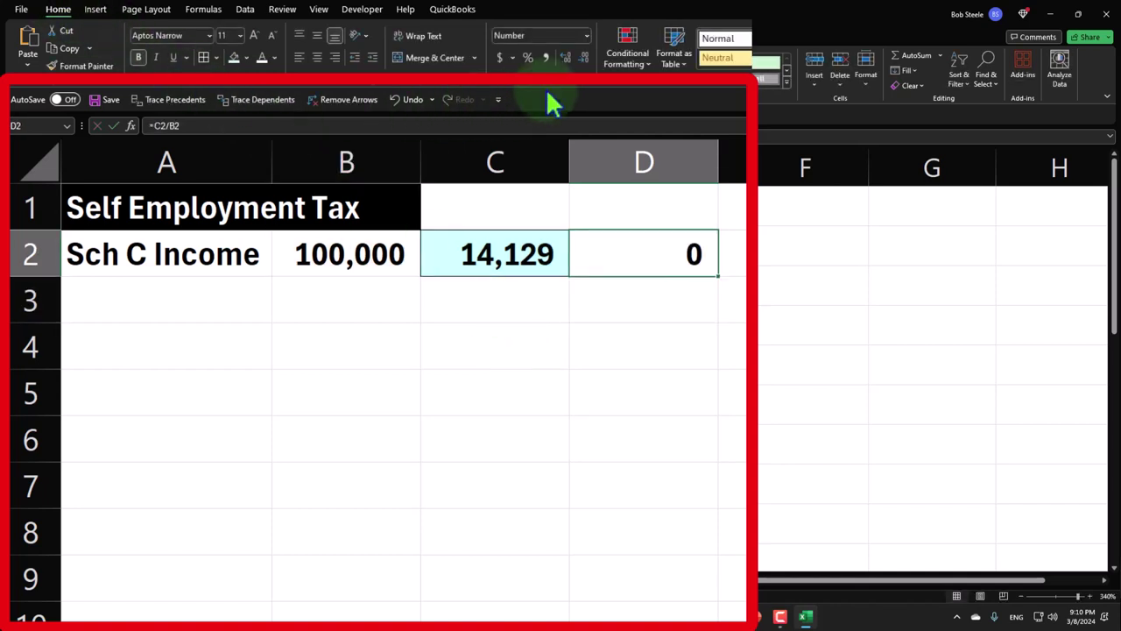
left_click(527, 57)
left_click(567, 57)
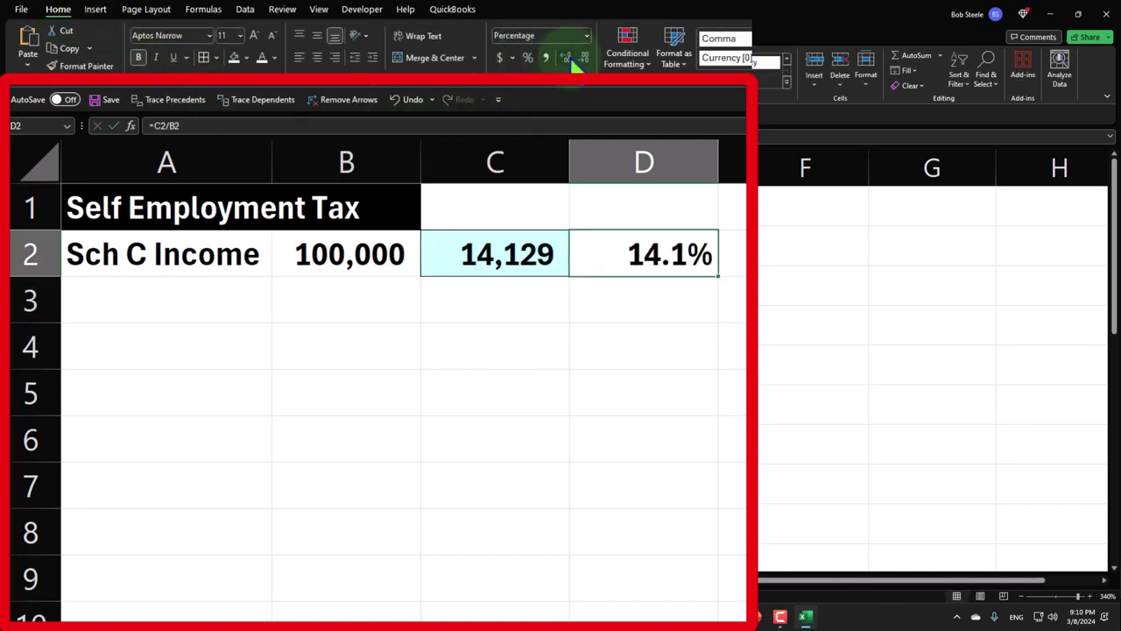
left_click(567, 57)
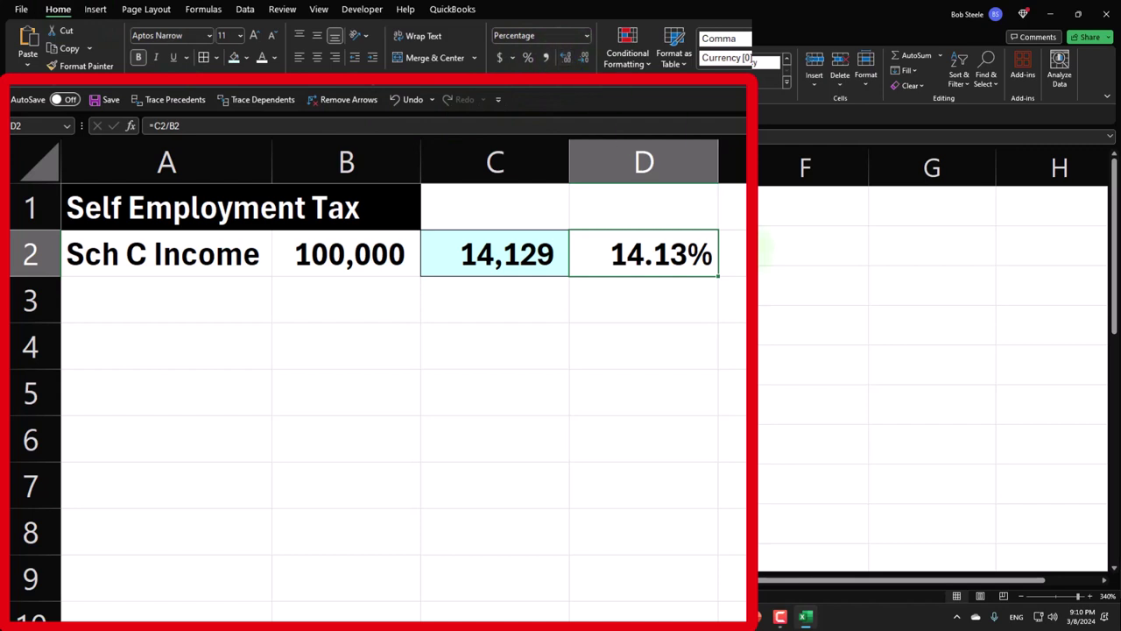
key("Right")
left_click(758, 245)
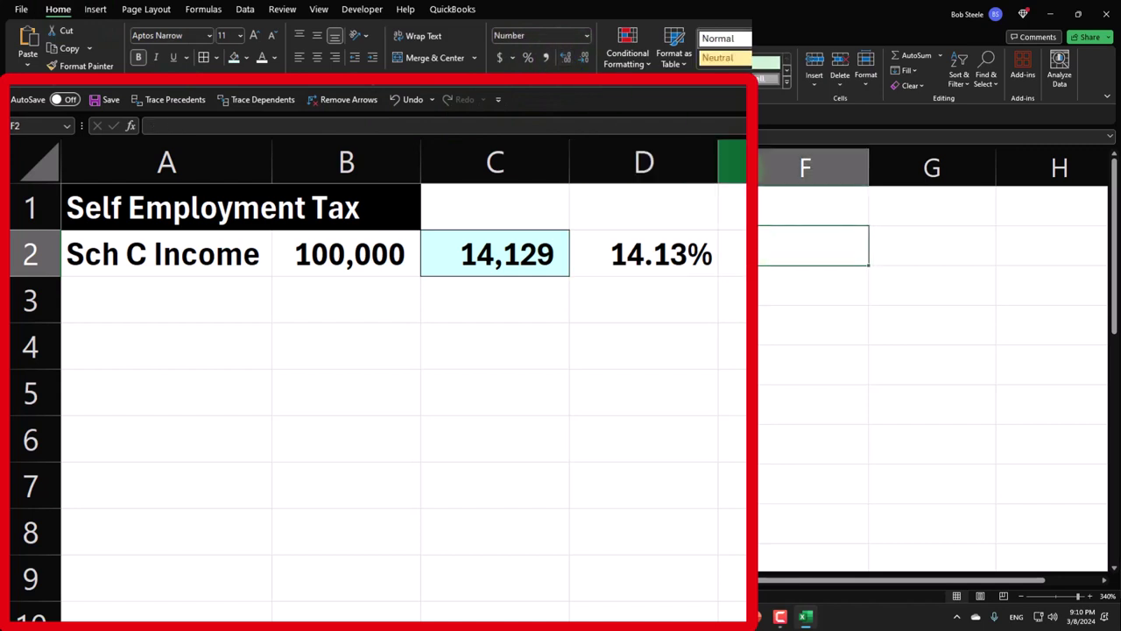
Narrow column E to a spacer and enter SS-E, SS-ER, Med-E, Med-ER in F2:F5
left_click_drag(740, 166, 636, 165)
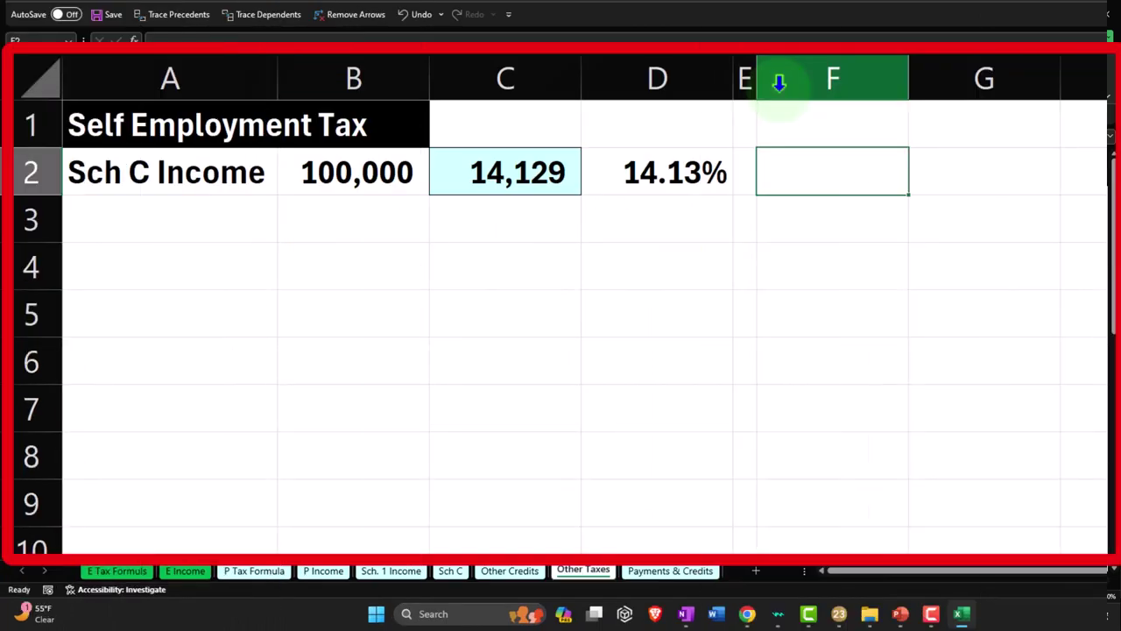
type("SS")
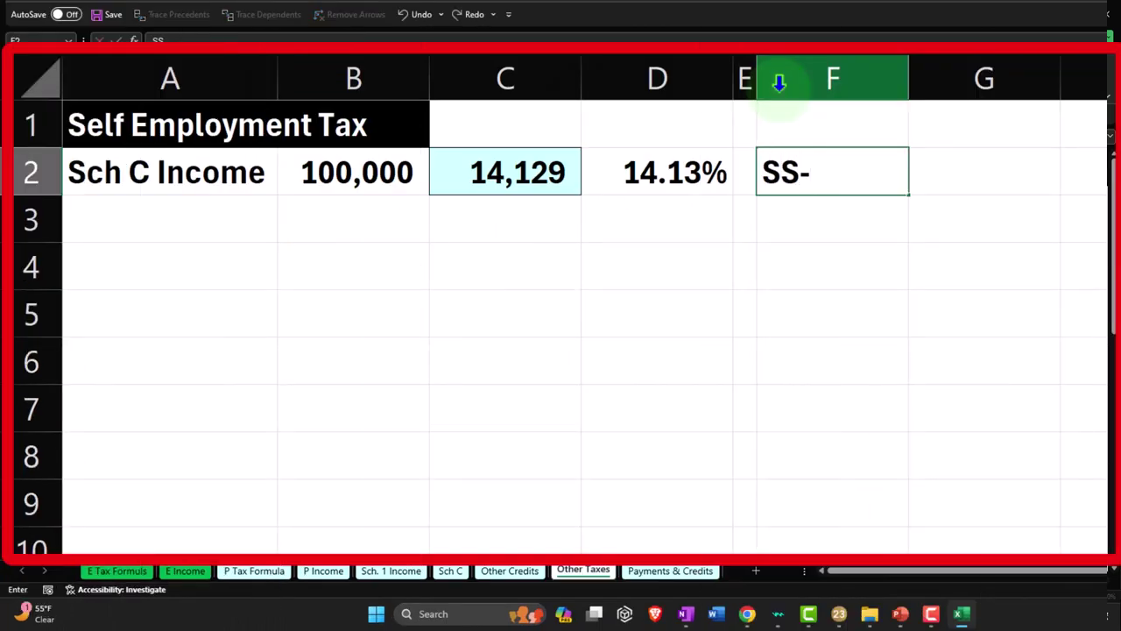
type("-E")
key("Return")
type("SS")
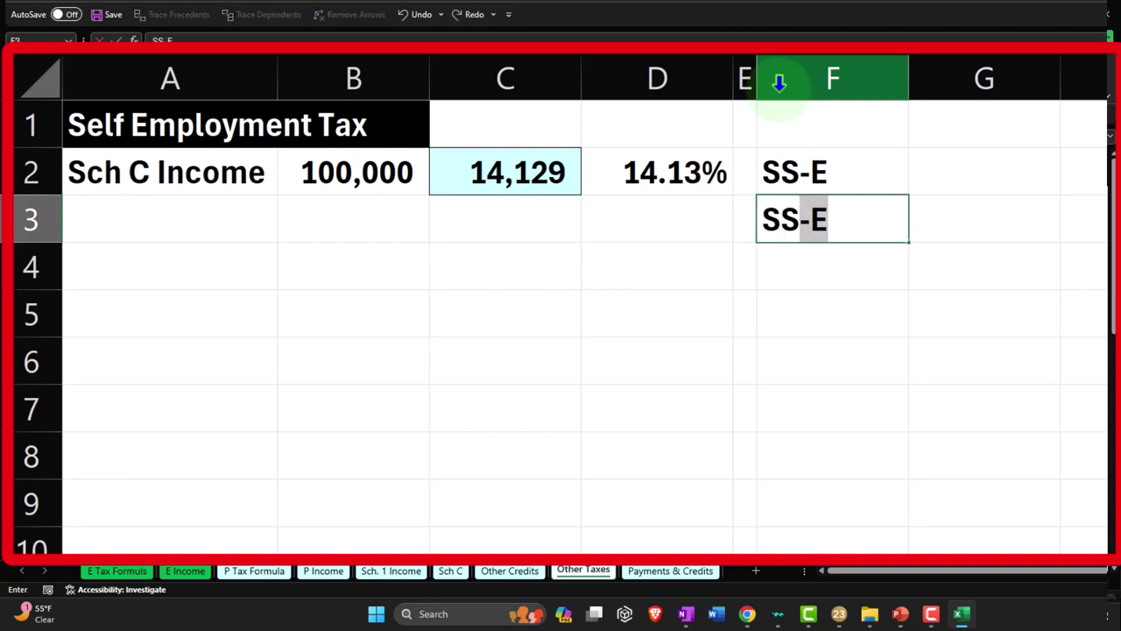
type("-ER")
key("Return")
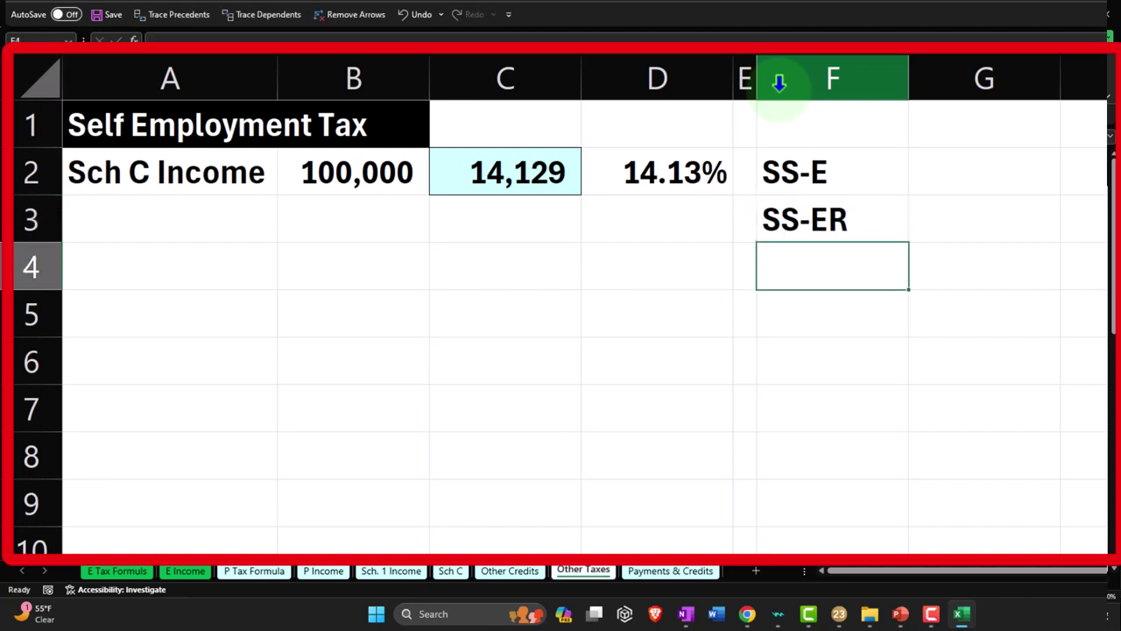
type("Med-E")
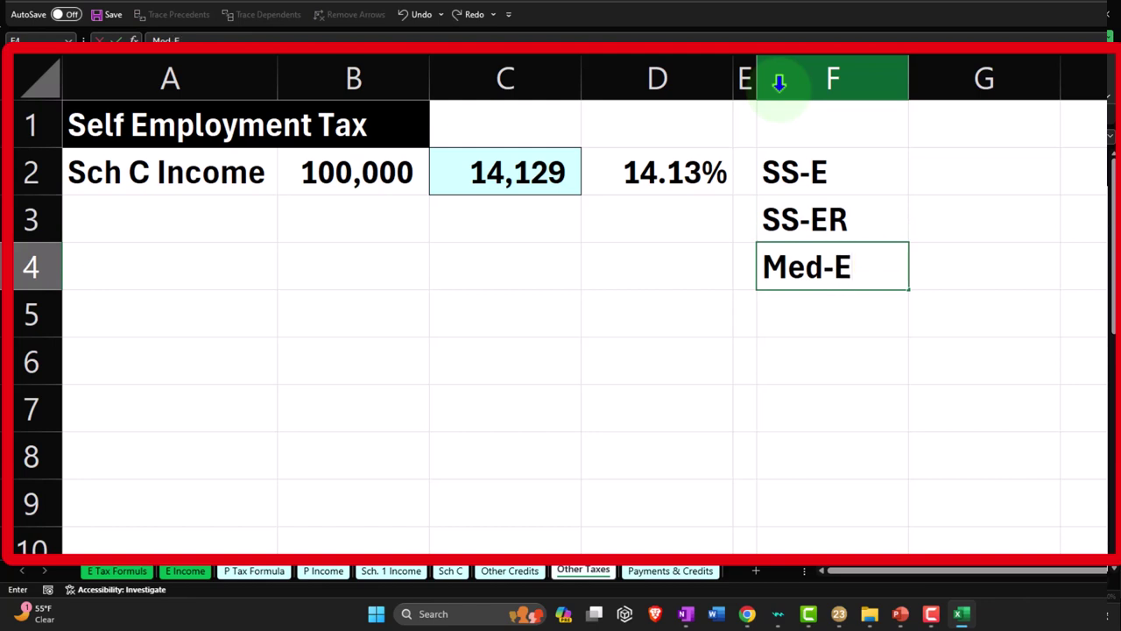
key("Return")
type("Med-")
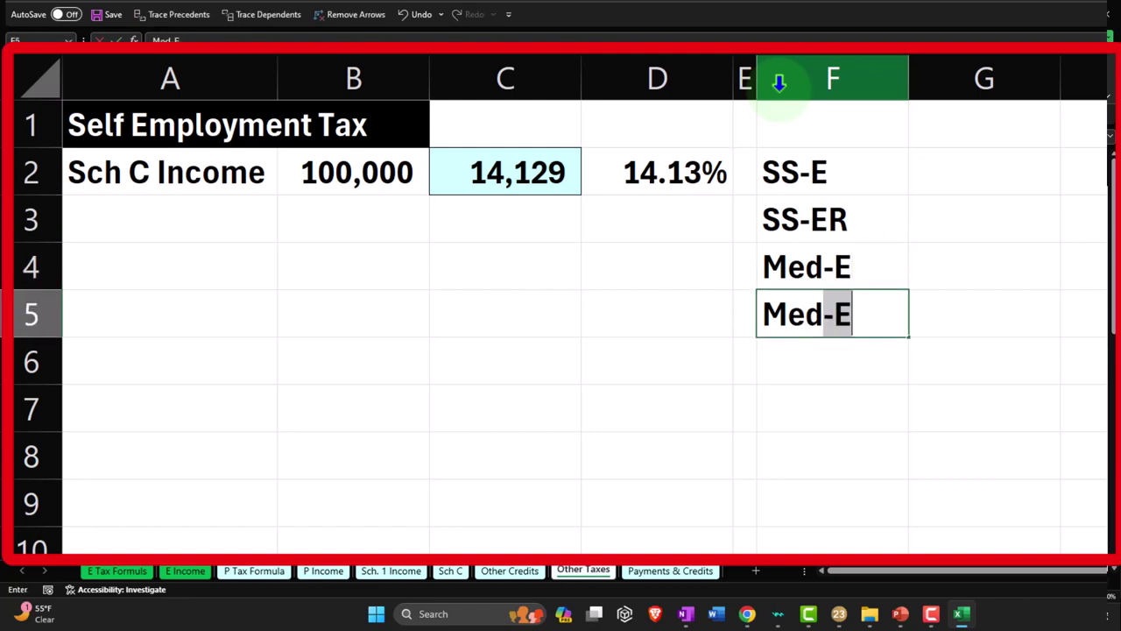
key("BackSpace")
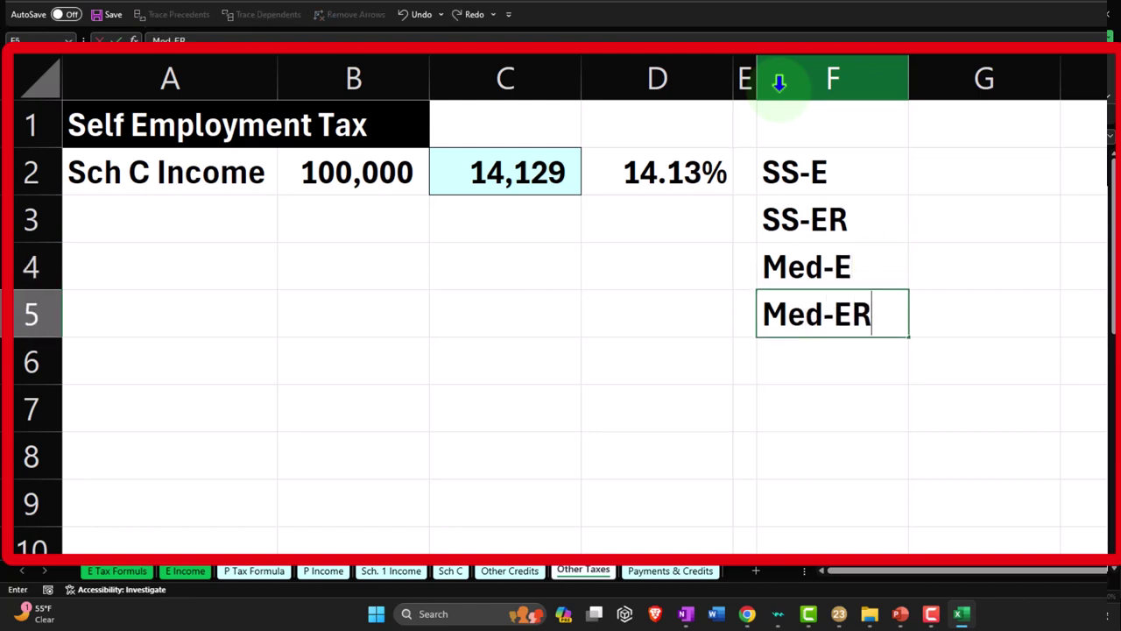
key("Tab")
key("Up")
key("Up")
key("Up")
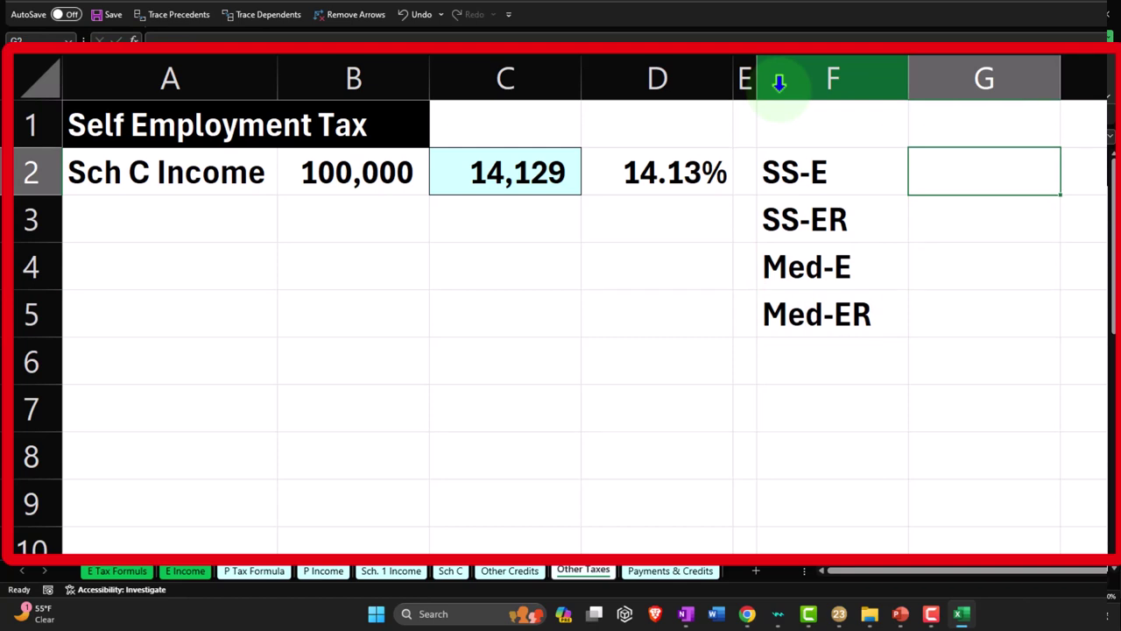
Enter the rates .062, .062, .0145 and .0145 into G2:G5
type("6")
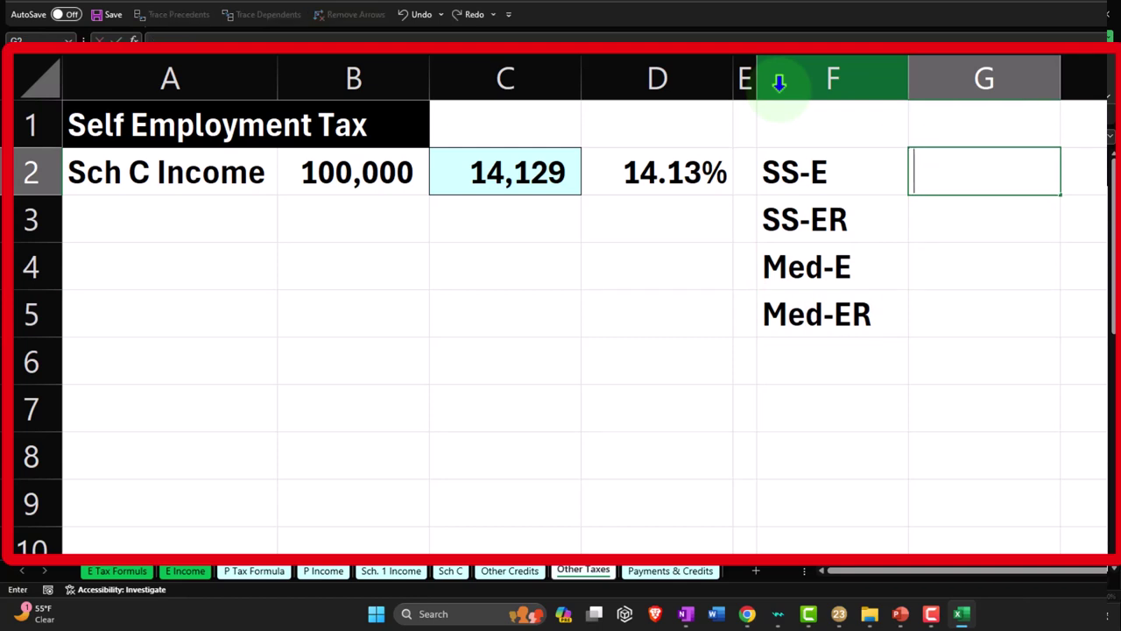
type("062")
key("Return")
type(".06")
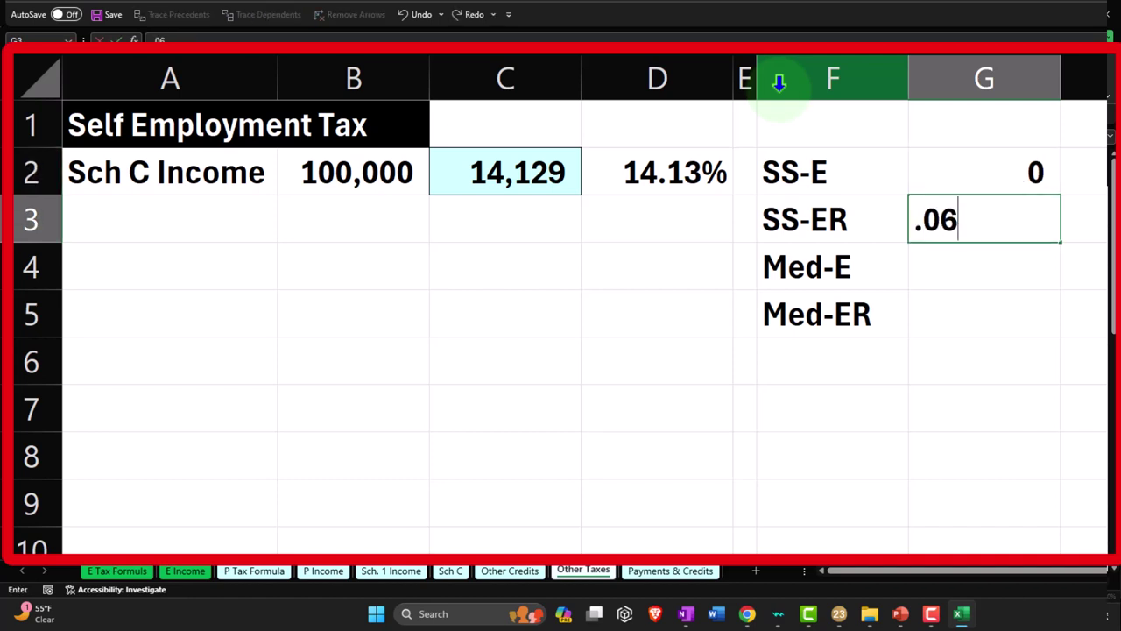
key("Return")
type(".0145")
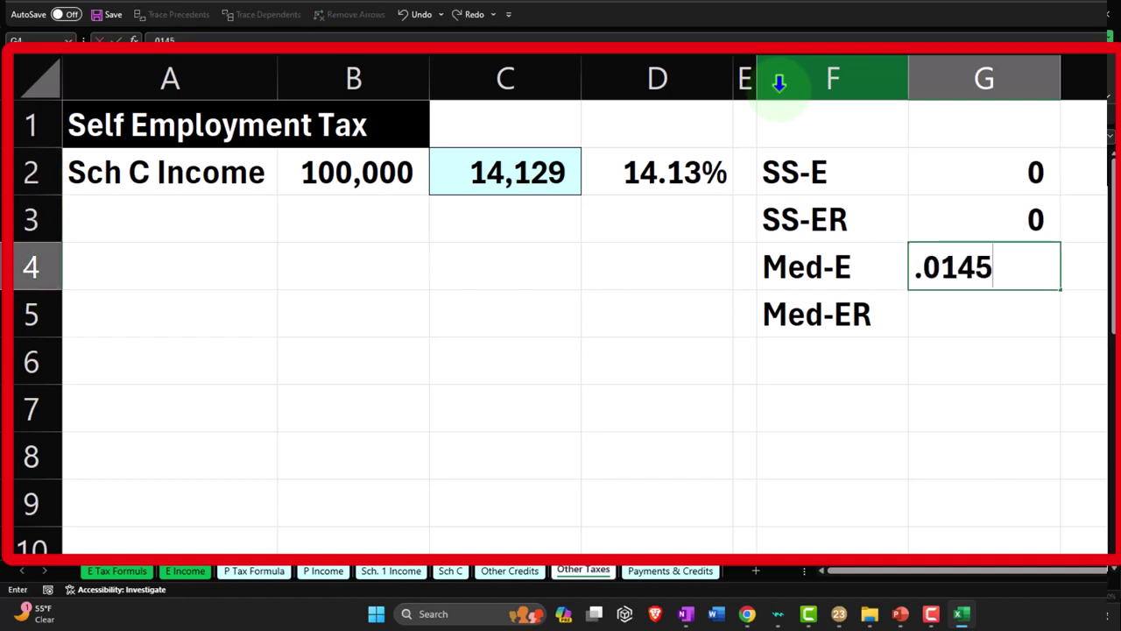
key("Return")
type(".0145")
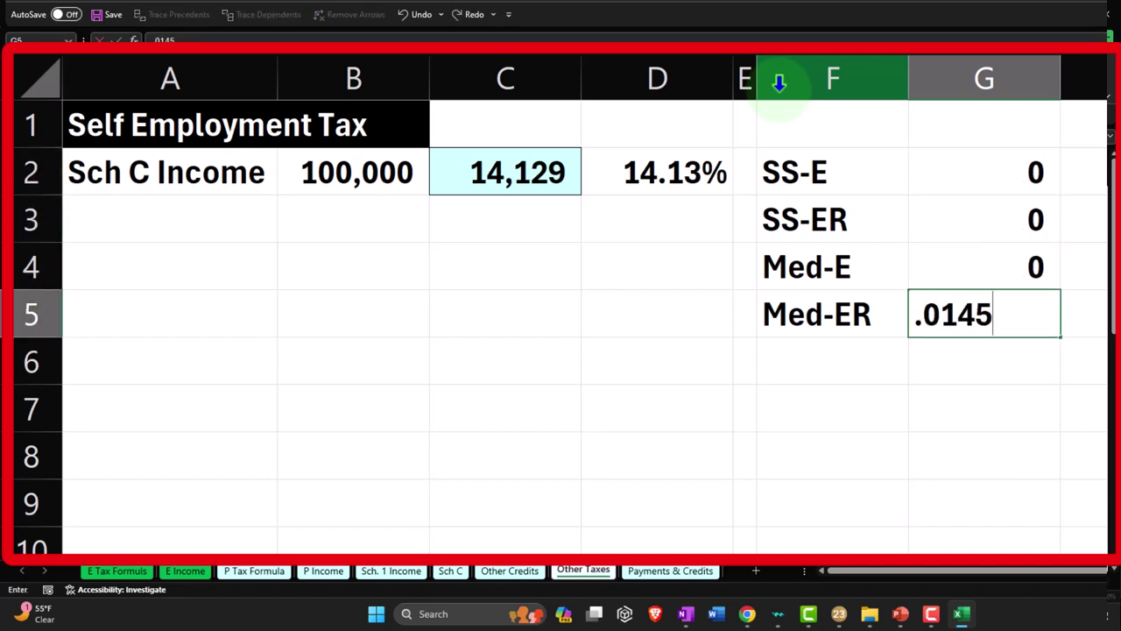
key("Return")
Format G2:G5 as percentages with two decimals (6.20%, 6.20%, 1.45%, 1.45%)
left_click_drag(1001, 175, 990, 308)
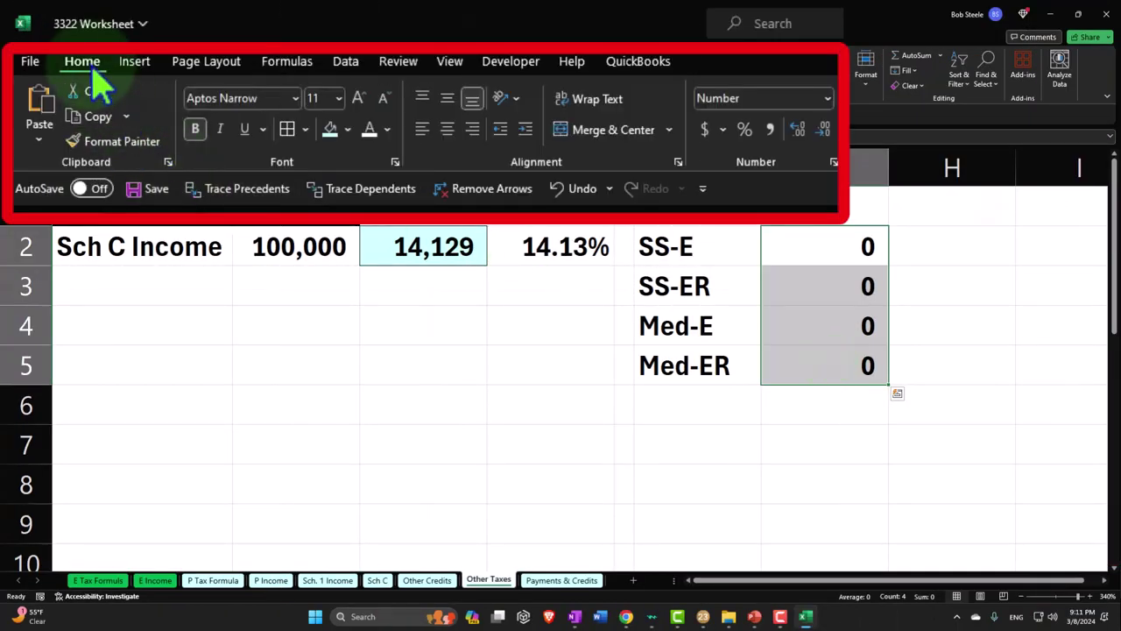
left_click(743, 140)
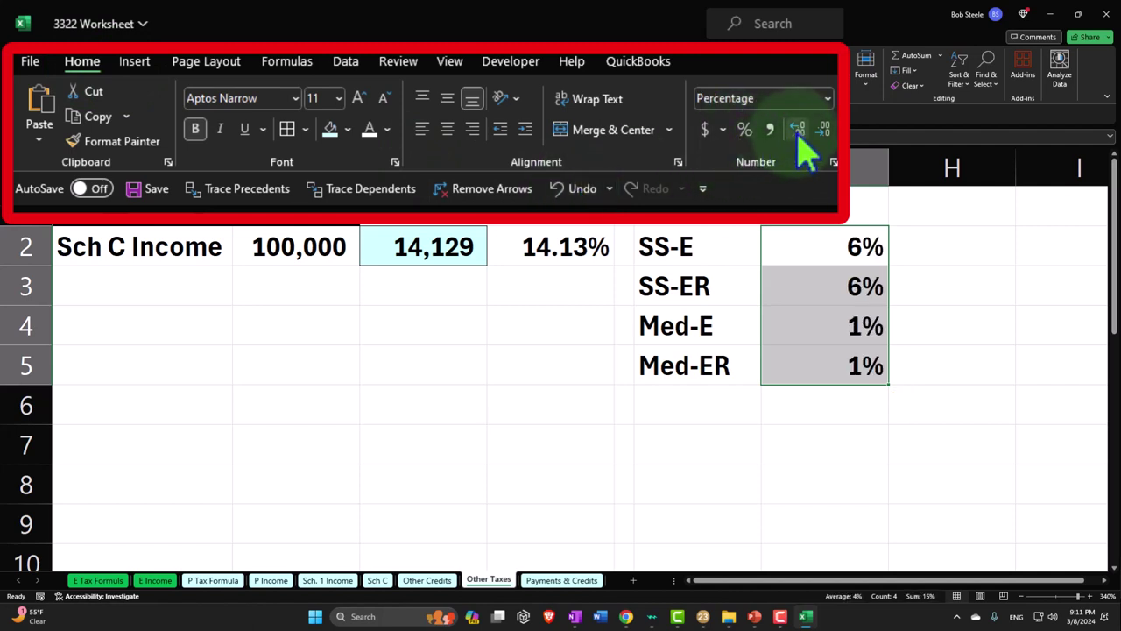
left_click(797, 132)
left_click(797, 131)
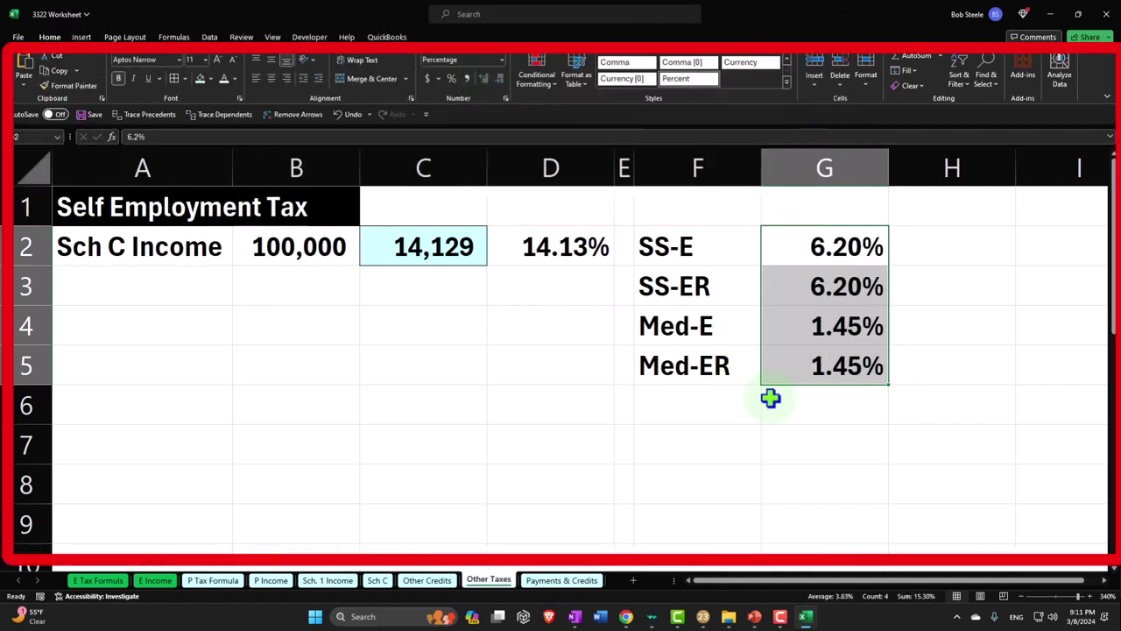
left_click(800, 405)
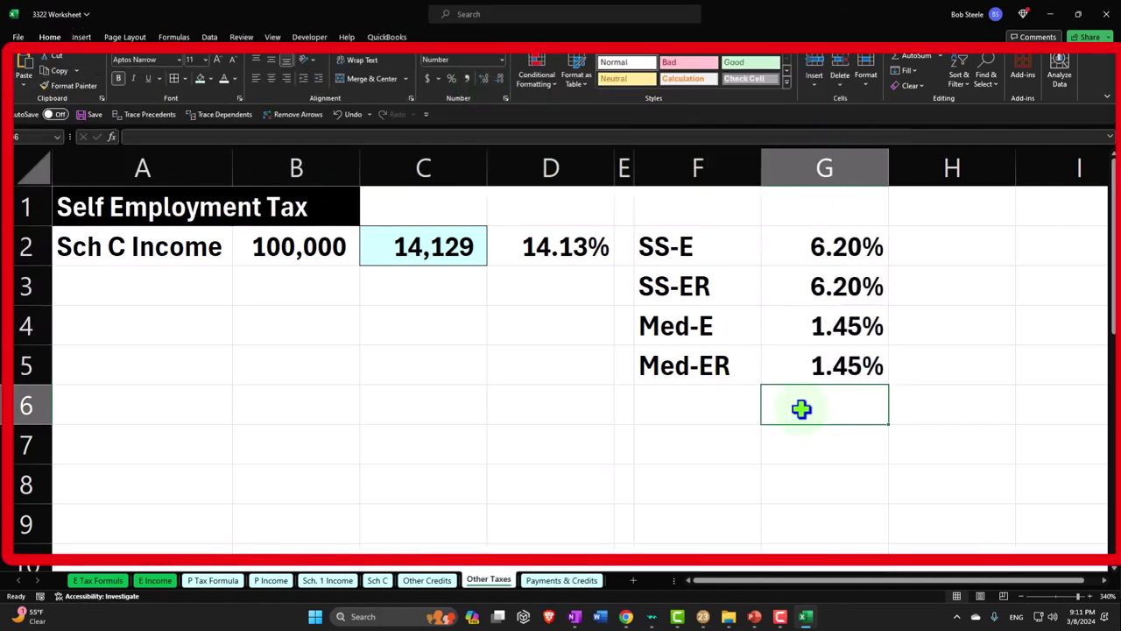
Sum G2:G5 in G6 and format the total as 15.30%
type("=sum(")
key("Up")
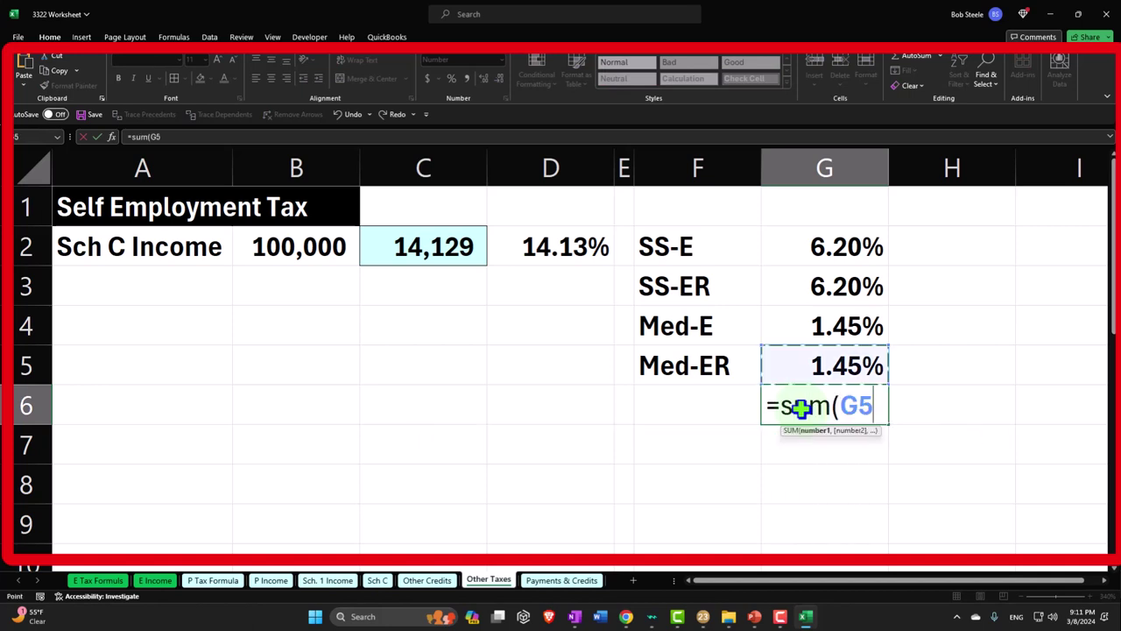
key("shift+Up")
key("shift+Up")
key("shift+Up")
key("Return")
left_click(802, 406)
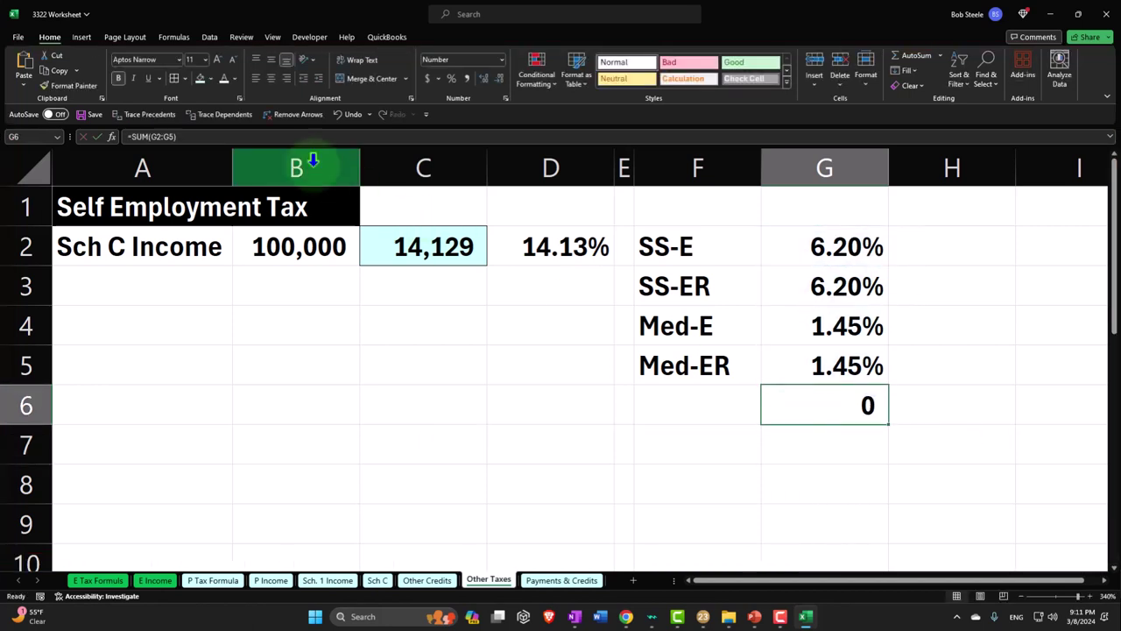
left_click(483, 128)
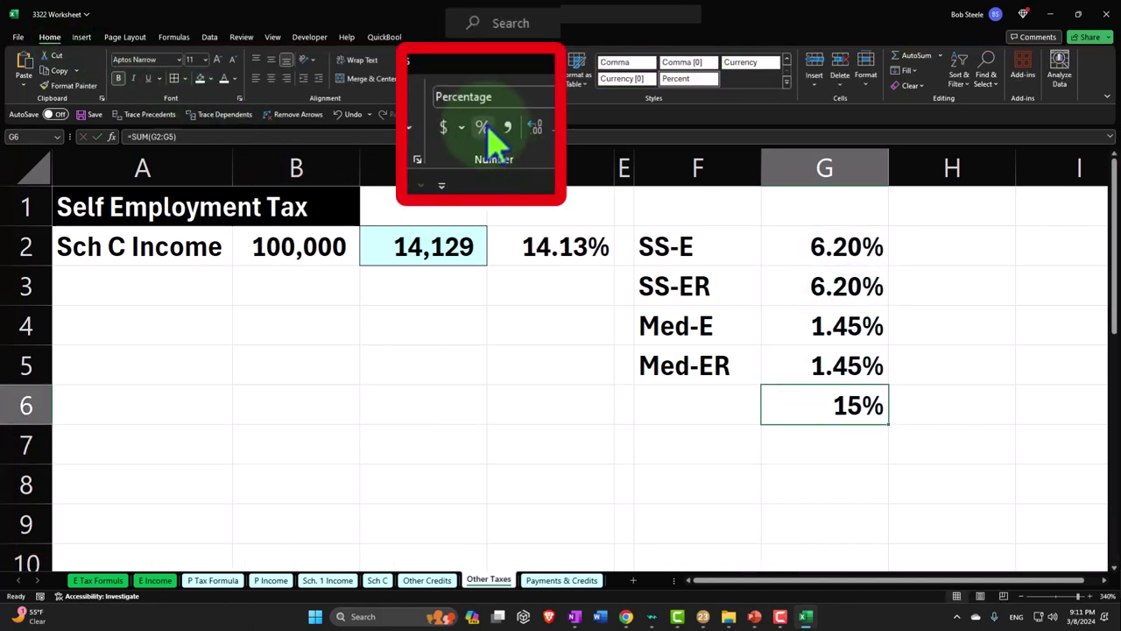
left_click(479, 78)
left_click(479, 78)
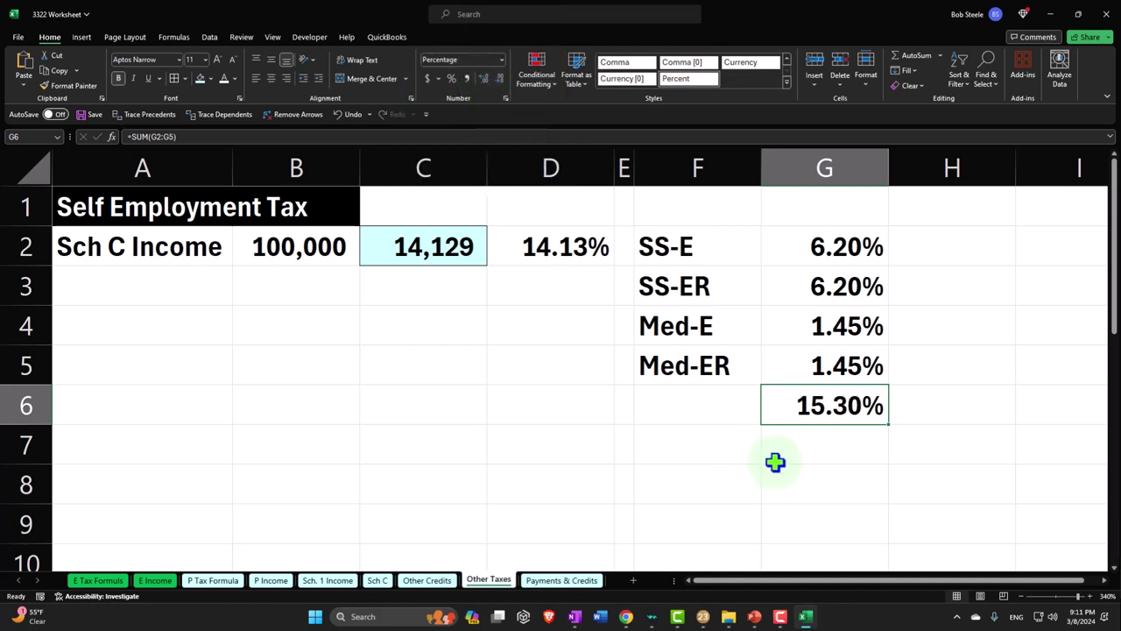
Enter =G6-D2 in G7 and format it as a two-decimal percentage (1.17%)
left_click(827, 442)
type("=")
key("Up")
type("-")
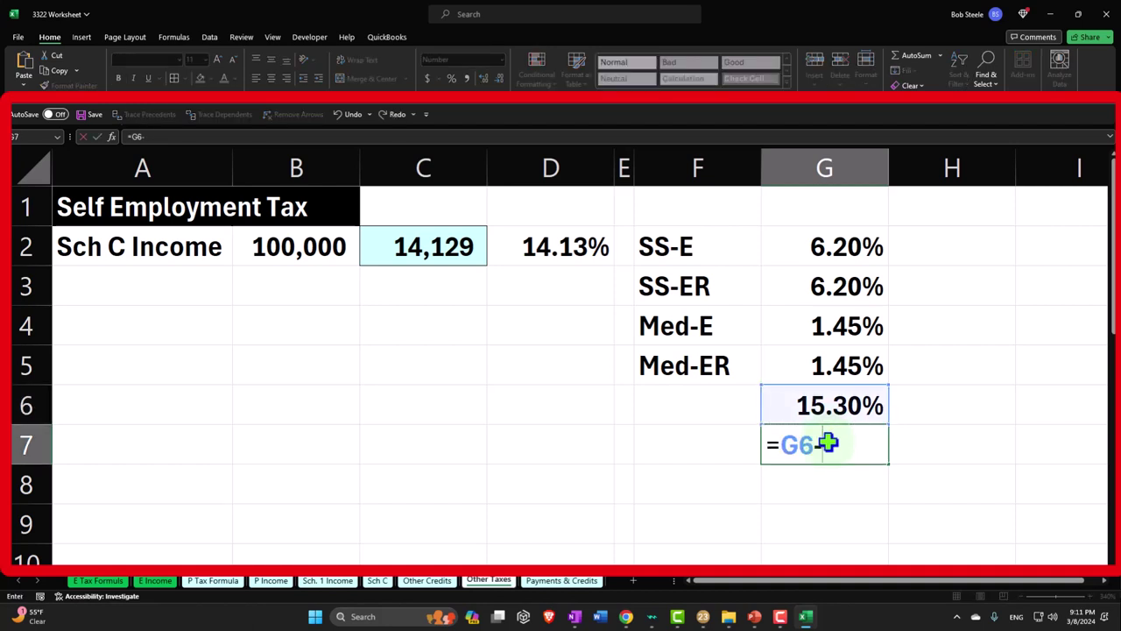
key("Up")
key("Up")
key("Up")
key("Up")
key("Up")
key("Left")
key("Left")
key("Left")
key("Return")
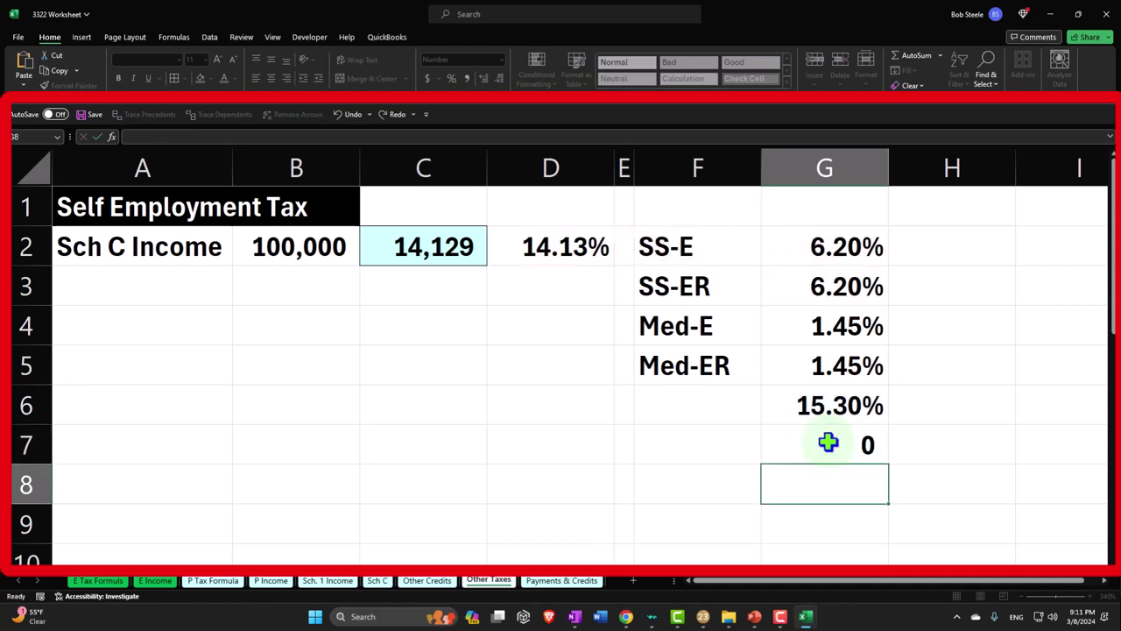
left_click(823, 438)
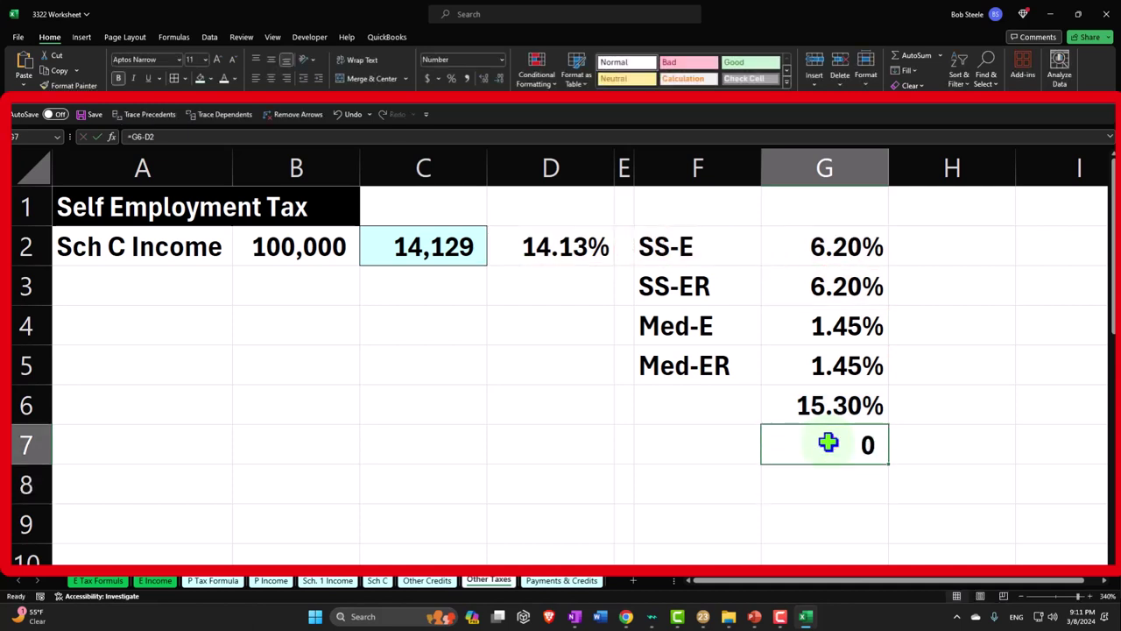
left_click(451, 78)
left_click(484, 79)
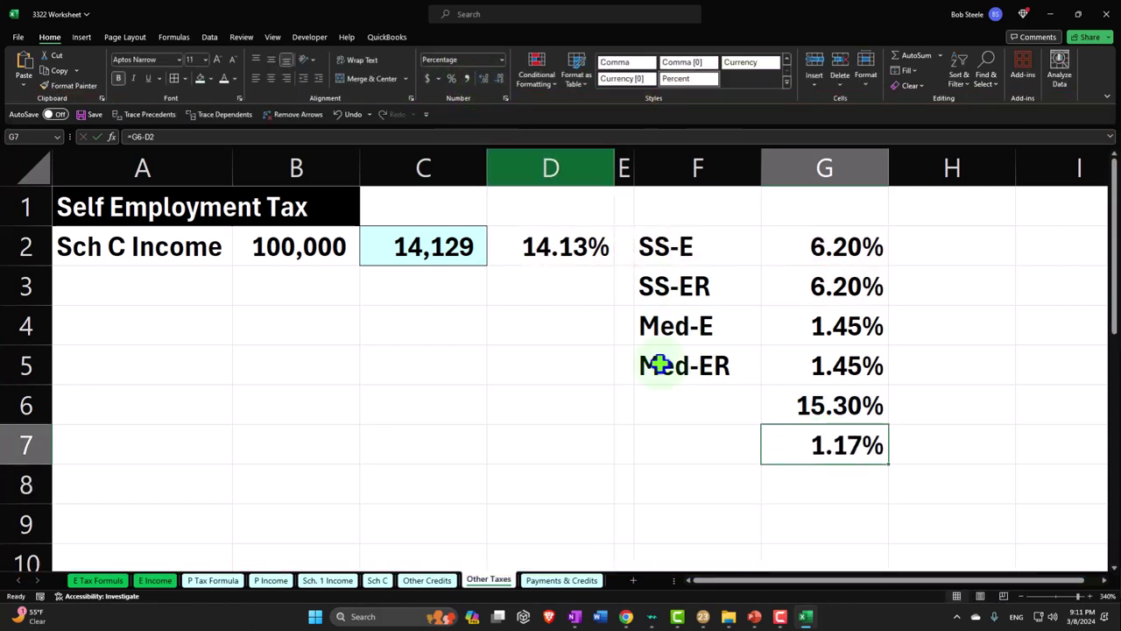
Select the four rates in G2:G5 to check their sum against G6
left_click(806, 406)
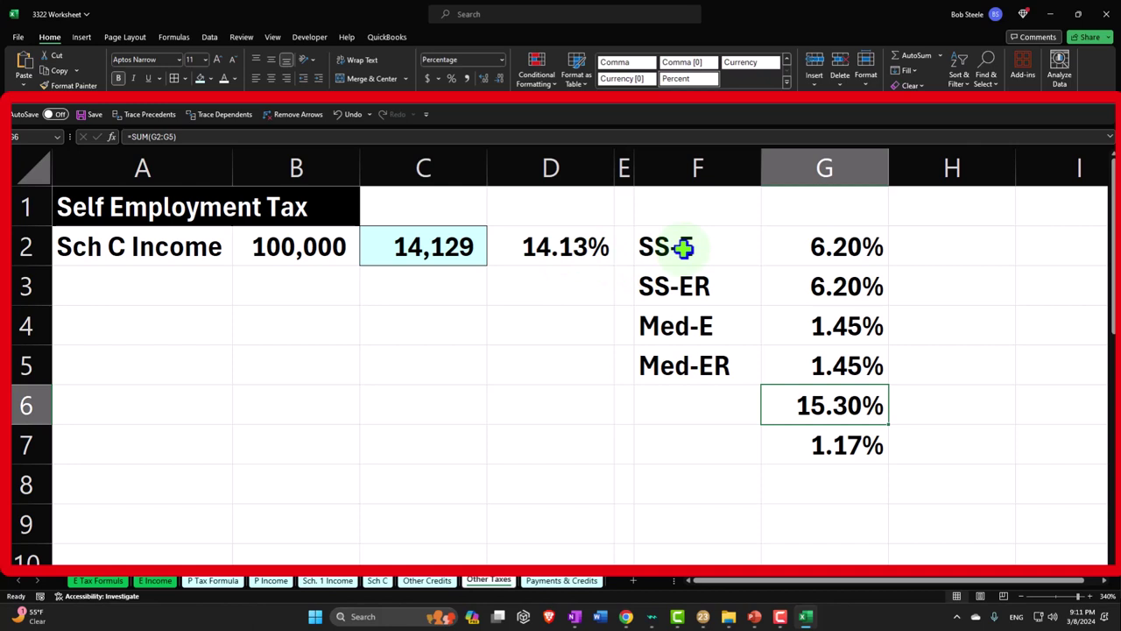
left_click(818, 247)
left_click(852, 327, "ctrl")
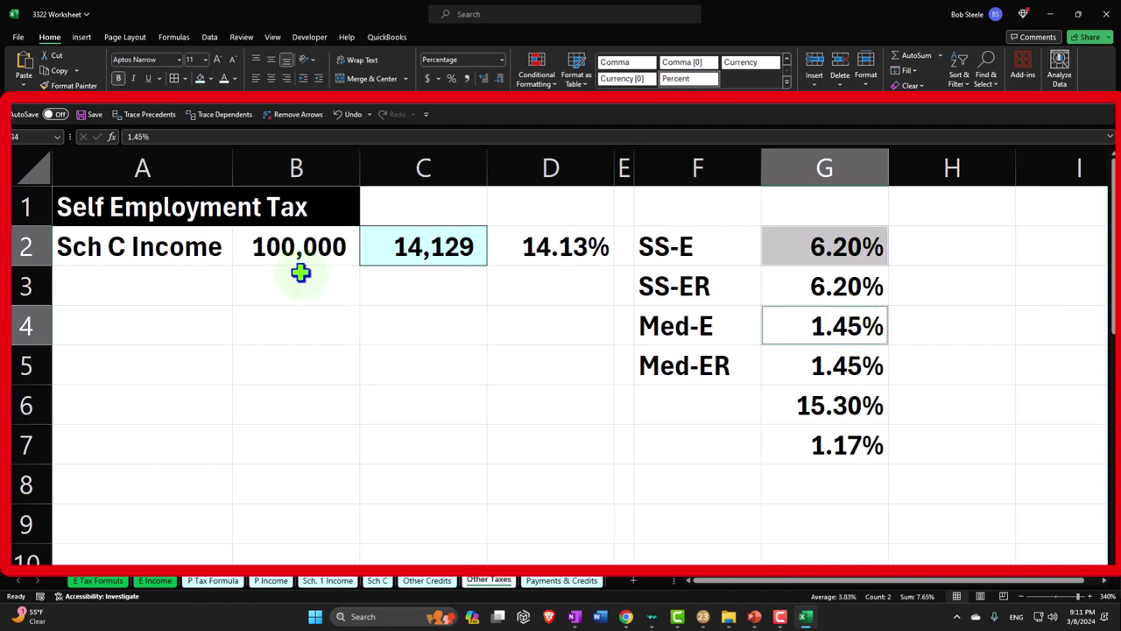
left_click_drag(815, 250, 817, 351)
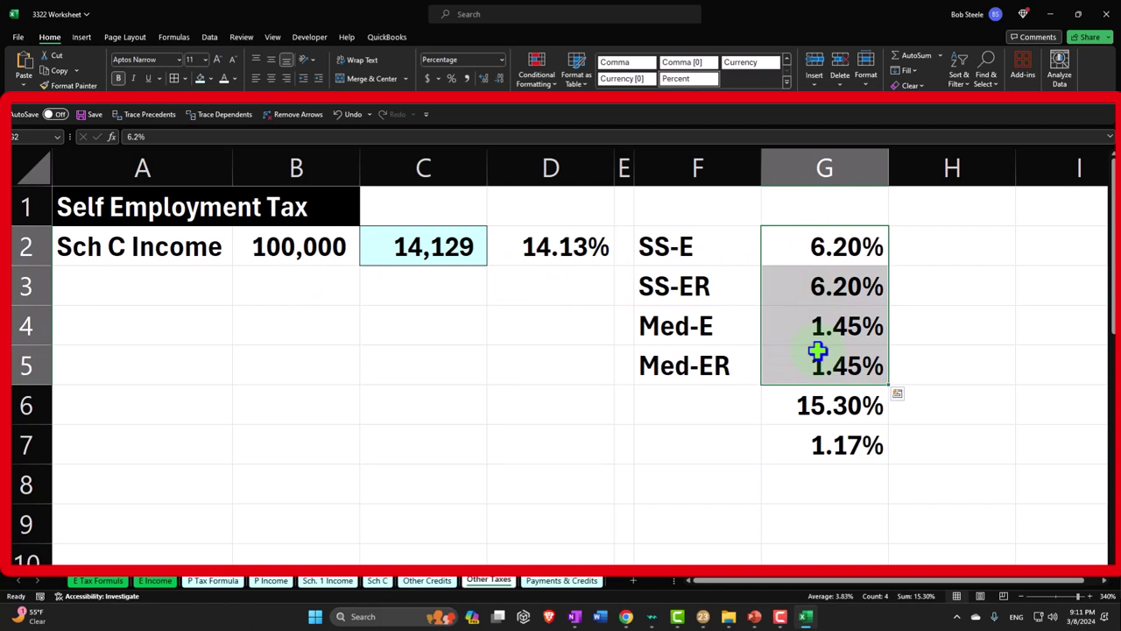
left_click(758, 451)
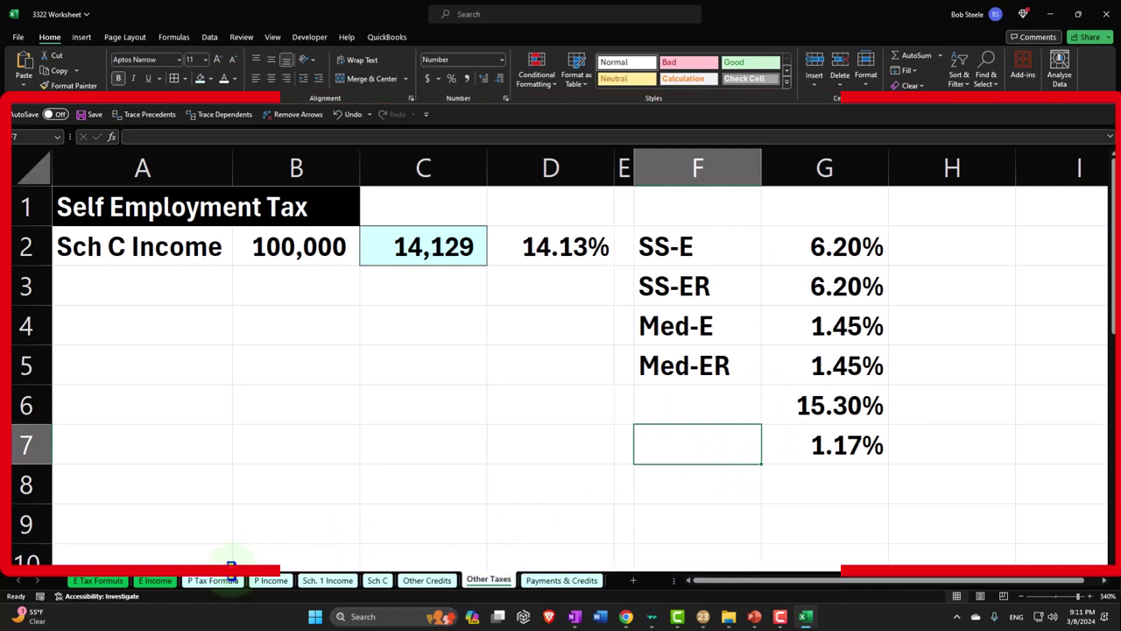
Link P Tax Formula cell D13 to Other Taxes C2 (14,129), making Total Tax 28,395
left_click(215, 579)
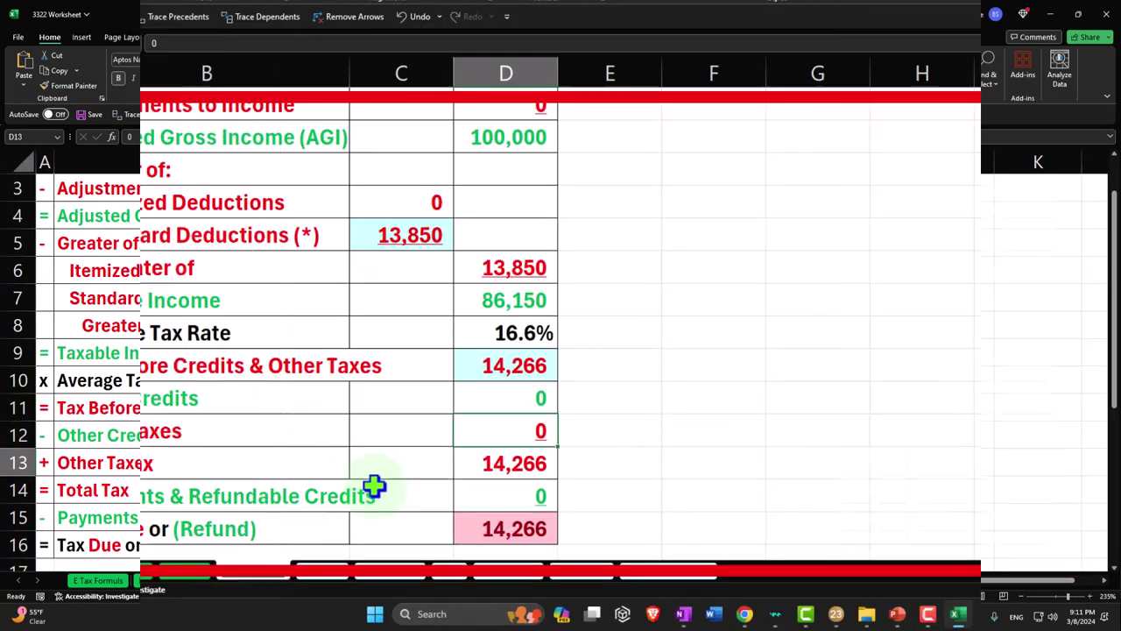
left_click(415, 462)
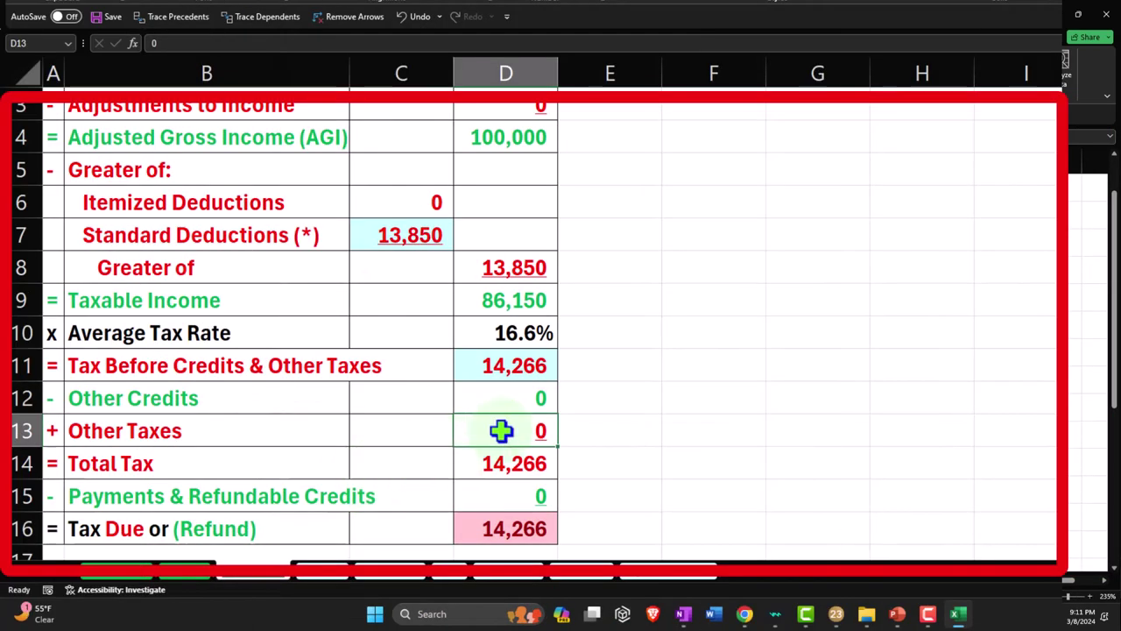
type("=")
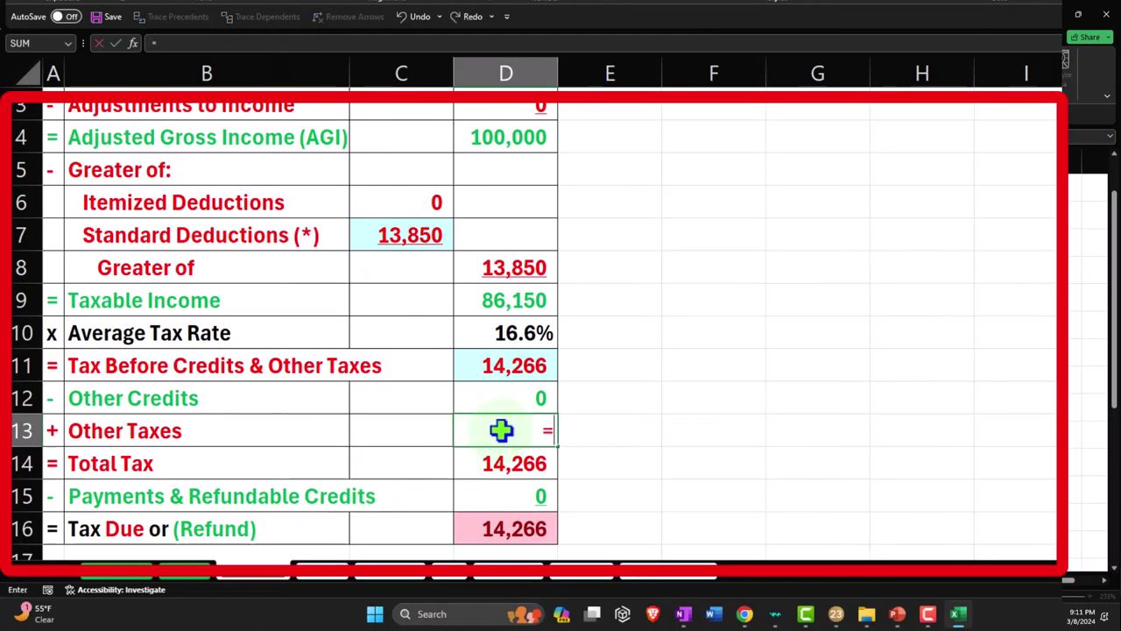
left_click(561, 581)
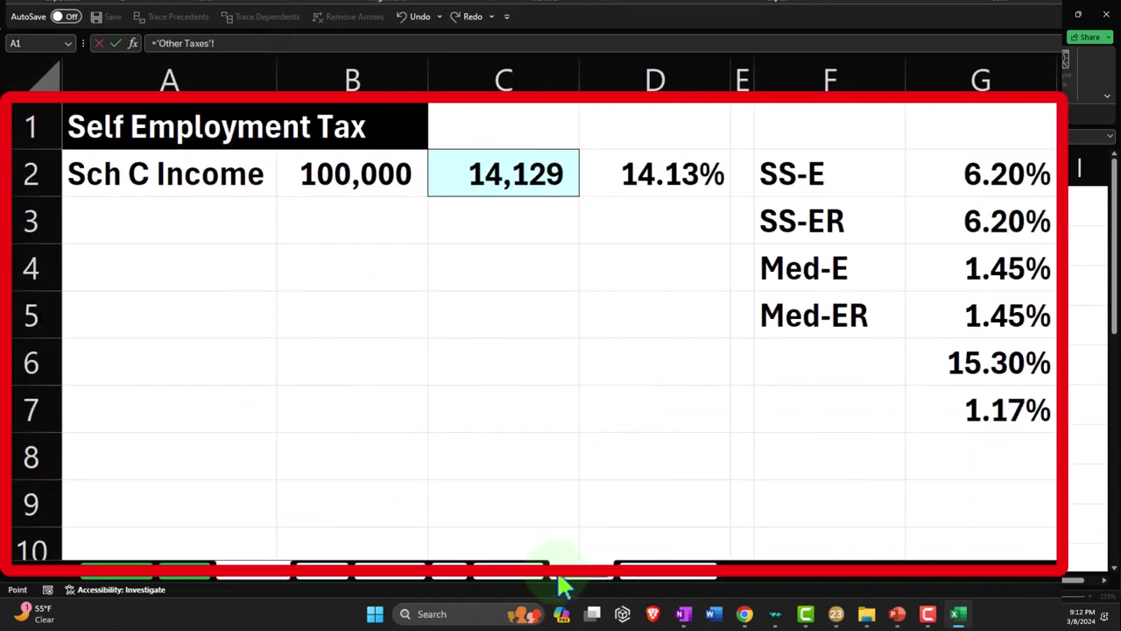
left_click(525, 179)
key("Return")
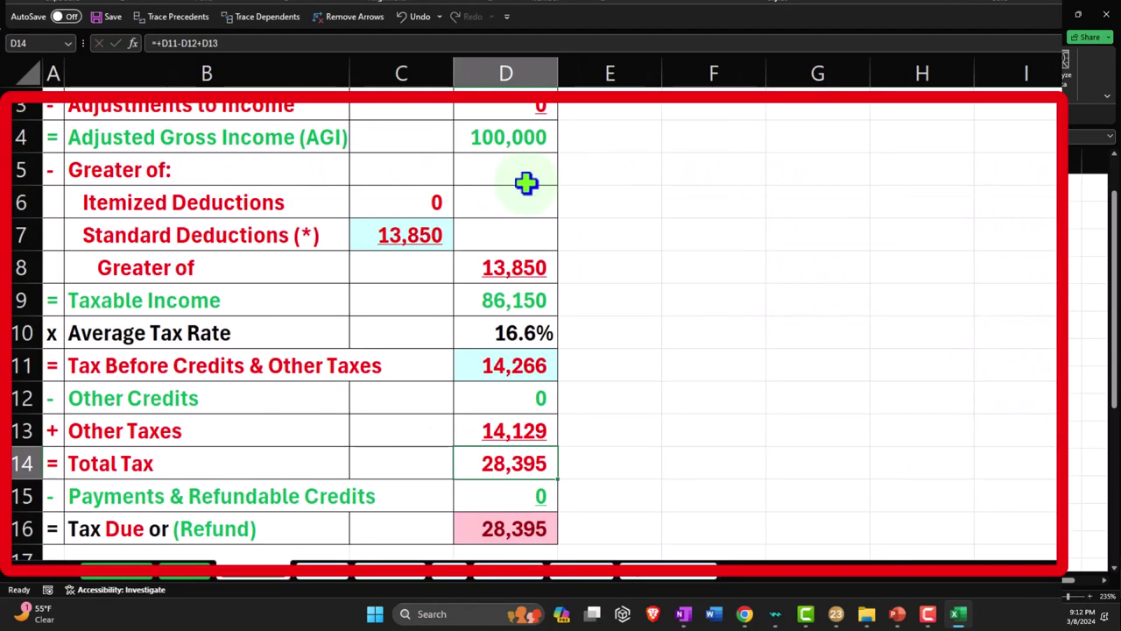
key("Up")
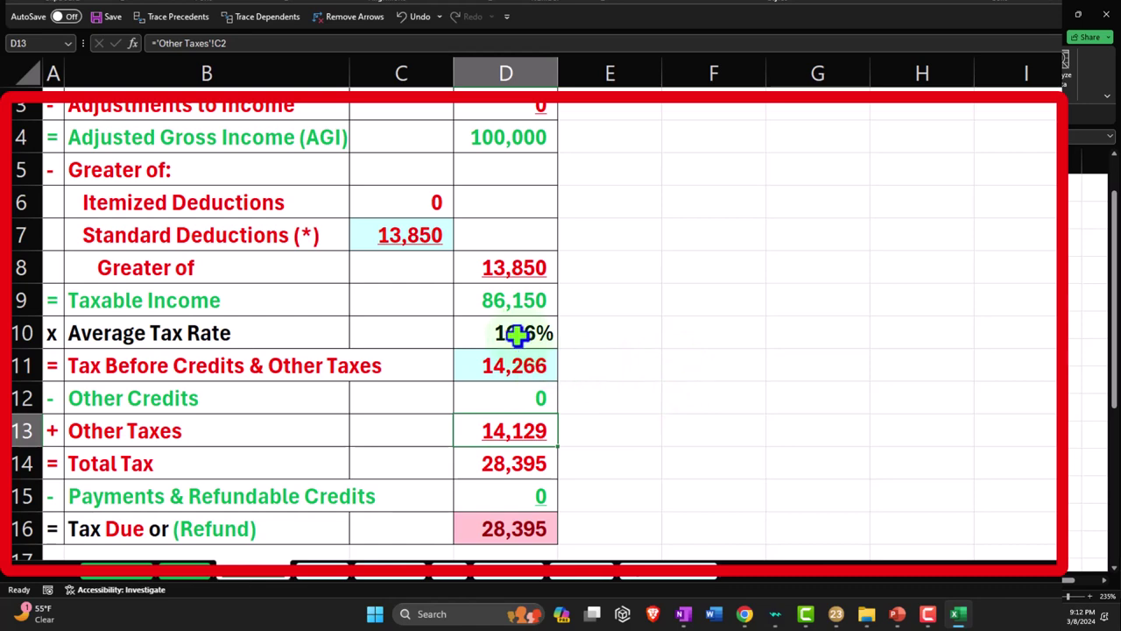
scroll(420, 230, "up", 1)
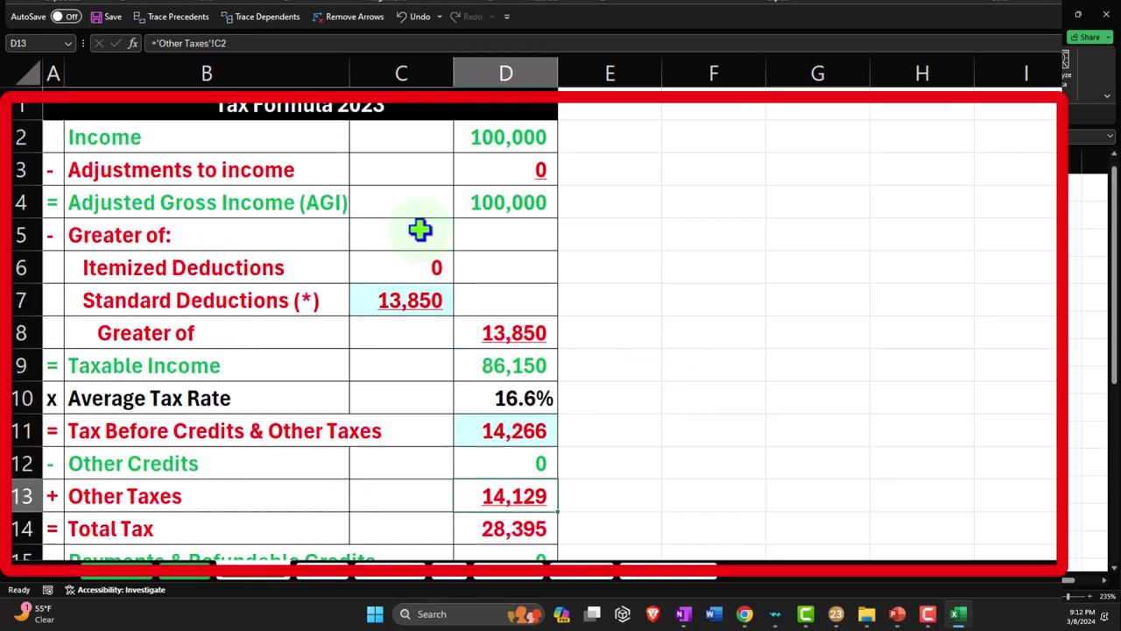
left_click(503, 168)
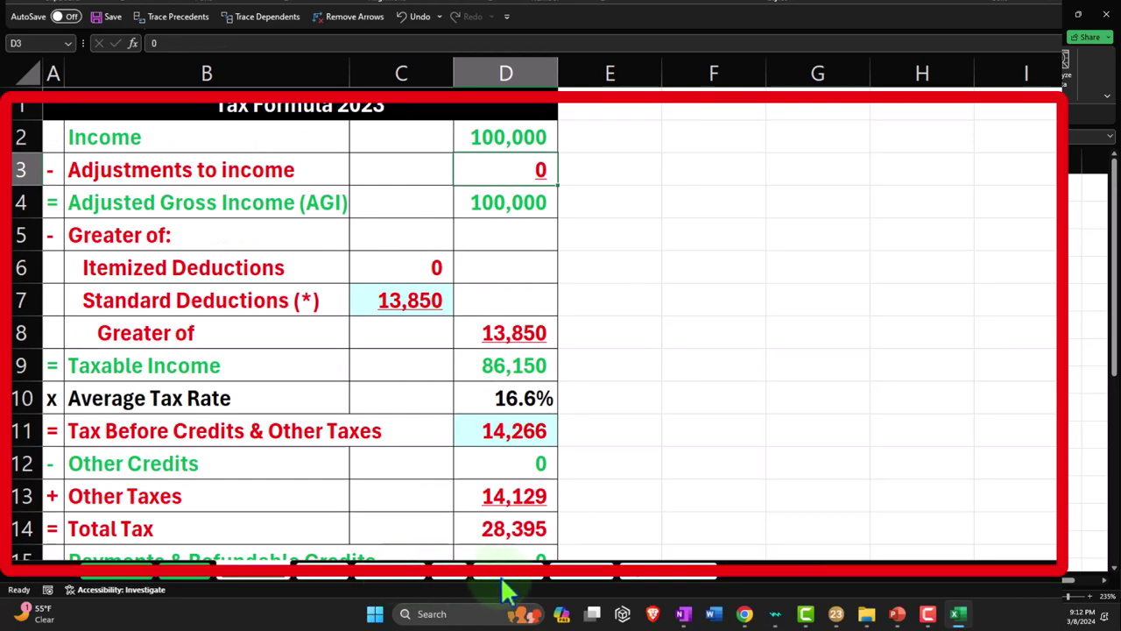
Insert a new worksheet after Sch C and name it Adj to Income
left_click(461, 576)
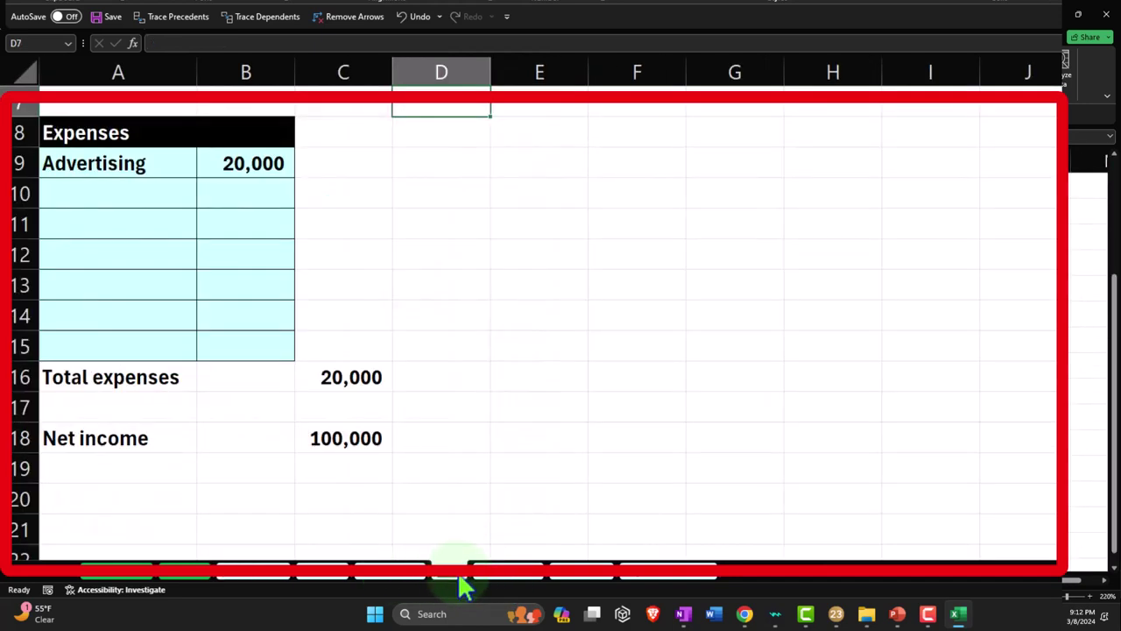
left_click(754, 578)
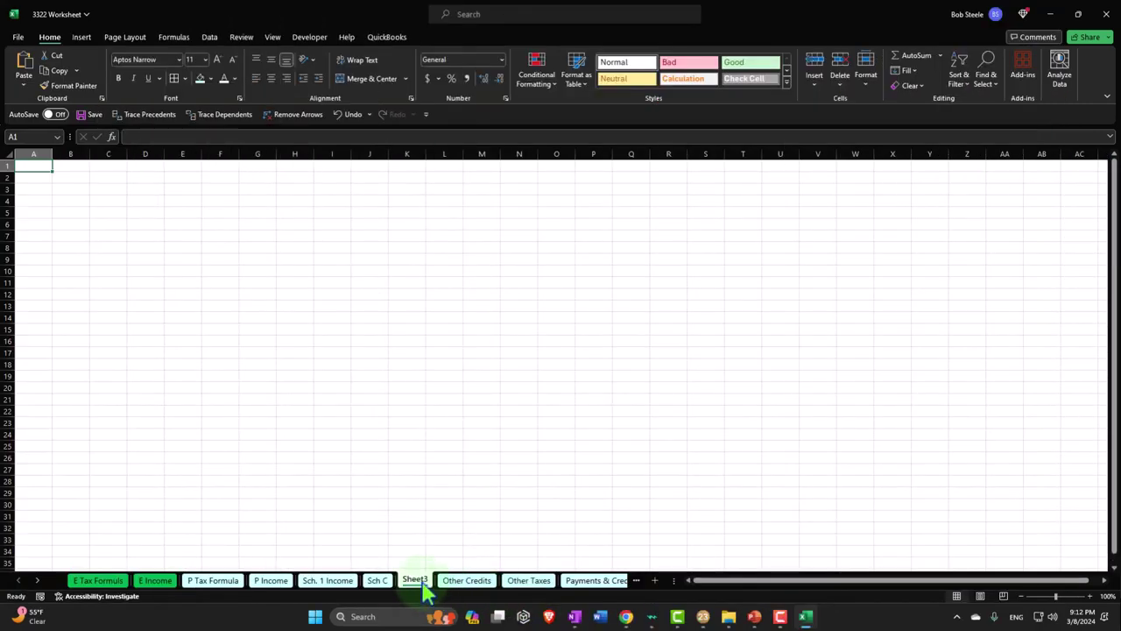
double_click(415, 579)
type("Ad")
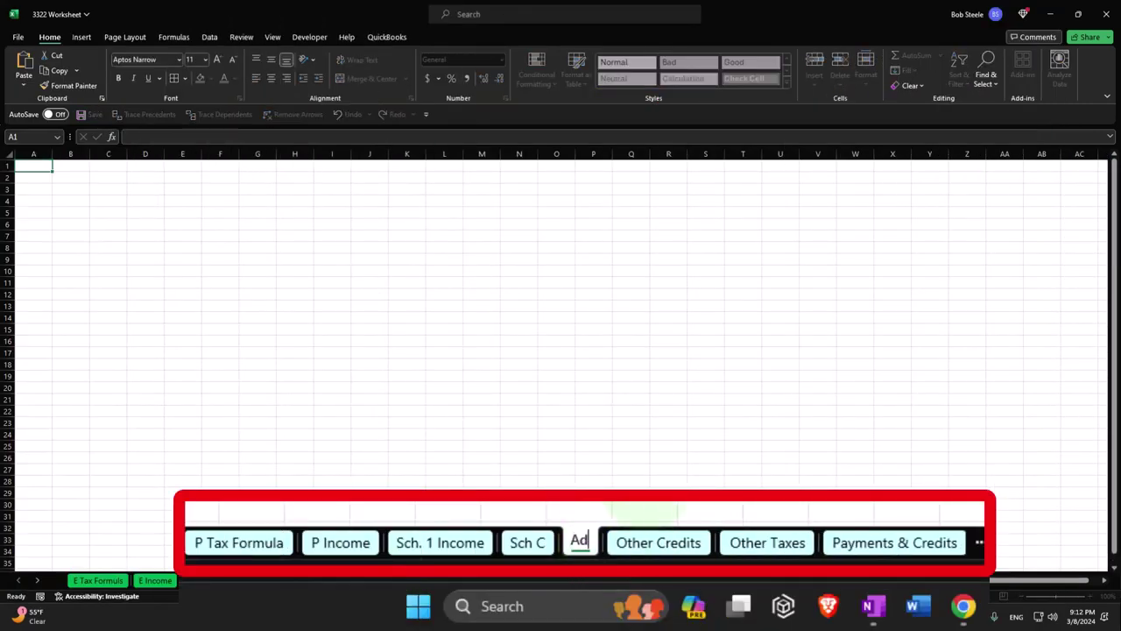
type("j to T")
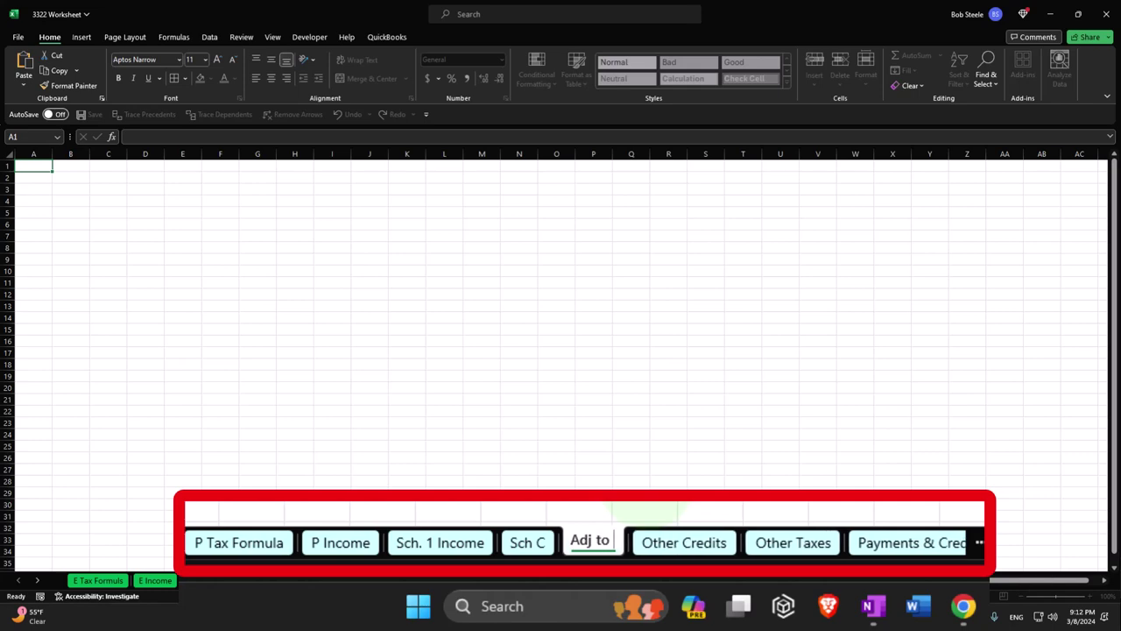
type("ncome")
left_click(444, 551)
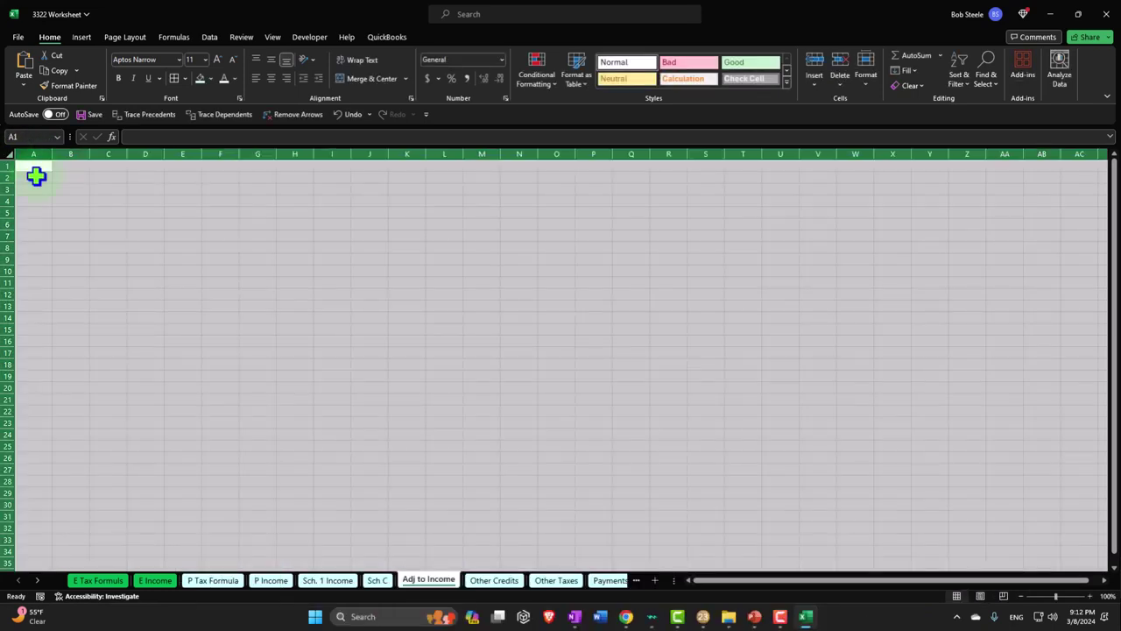
Format all cells as Currency with no symbol, red parenthesis negatives, and fewer decimals
left_click(8, 156)
right_click(132, 247)
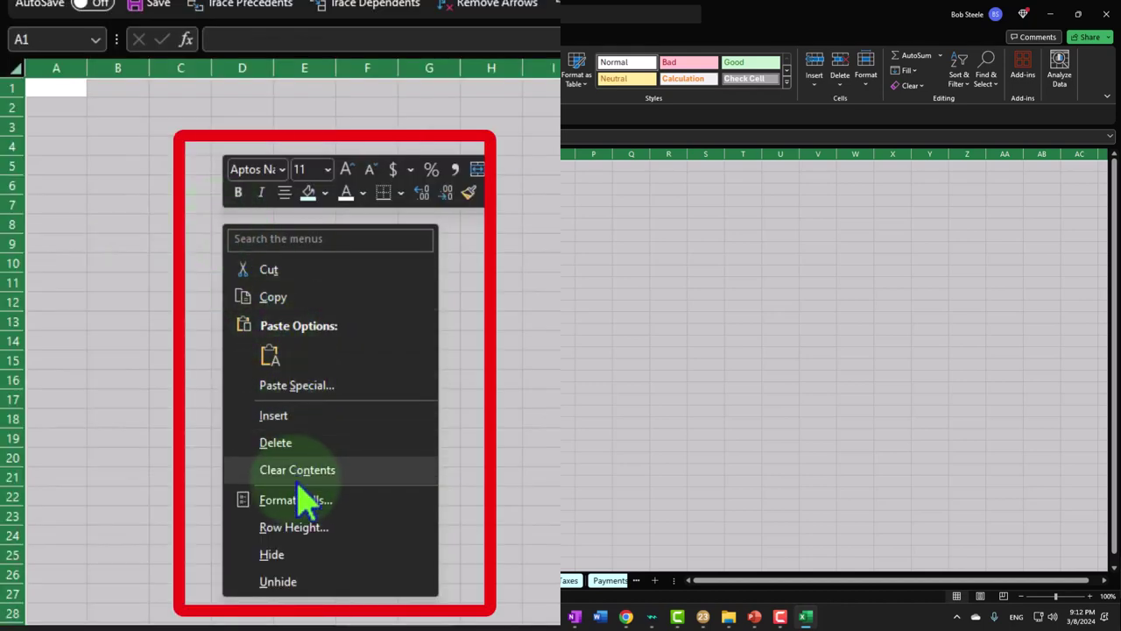
left_click(301, 503)
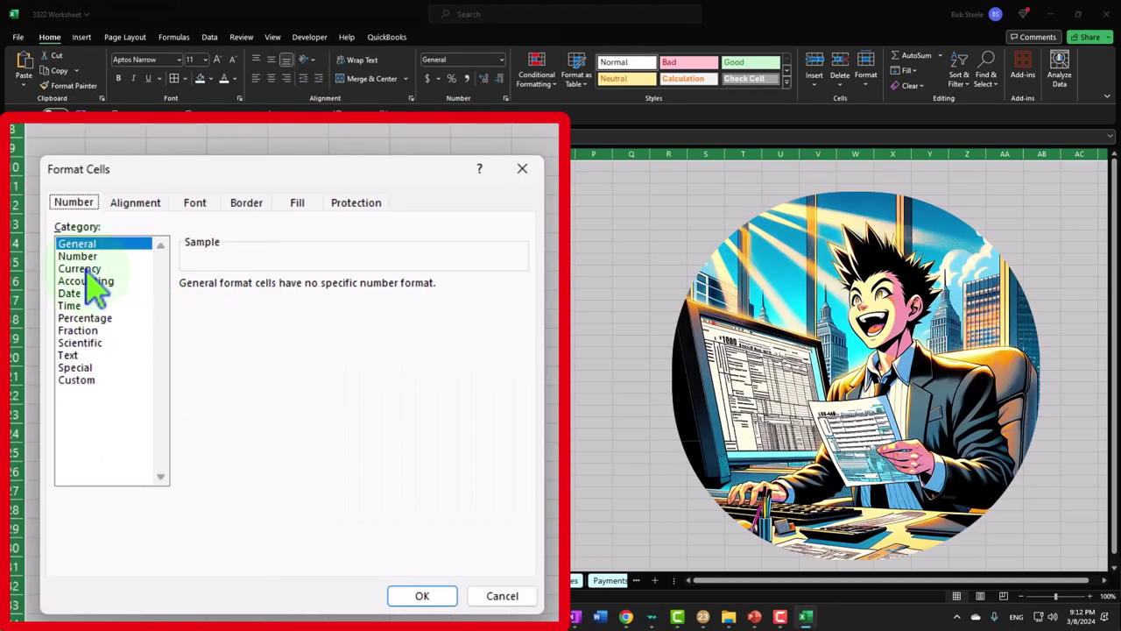
left_click(80, 268)
left_click(225, 382)
left_click(271, 315)
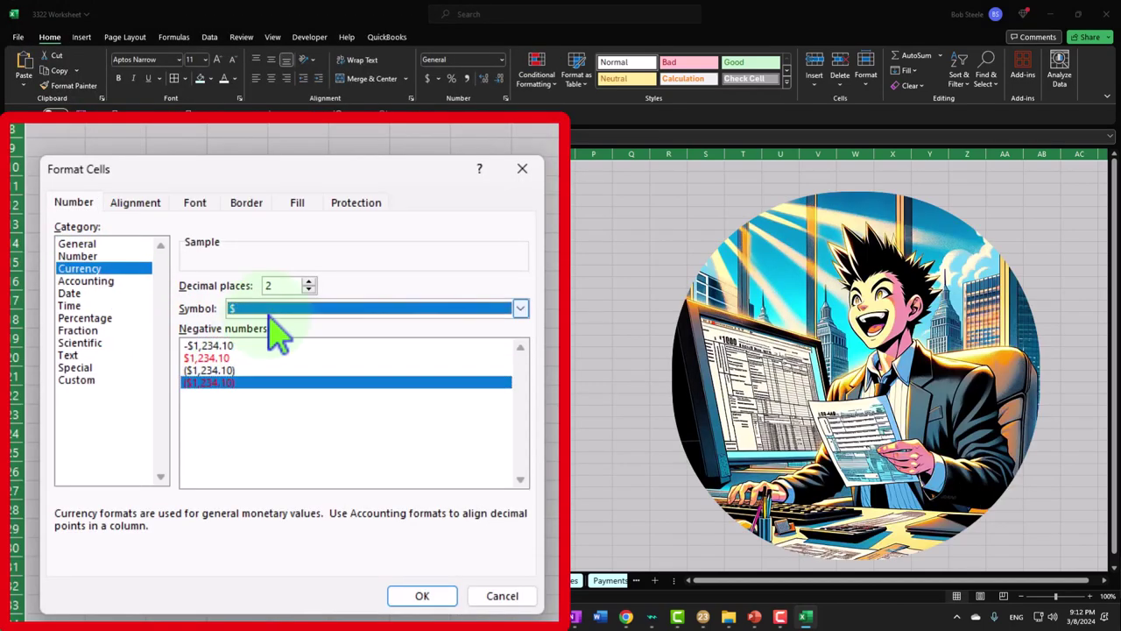
left_click(267, 327)
left_click(309, 289)
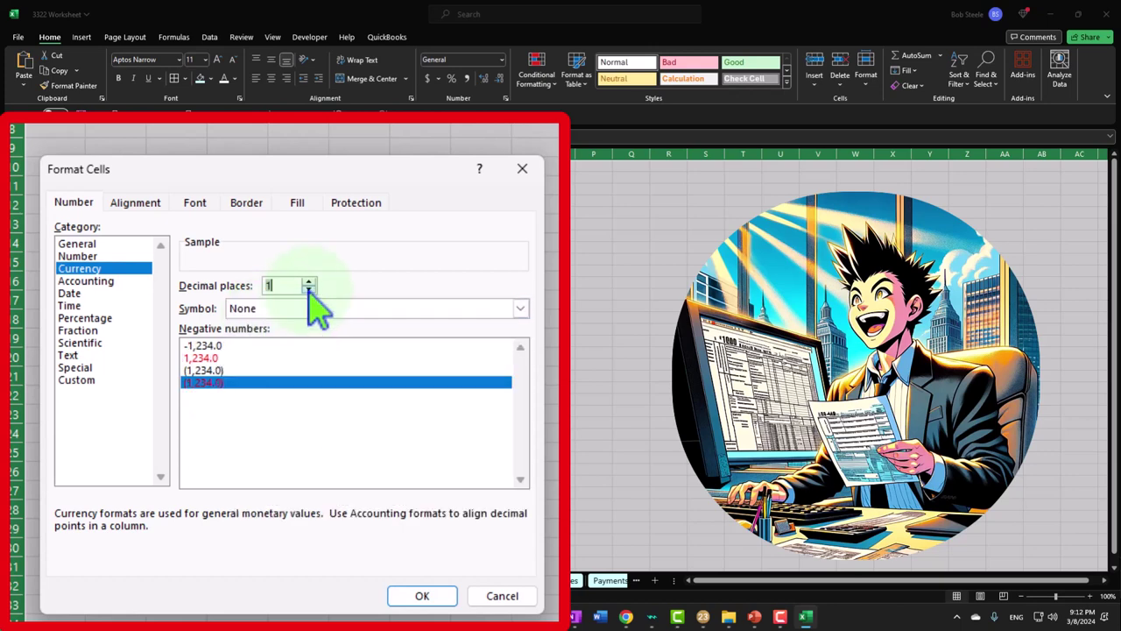
left_click(421, 595)
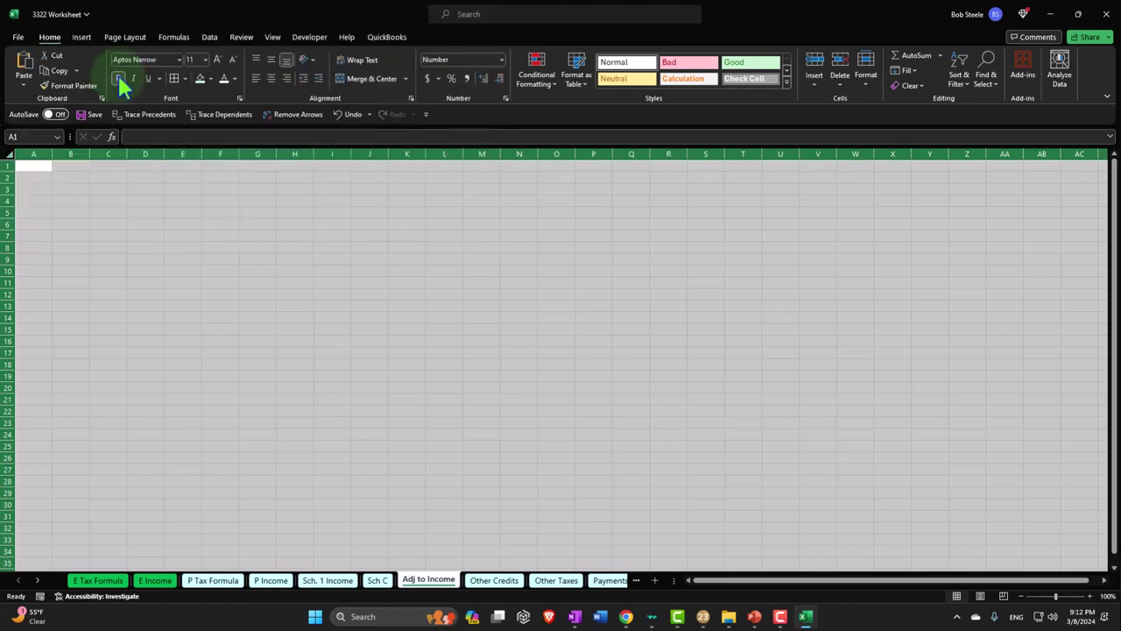
Begin typing a heading in cell A1 of the Adj to Income sheet
left_click(179, 308)
scroll(179, 308, "up", 10)
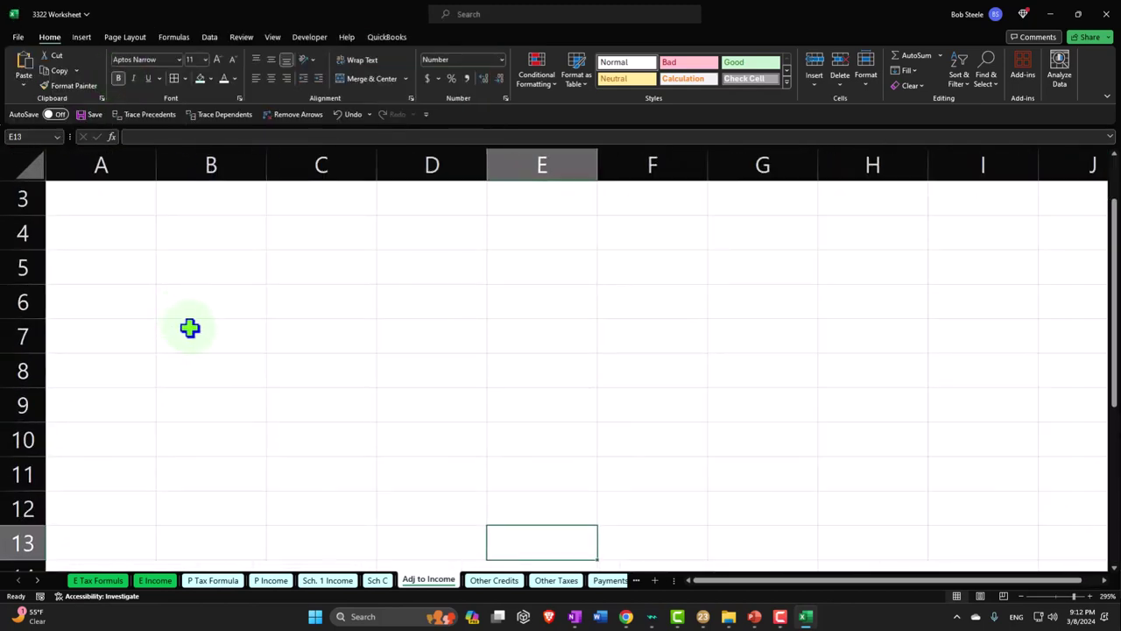
left_click(115, 200)
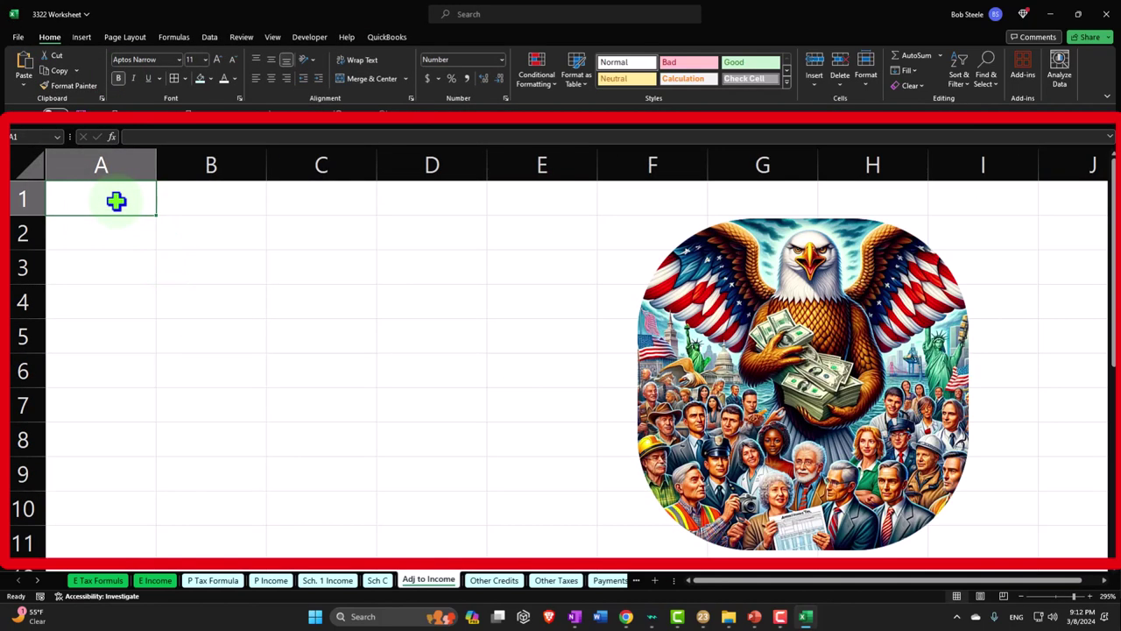
type("Self Employment tax")
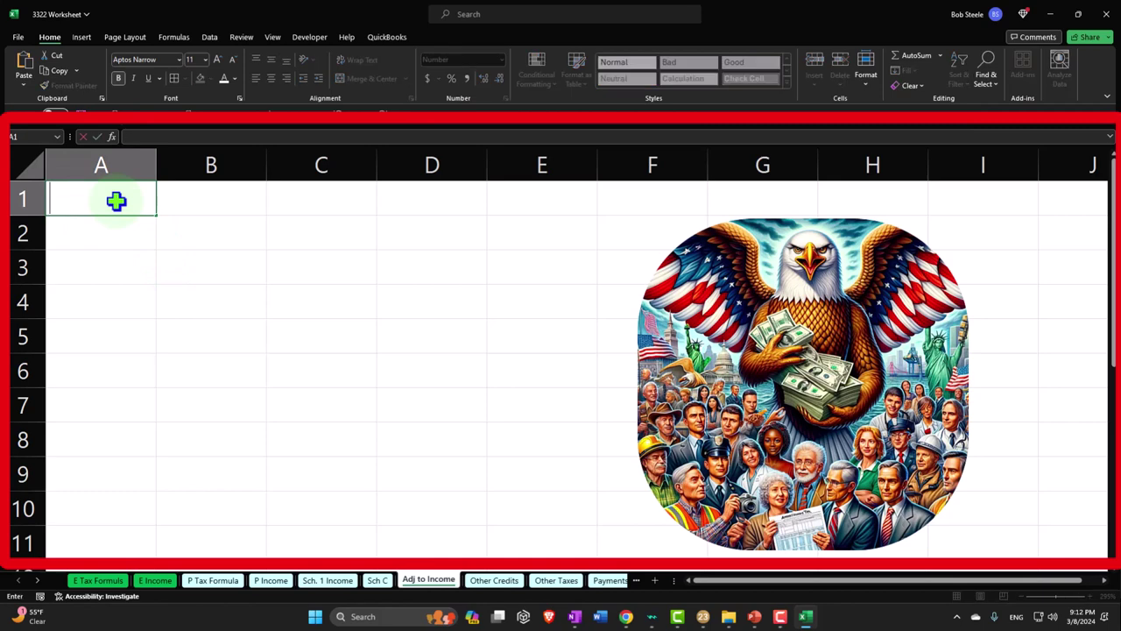
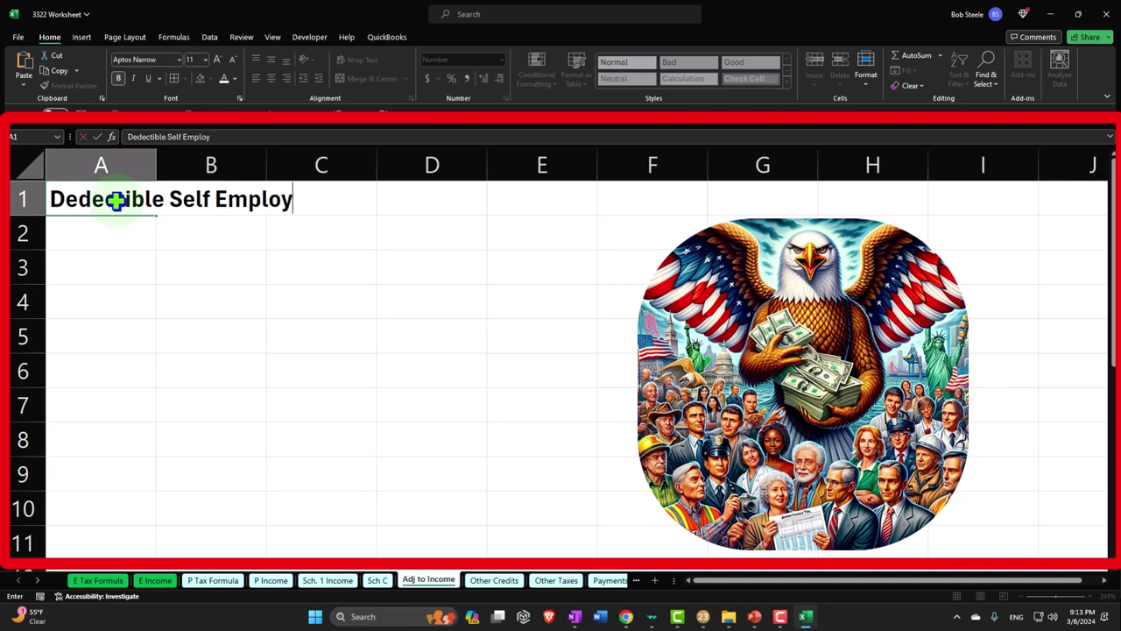
Widen column A to fit the title and enter ='Other Taxes'!C2/2 in B1
key("Return")
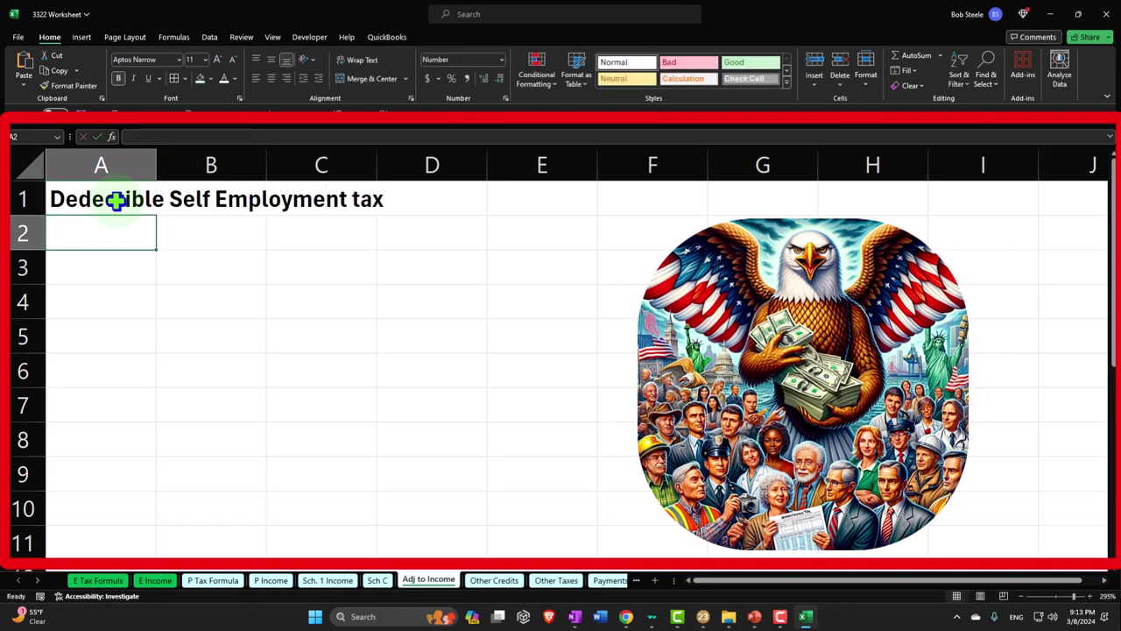
double_click(156, 163)
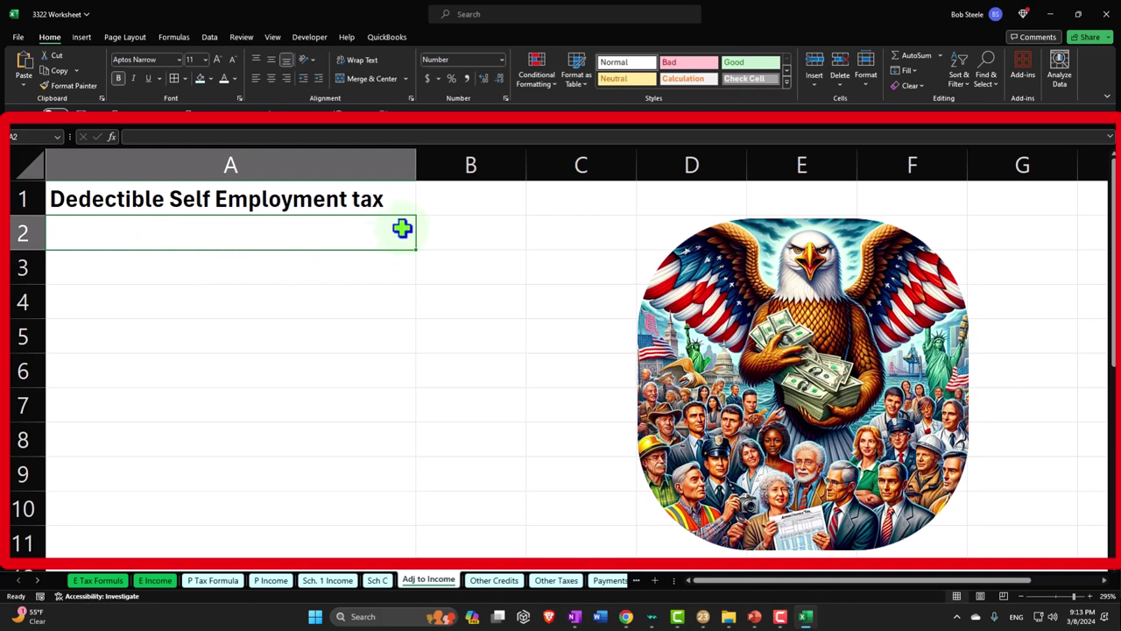
left_click(426, 206)
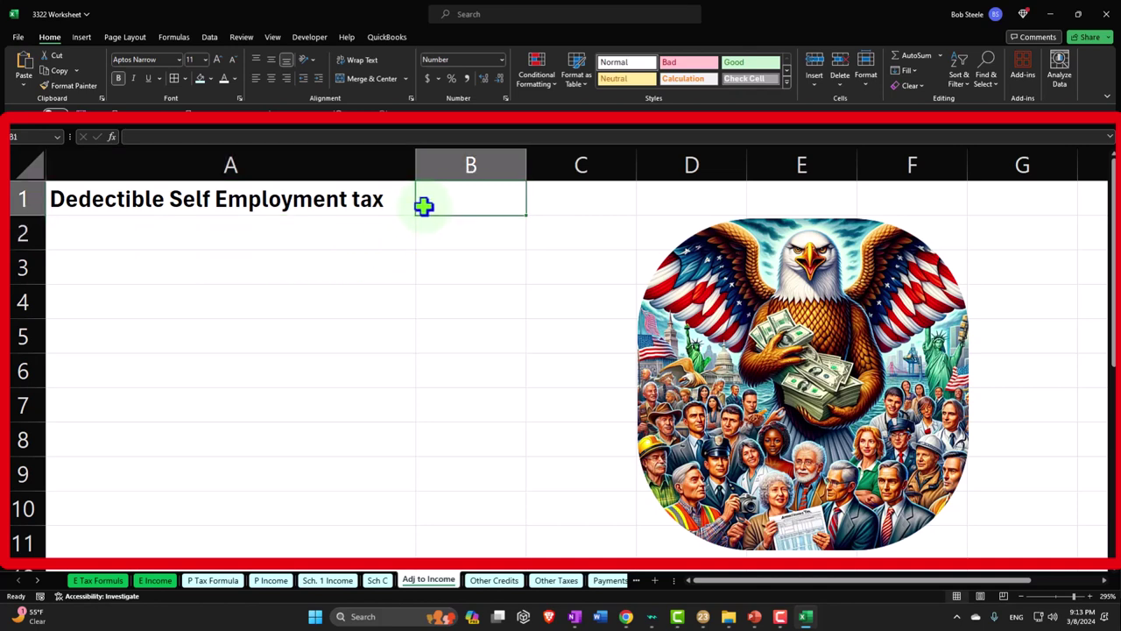
type("=")
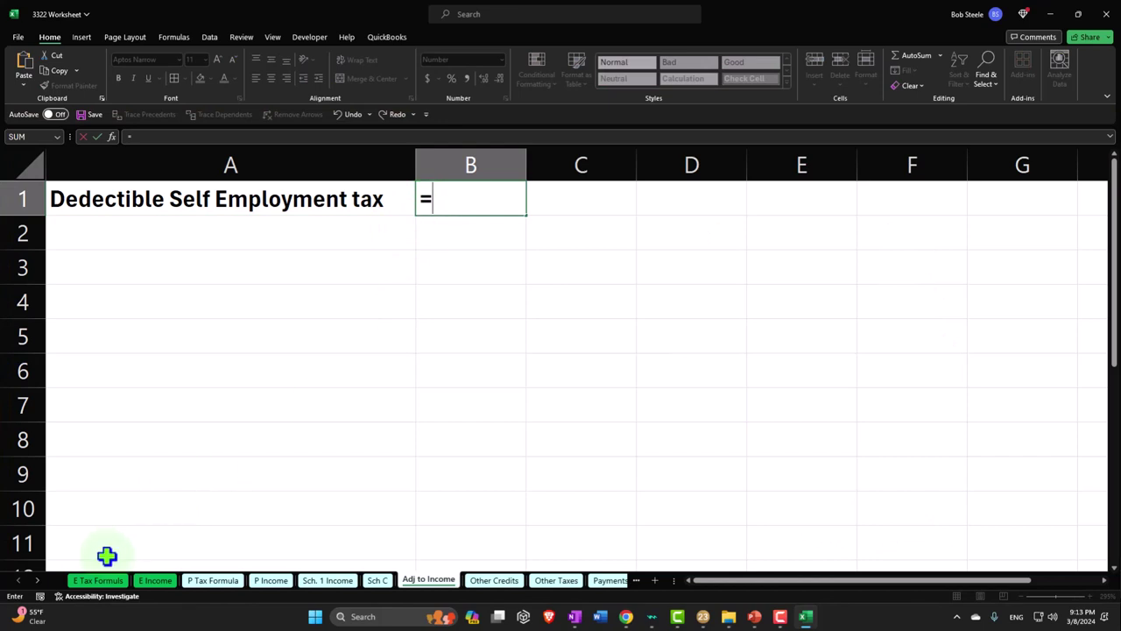
left_click(37, 580)
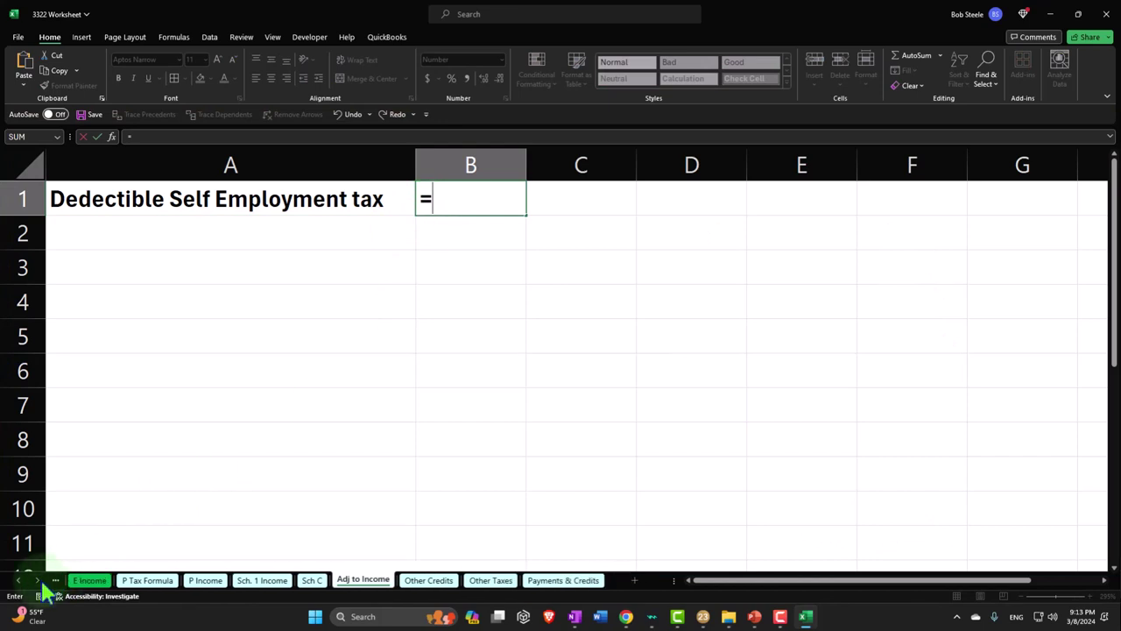
left_click(490, 580)
left_click(413, 239)
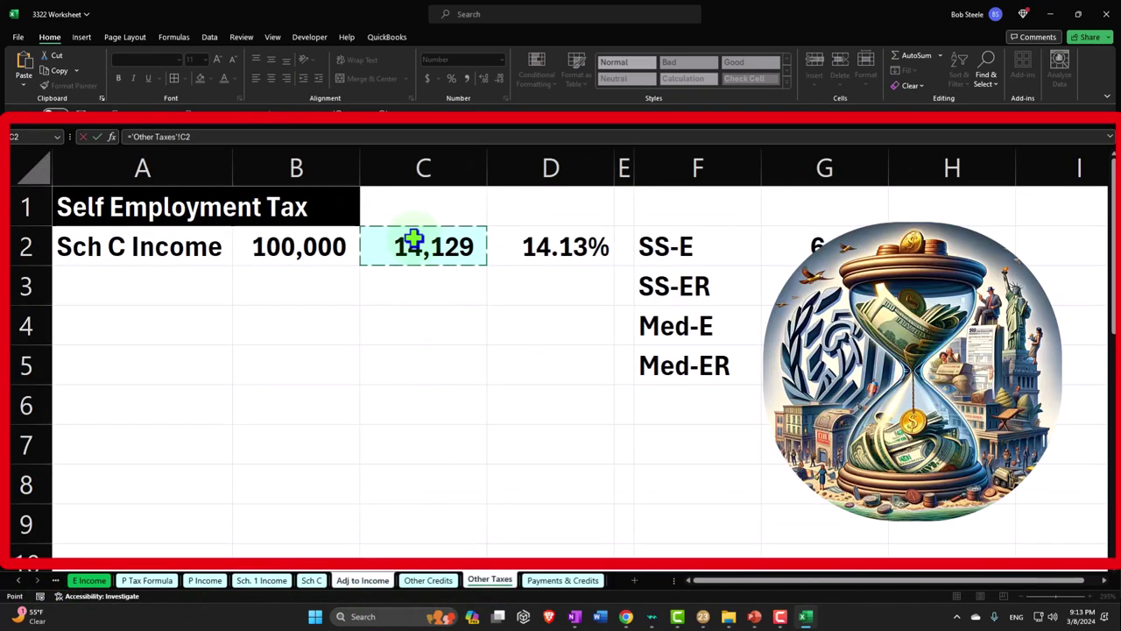
type("/2")
key("Return")
key("Up")
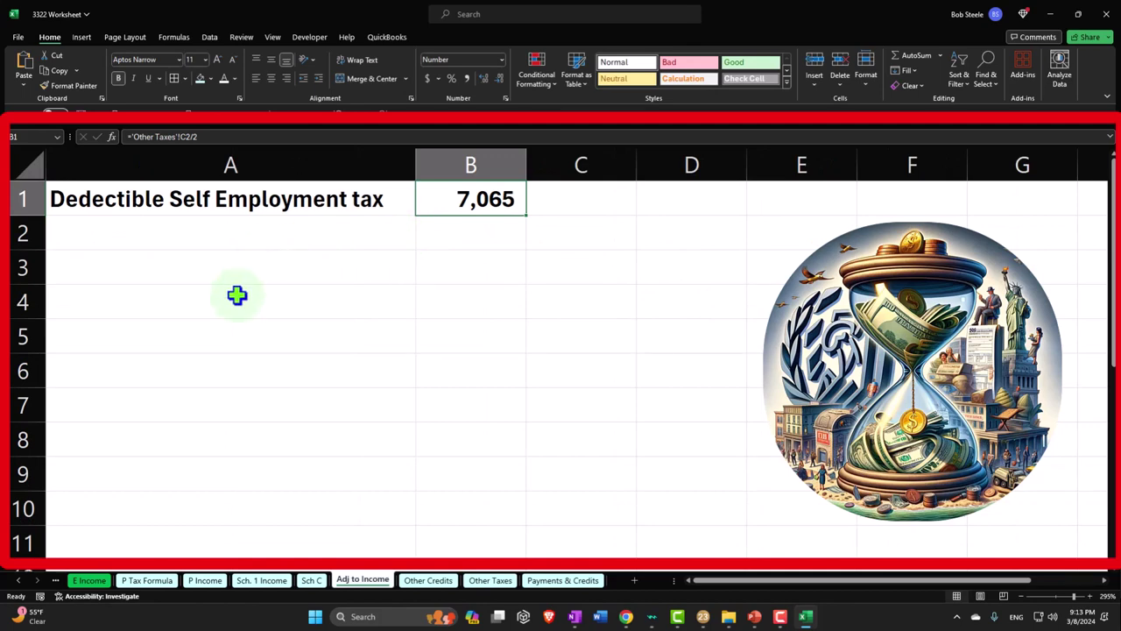
Label A3 'Total adj to income' and put =SUM(B1:B2) in B3, giving 7,065
left_click(134, 272)
type("Total adj")
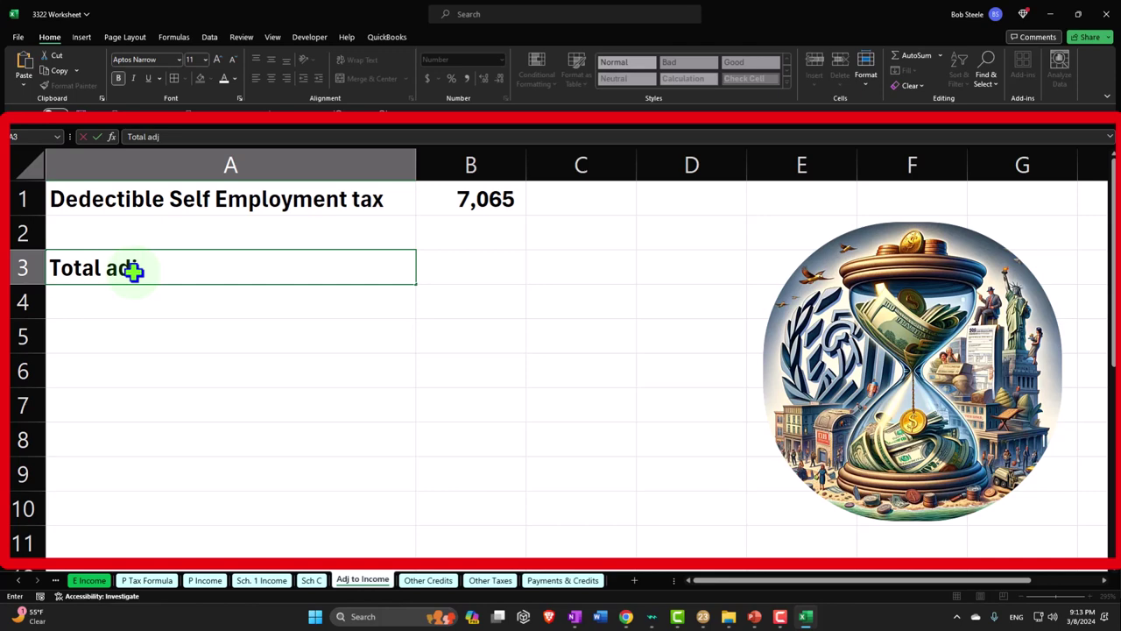
type("to income")
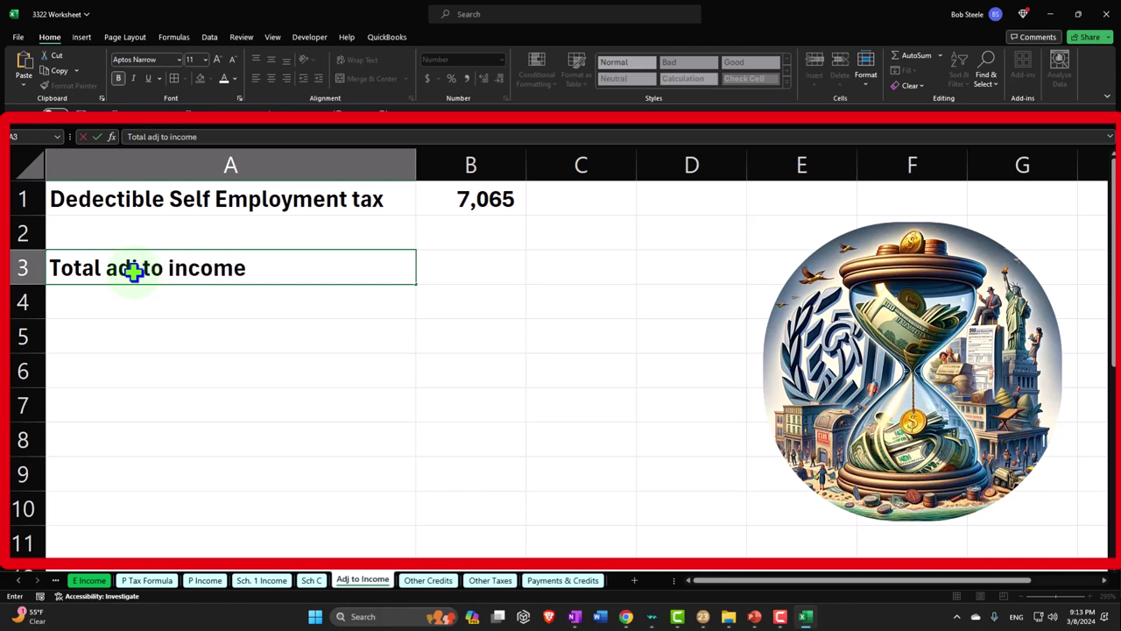
key("Tab")
type("=sum(")
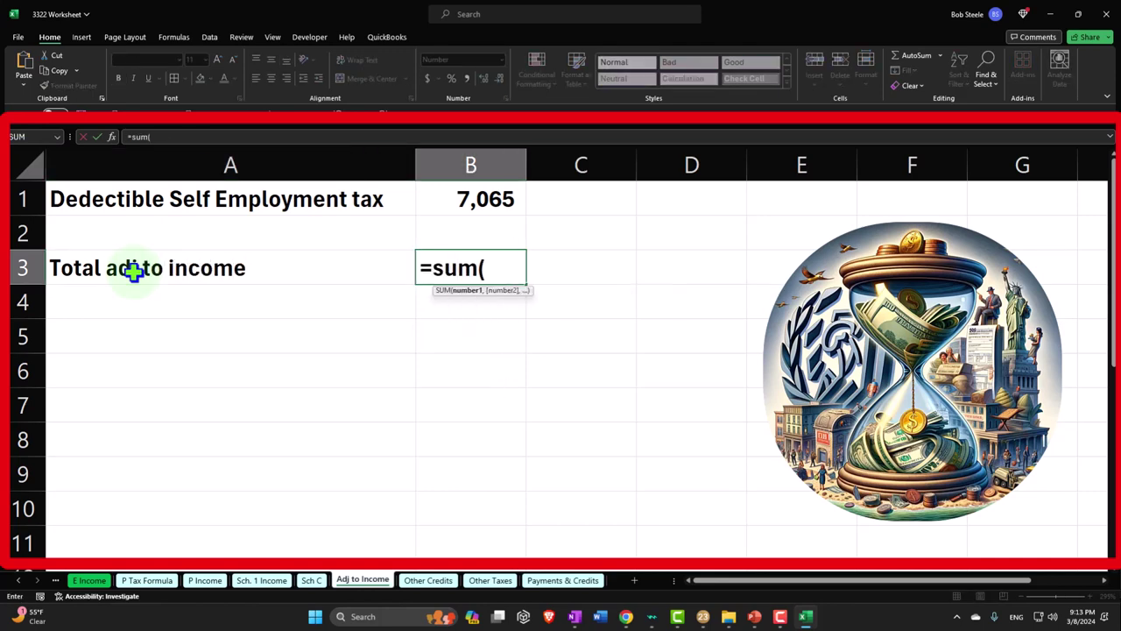
key("Up")
key("shift+Up")
key("Return")
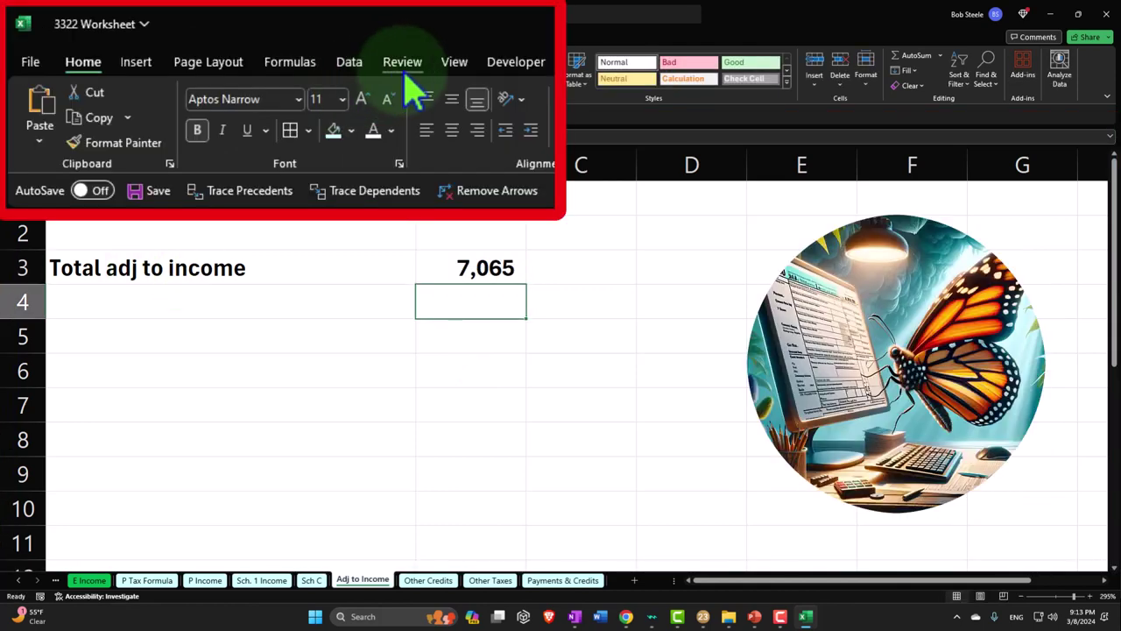
Spell-check the Adj to Income sheet, changing 'Dedectible' to 'Deductible' in the A1 title
left_click(402, 61)
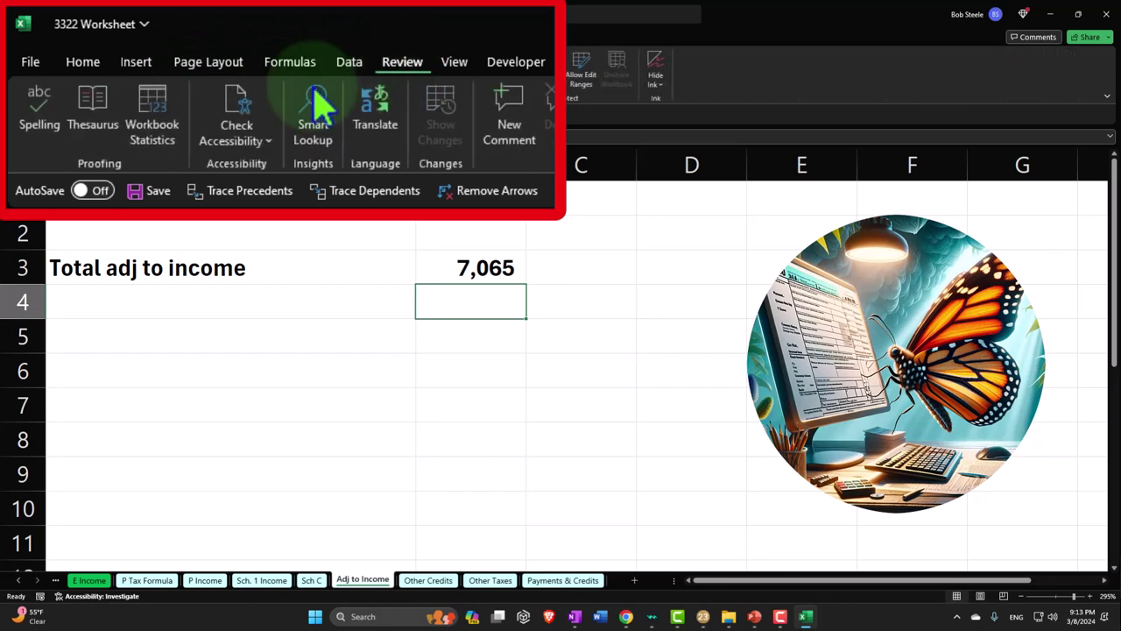
left_click(25, 68)
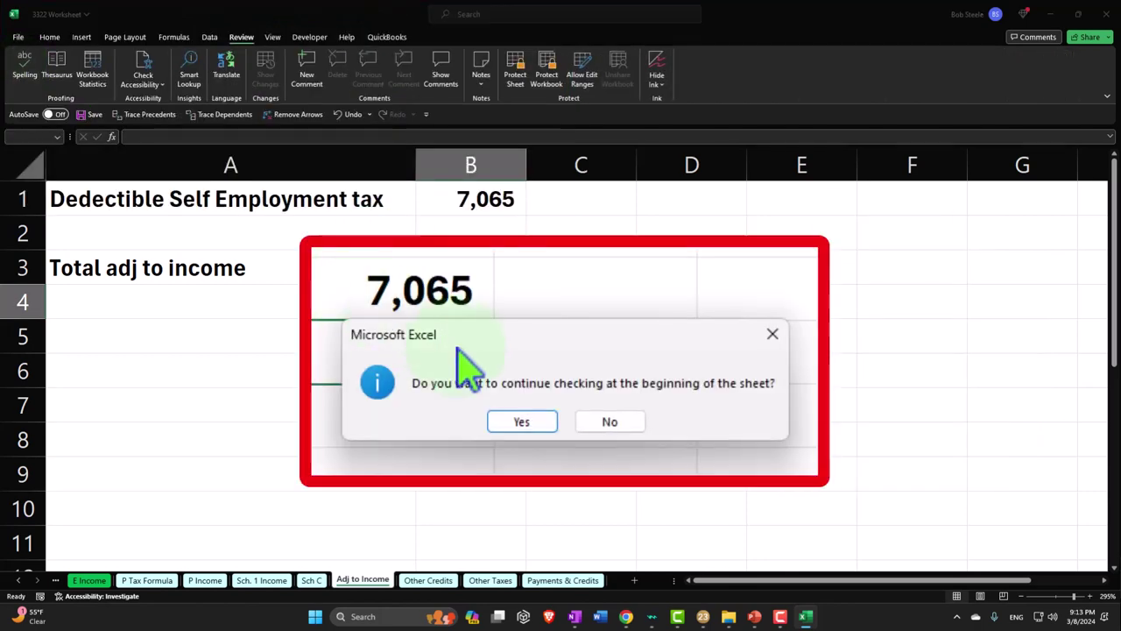
left_click(519, 421)
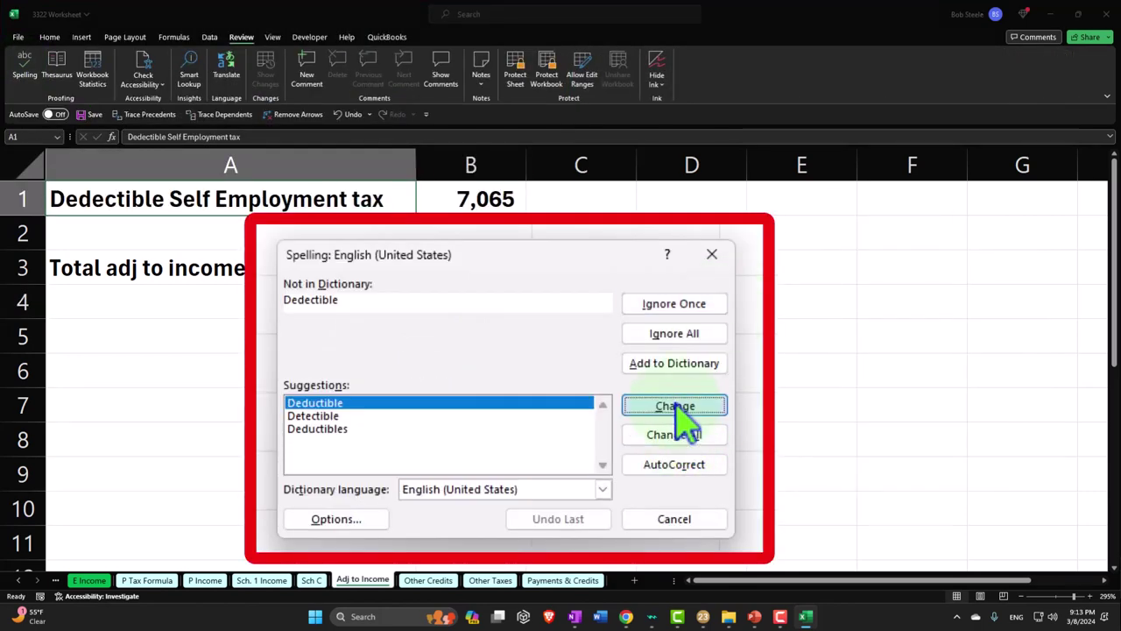
left_click(676, 406)
left_click(566, 336)
left_click(553, 398)
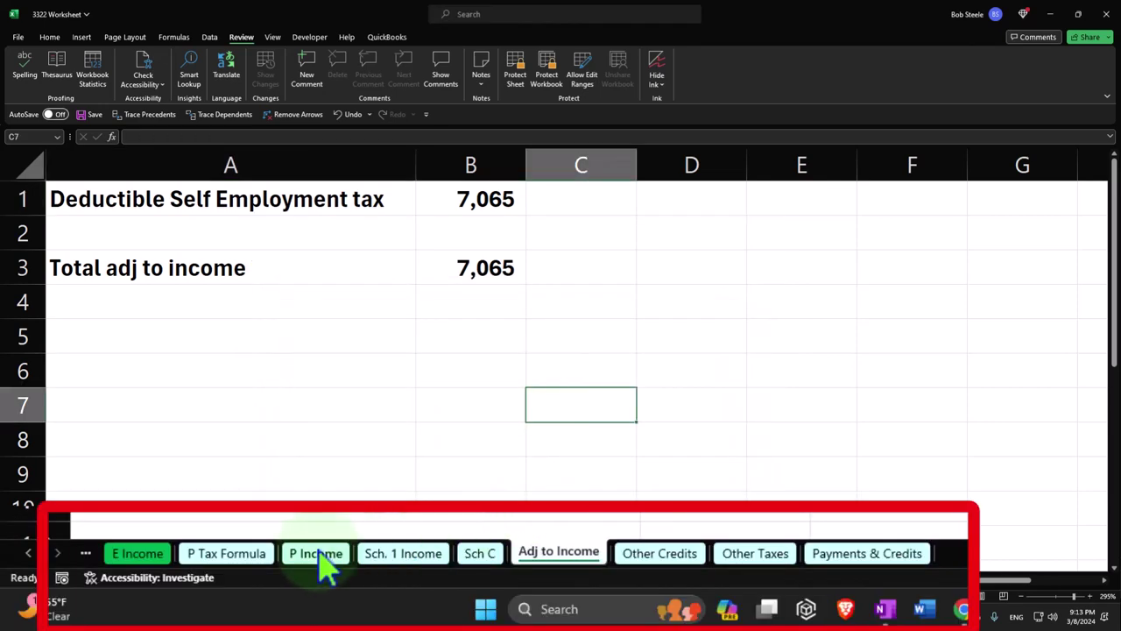
left_click(315, 553)
Set P Tax Formula D3 to ='Adj to Income'!B3 and review the D2–D4 Income, adjustments and AGI formulas
left_click(214, 554)
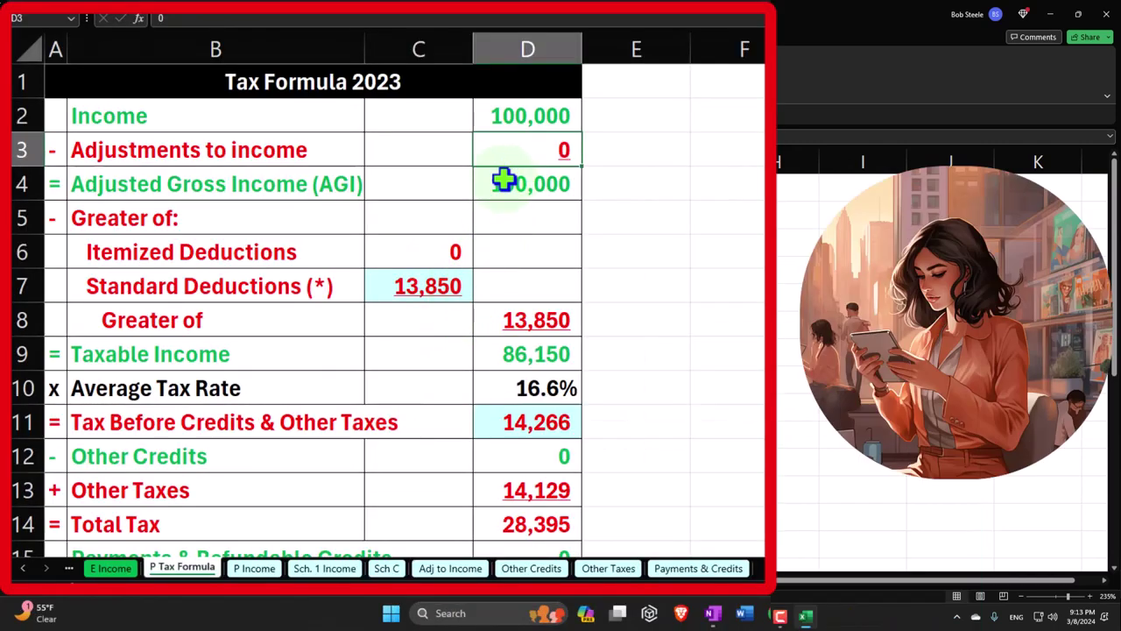
type("=")
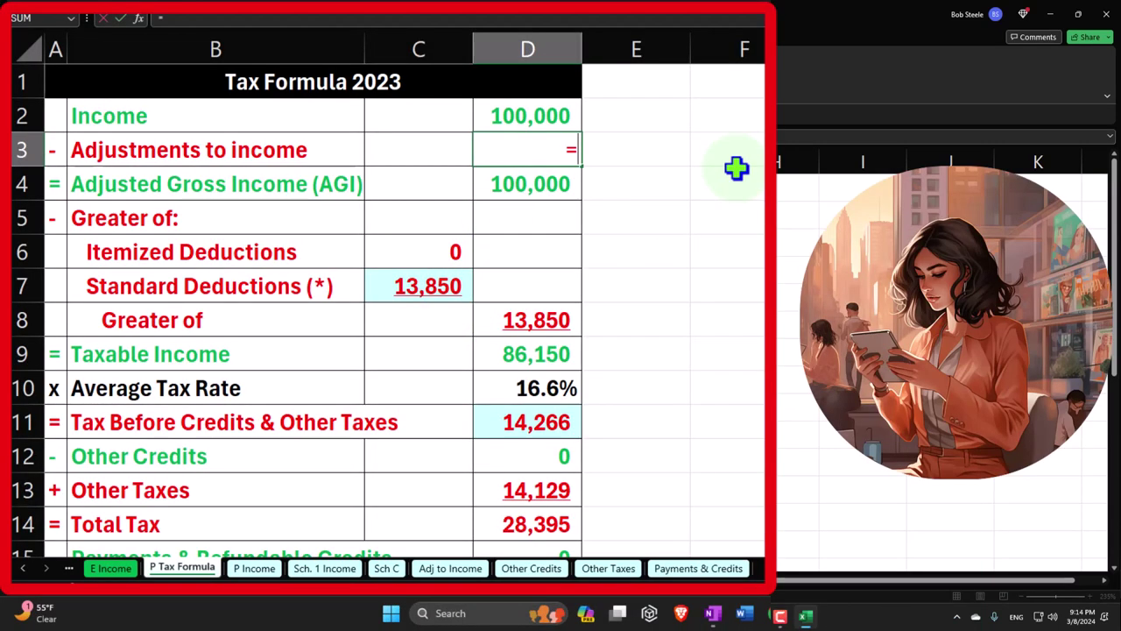
left_click(450, 568)
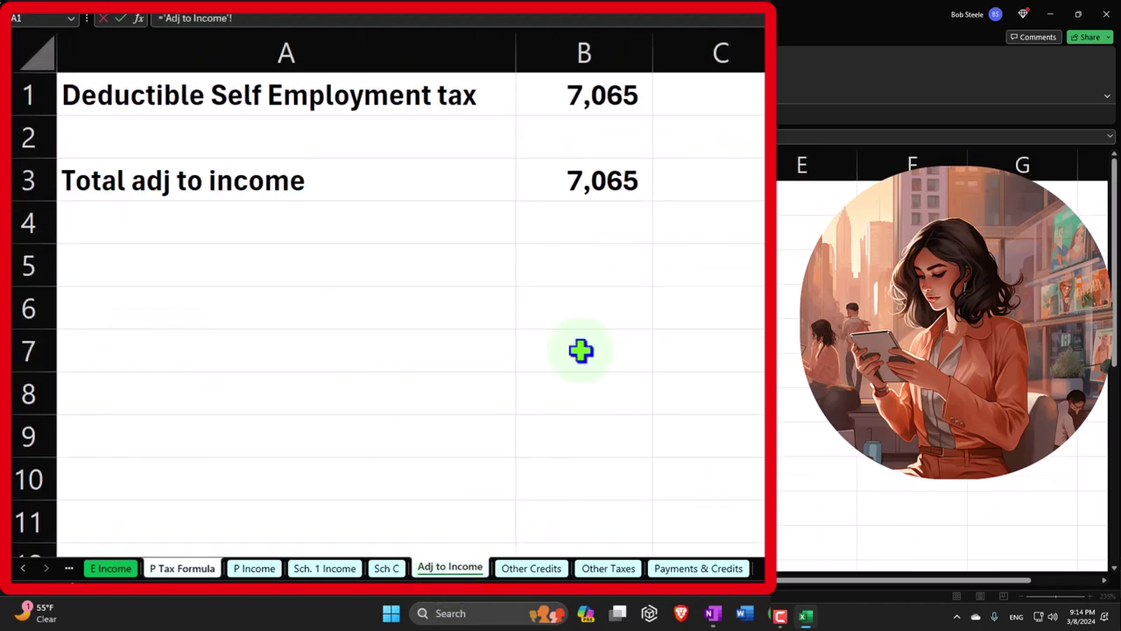
key("Return")
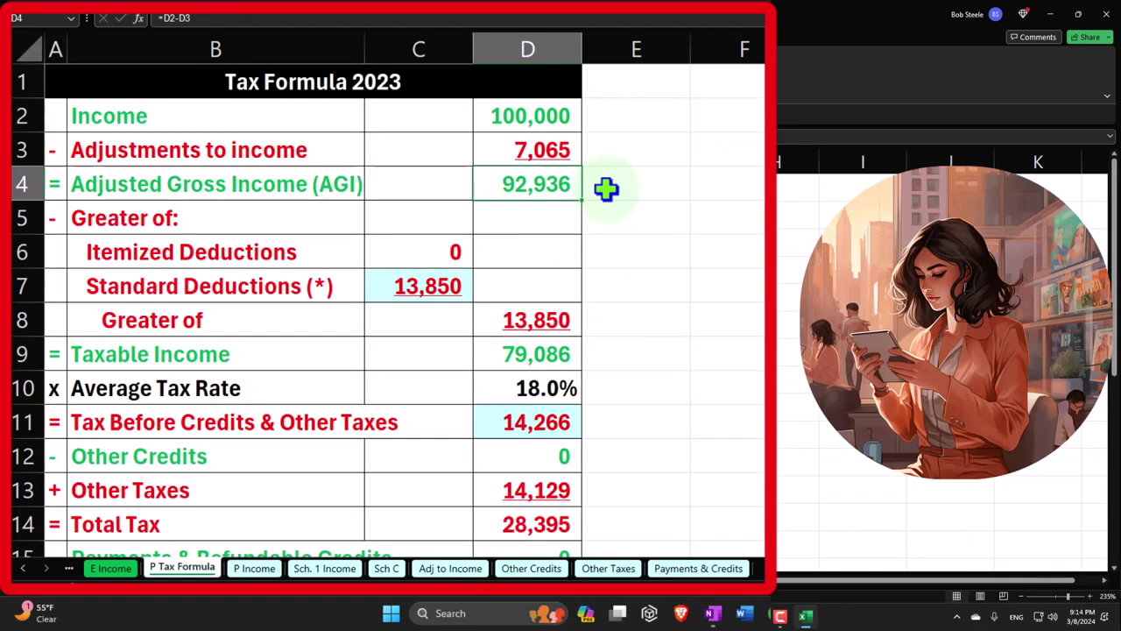
left_click(545, 117)
left_click(545, 147)
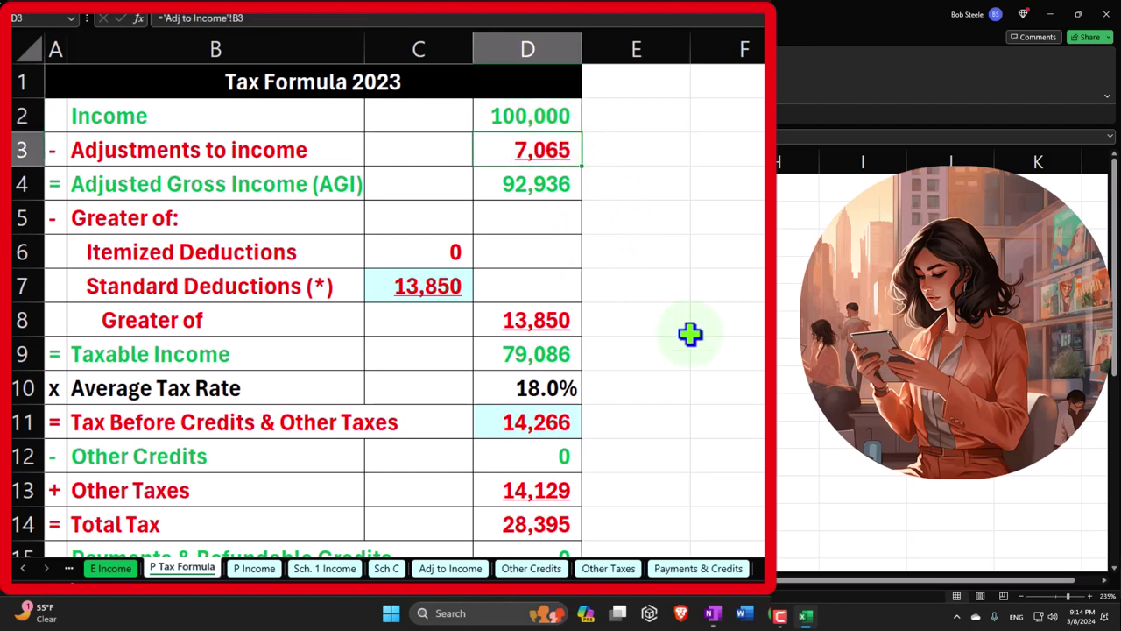
left_click(538, 185)
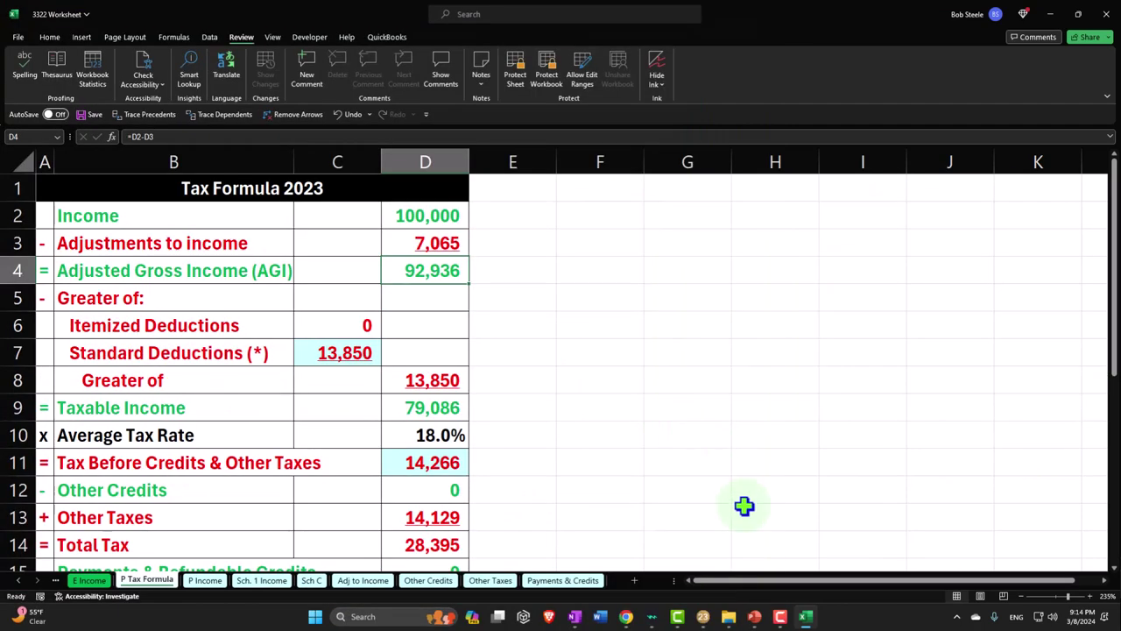
left_click(806, 616)
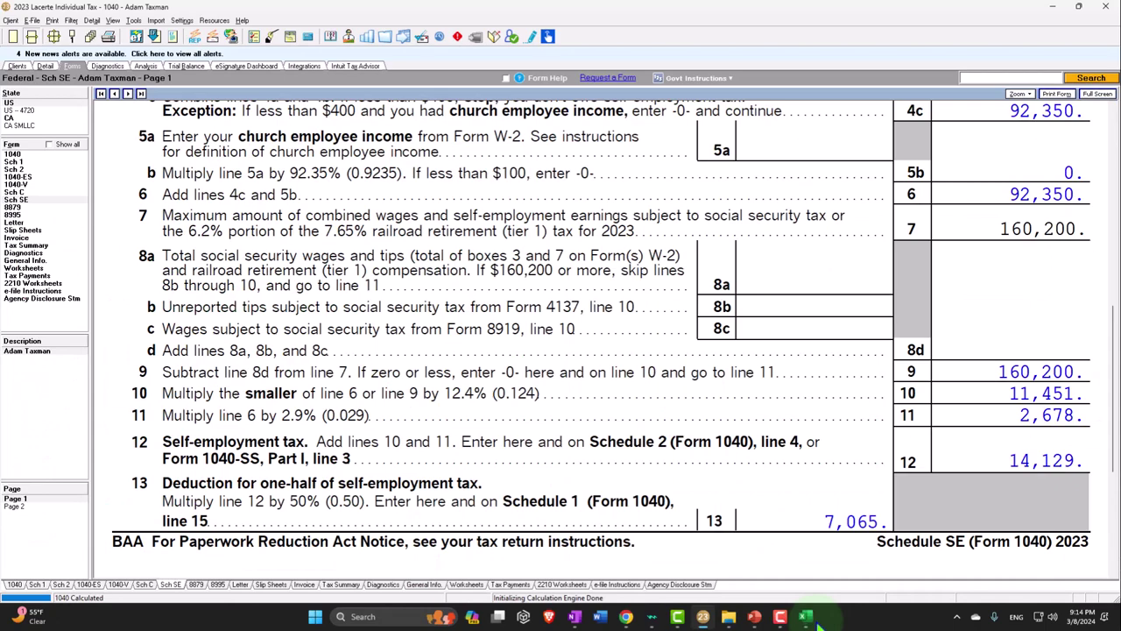
On the Lacerte 1040, clear old check marks and mark line 11 AGI as matching
left_click(14, 153)
scroll(681, 430, "down", 10)
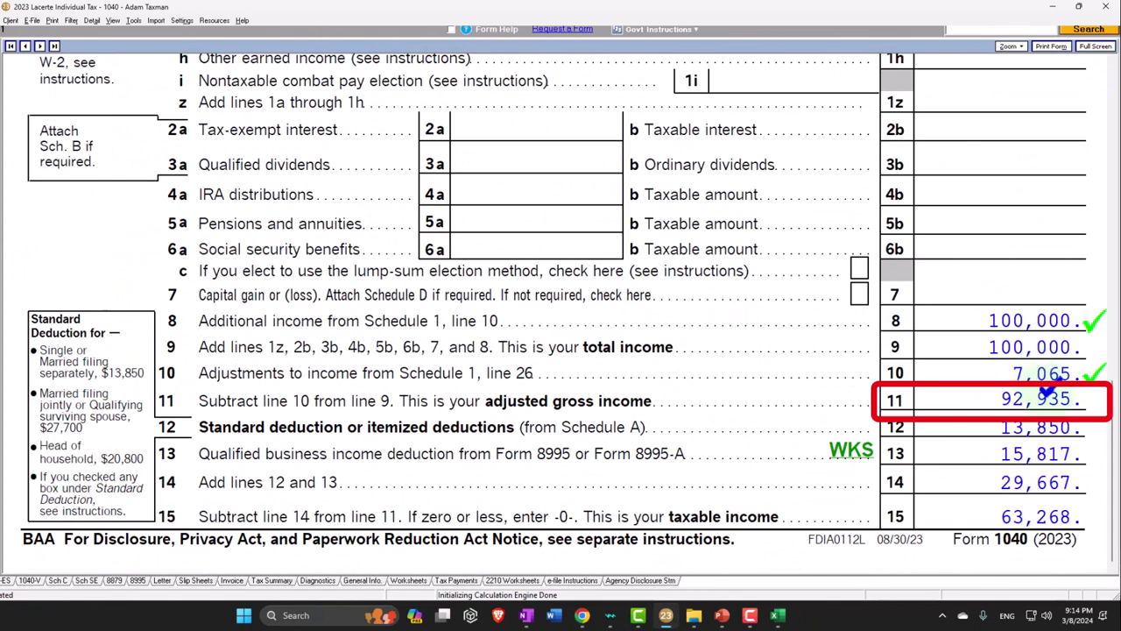
key("e")
left_click(1038, 398)
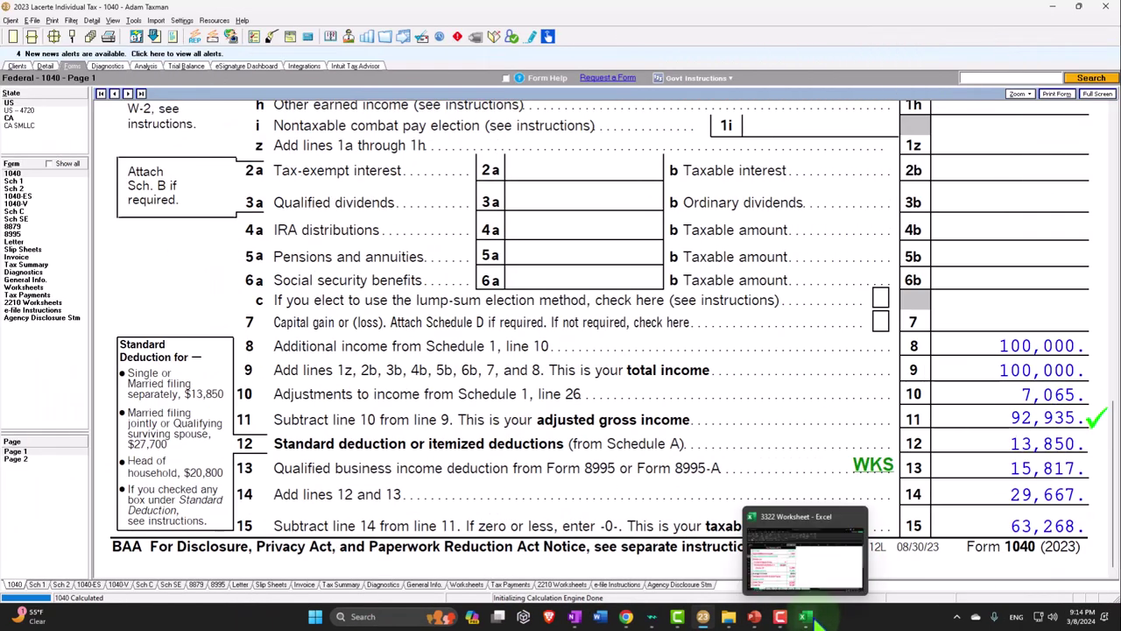
Review the 13,850 standard deduction and D9 taxable income, then minimize Lacerte and return to Excel
left_click(806, 617)
left_click_drag(368, 263, 486, 309)
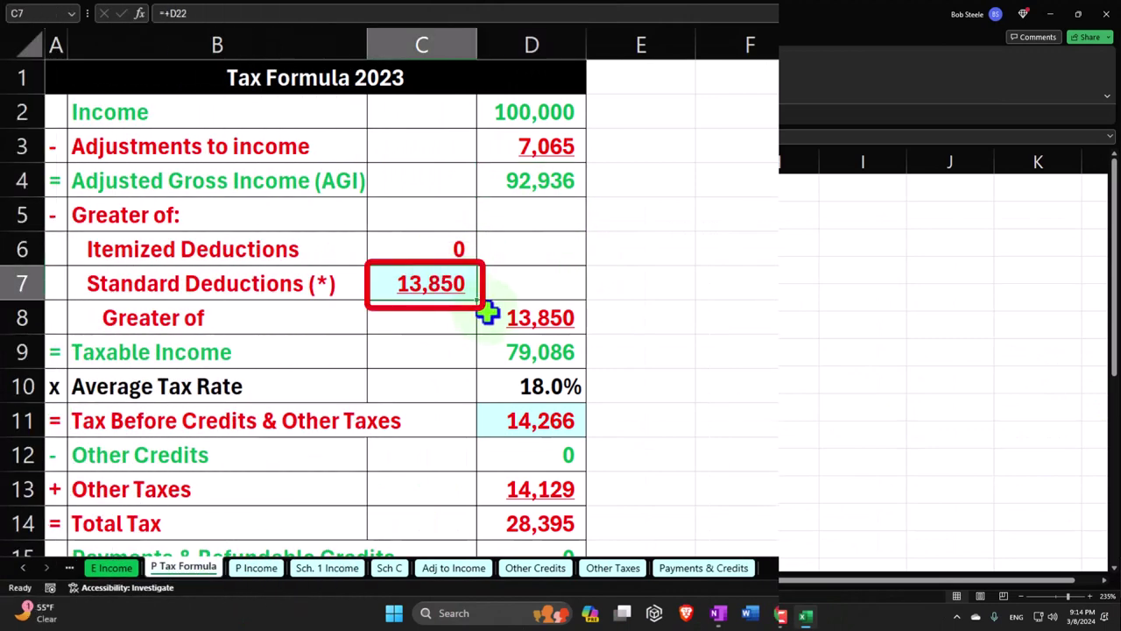
left_click(535, 358)
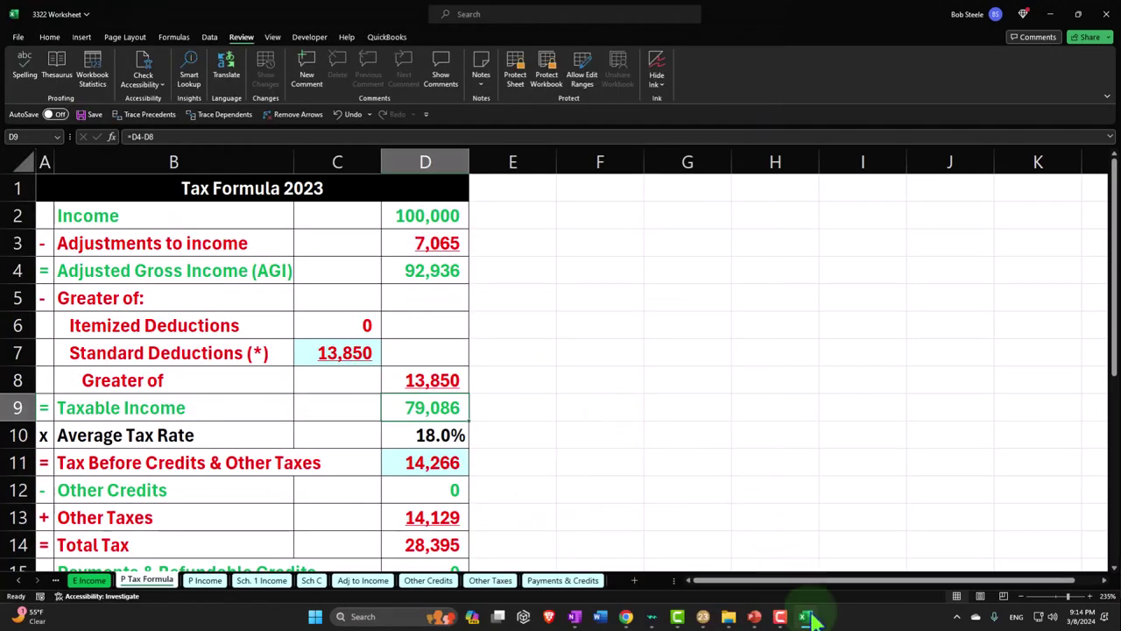
left_click(806, 616)
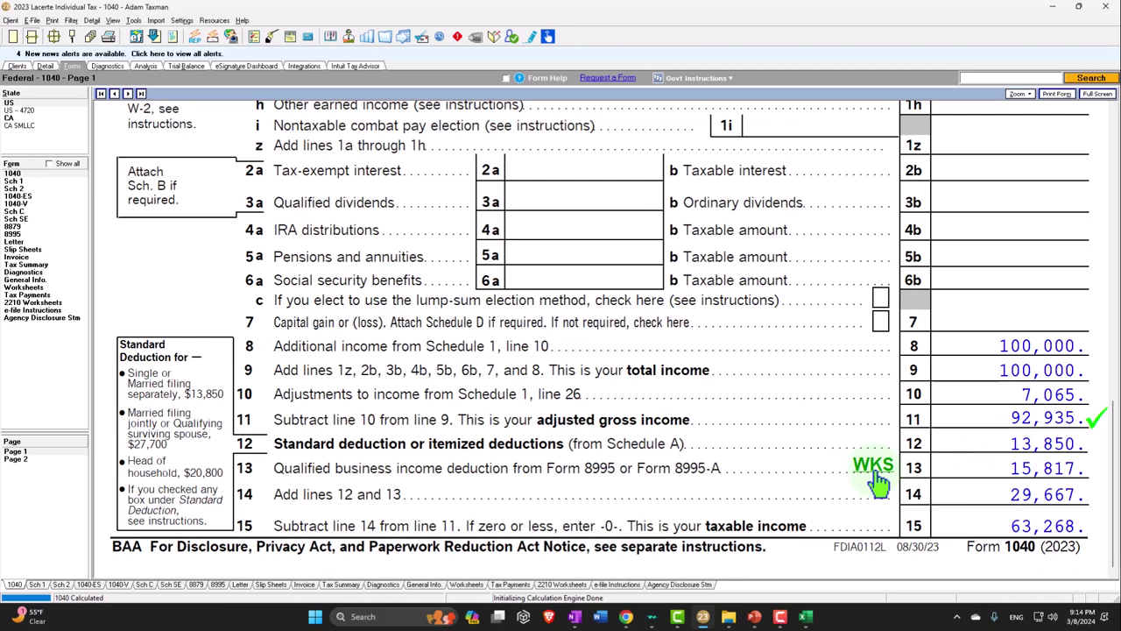
left_click(1054, 8)
left_click(805, 615)
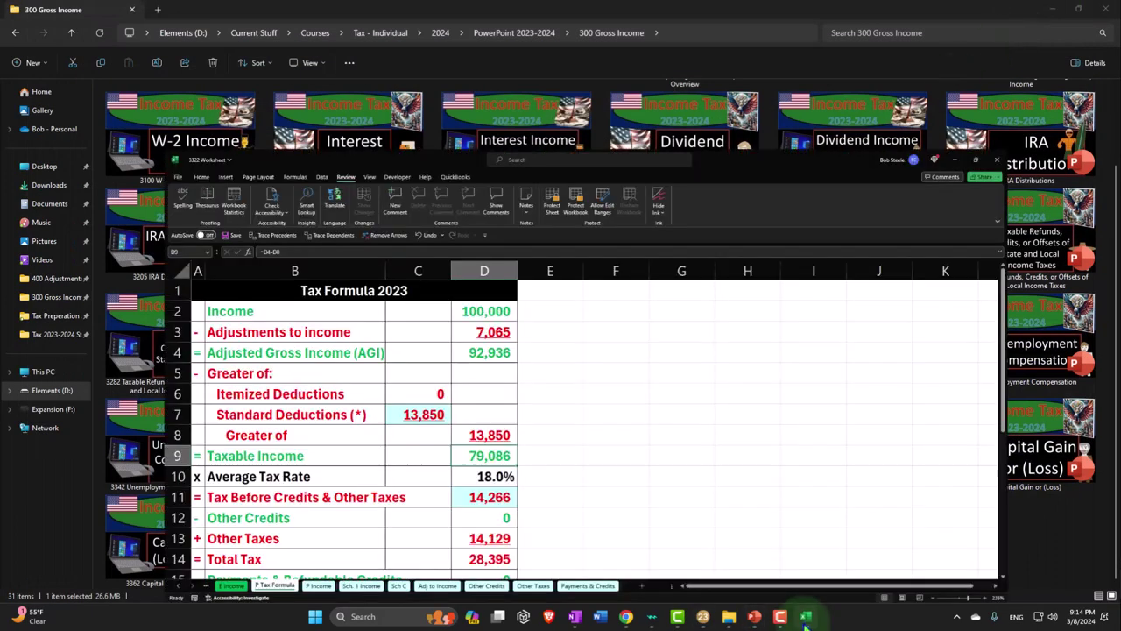
Insert a blank row above the Taxable Income row on P Tax Formula
left_click(345, 364)
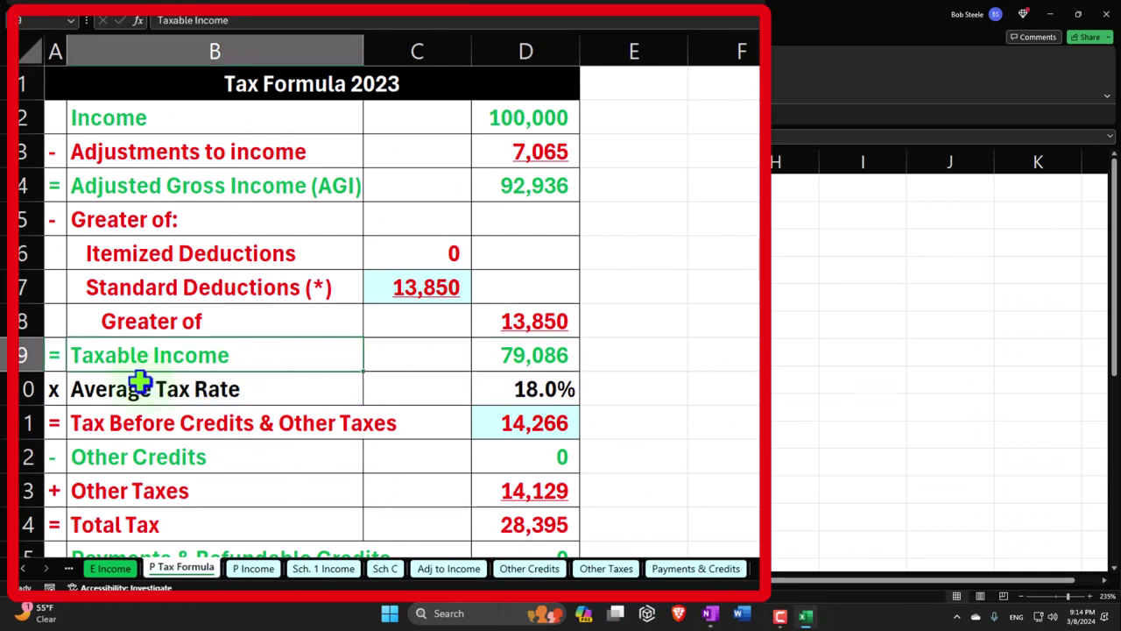
left_click(23, 355)
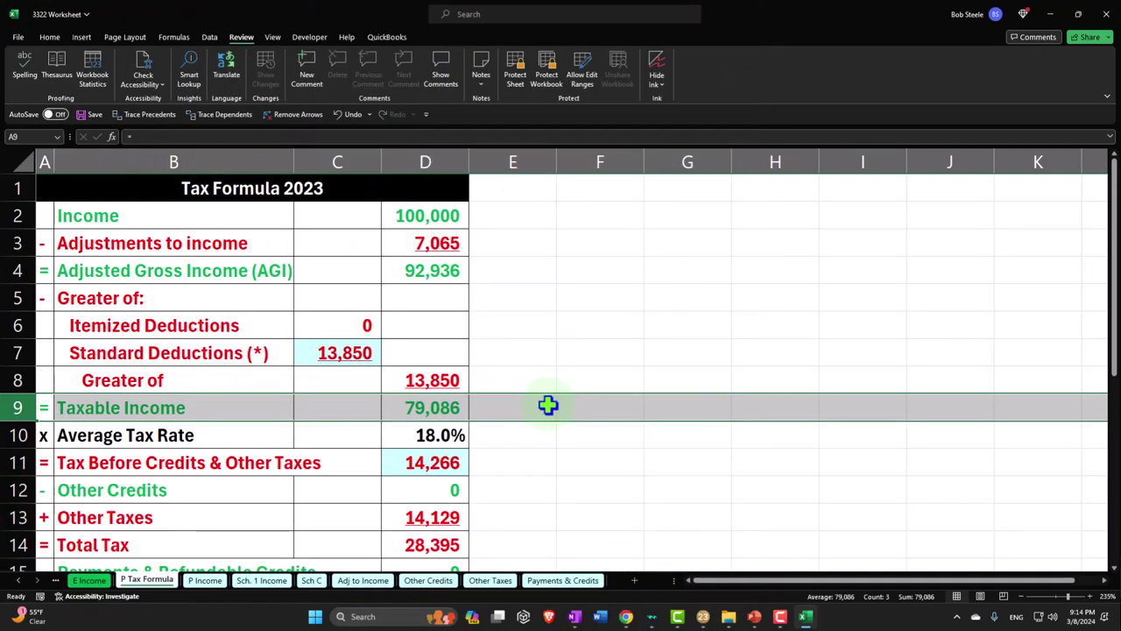
right_click(679, 355)
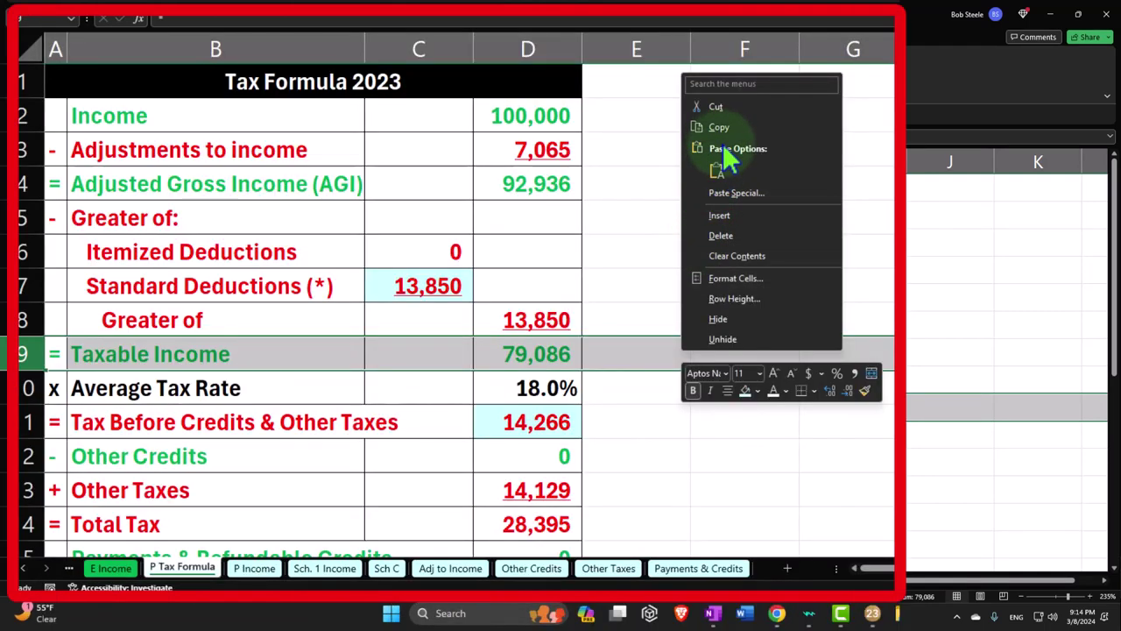
left_click(723, 216)
Type the label 'Qualified Buiseness Income Deduction' into cell B9
left_click(443, 378)
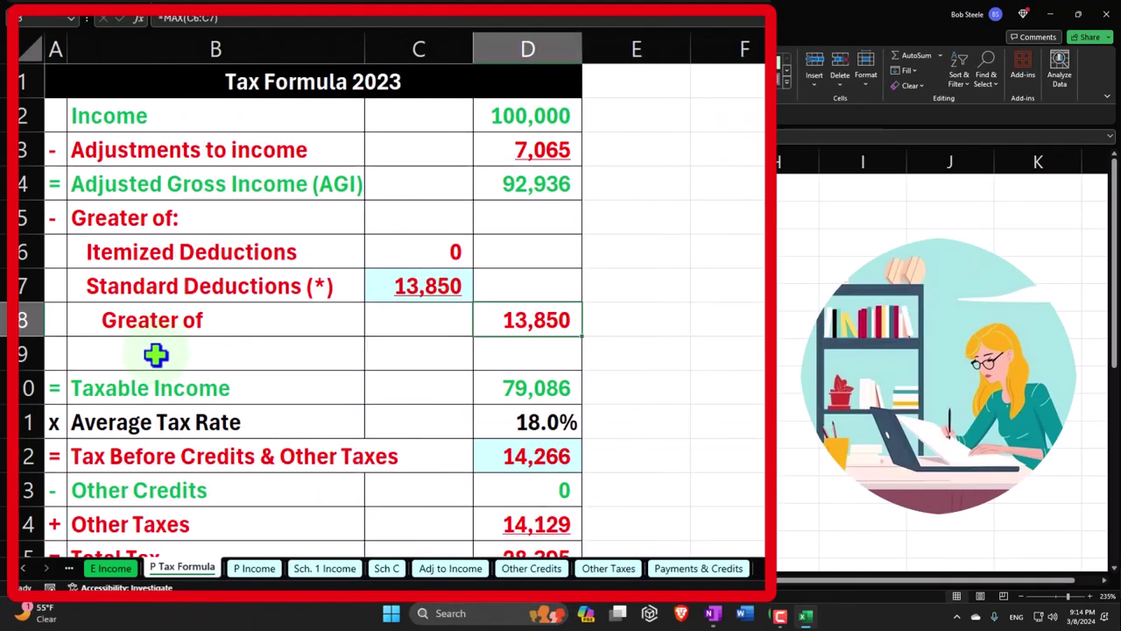
left_click(123, 405)
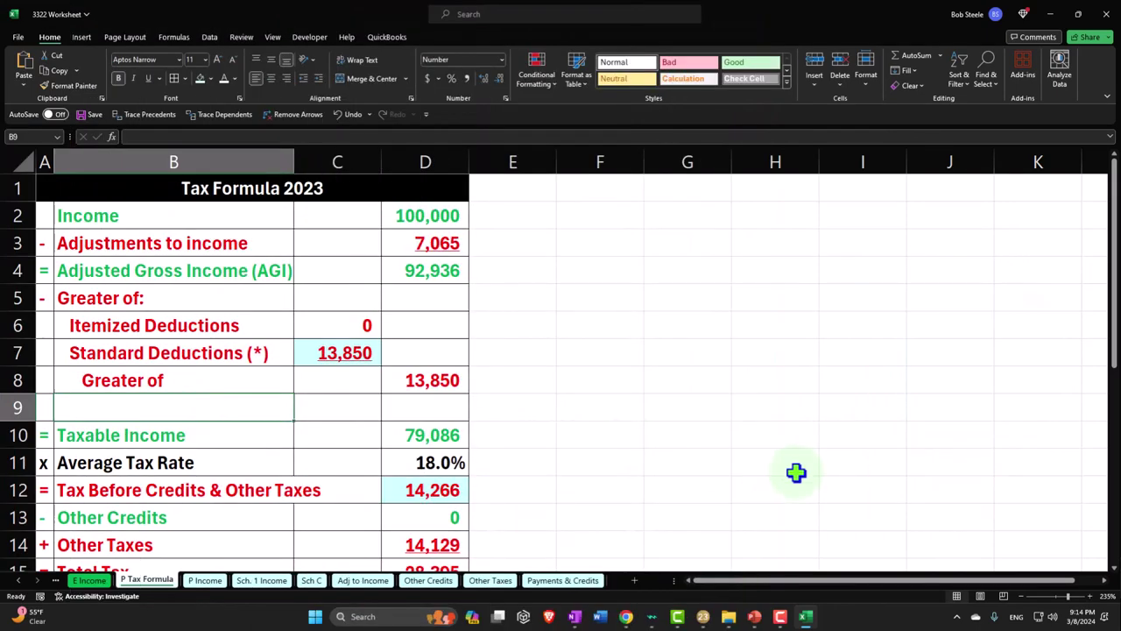
left_click(702, 617)
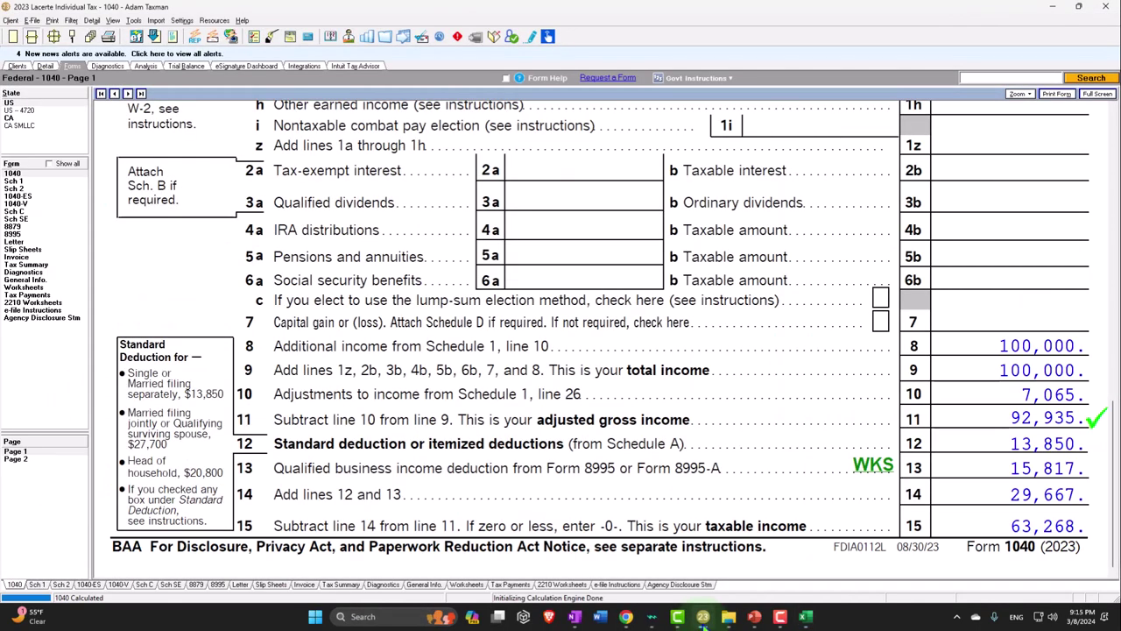
left_click(702, 617)
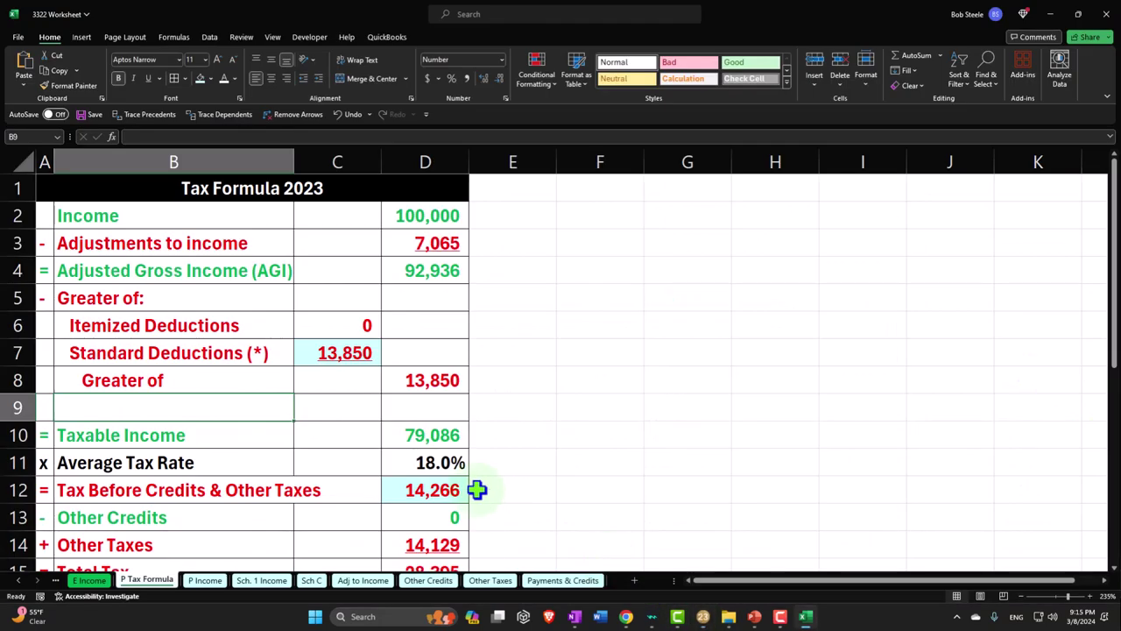
type("Qua")
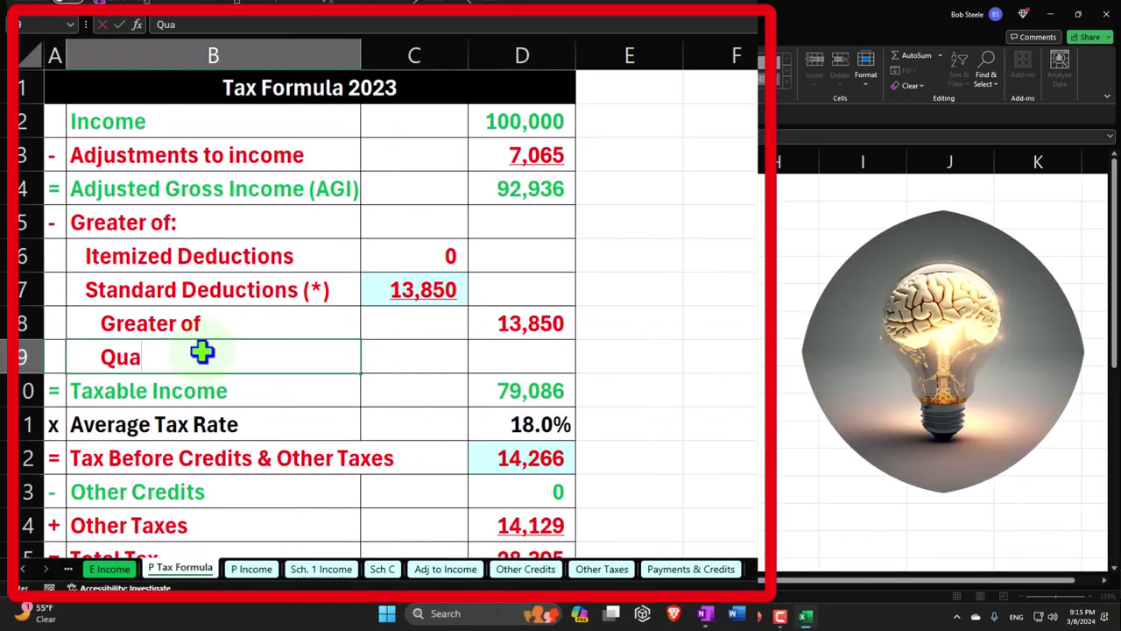
type("lifie")
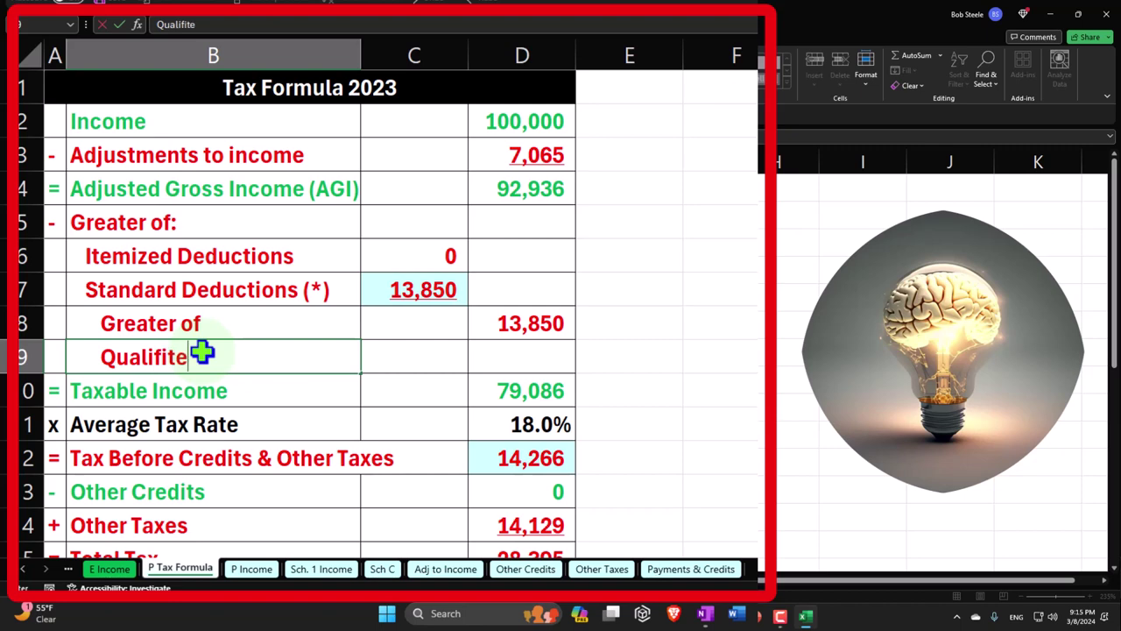
key("BackSpace")
key("BackSpace")
key("BackSpace")
type("fied Busi")
key("BackSpace")
key("BackSpace")
key("BackSpace")
type("uiseness Inco")
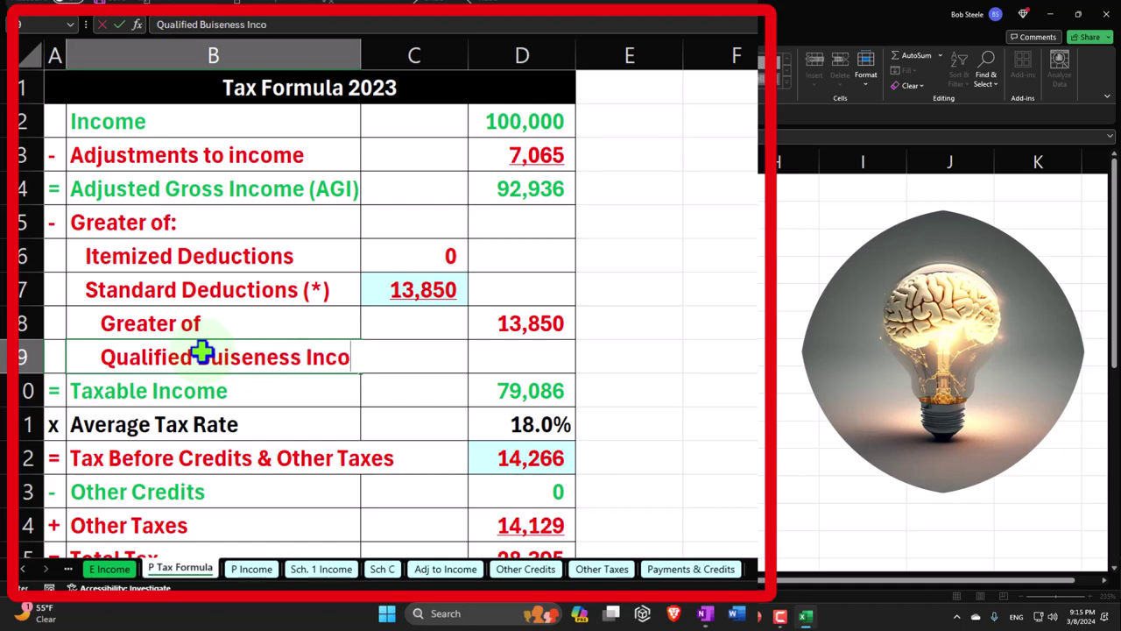
type("me Deduction")
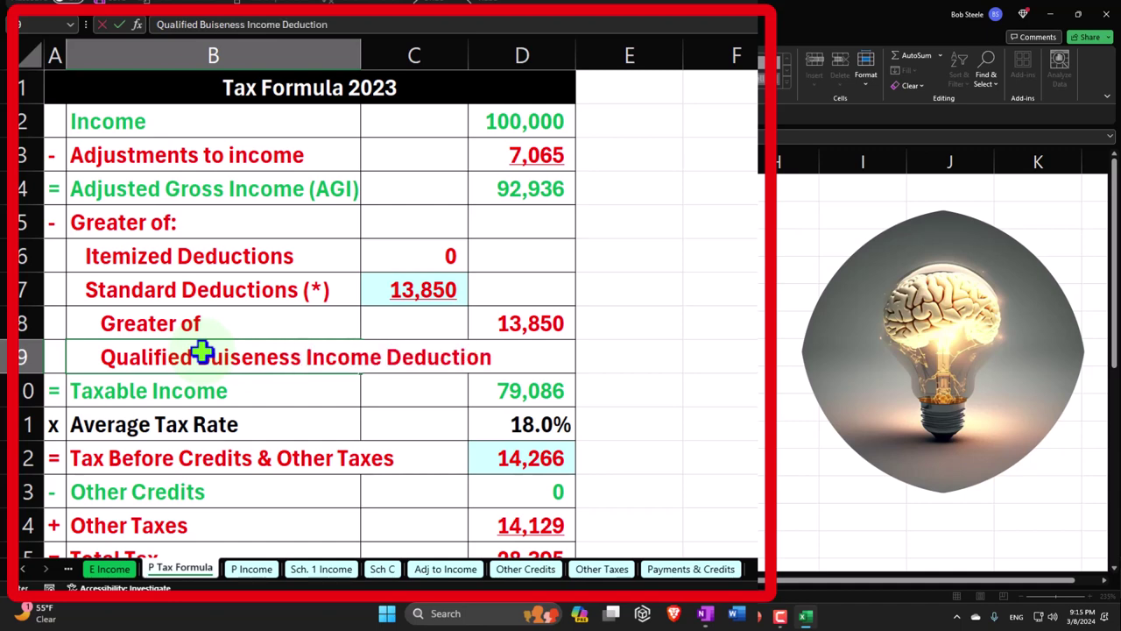
key("Return")
left_click(202, 354)
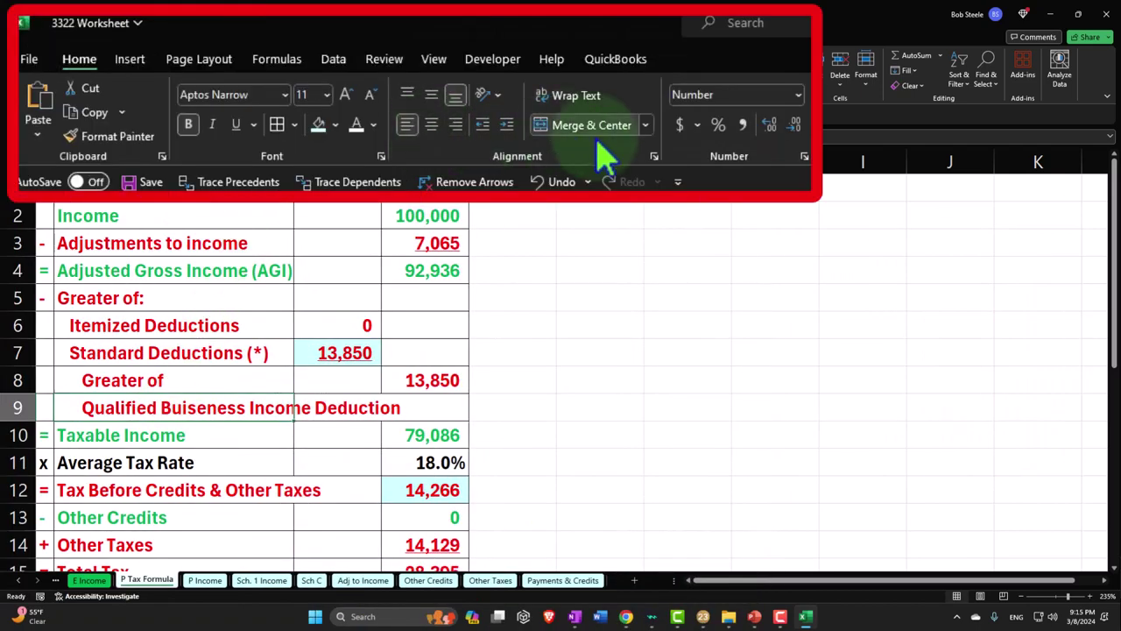
Decrease the B9 label's indent twice and spell-check 'Buiseness' to 'Business'
left_click(482, 127)
left_click(482, 127)
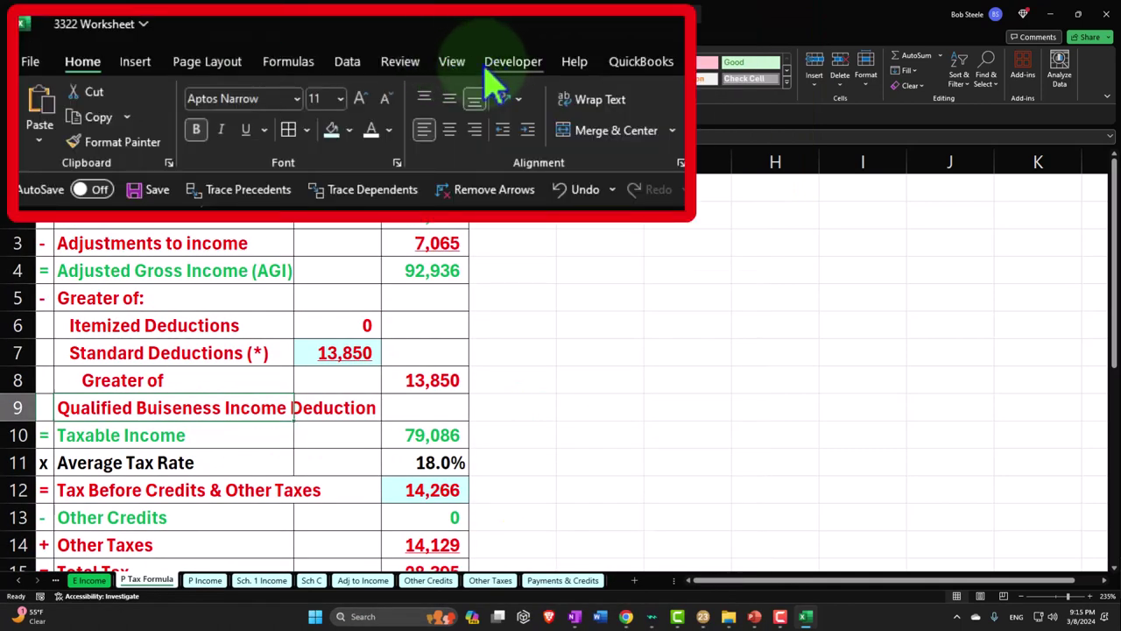
left_click(241, 37)
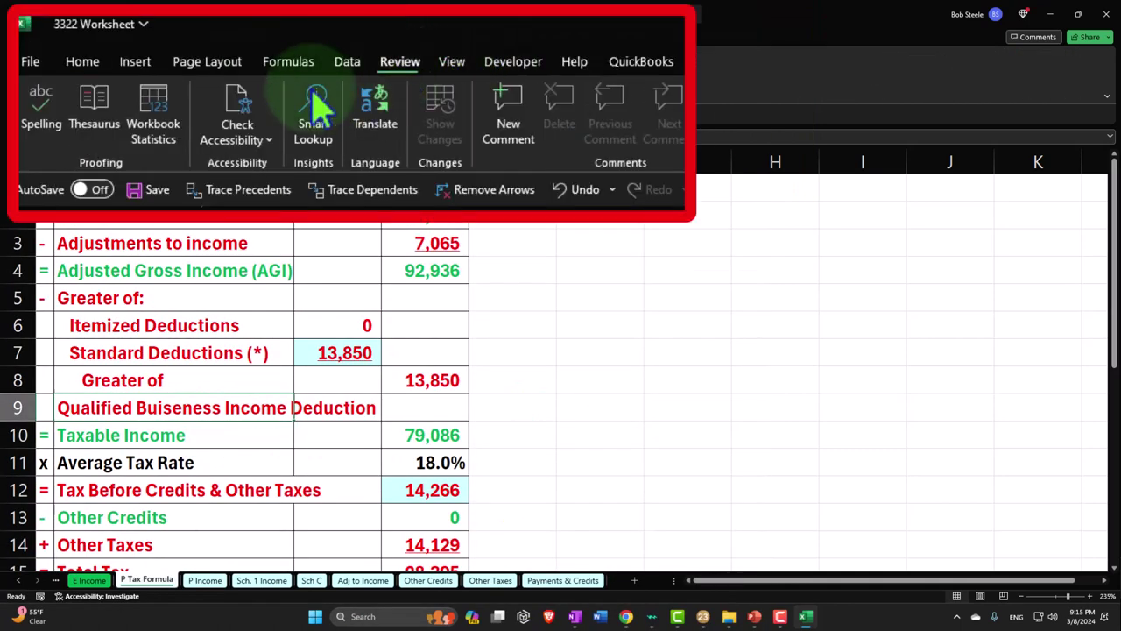
left_click(25, 66)
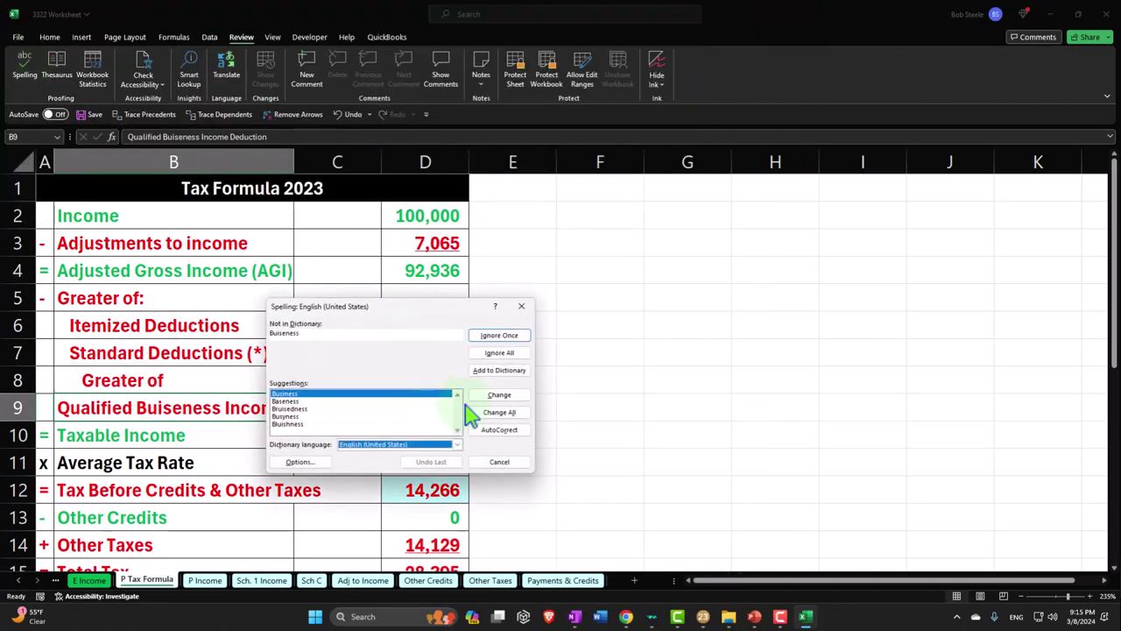
left_click(497, 396)
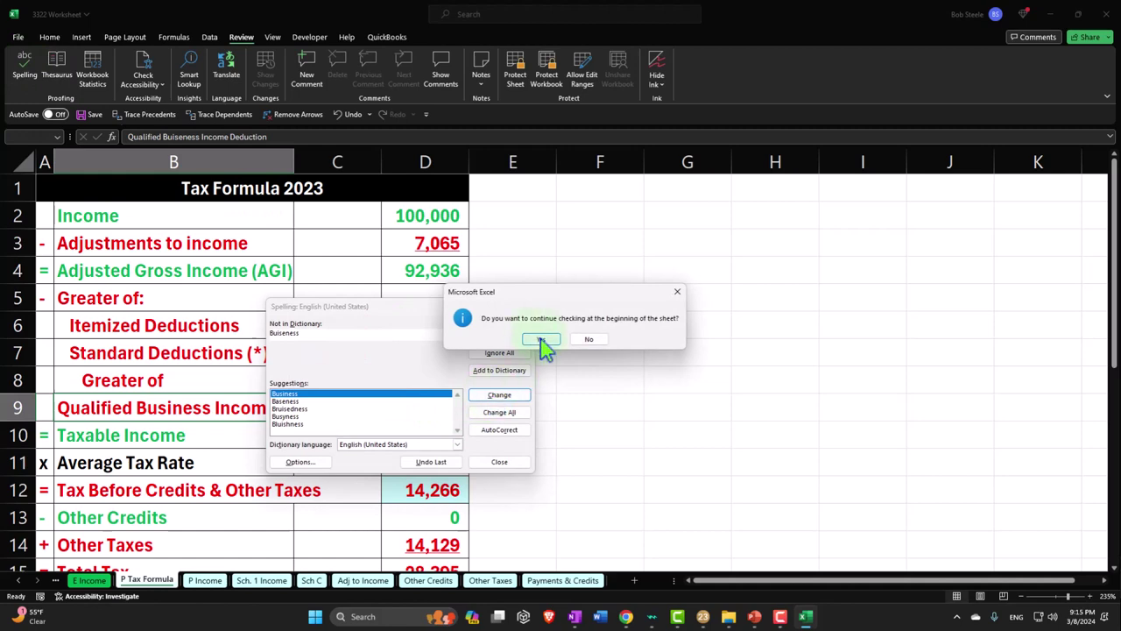
left_click(542, 339)
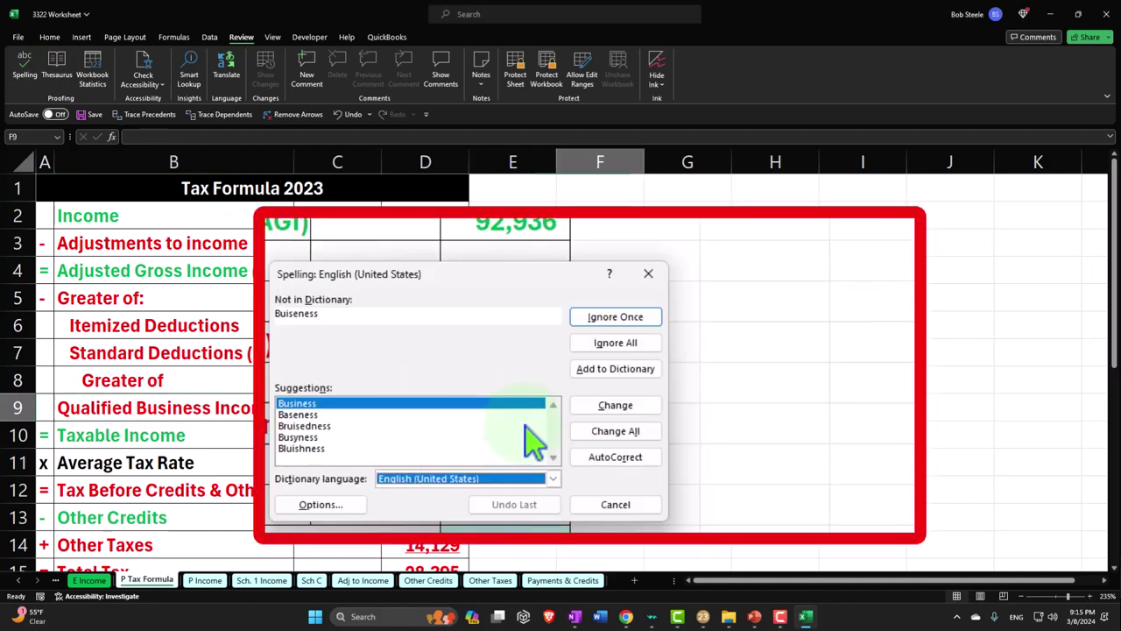
left_click(605, 408)
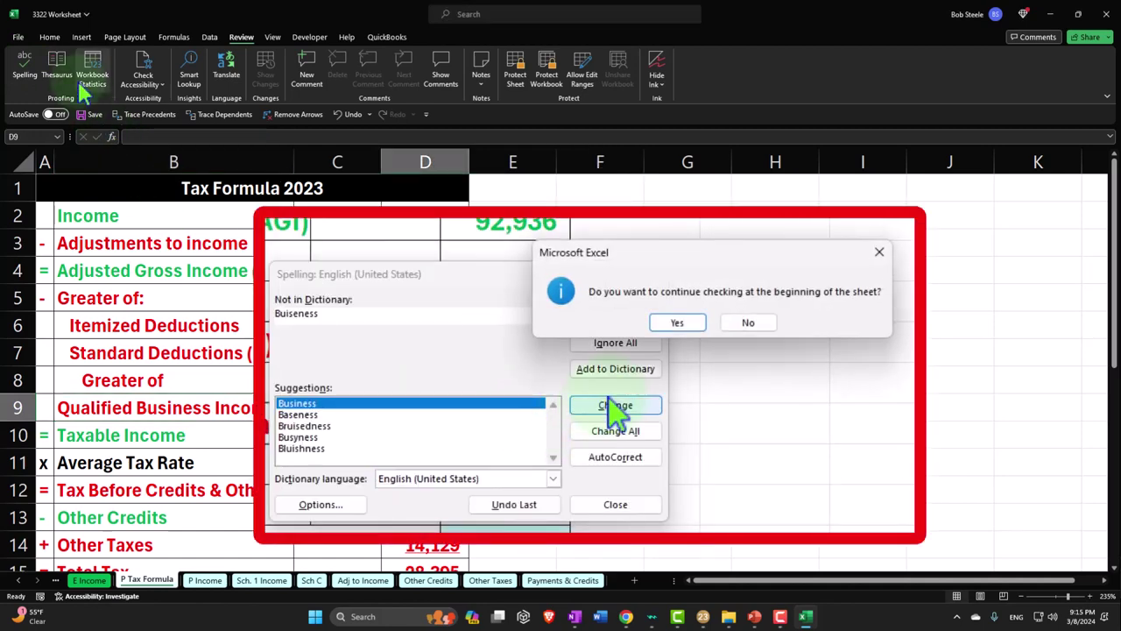
left_click(677, 323)
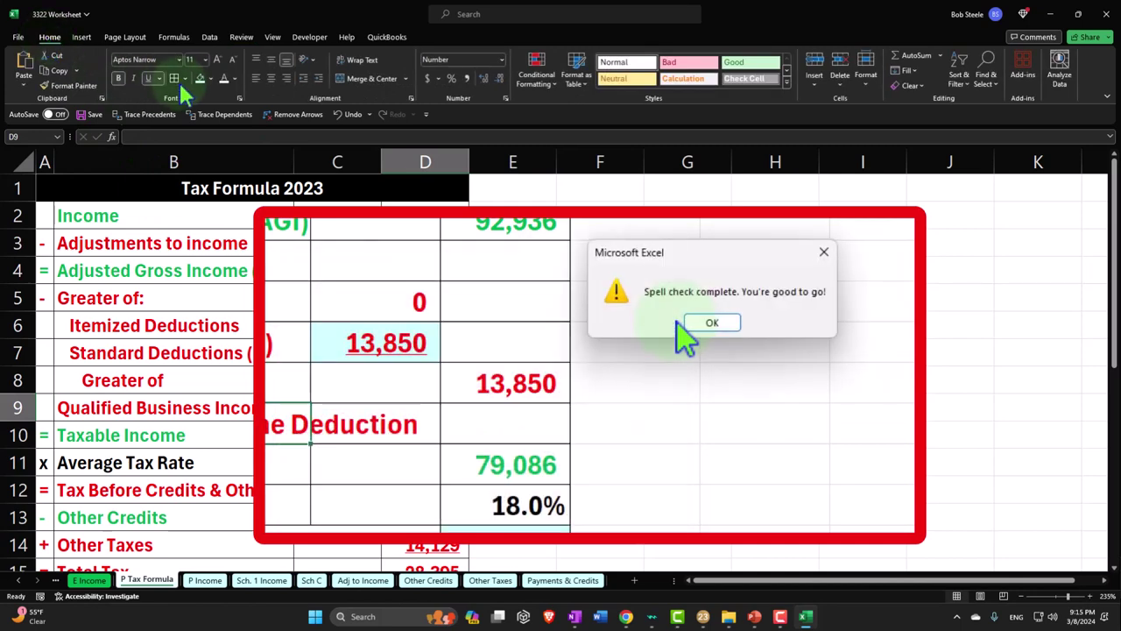
left_click(722, 326)
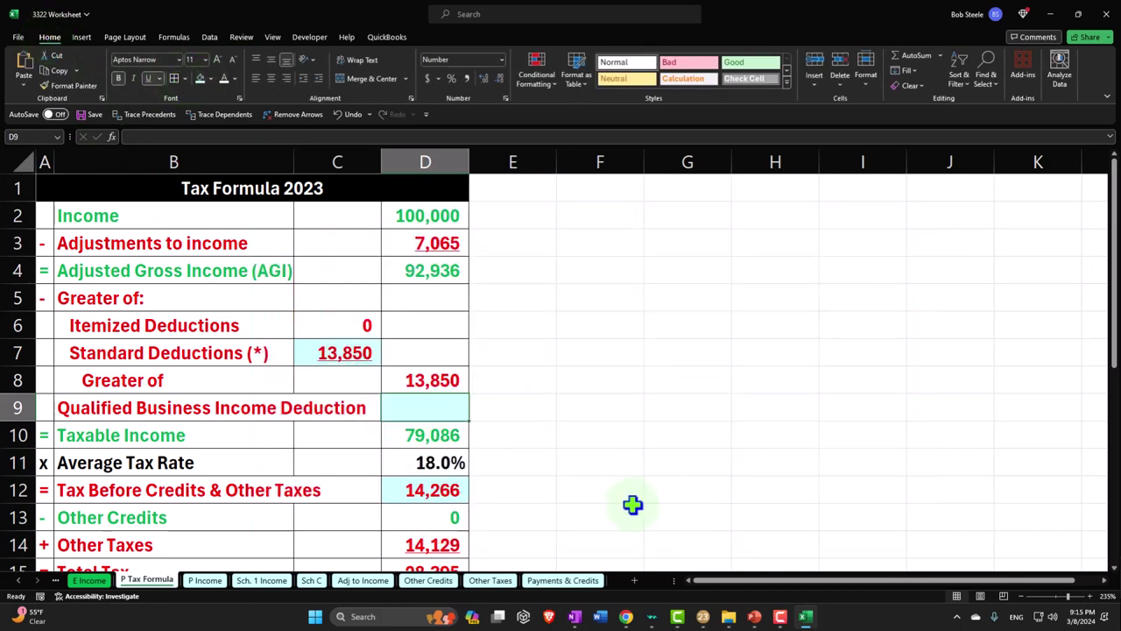
left_click(806, 616)
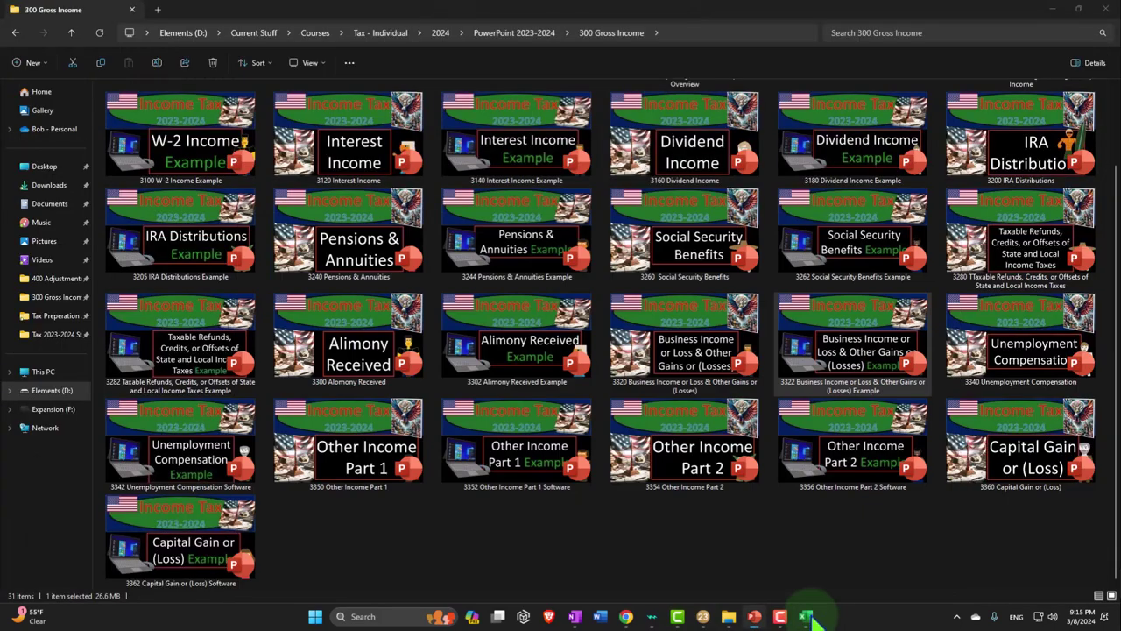
left_click(806, 616)
left_click(703, 617)
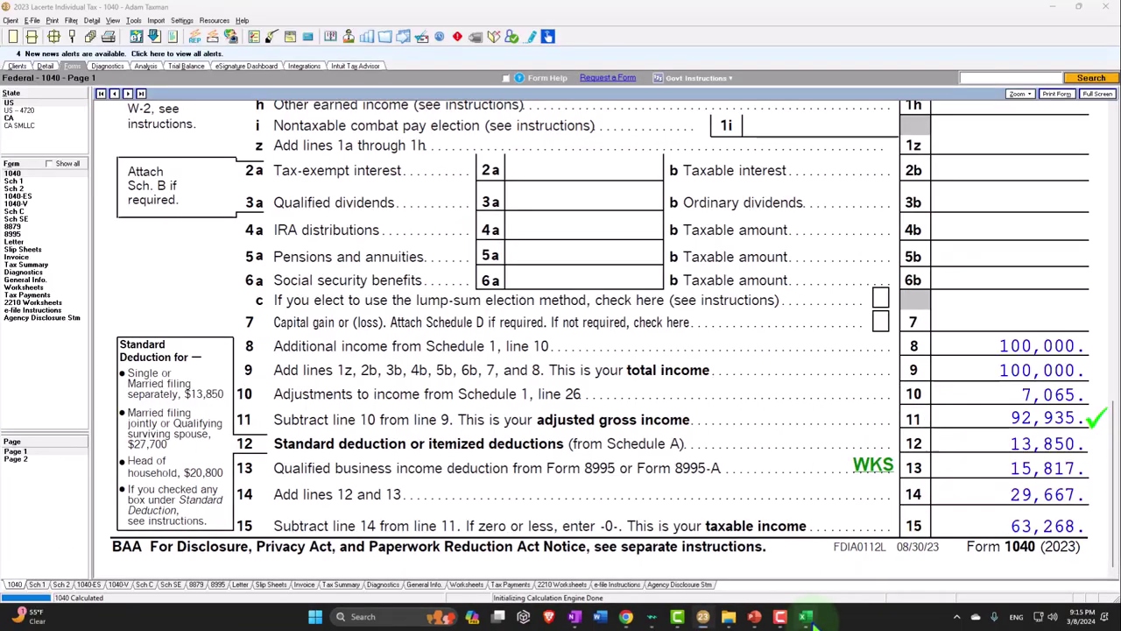
left_click(780, 614)
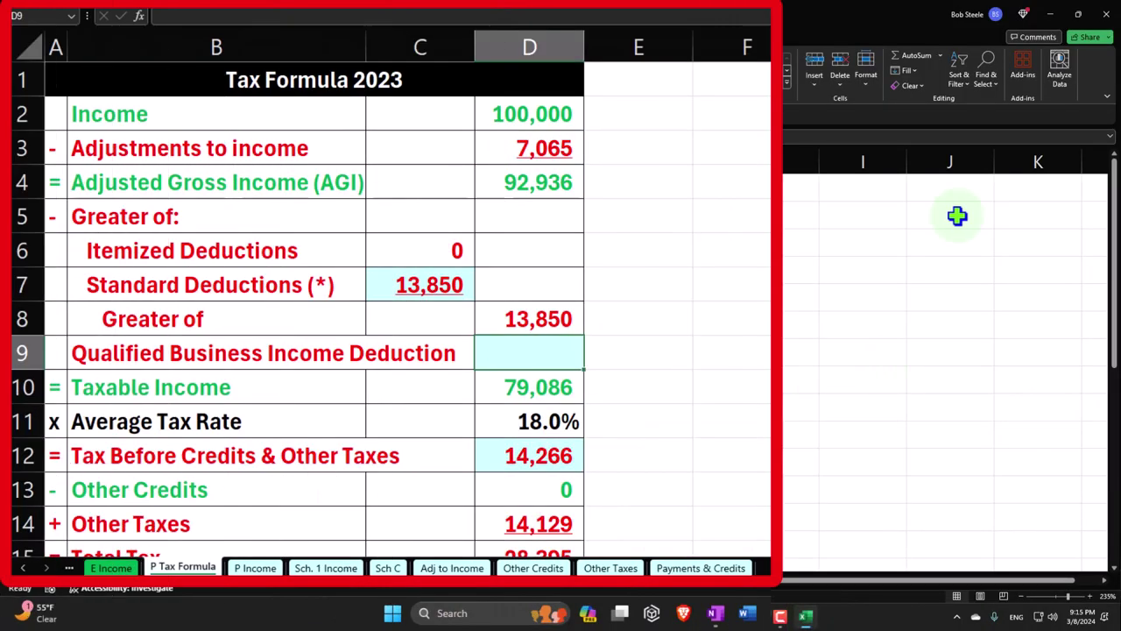
Enter 15,817 as the Qualified Business Income Deduction amount in D9
type("15,817")
key("Return")
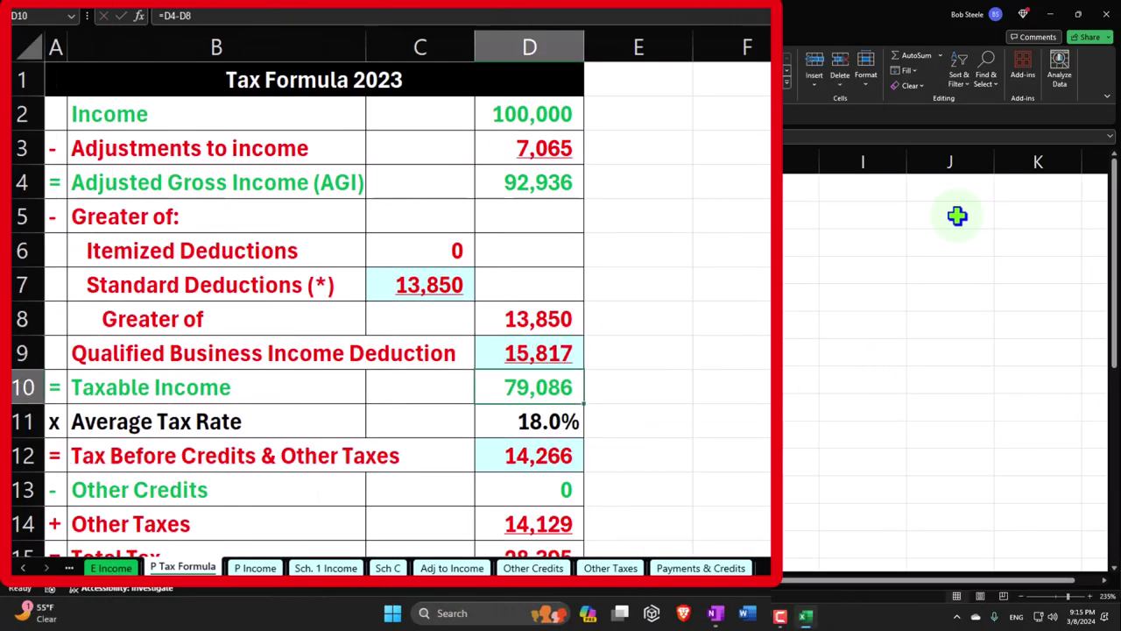
key("Up")
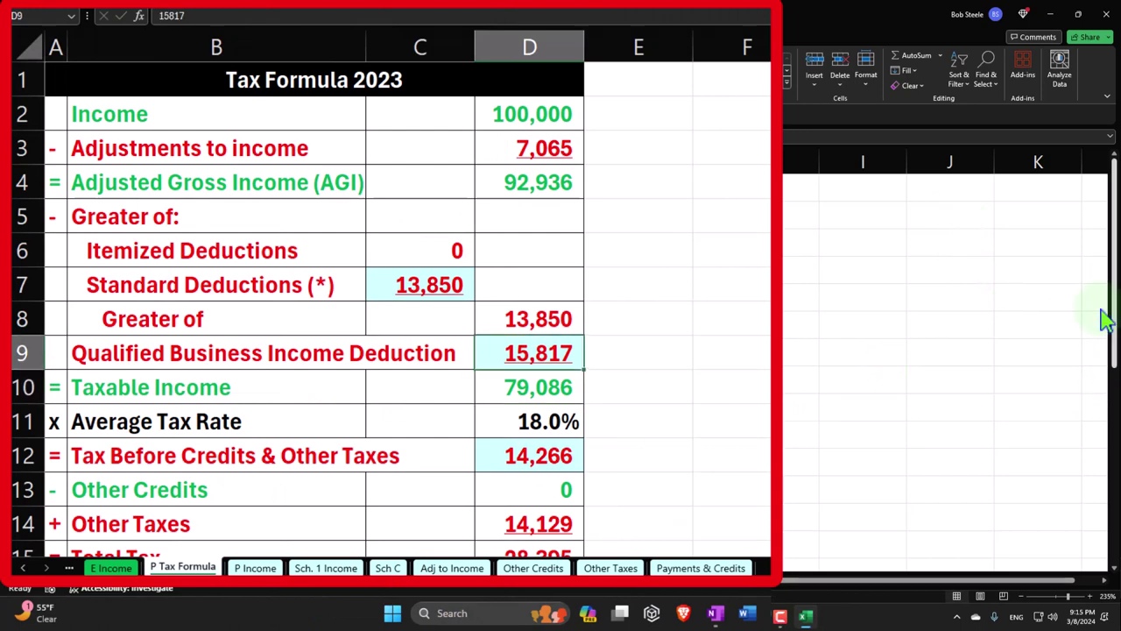
Change Taxable Income in D10 to =D4-D8-D9, dropping it to 63,269
double_click(552, 378)
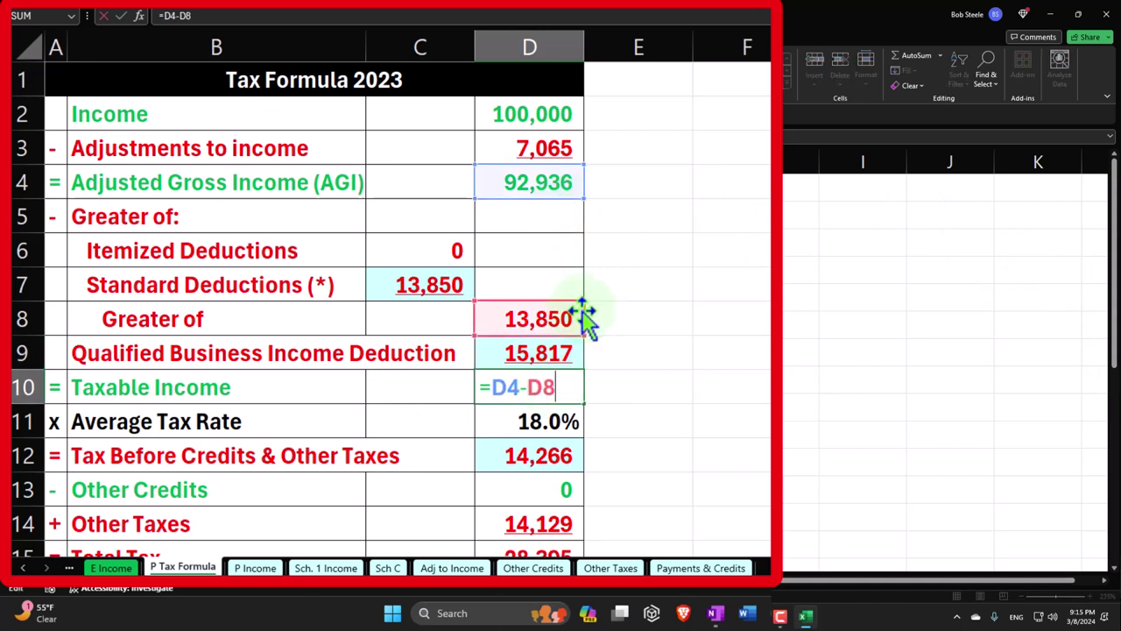
type("-")
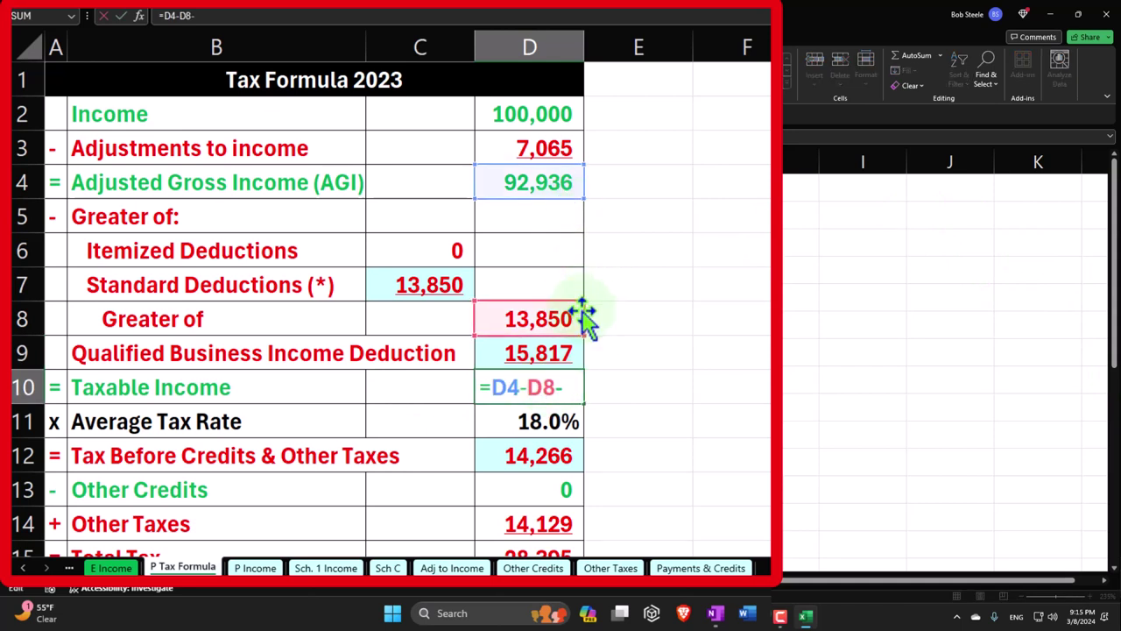
left_click(555, 352)
key("Return")
left_click(569, 373)
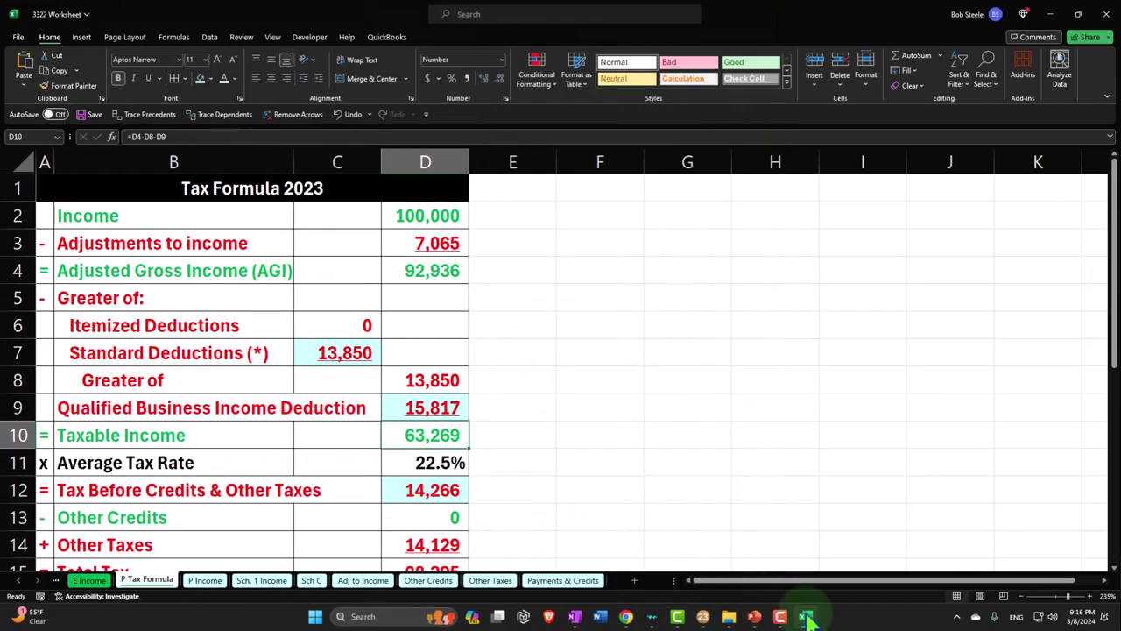
left_click(806, 616)
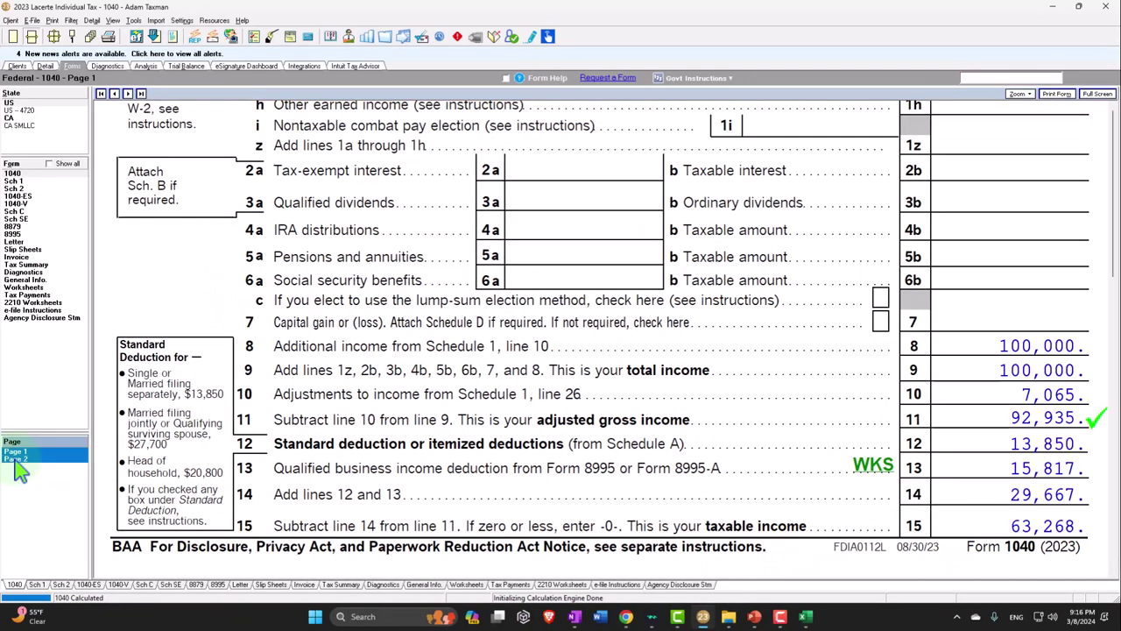
Scroll the Lacerte 1040 to line 15, showing taxable income 63,268
scroll(525, 350, "down", 5)
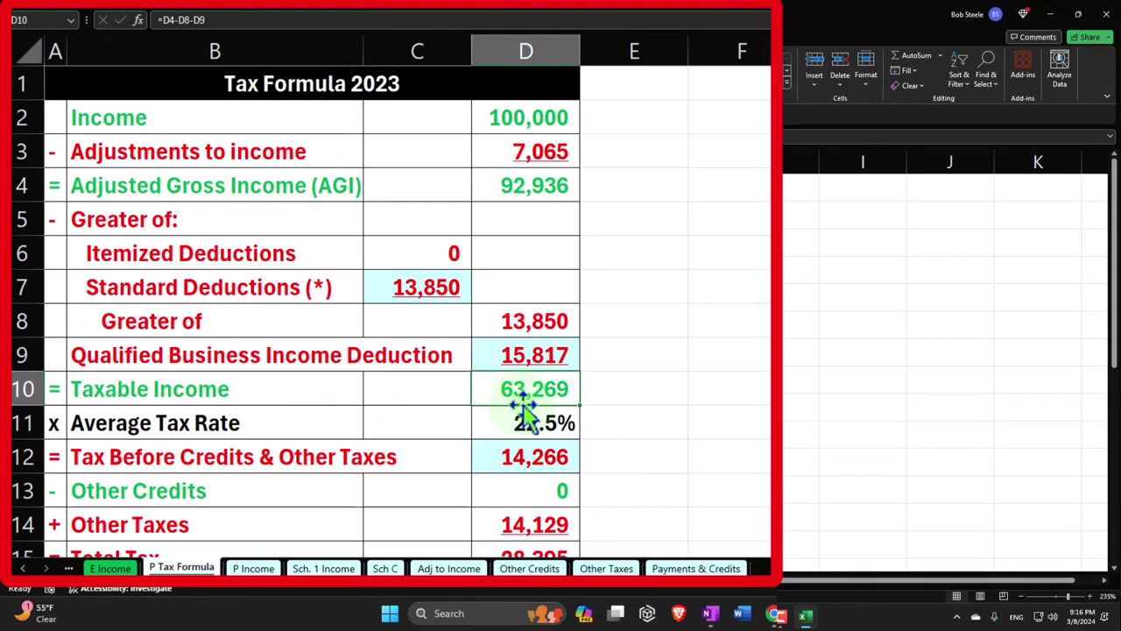
Enter 9228 in D9 by mistake, then undo it
left_click(554, 352)
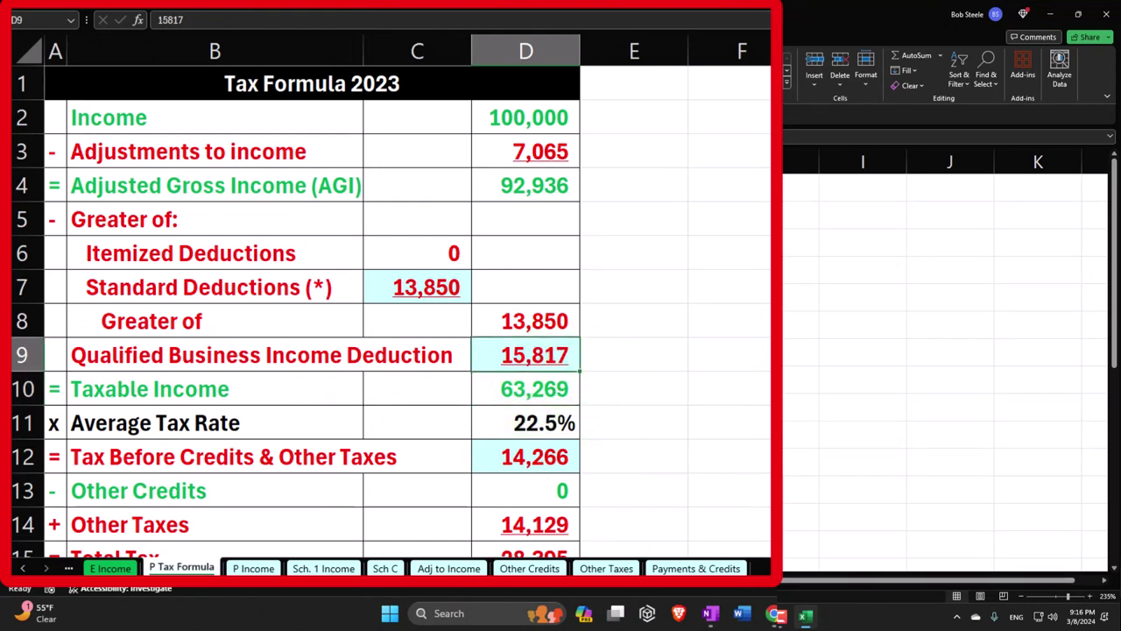
type("9228")
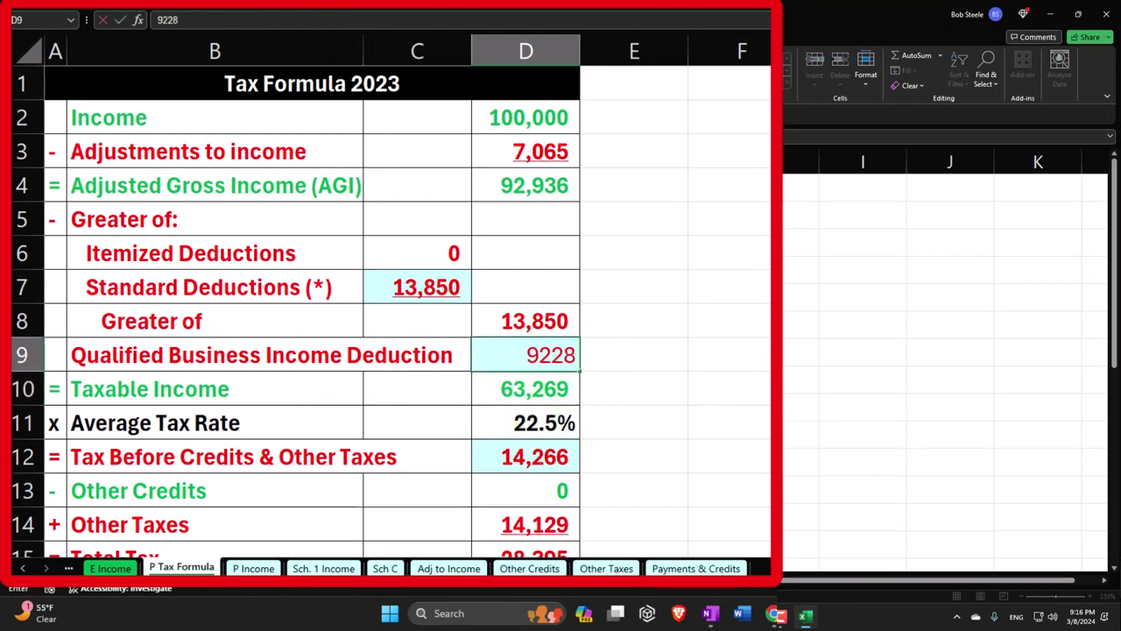
key("Return")
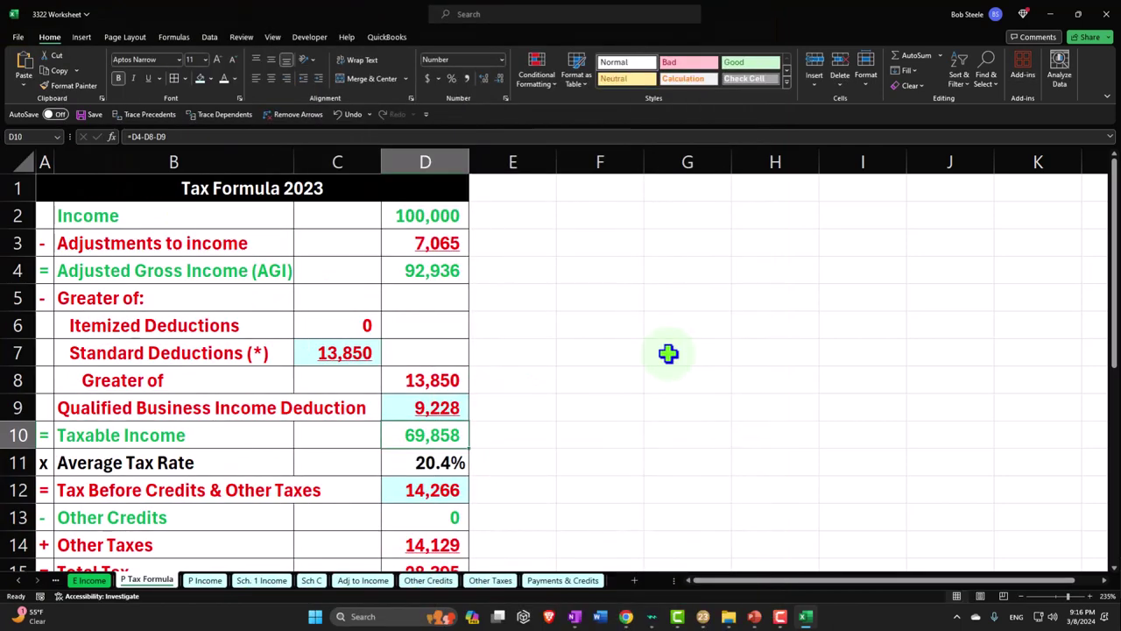
left_click(346, 113)
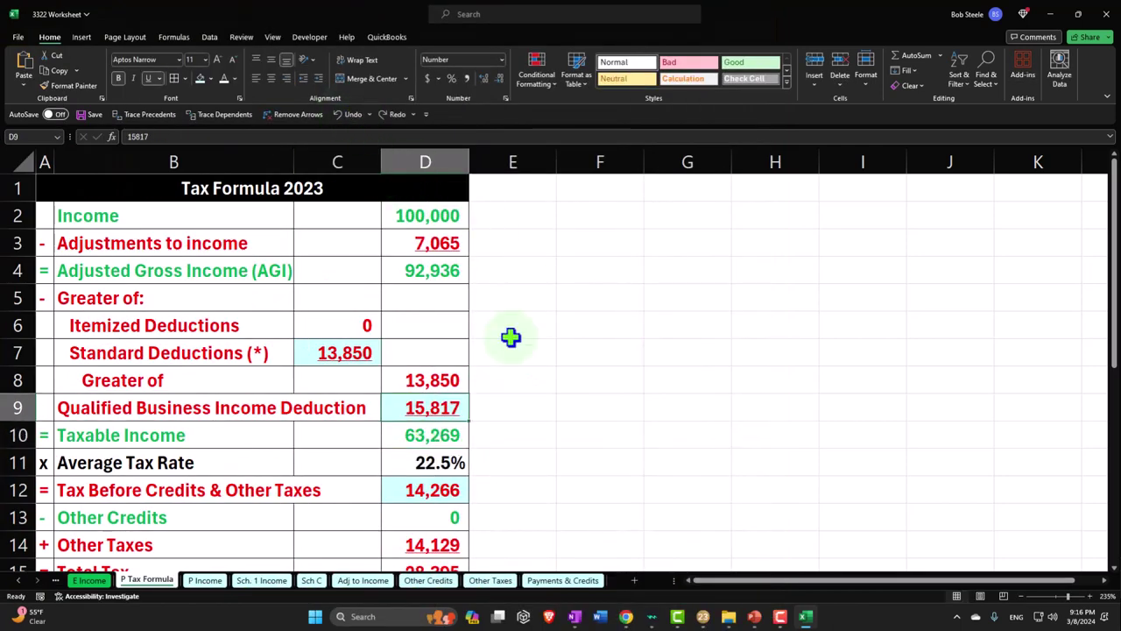
Enter 9228 as Tax Before Credits in D12, making Total Tax 23,357, and compare with Lacerte page 2
left_click(464, 490)
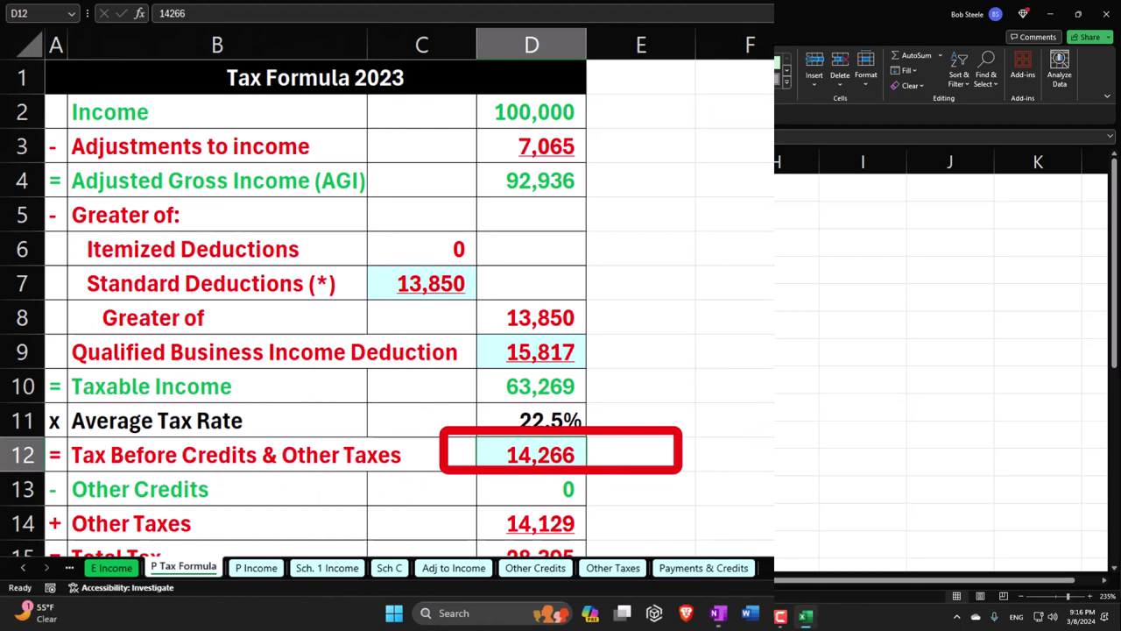
type("9228")
key("Return")
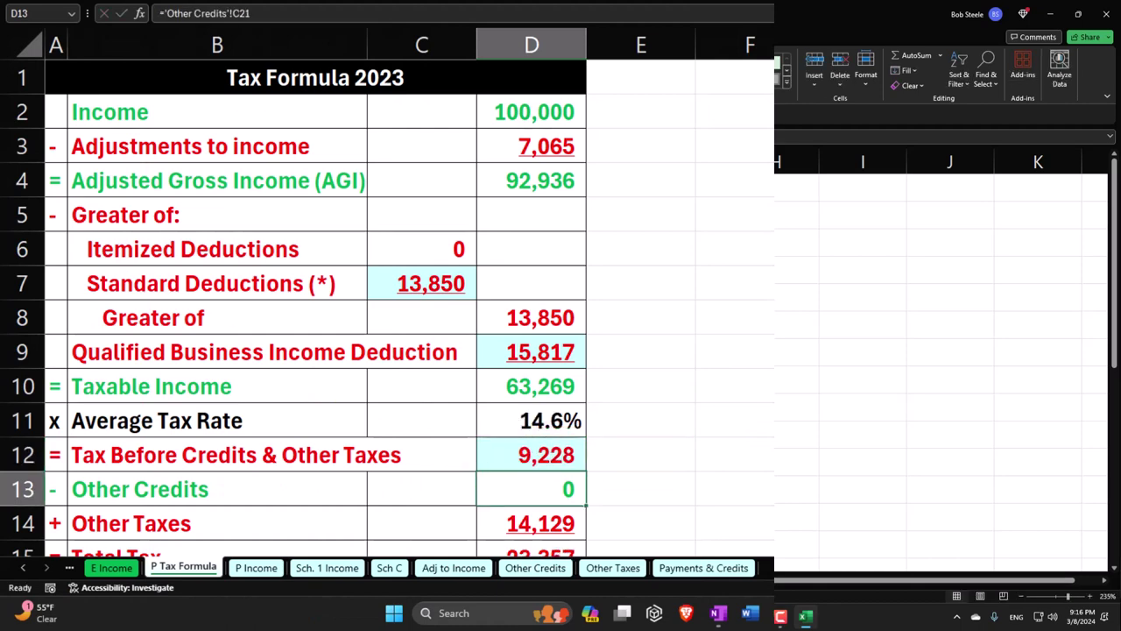
scroll(315, 306, "down", 2)
left_click(555, 250)
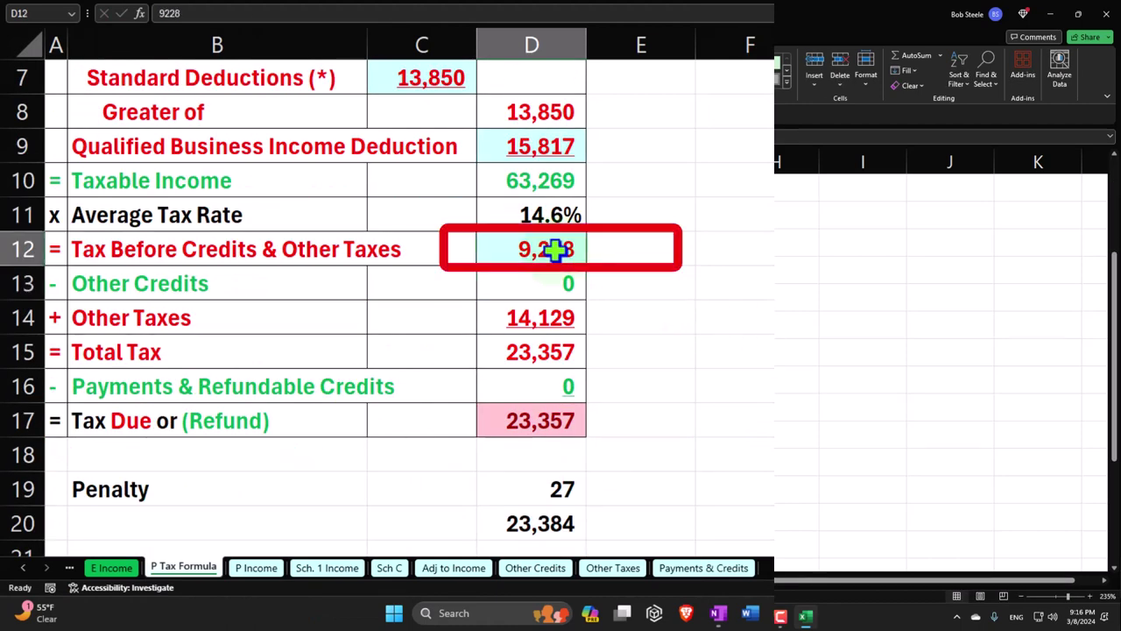
left_click(565, 313)
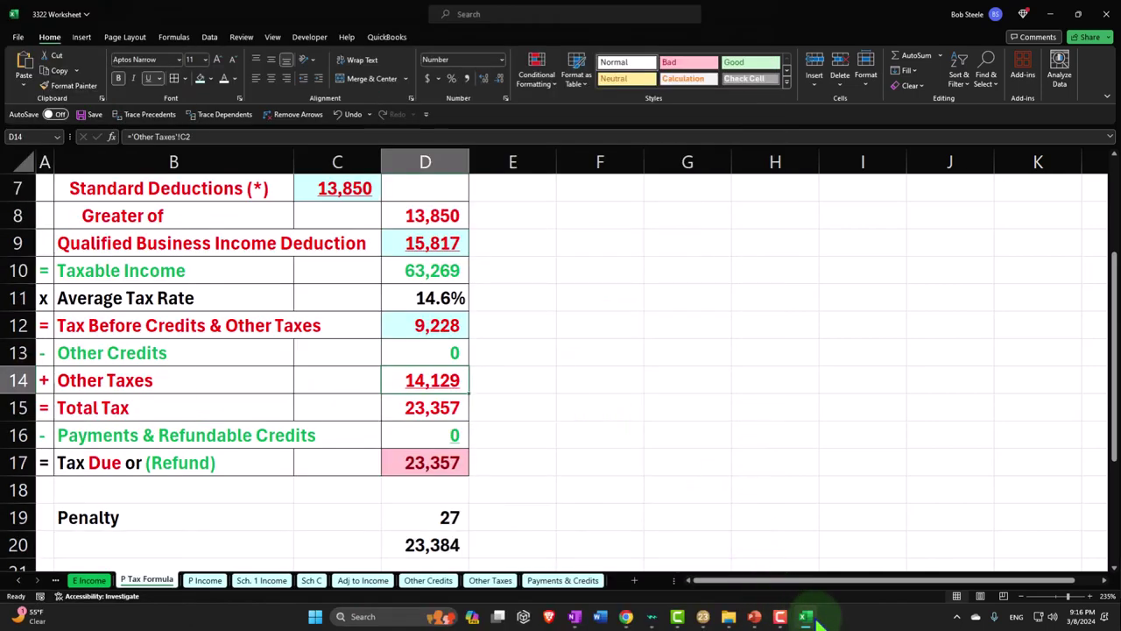
left_click(817, 611)
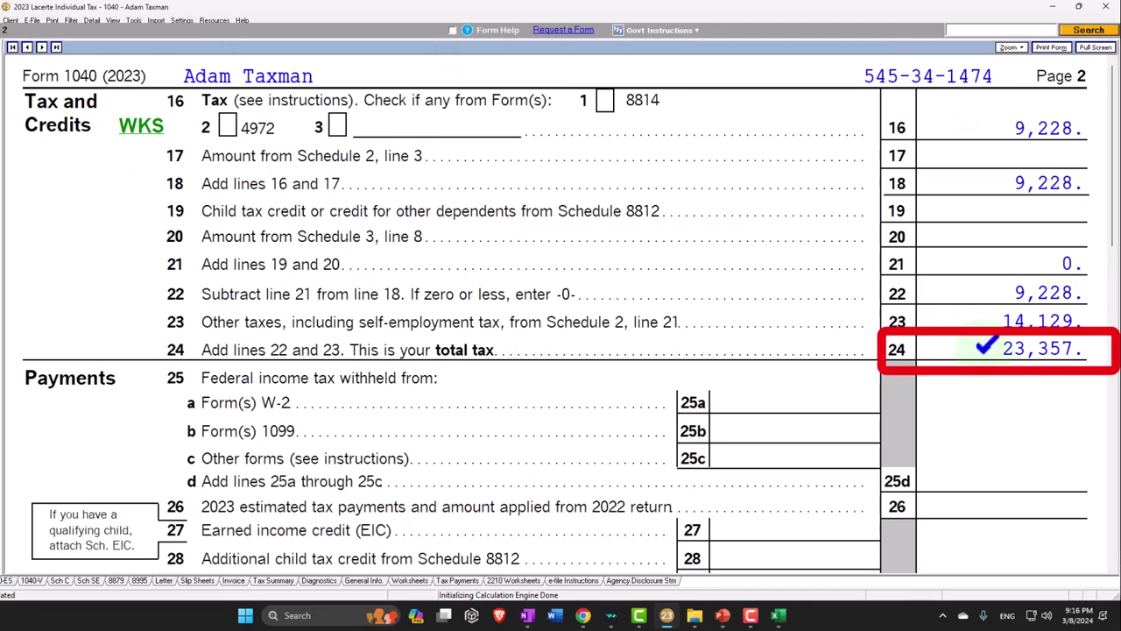
left_click(777, 615)
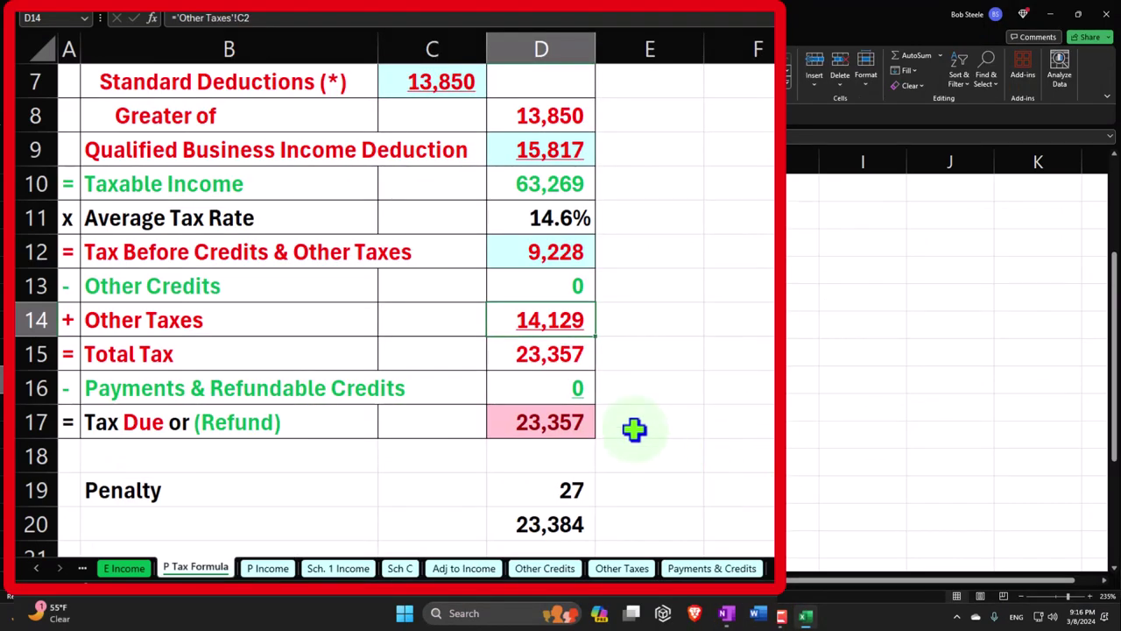
left_click(566, 355)
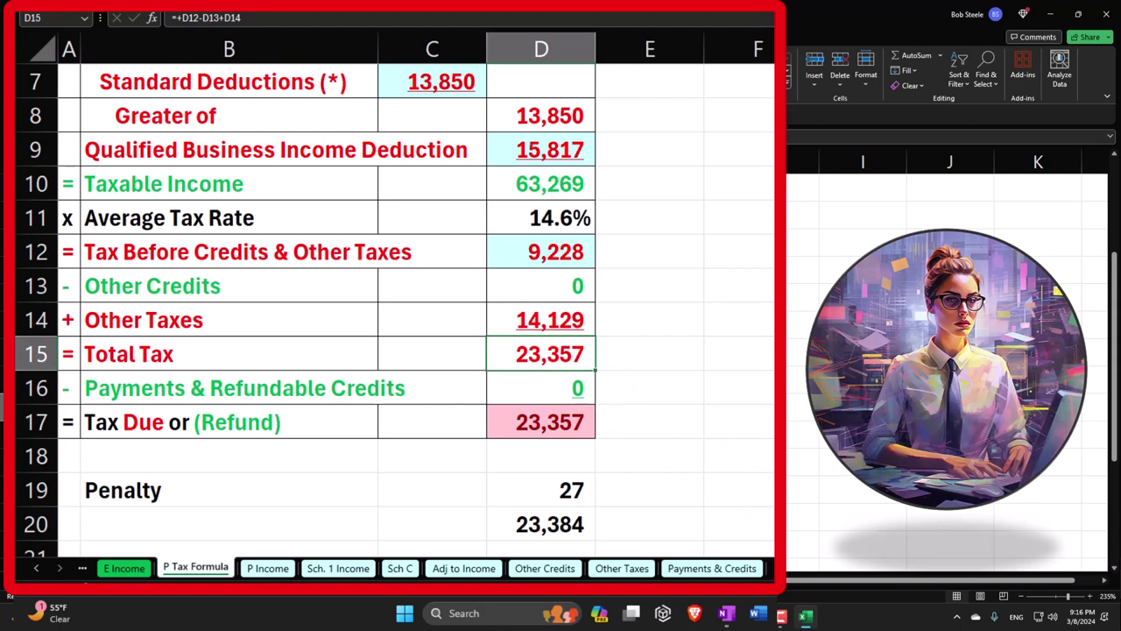
scroll(394, 307, "up", 1)
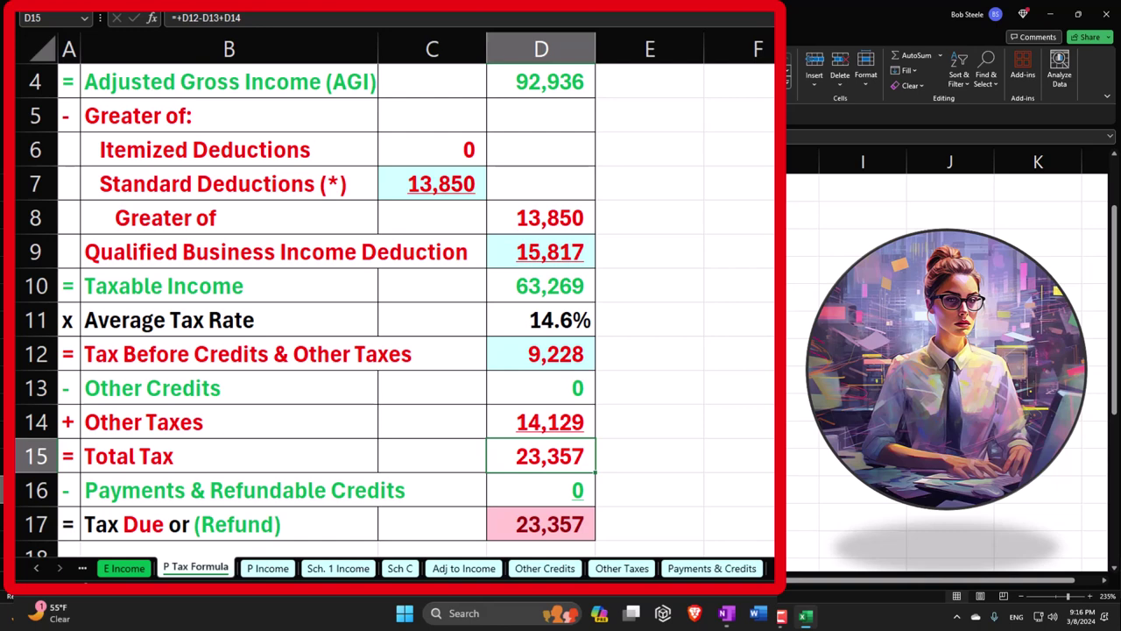
scroll(394, 307, "up", 1)
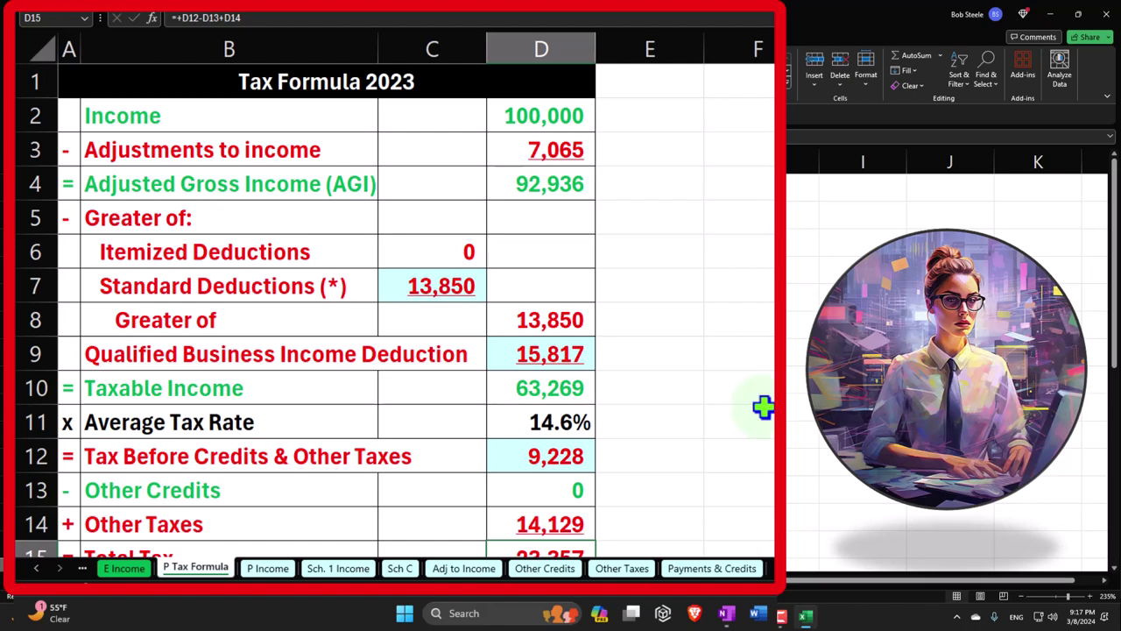
left_click(400, 568)
scroll(222, 269, "up", 2)
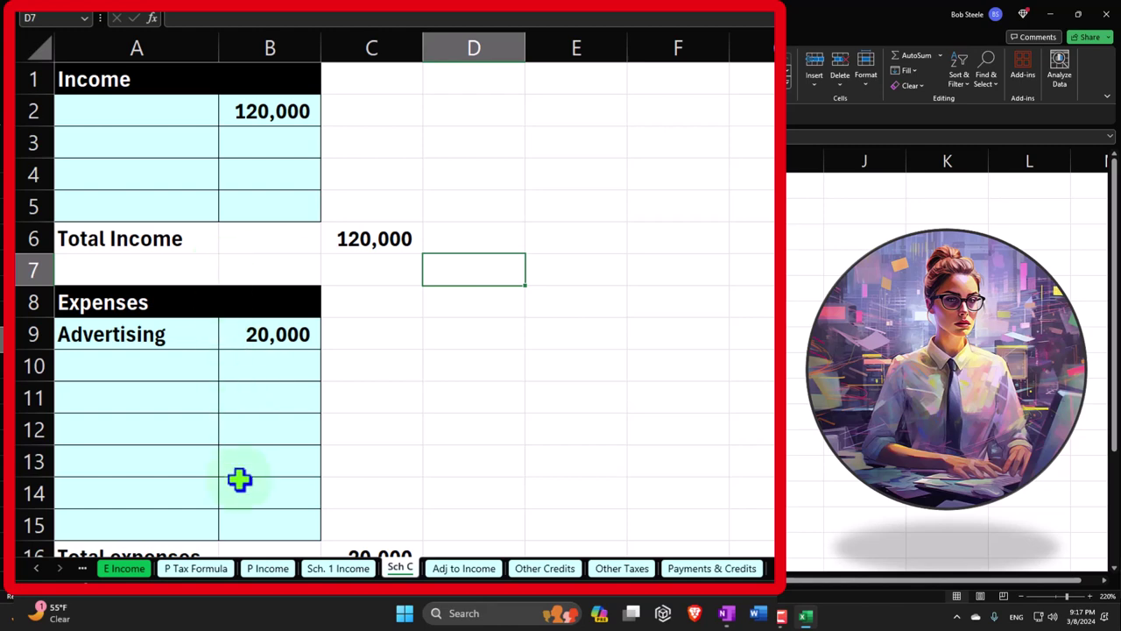
left_click(202, 569)
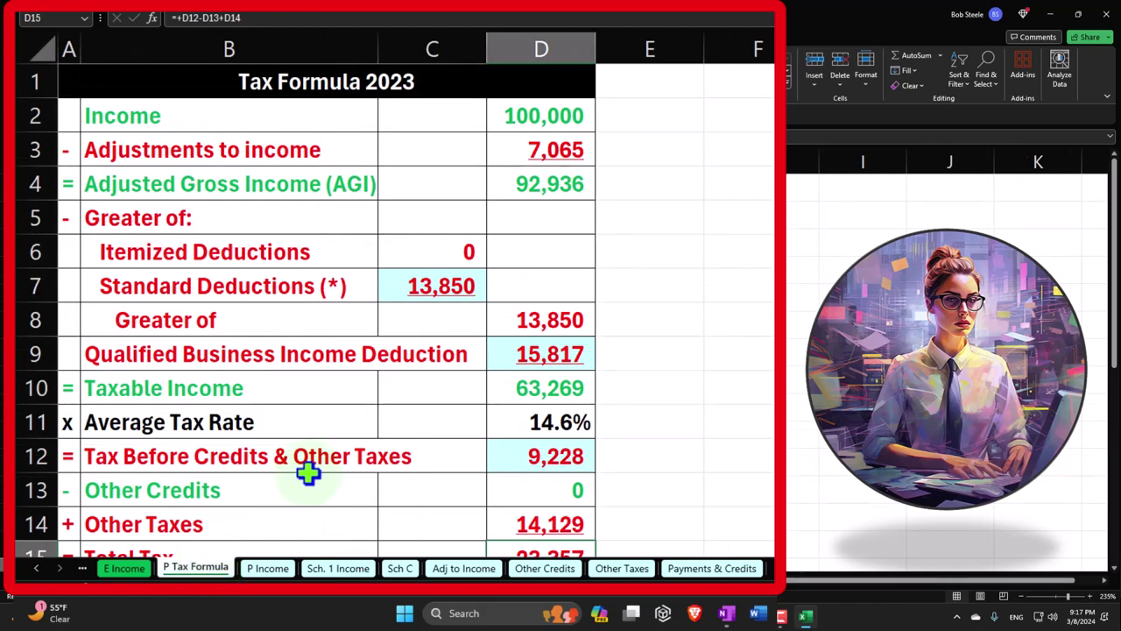
scroll(344, 436, "down", 1)
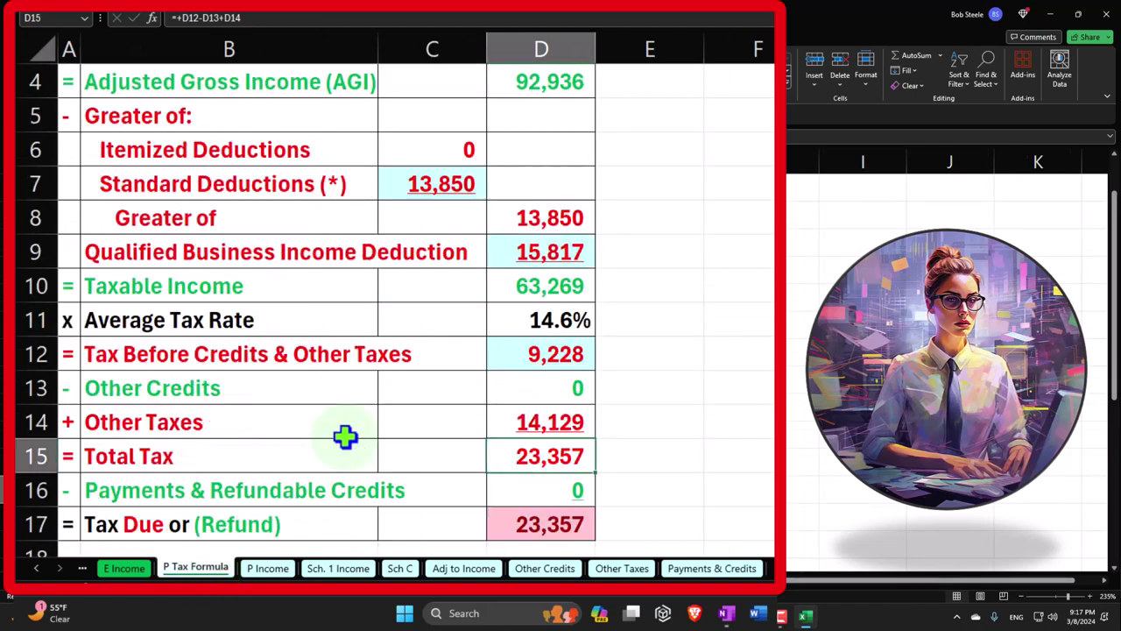
left_click(280, 255)
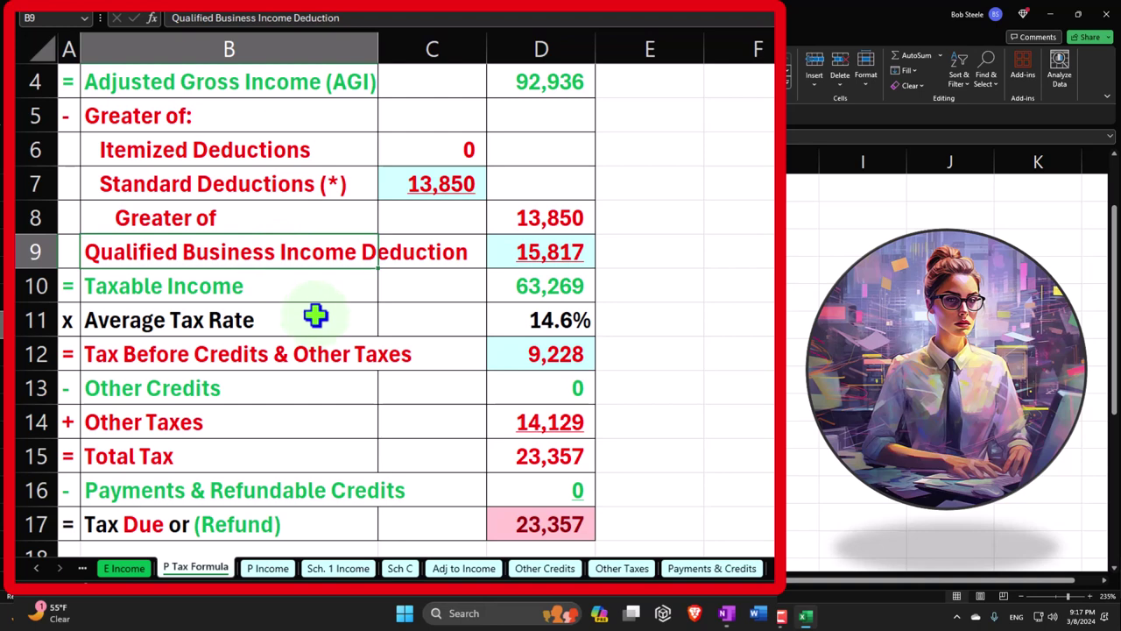
scroll(315, 316, "up", 1)
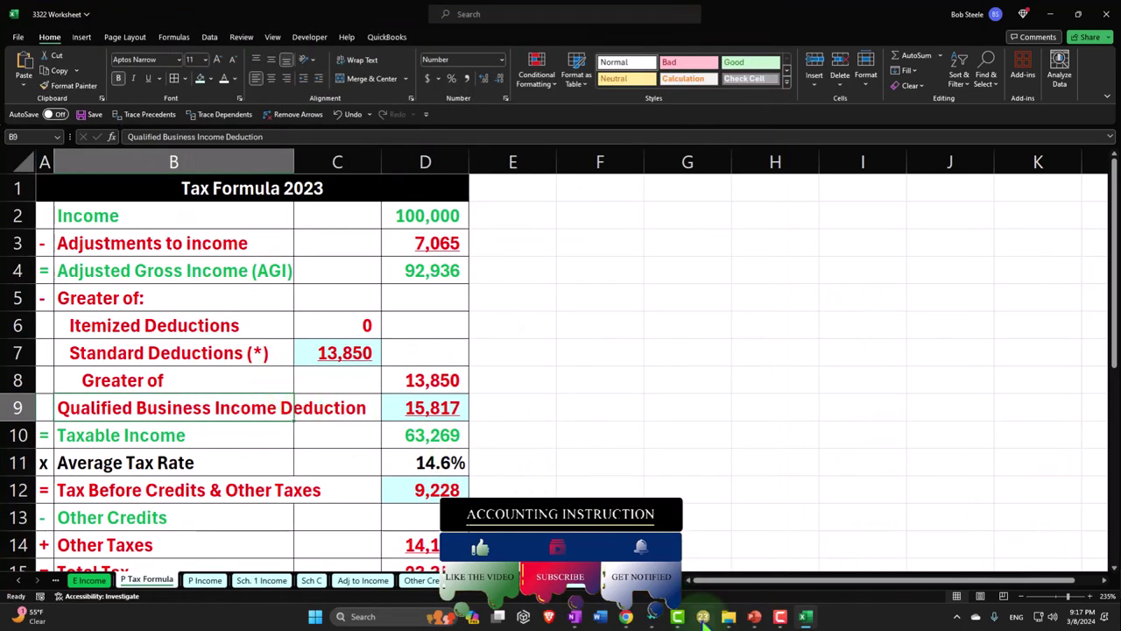
Switch to Lacerte and pick Page 1 from the 1040's page list
left_click(780, 617)
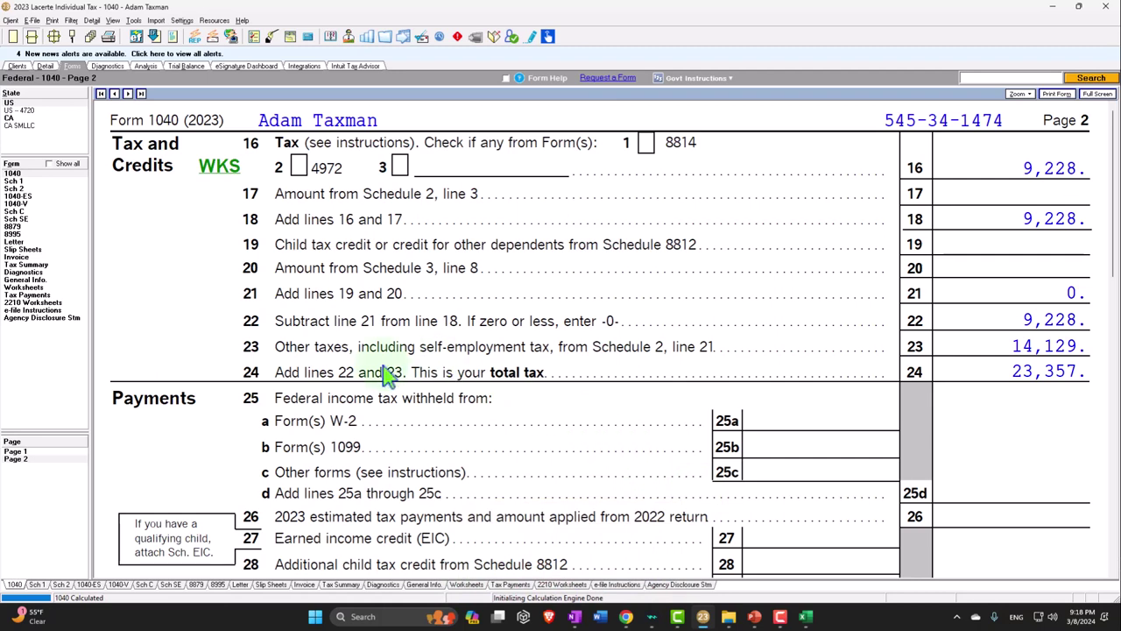
left_click(37, 457)
left_click(37, 451)
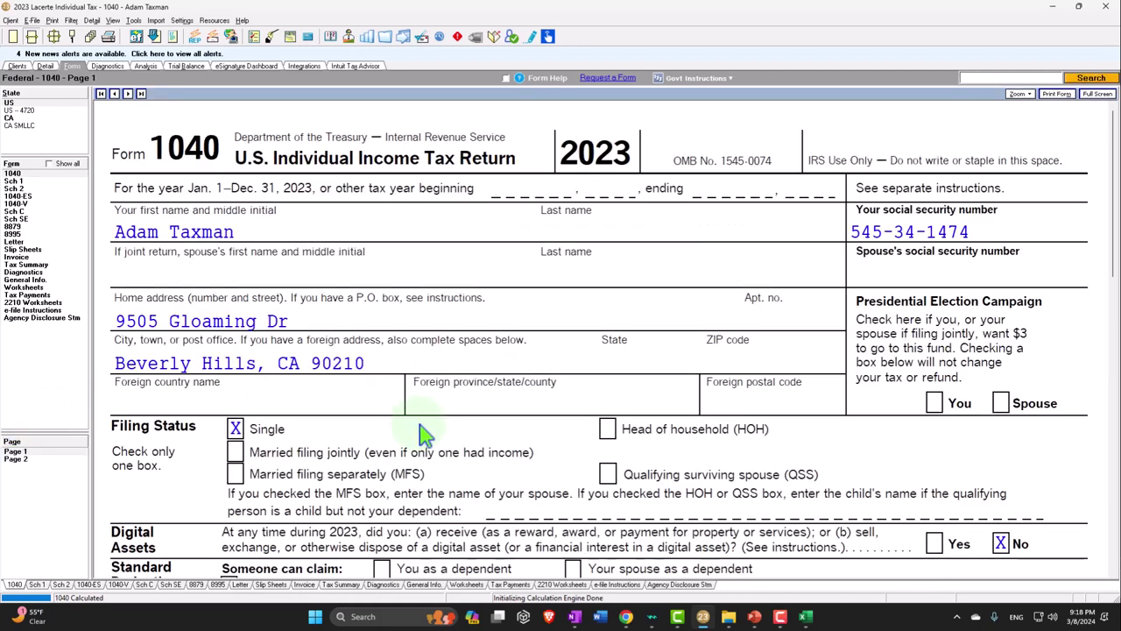